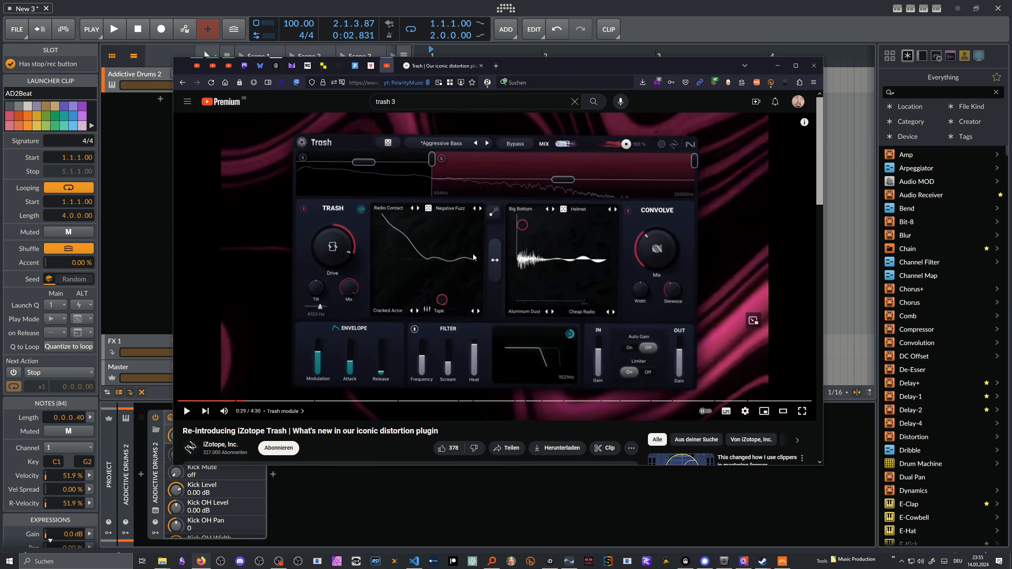
# Open the iZotope Trash product page, examine the plug-in's shaper and convolver interface, and switch back to Bitwig Studio.
pyautogui.click(420, 68)
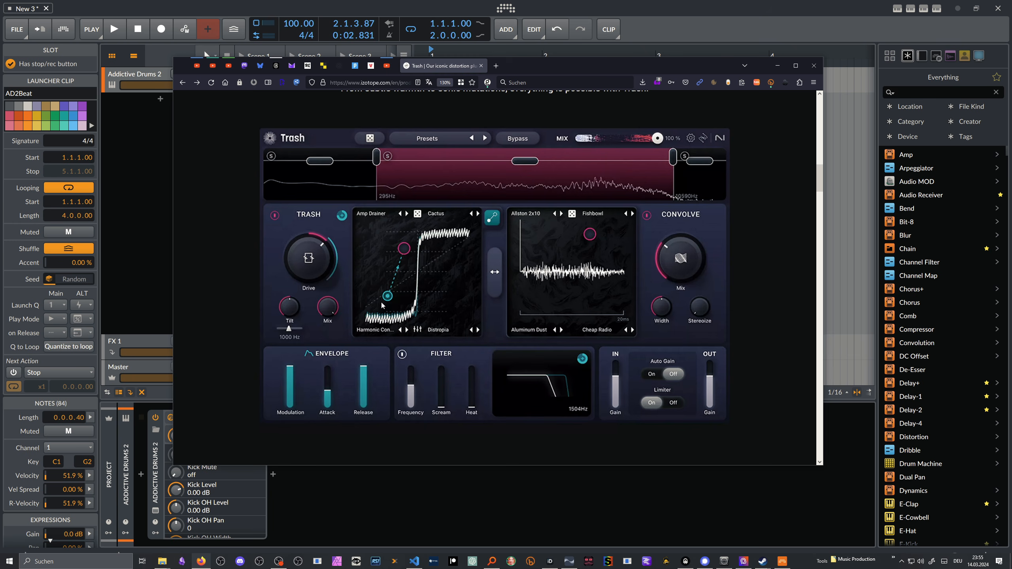
pyautogui.click(299, 495)
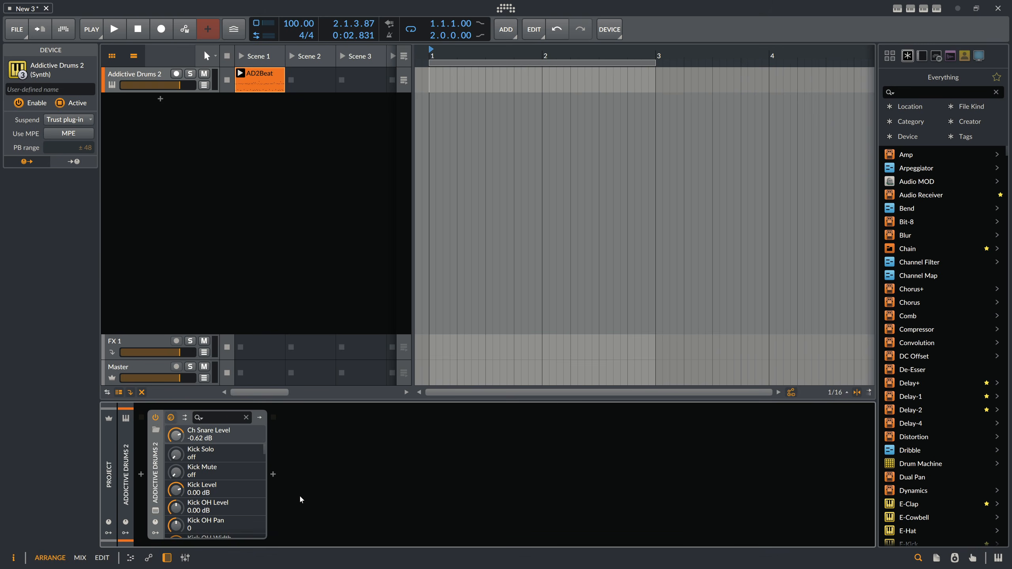
# Insert a Filter+ device after Addictive Drums 2 and turn off its SVF filter section.
pyautogui.click(274, 474)
pyautogui.write('filter')
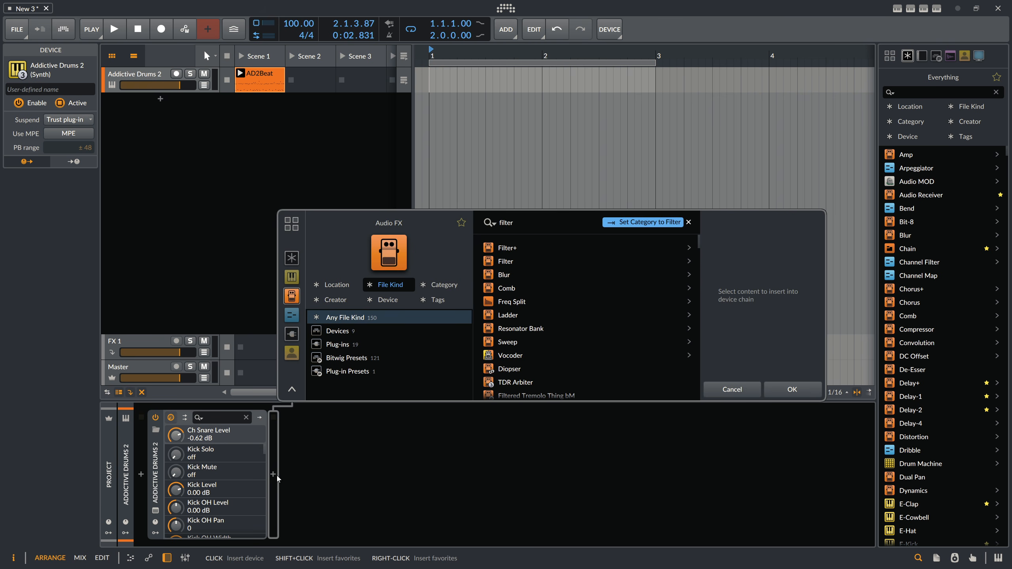
pyautogui.press('Down')
pyautogui.press('Return')
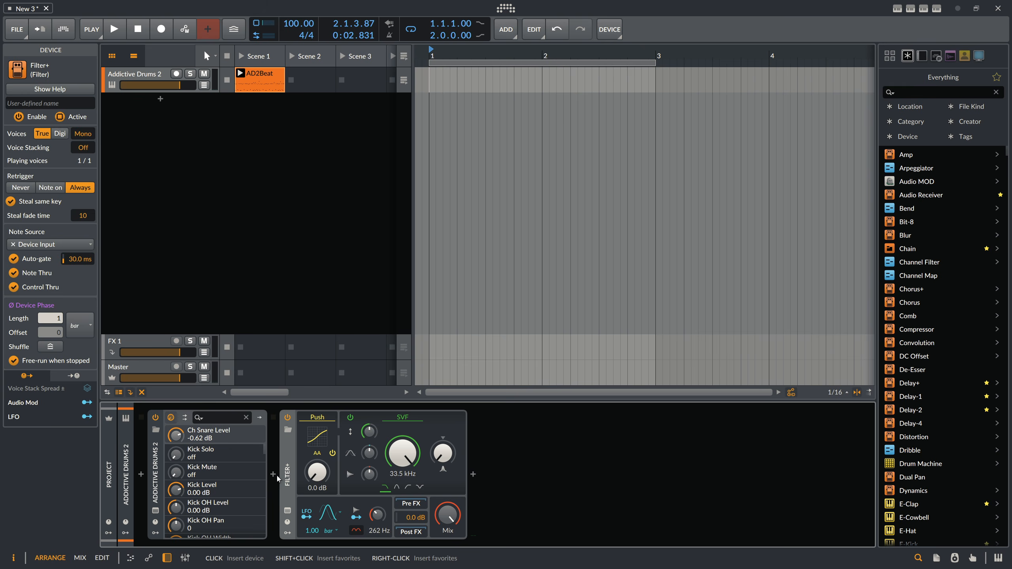
pyautogui.click(350, 417)
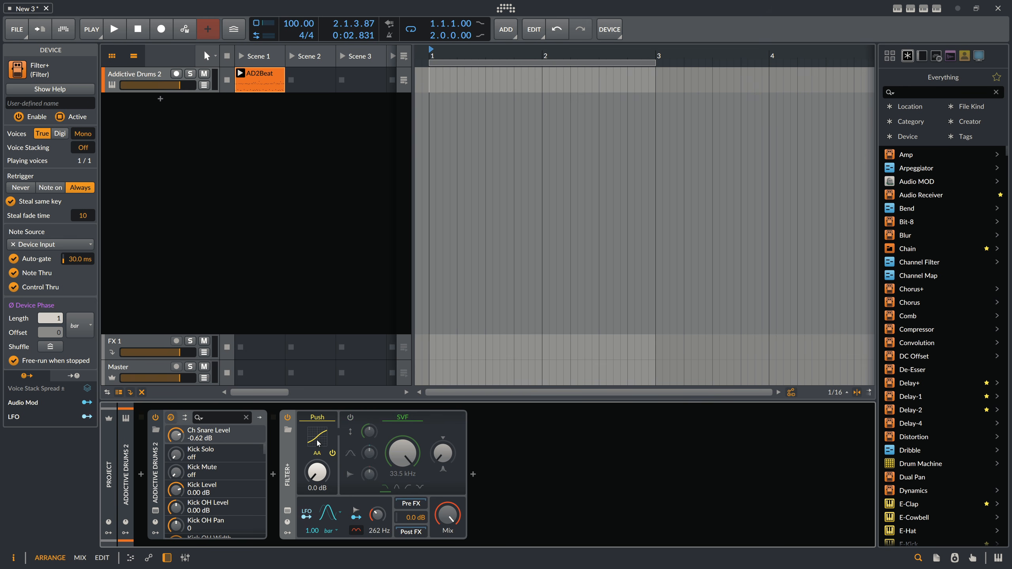
# Insert an XY FX container before Filter+, move Filter+ into its C slot and show that chain.
pyautogui.click(273, 475)
pyautogui.write('xy')
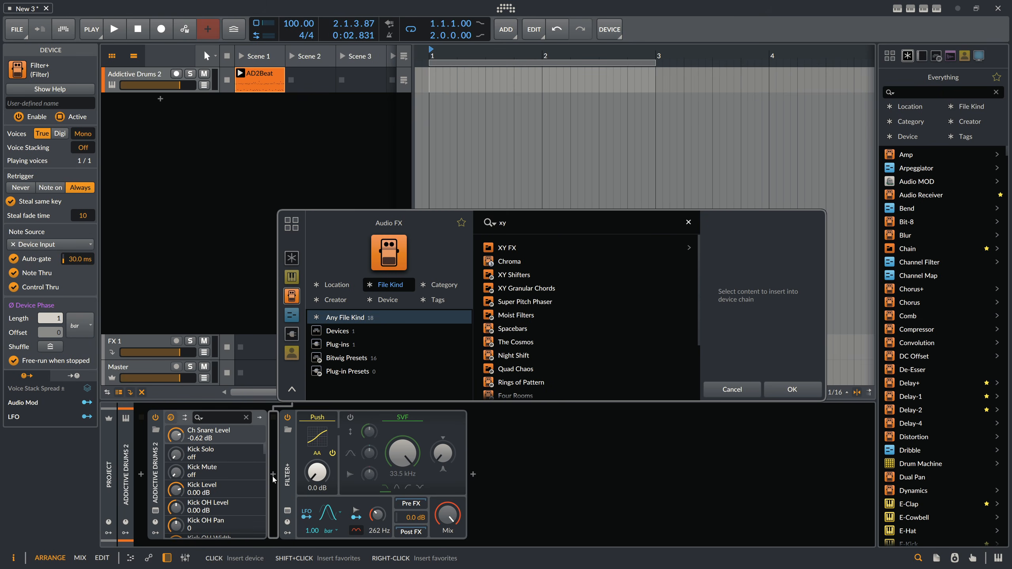
pyautogui.press('Return')
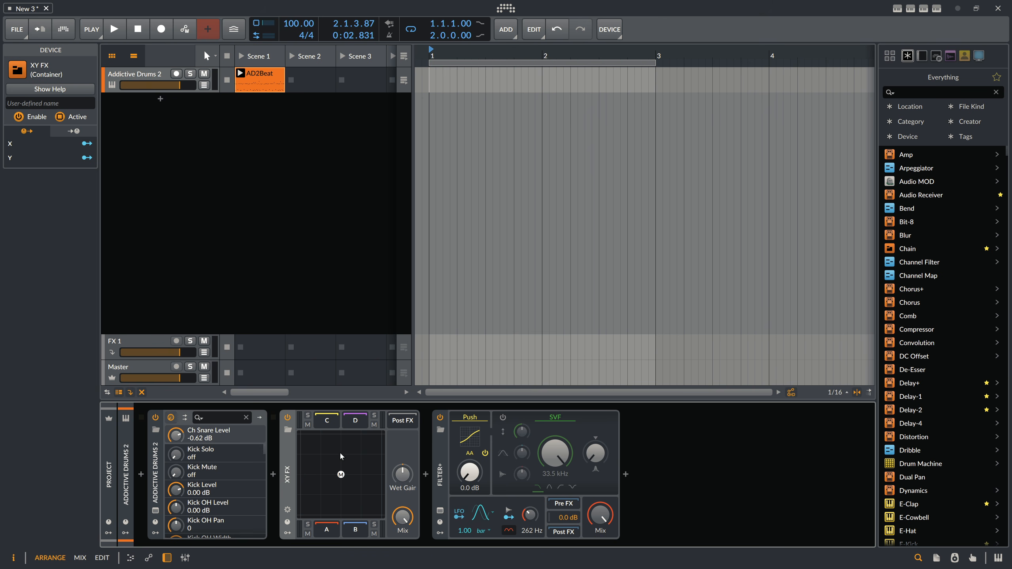
pyautogui.click(438, 453)
pyautogui.moveTo(335, 429); pyautogui.dragTo(331, 424)
pyautogui.click(330, 424)
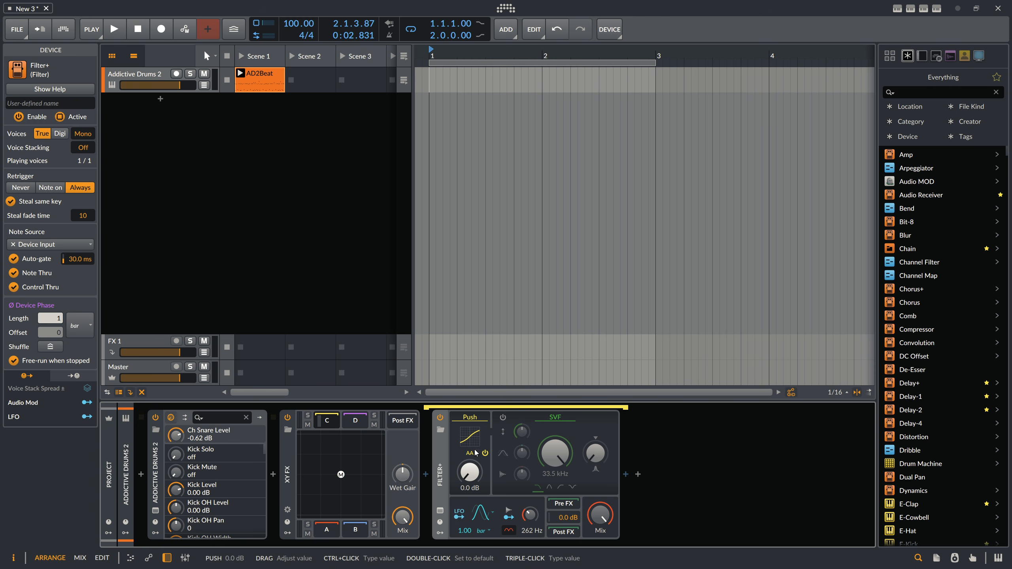
# Set the waveshaper of the Filter+ in slot C to Transfer and load the PC Wave Distortion 2 curve.
pyautogui.click(470, 431)
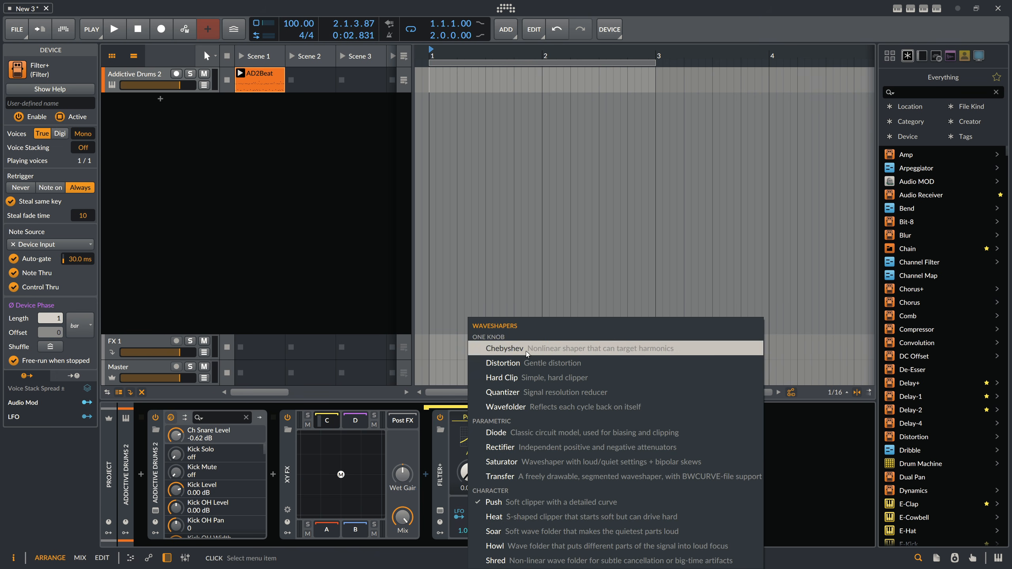
pyautogui.click(513, 478)
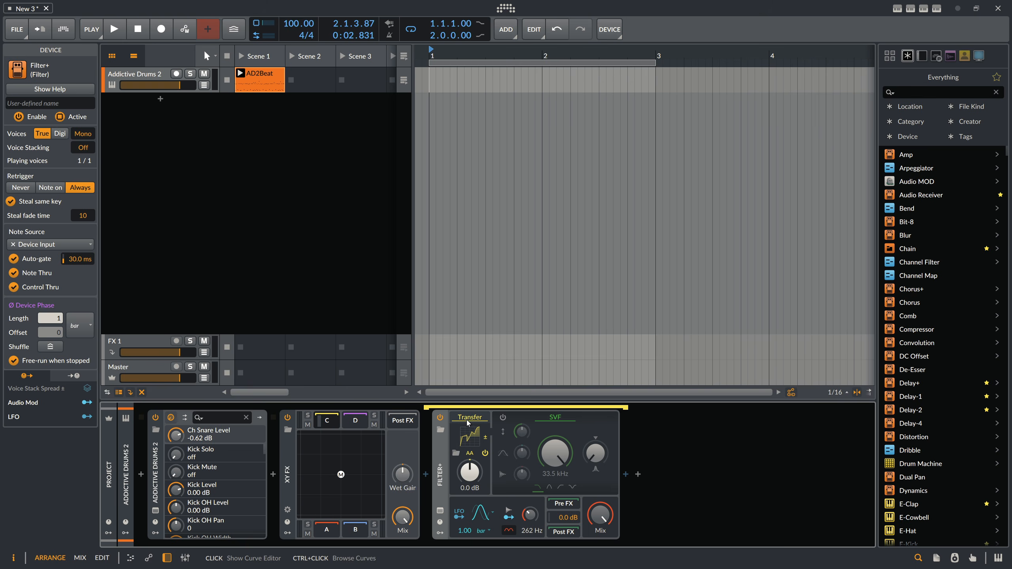
pyautogui.click(469, 436)
pyautogui.rightClick(530, 250)
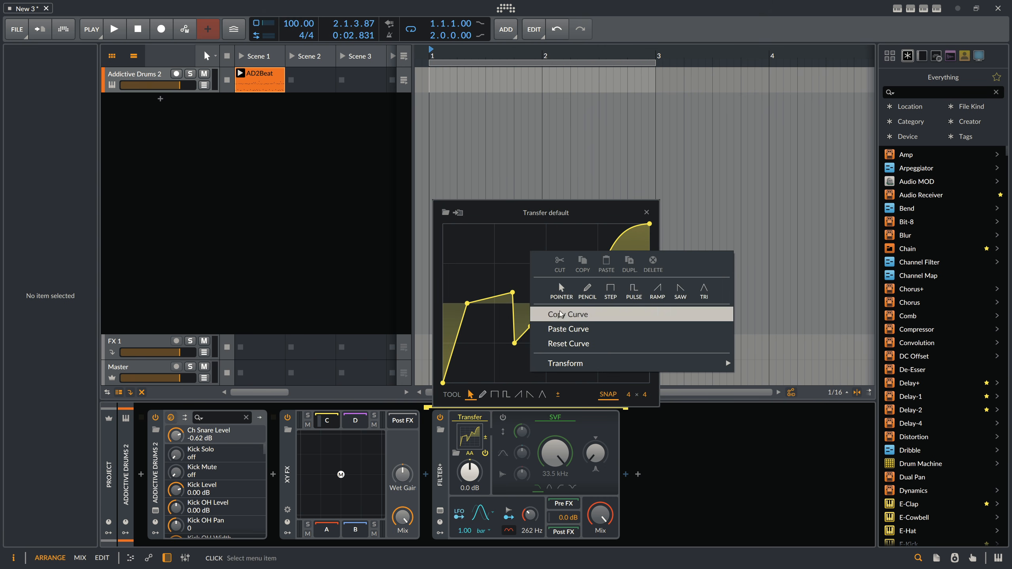
pyautogui.click(559, 342)
pyautogui.click(446, 214)
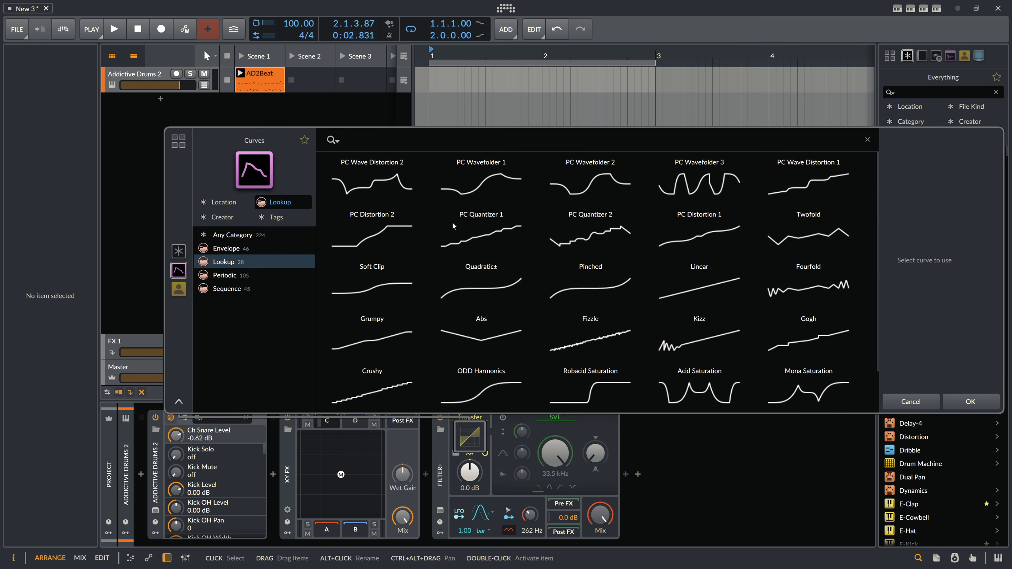
pyautogui.doubleClick(398, 188)
# Copy Filter+ into slot D of the XY FX and load the PC Quantizer 2 curve into the copy's Transfer shaper.
pyautogui.moveTo(440, 472); pyautogui.dragTo(361, 423)
pyautogui.click(471, 437)
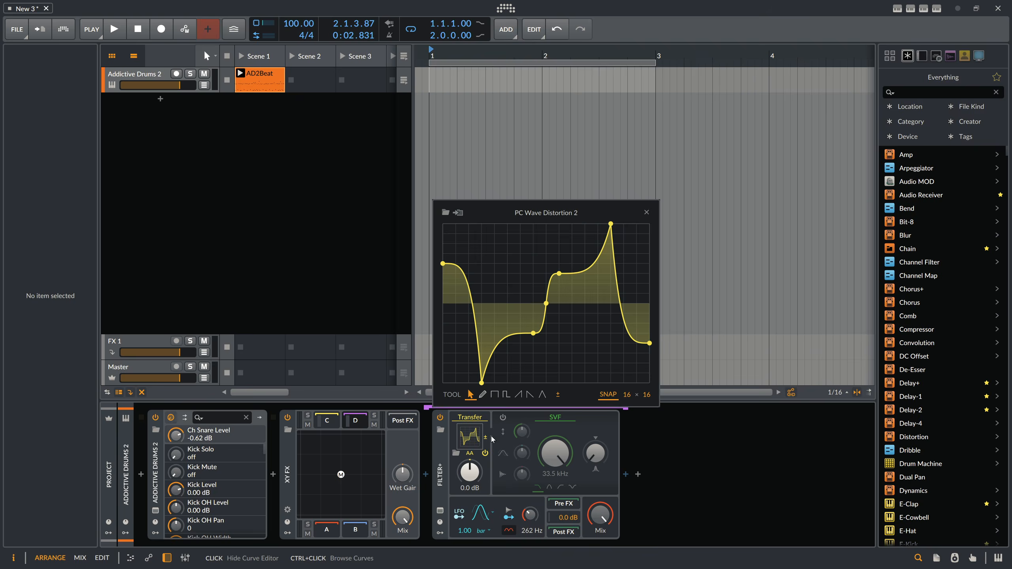
pyautogui.click(447, 213)
pyautogui.doubleClick(598, 247)
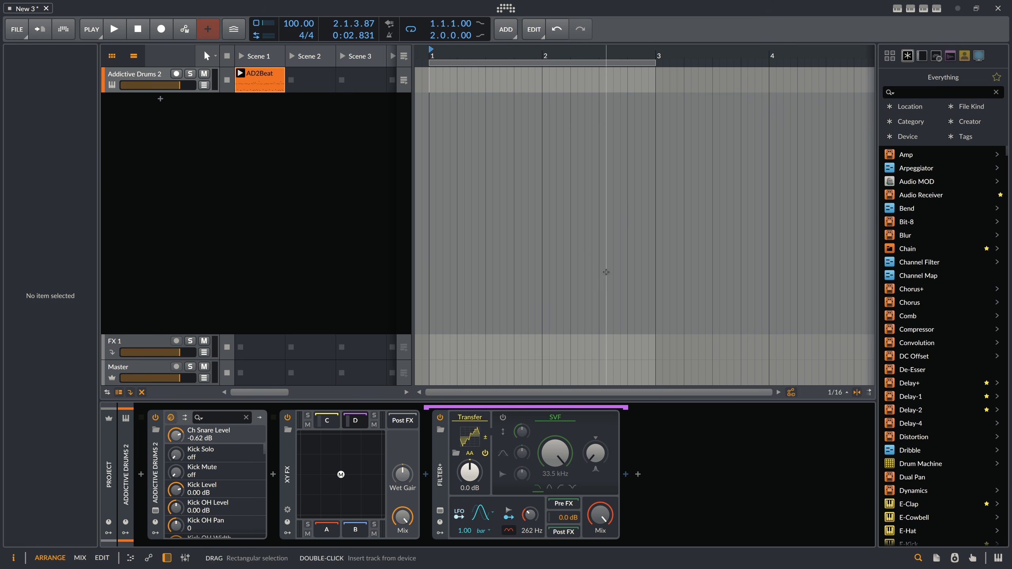
# Copy Filter+ into slot B of the XY FX and load the Quadratic± curve into its Transfer shaper.
pyautogui.click(440, 469)
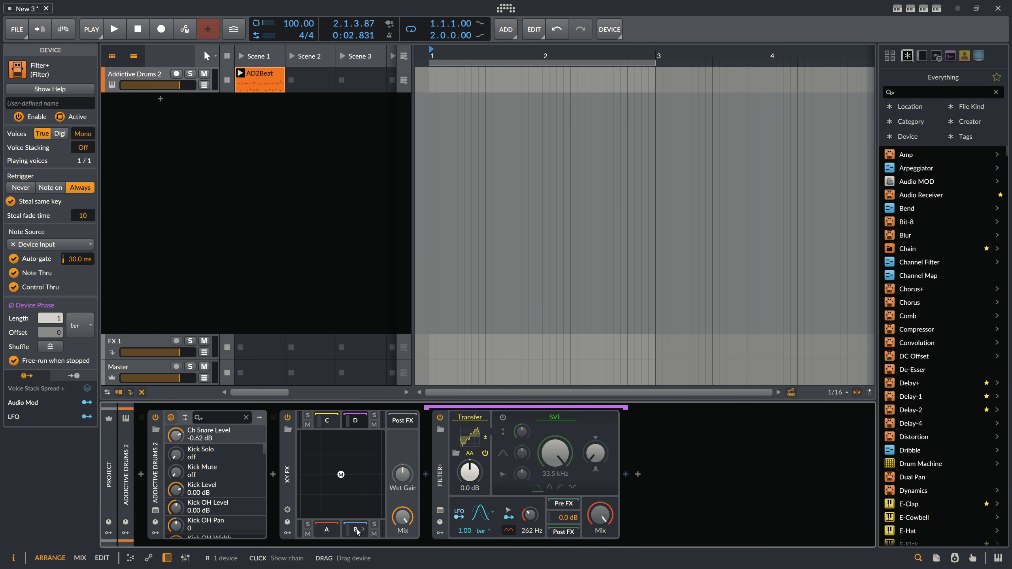
pyautogui.click(472, 434)
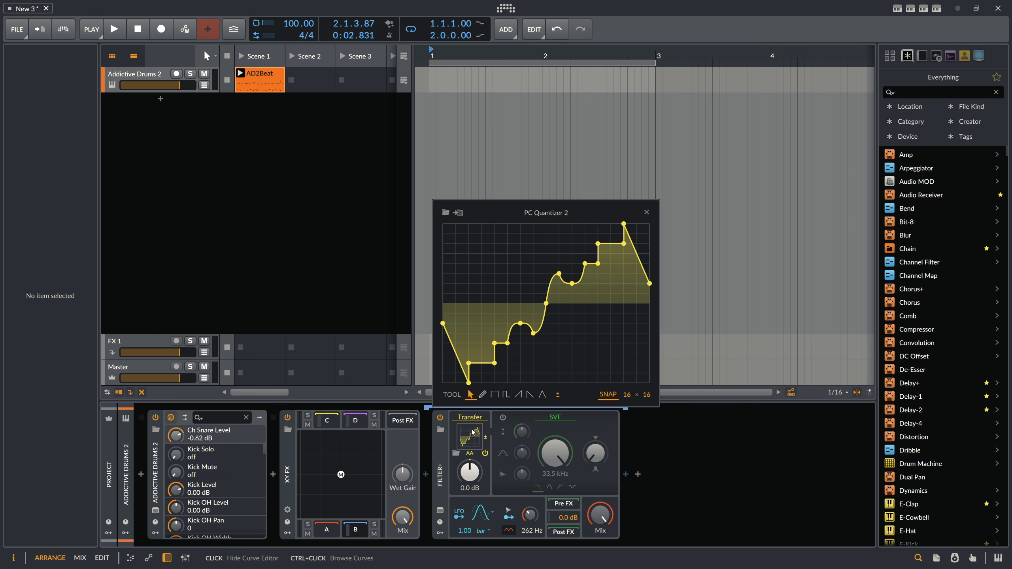
pyautogui.click(456, 453)
pyautogui.doubleClick(503, 197)
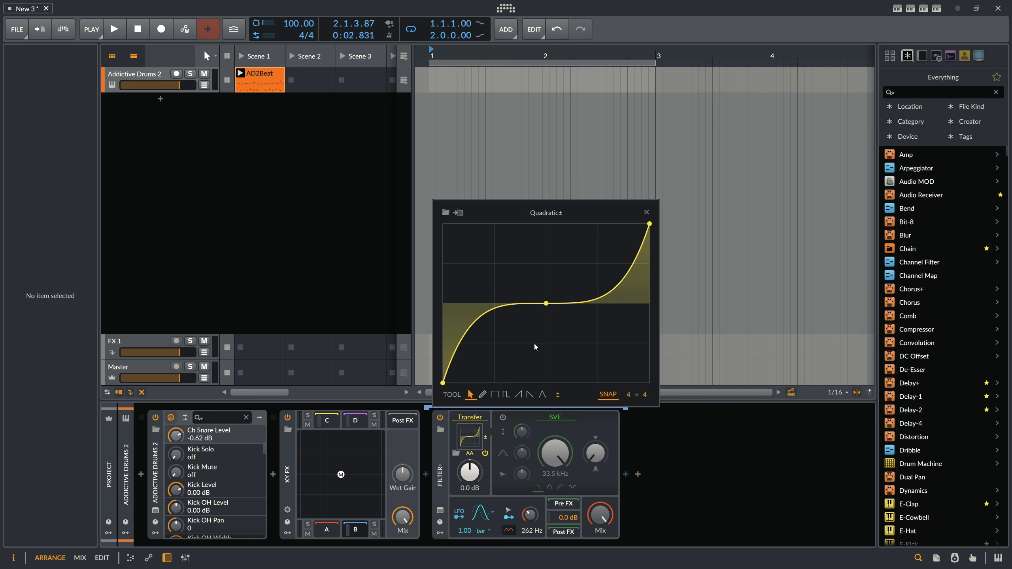
# Copy Filter+ into slot A of the XY FX and load the Acid Saturation curve into its Transfer shaper.
pyautogui.click(440, 459)
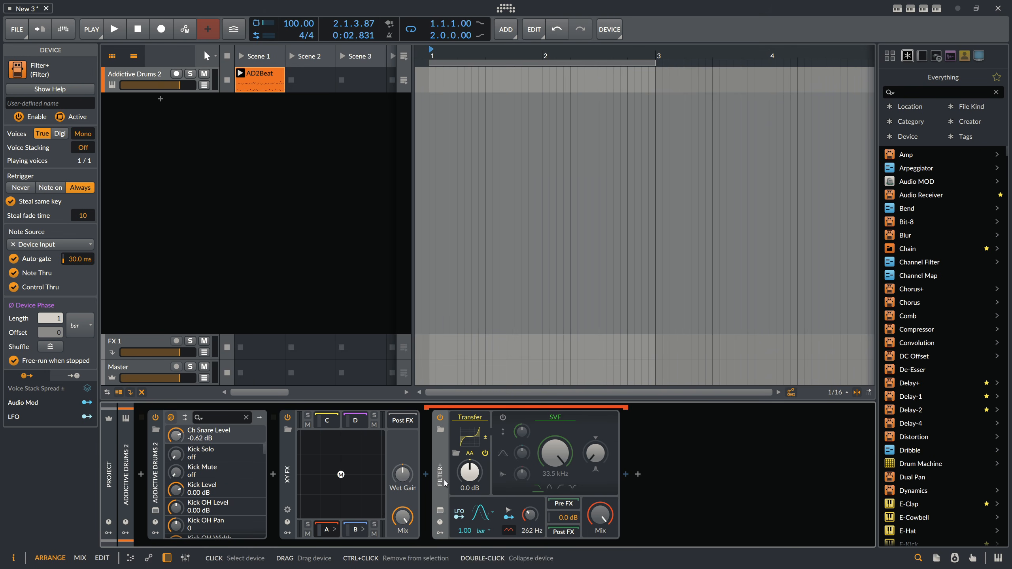
pyautogui.keyDown('ctrl'); pyautogui.click(470, 435); pyautogui.keyUp('ctrl')
pyautogui.scroll(-5, 700, 342)
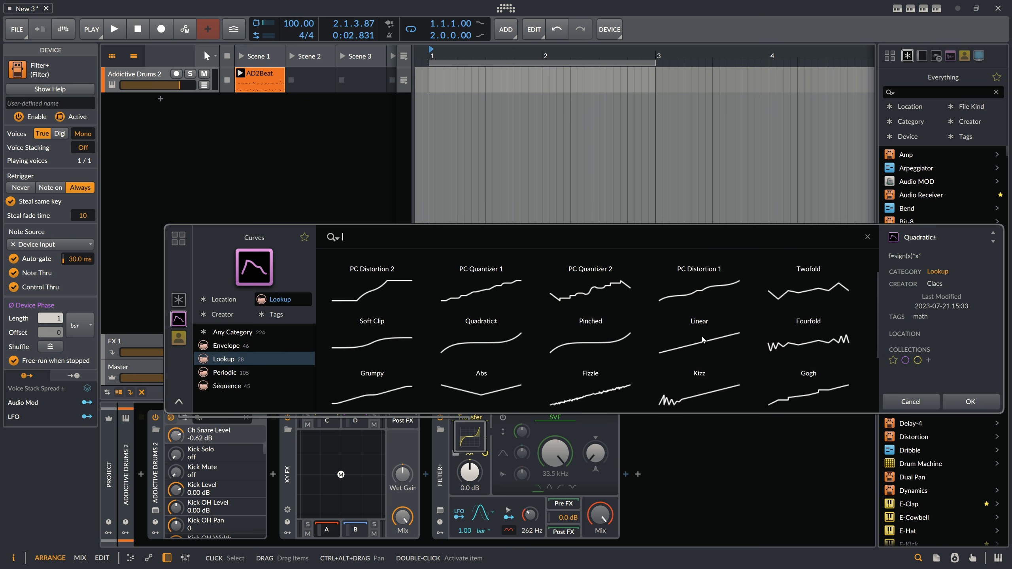
pyautogui.scroll(3, 646, 355)
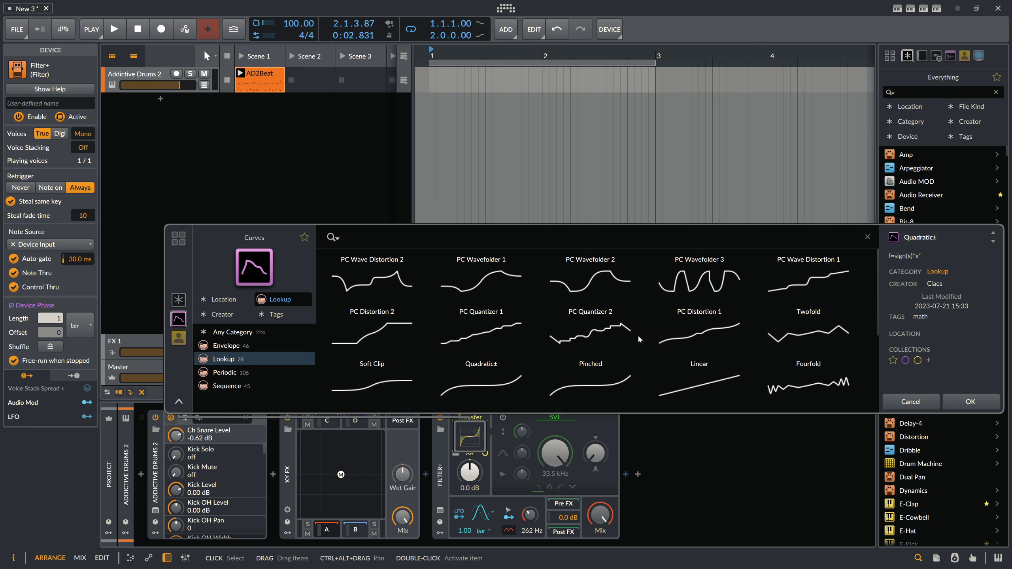
pyautogui.scroll(-3, 525, 334)
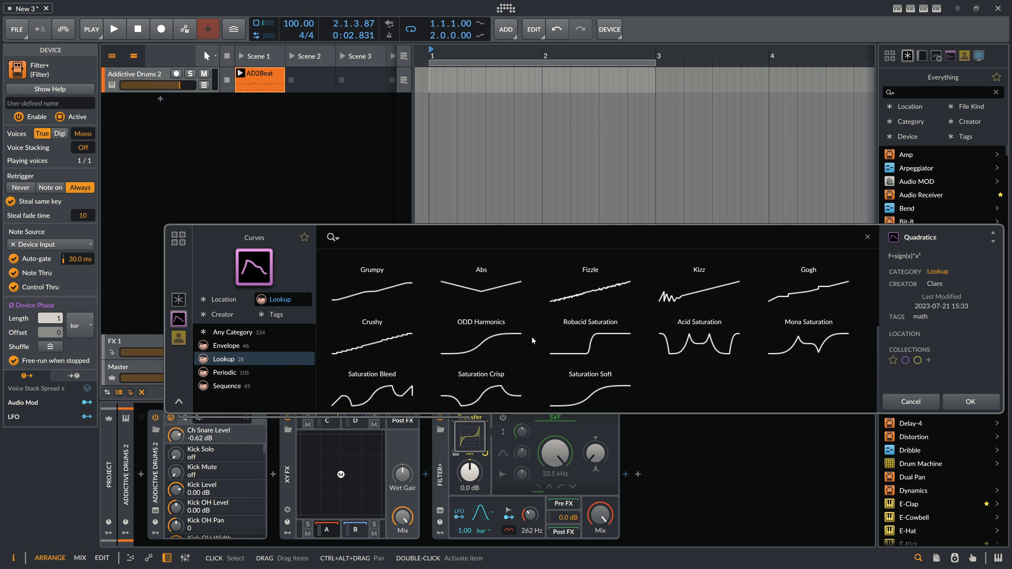
pyautogui.doubleClick(655, 349)
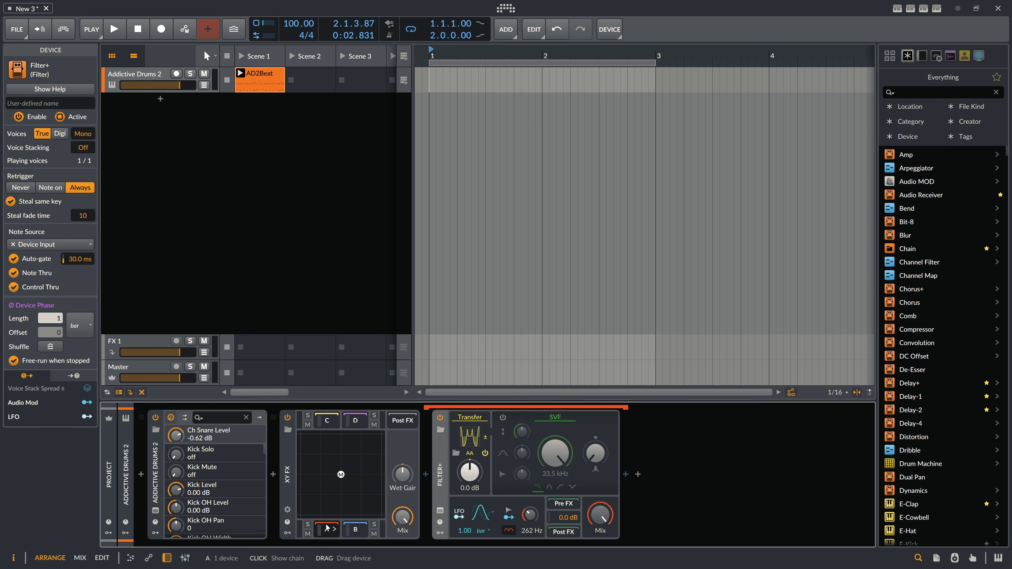
# Check the Filter+ devices in slots D and C of the XY FX, and close the chain display.
pyautogui.click(329, 422)
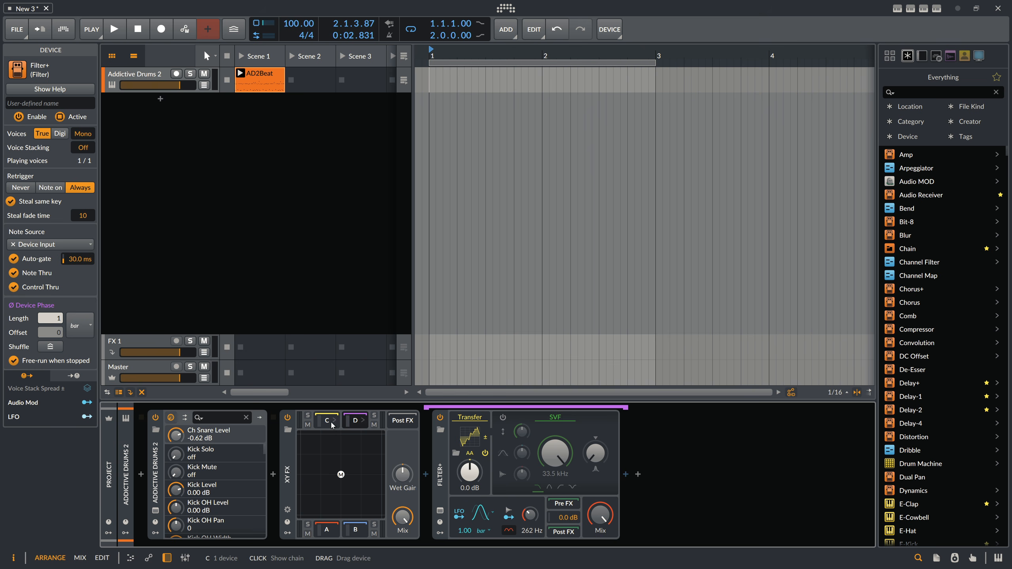
pyautogui.click(331, 422)
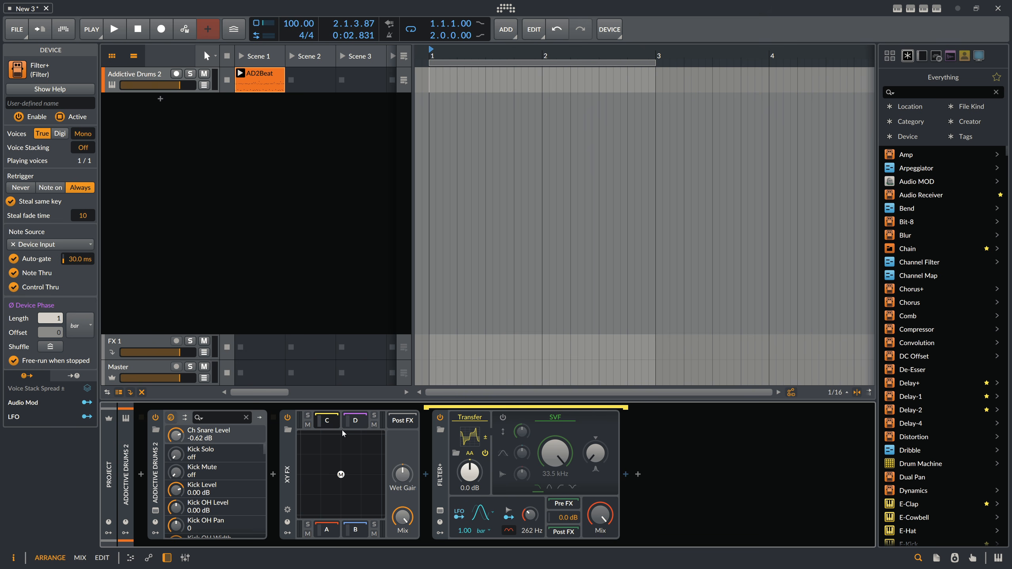
pyautogui.click(331, 421)
# Insert a Chain container after Addictive Drums 2 and move the XY FX inside it.
pyautogui.click(274, 474)
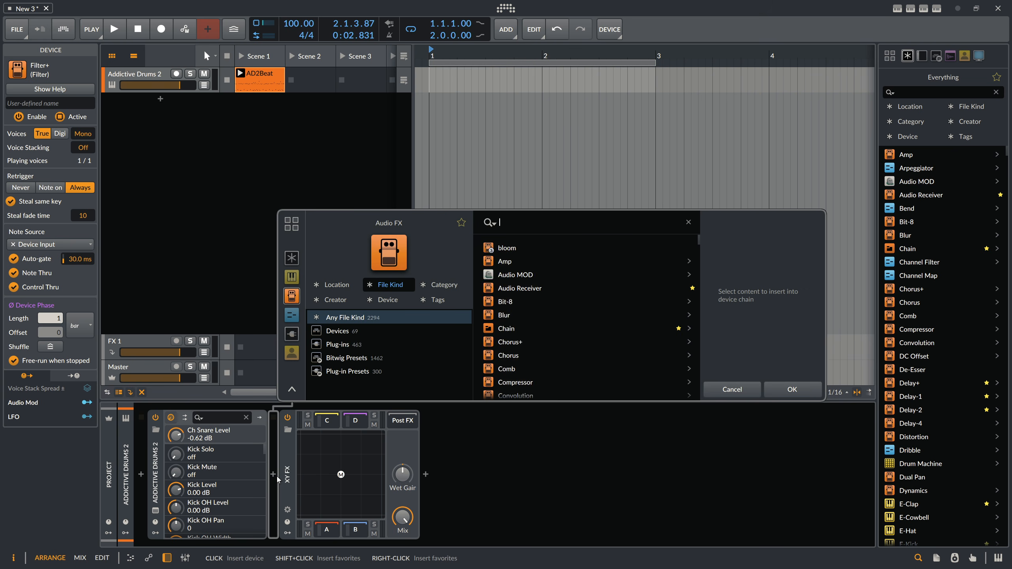
pyautogui.write('chain')
pyautogui.press('Return')
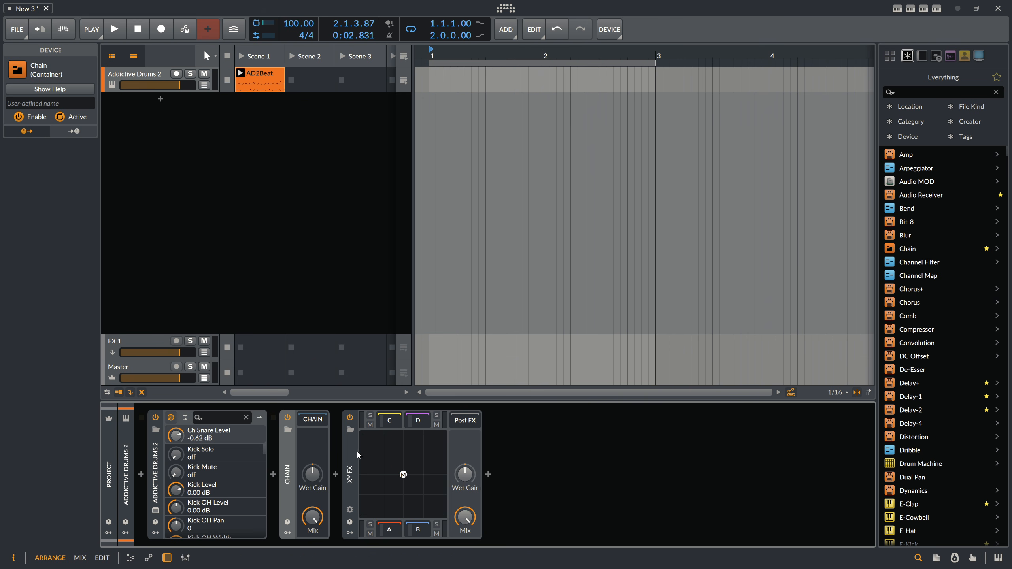
pyautogui.moveTo(351, 453); pyautogui.dragTo(318, 421)
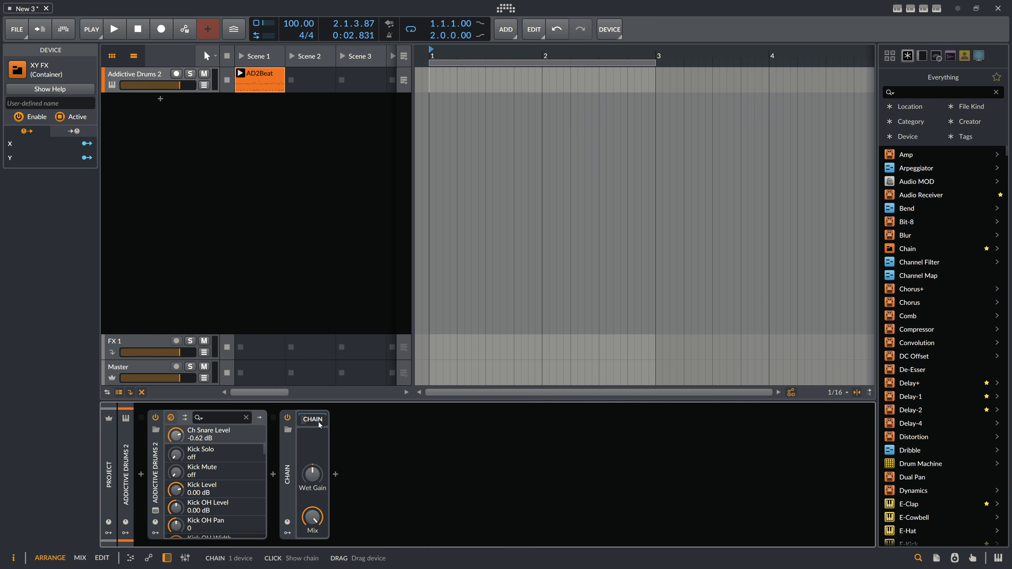
# Show the modulator slots of the Chain container and rename the container to Trash 4.
pyautogui.click(288, 532)
pyautogui.click(315, 504)
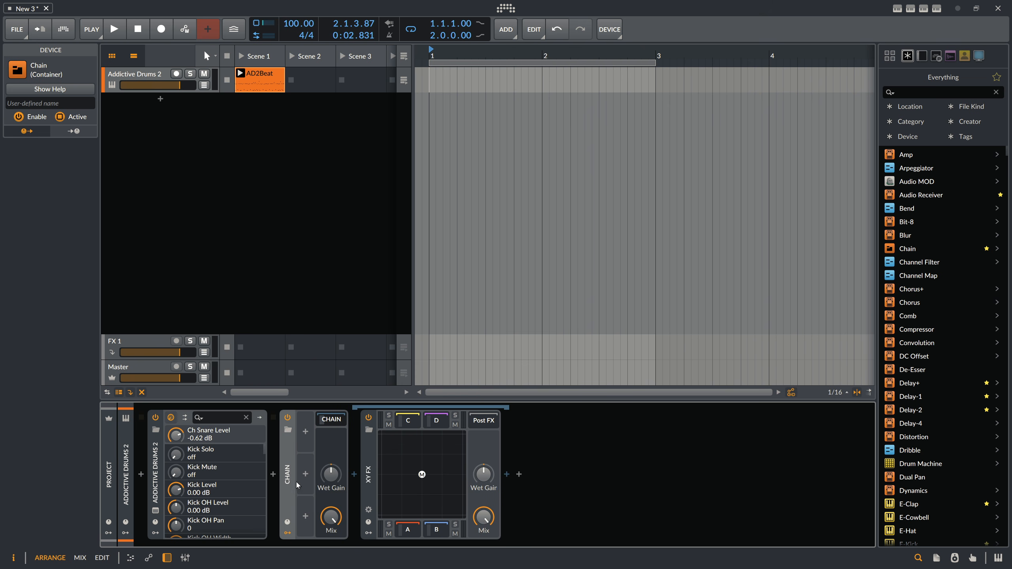
pyautogui.click(74, 105)
pyautogui.write('Trash 4')
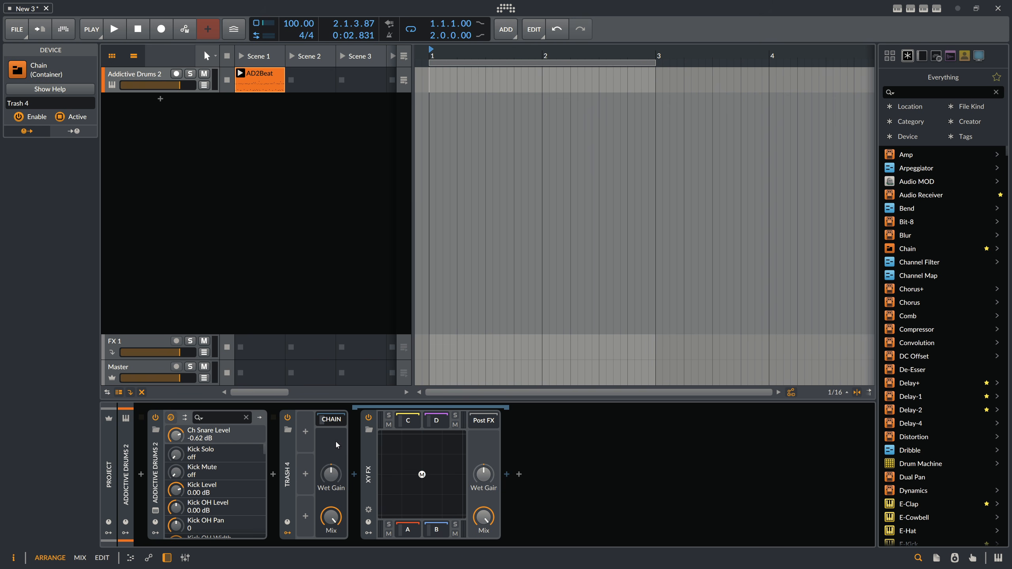
# Add an XY modulator to the first modulator slot of the Trash 4 container.
pyautogui.click(307, 432)
pyautogui.write('xy')
pyautogui.press('Down')
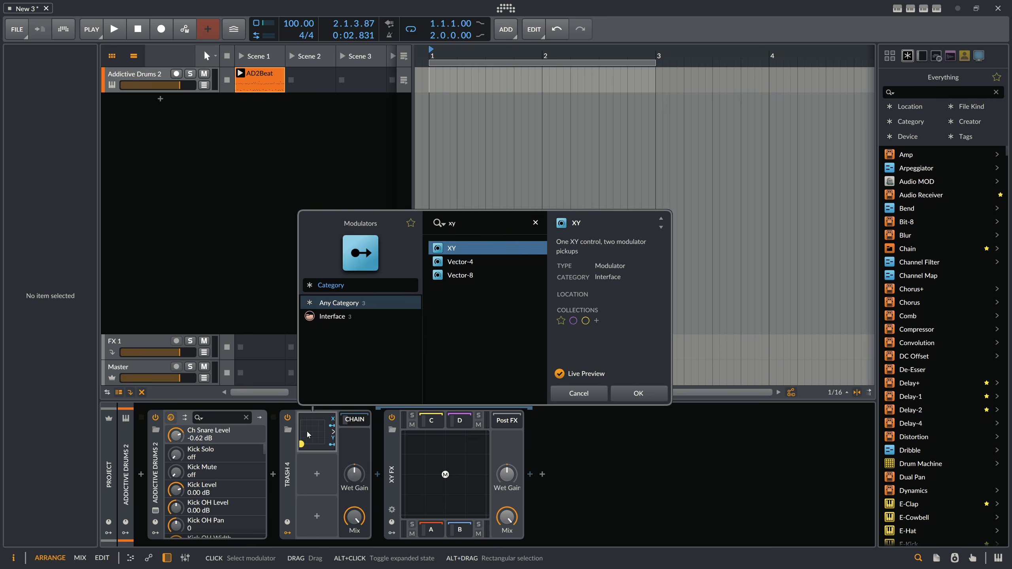
pyautogui.press('Return')
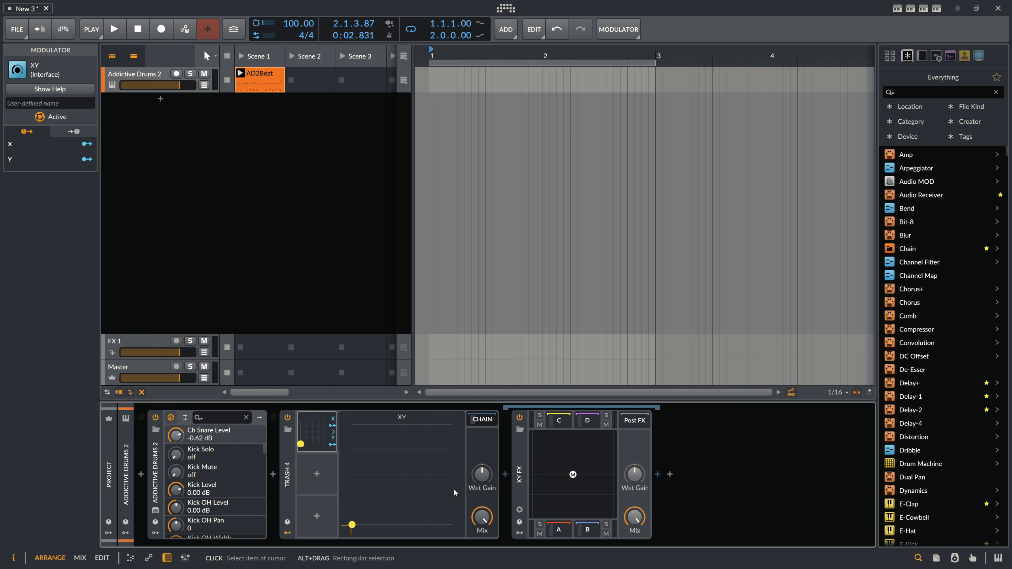
# Rename the XY FX device inside the Trash 4 container to Shaper.
pyautogui.click(519, 469)
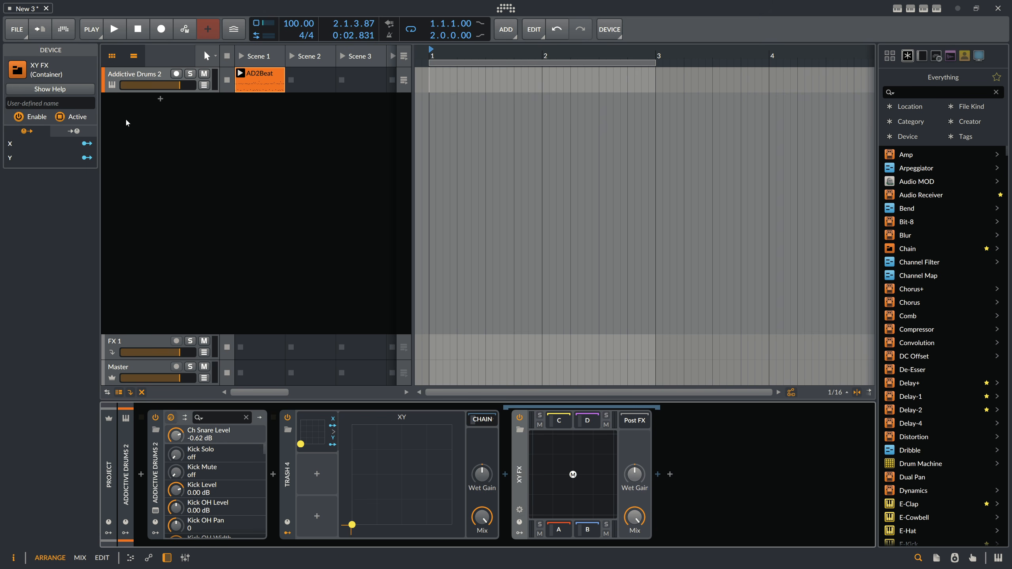
pyautogui.click(71, 104)
pyautogui.write('Shaper')
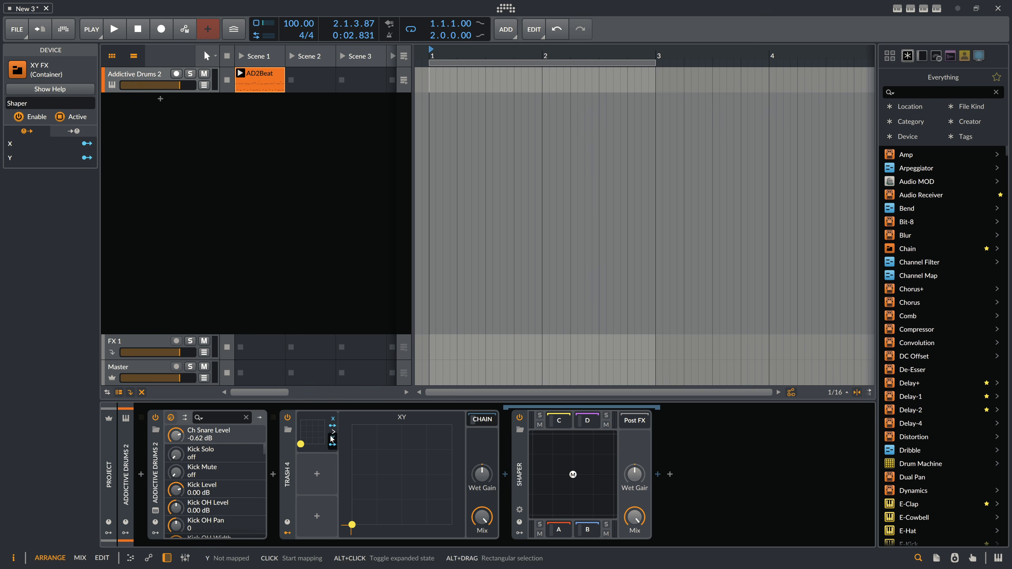
# Select the XY modulator of Trash 4 and expose the X and Y knobs of the Shaper device.
pyautogui.click(309, 428)
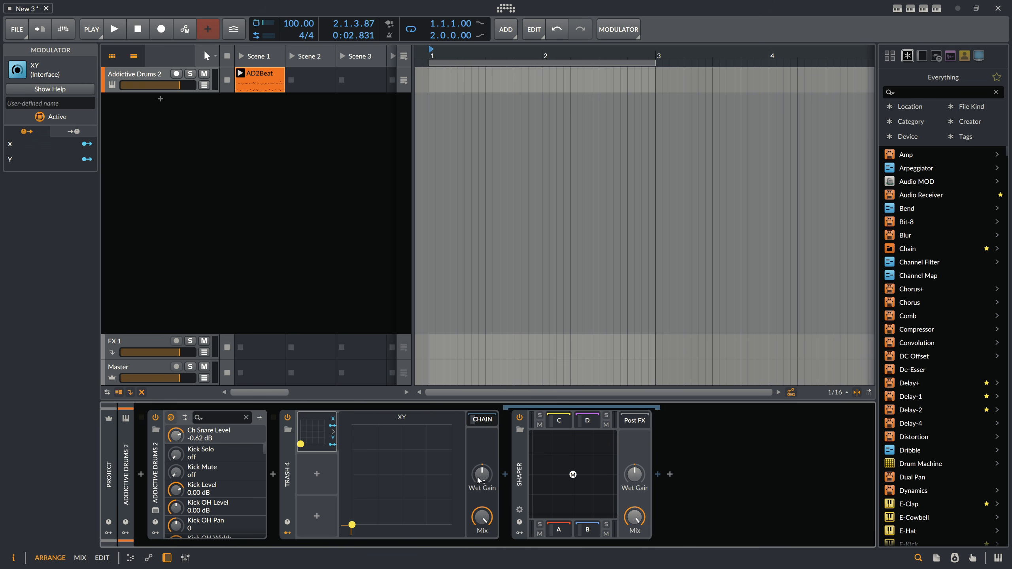
pyautogui.moveTo(351, 525)
pyautogui.mouseDown()
pyautogui.moveTo(370, 505)
pyautogui.moveTo(378, 513)
pyautogui.moveTo(385, 452)
pyautogui.moveTo(352, 525)
pyautogui.mouseUp()
pyautogui.click(519, 510)
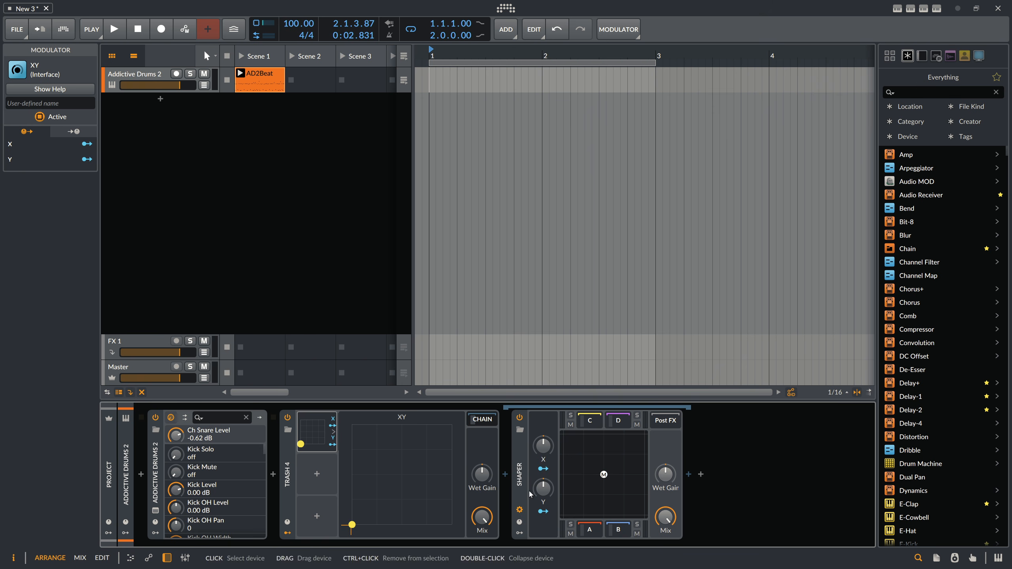
# Set the Shaper's X and Y to zero and modulate them from the XY modulator's X and Y outputs at 1.000 each.
pyautogui.moveTo(543, 447); pyautogui.dragTo(544, 529)
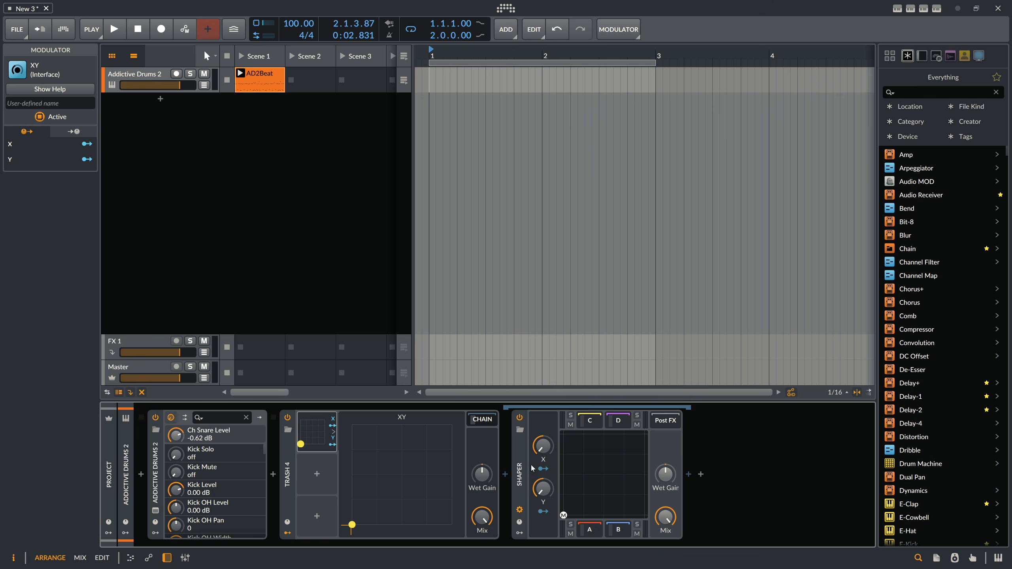
pyautogui.click(333, 426)
pyautogui.click(543, 445)
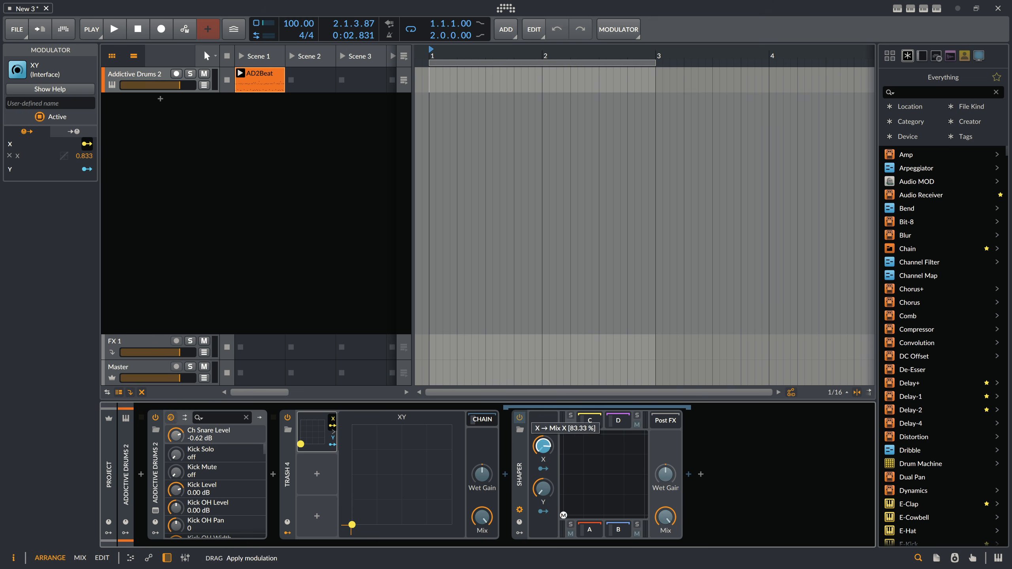
pyautogui.moveTo(332, 444); pyautogui.dragTo(543, 488)
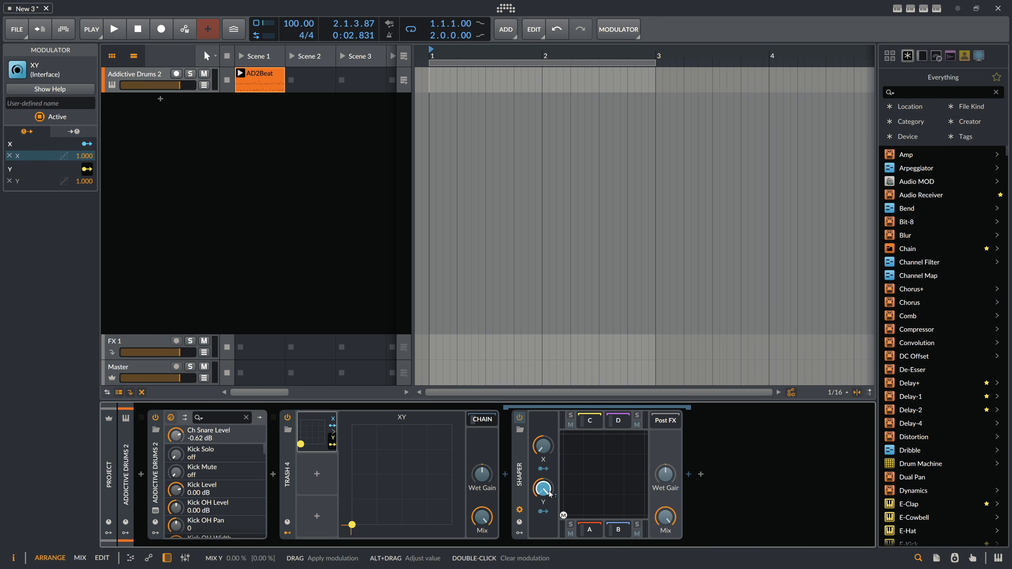
# Test the mapping during playback by moving the Trash 4 XY point to the lower-right corner, and end the mapping mode.
pyautogui.moveTo(306, 449); pyautogui.dragTo(362, 456)
pyautogui.press('space')
pyautogui.press('space')
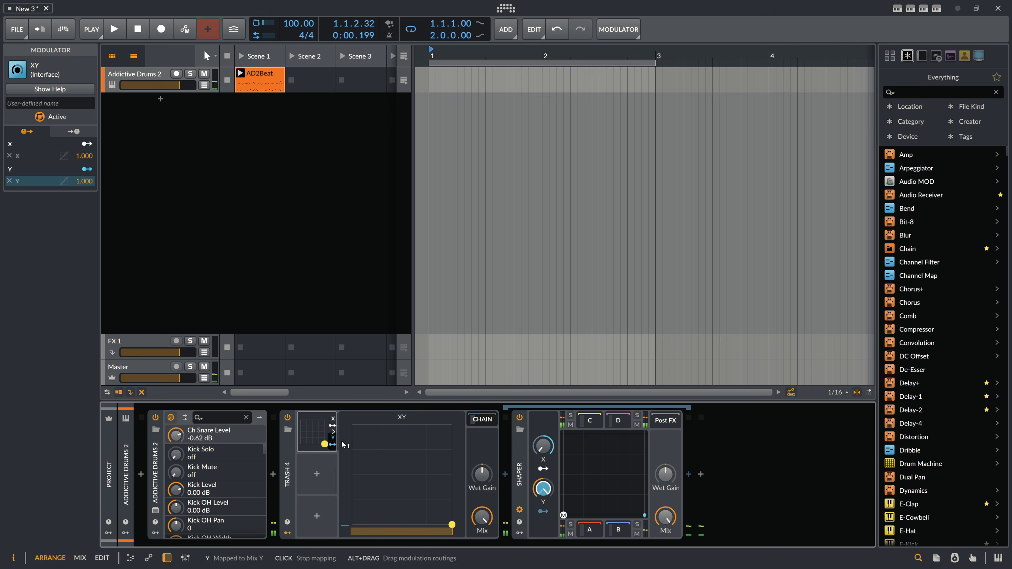
pyautogui.click(335, 443)
# Load the PC Distortion 1 curve into the Filter+ waveshaper of Shaper chain B and audition it, returning the XY point to the lower-left corner.
pyautogui.click(621, 529)
pyautogui.click(733, 438)
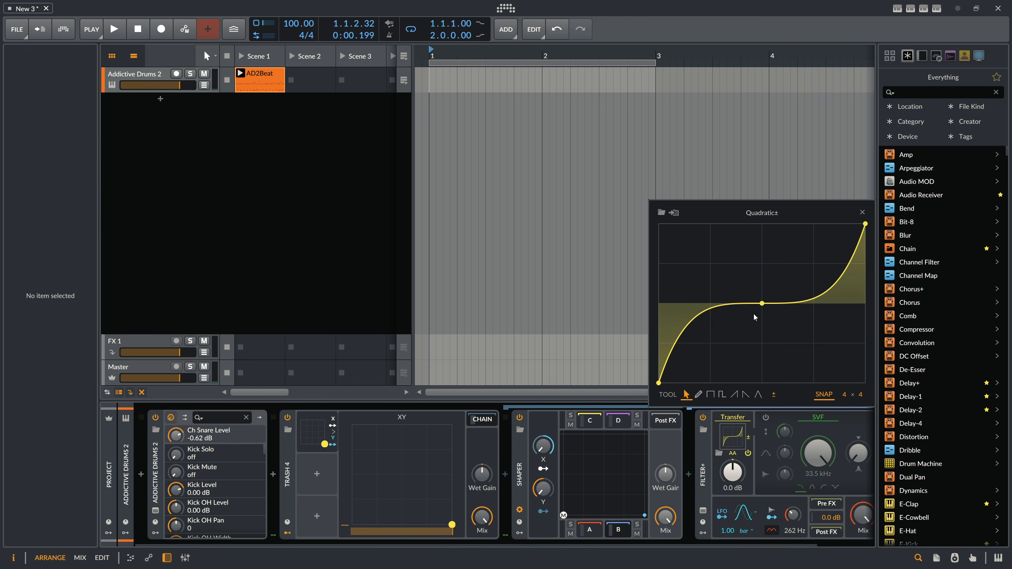
pyautogui.click(661, 213)
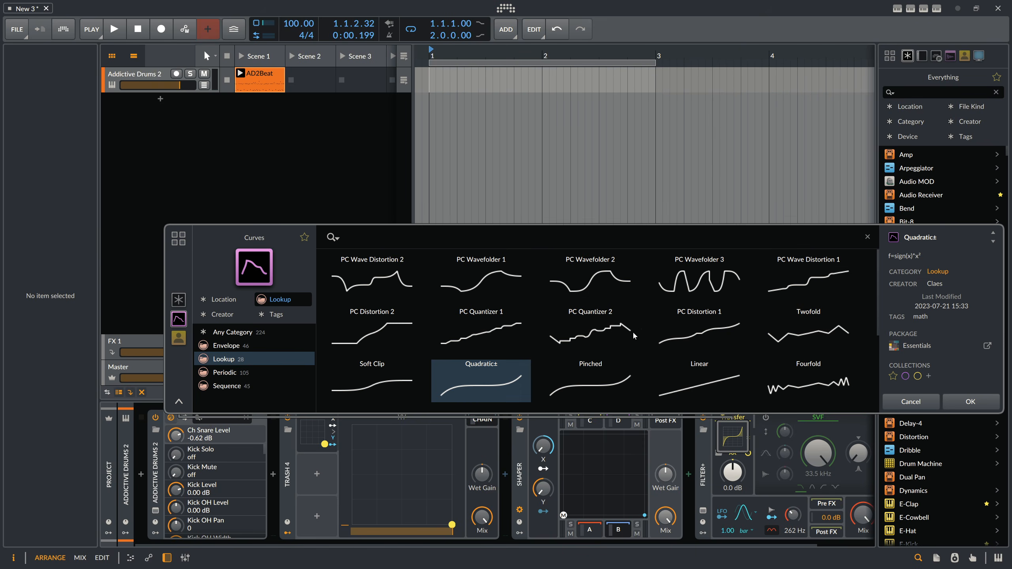
pyautogui.doubleClick(668, 338)
pyautogui.press('space')
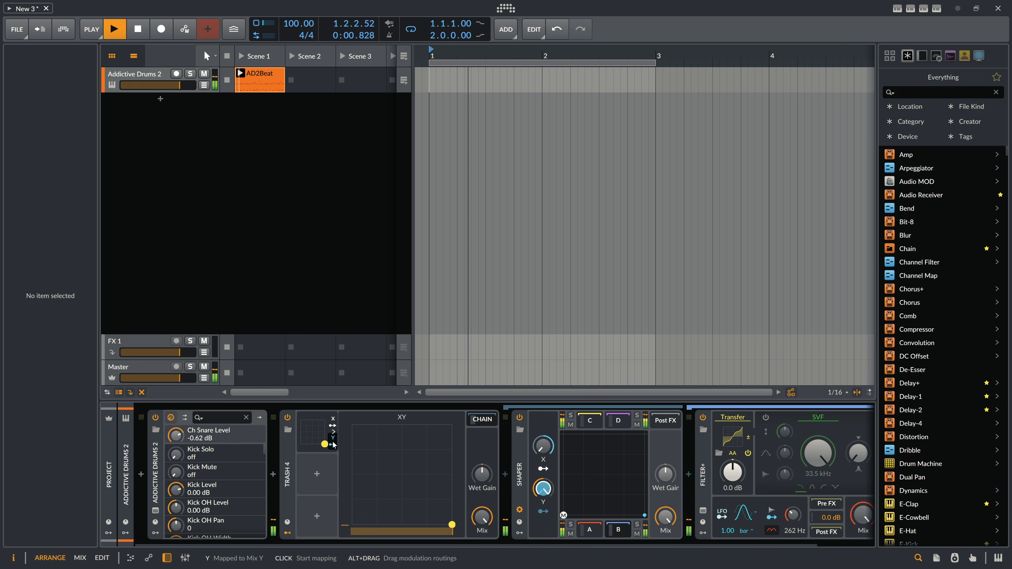
pyautogui.moveTo(324, 444); pyautogui.dragTo(300, 444)
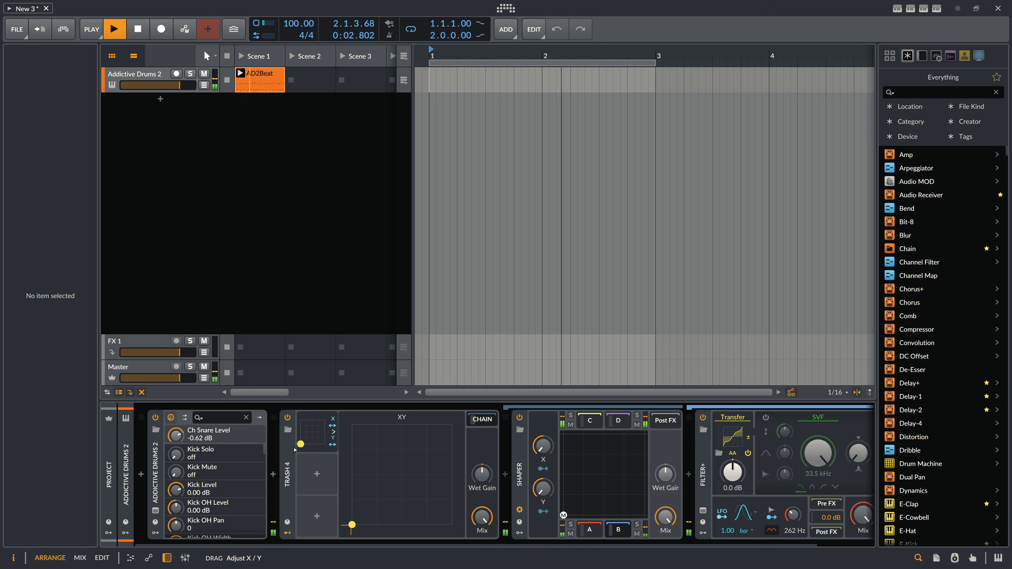
pyautogui.press('space')
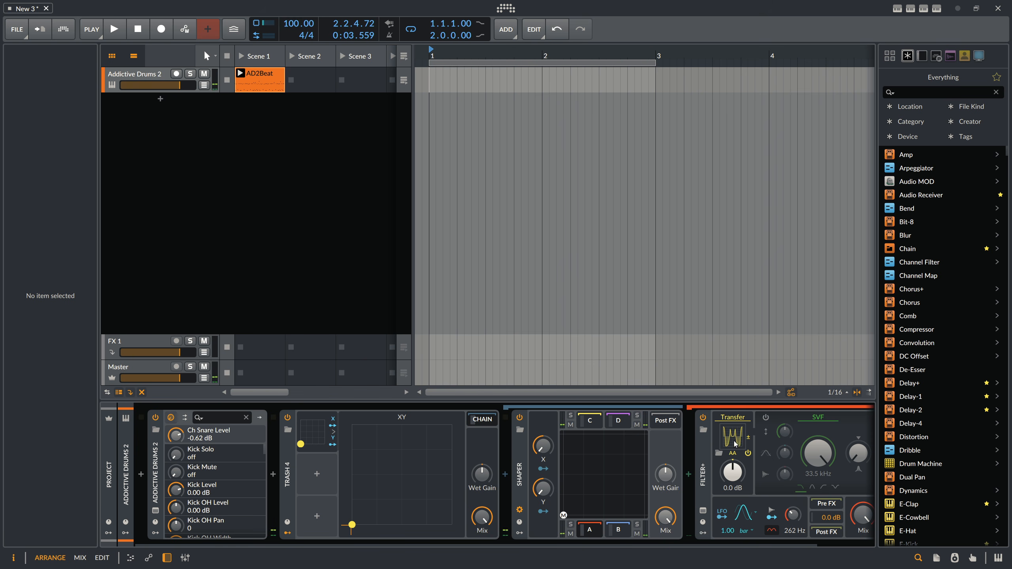
# Load the Pinched curve into the Filter+ waveshaper of Shaper chain A and audition it.
pyautogui.click(732, 436)
pyautogui.click(661, 211)
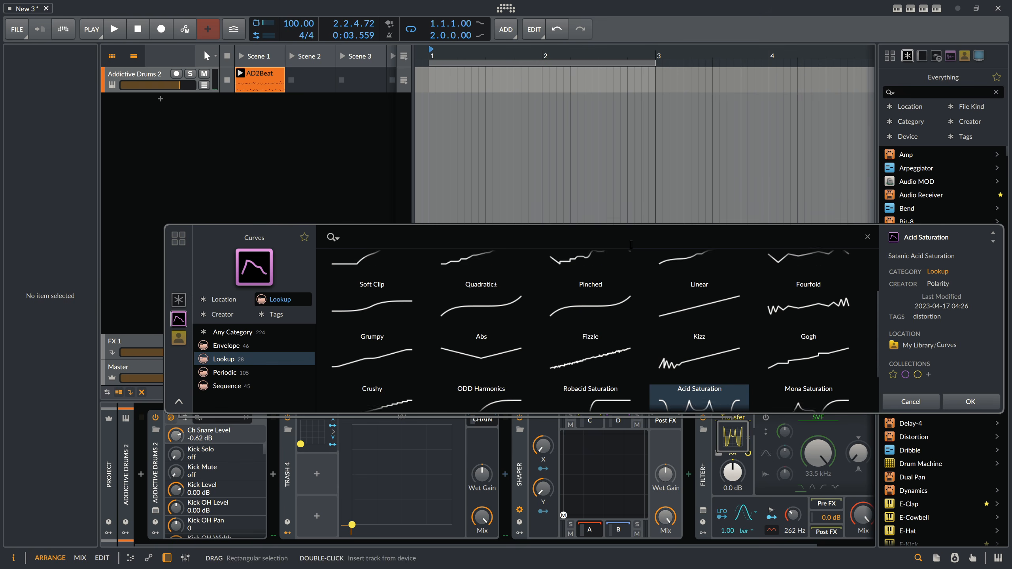
pyautogui.scroll(2, 585, 319)
pyautogui.scroll(-2, 592, 332)
pyautogui.doubleClick(590, 286)
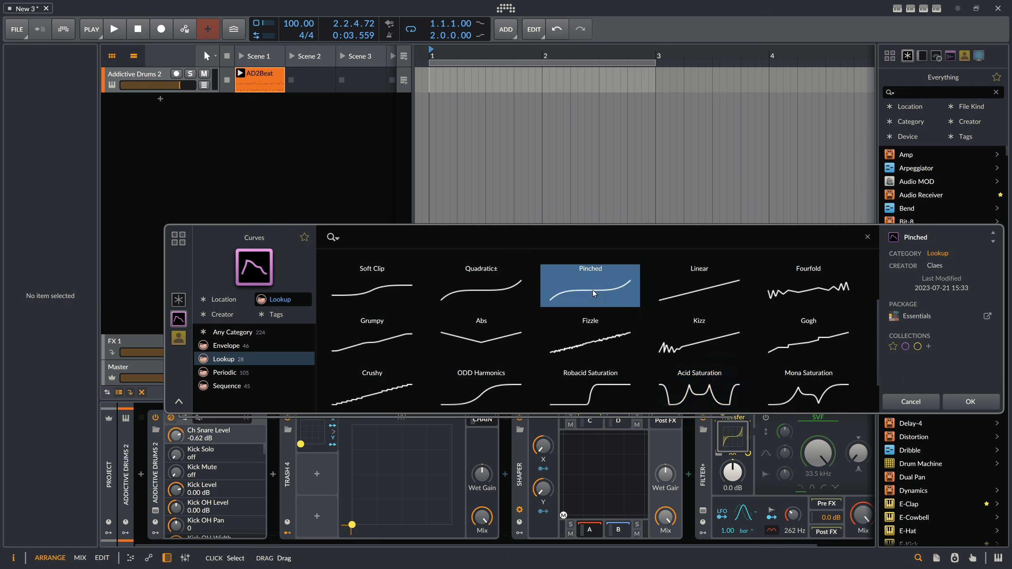
pyautogui.press('space')
pyautogui.press('space')
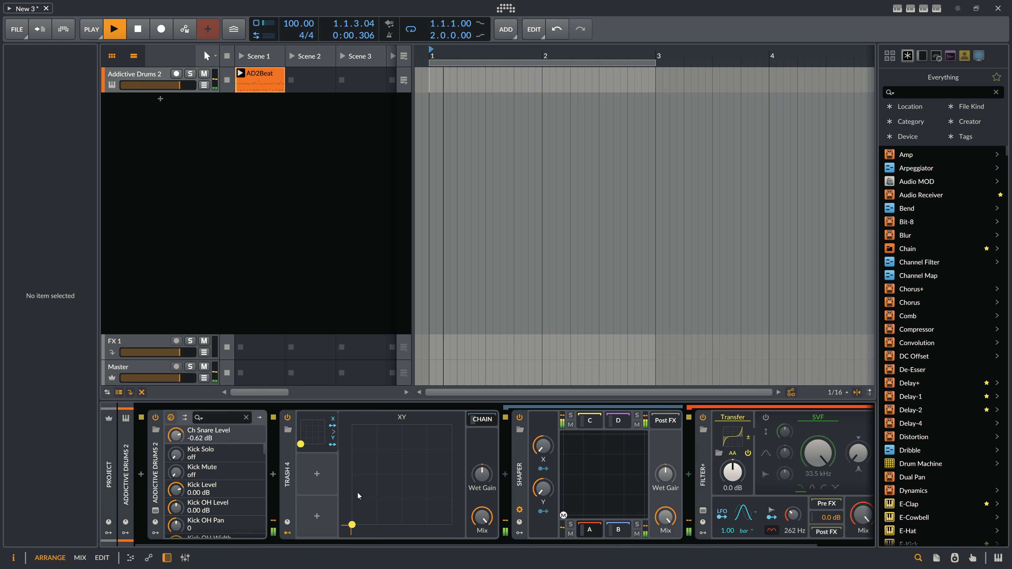
# Load the Soft Clip curve into the Filter+ waveshaper of Shaper chain A, audition it, and hide the curve editor and chain.
pyautogui.keyDown('ctrl'); pyautogui.click(731, 444); pyautogui.keyUp('ctrl')
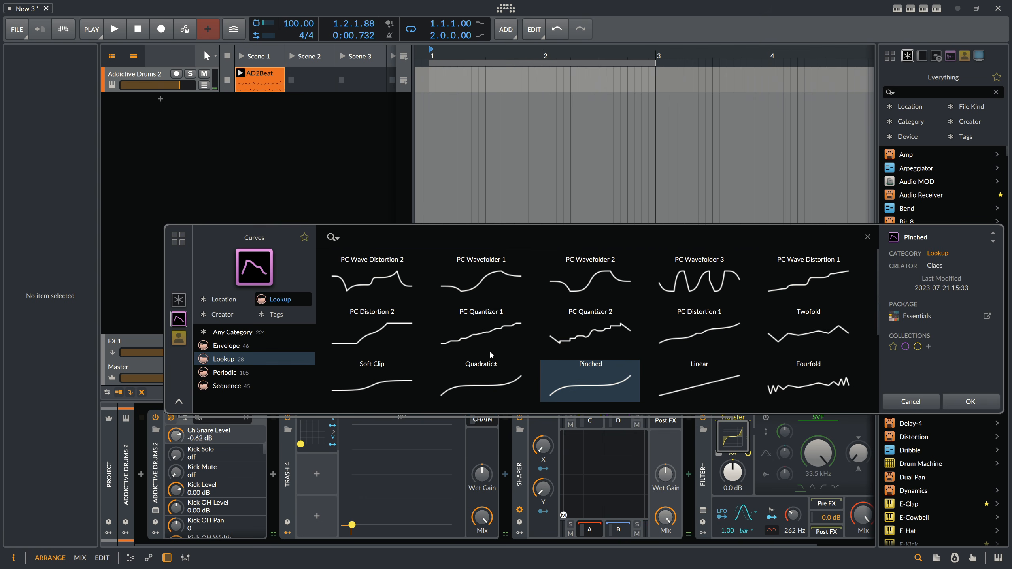
pyautogui.press('Escape')
pyautogui.click(723, 445)
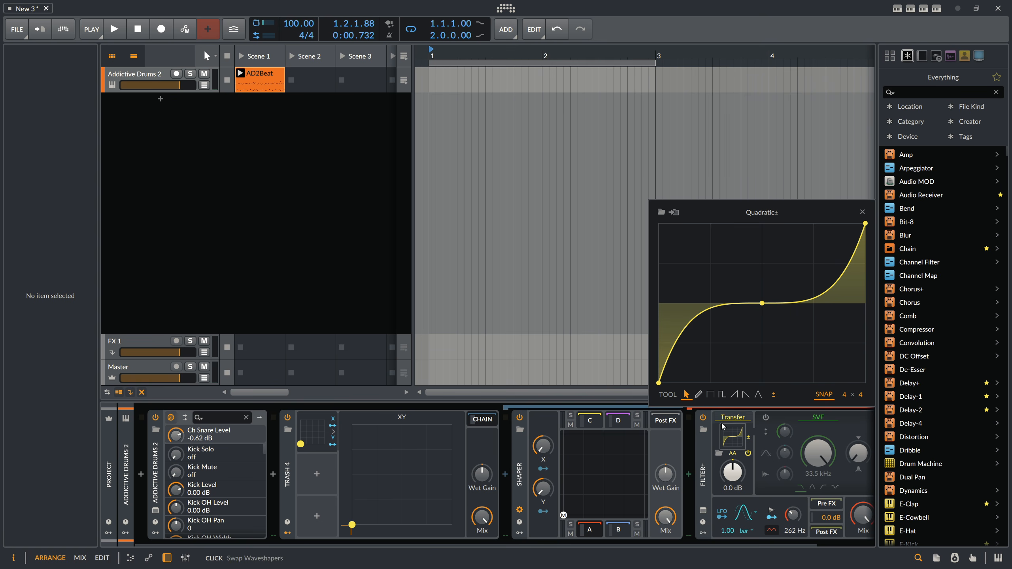
pyautogui.click(719, 453)
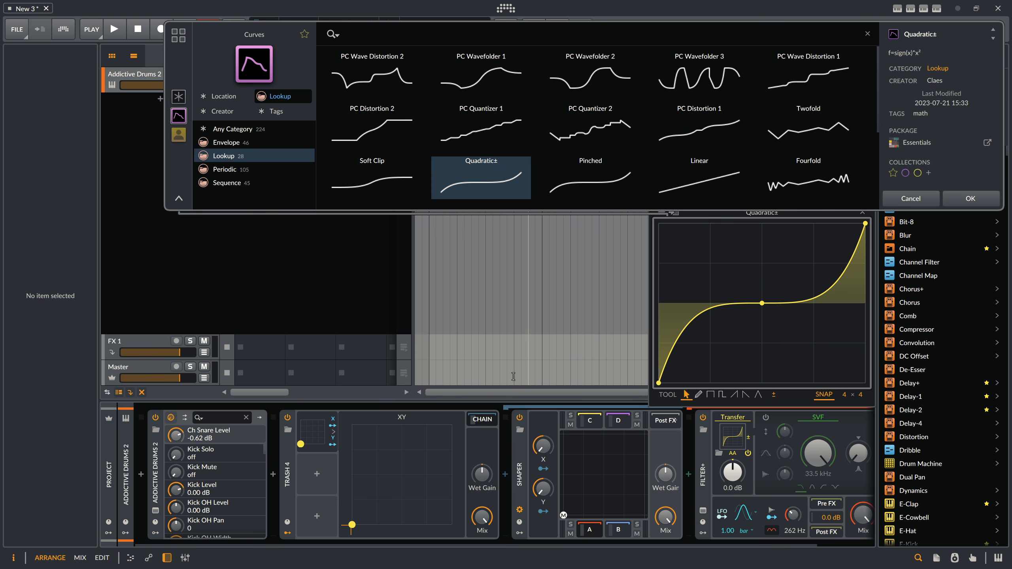
pyautogui.doubleClick(366, 174)
pyautogui.press('space')
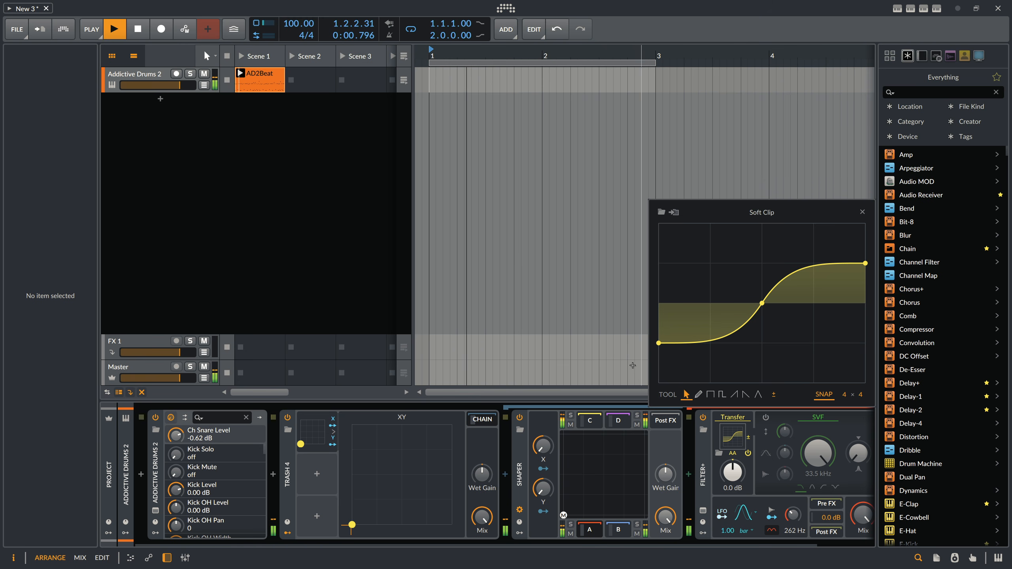
pyautogui.press('space')
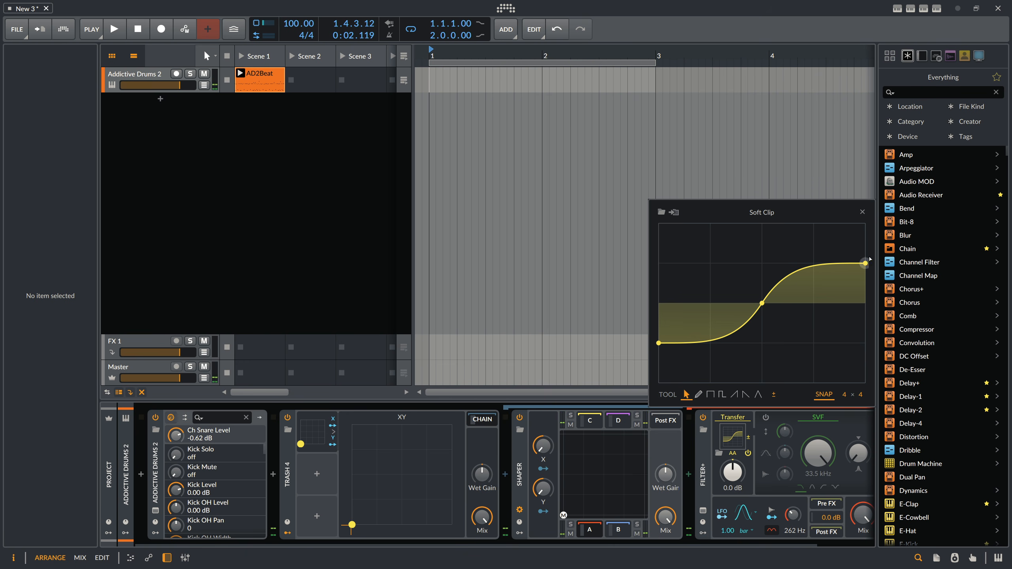
pyautogui.click(862, 212)
pyautogui.press('Delete')
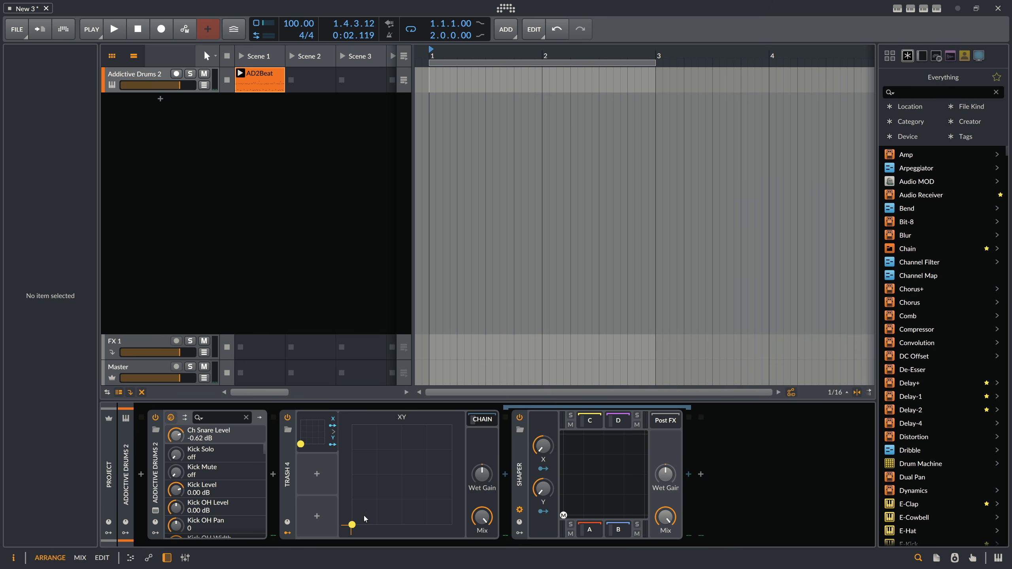
# Move the Trash 4 XY point toward the lower-right corner during playback and collapse the modulator's large XY view.
pyautogui.press('space')
pyautogui.moveTo(352, 525); pyautogui.dragTo(450, 525)
pyautogui.press('space')
pyautogui.click(333, 432)
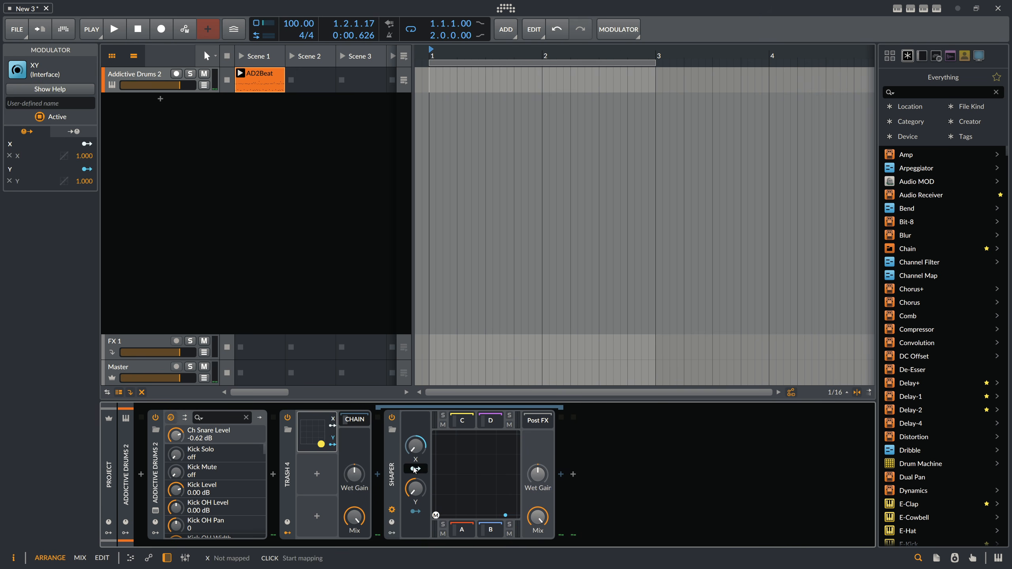
# Insert a Convolution device after the Shaper inside the Trash 4 container.
pyautogui.click(560, 474)
pyautogui.write('conv')
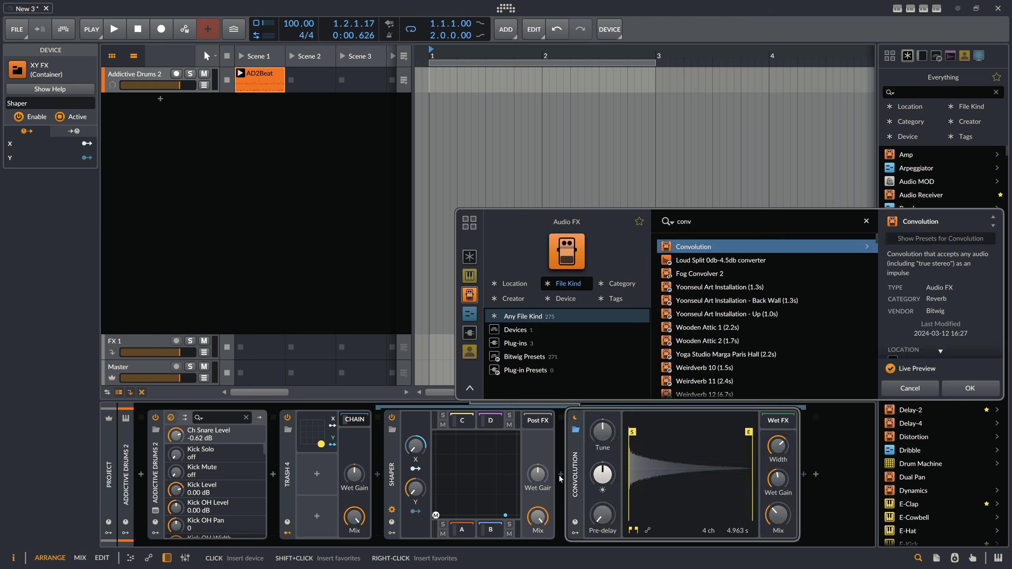
pyautogui.press('Return')
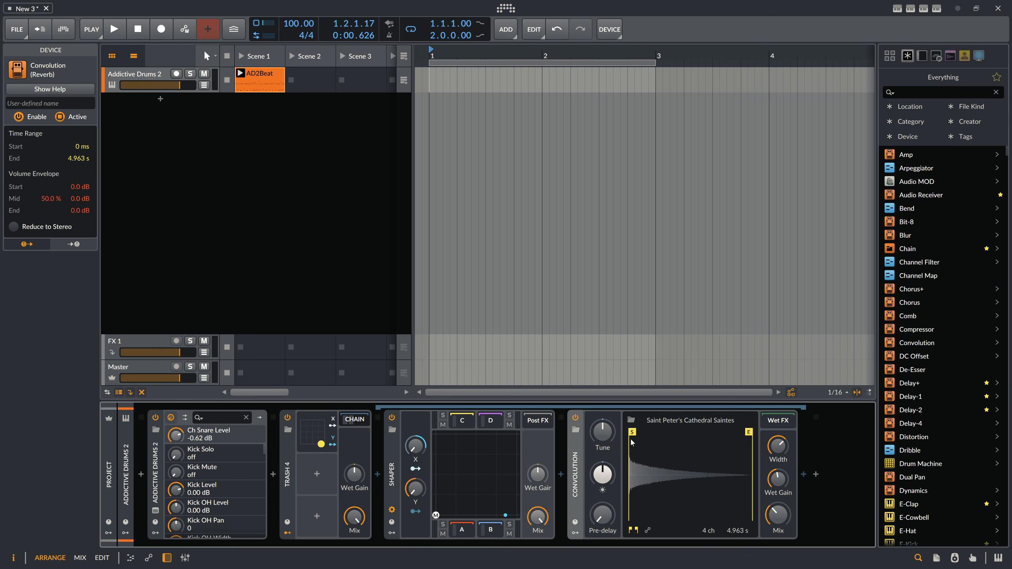
# Load the Allston 2x10-condenser impulse from the Trash2 Amps category into the Convolution device.
pyautogui.click(631, 421)
pyautogui.scroll(-5, 490, 314)
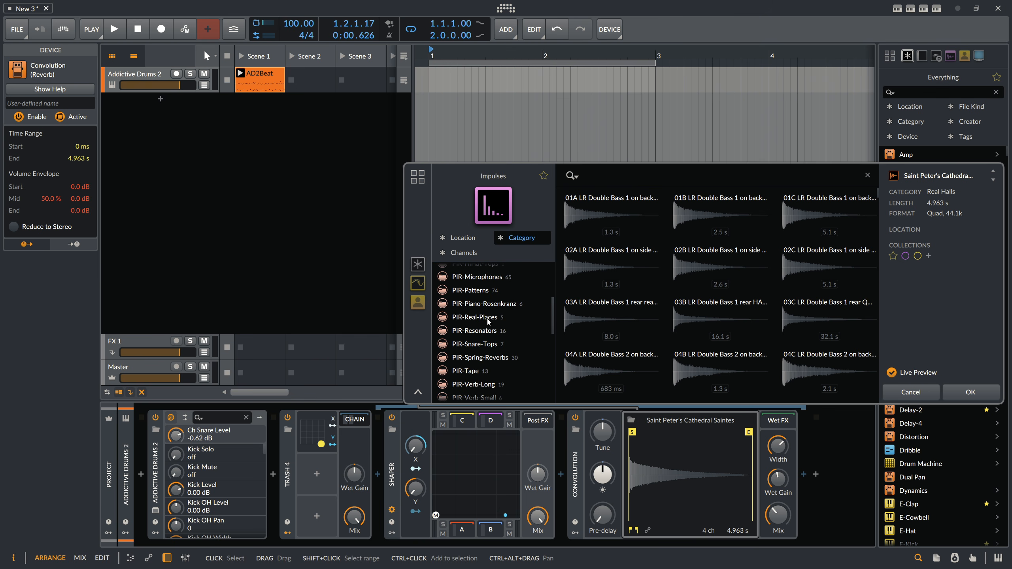
pyautogui.scroll(-6, 500, 324)
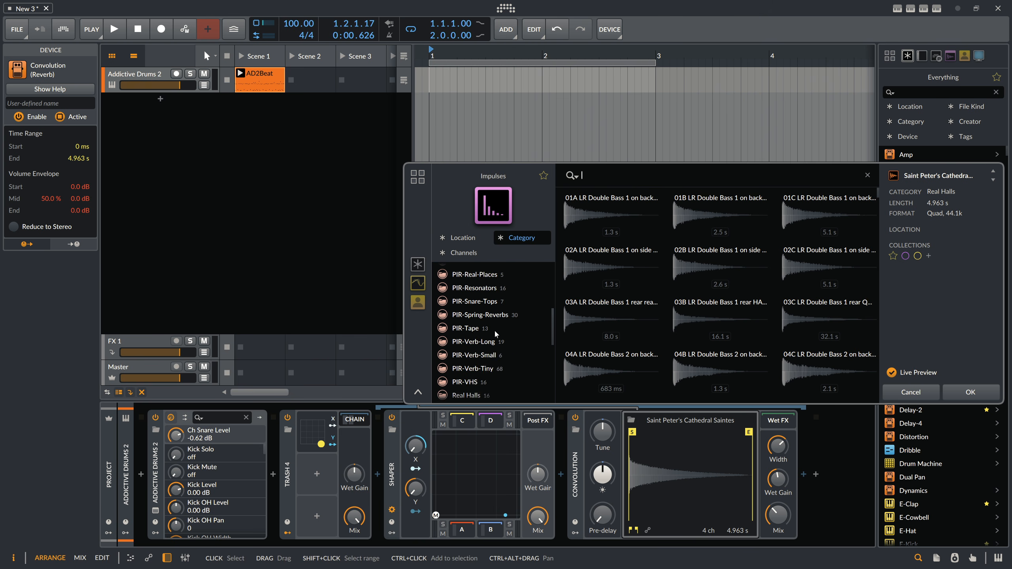
pyautogui.click(483, 334)
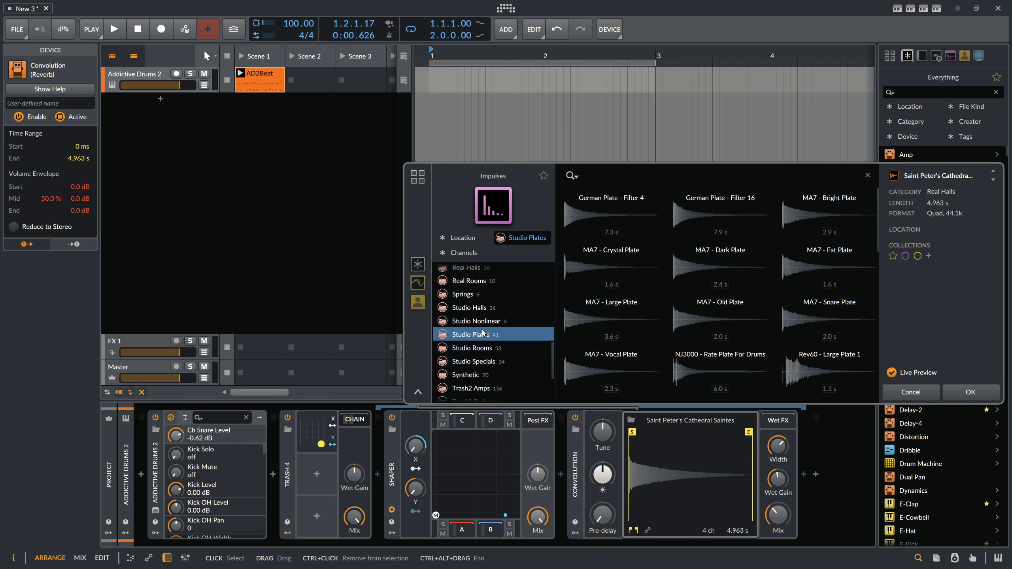
pyautogui.scroll(-3, 483, 333)
pyautogui.click(477, 305)
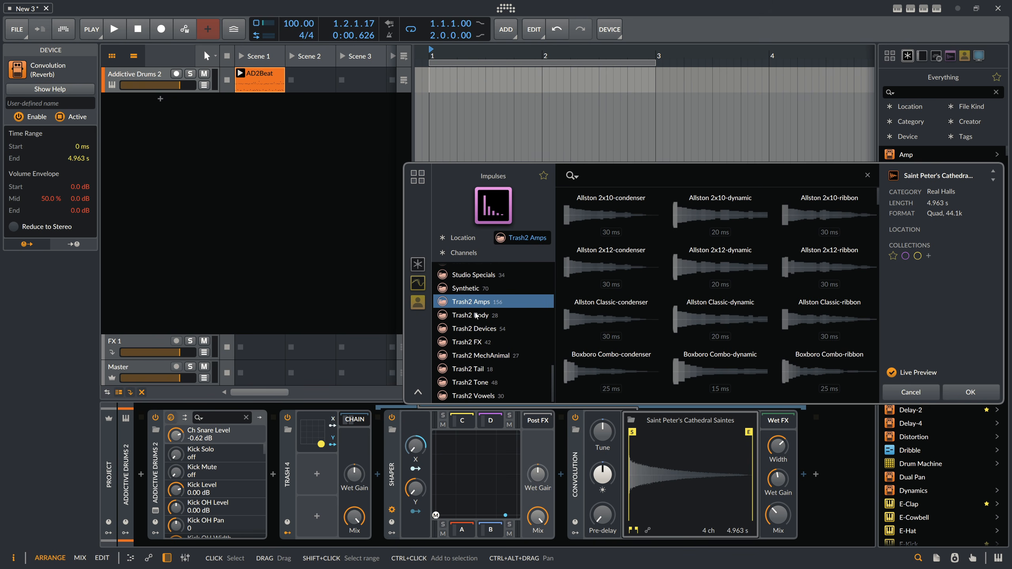
pyautogui.click(612, 270)
pyautogui.click(601, 232)
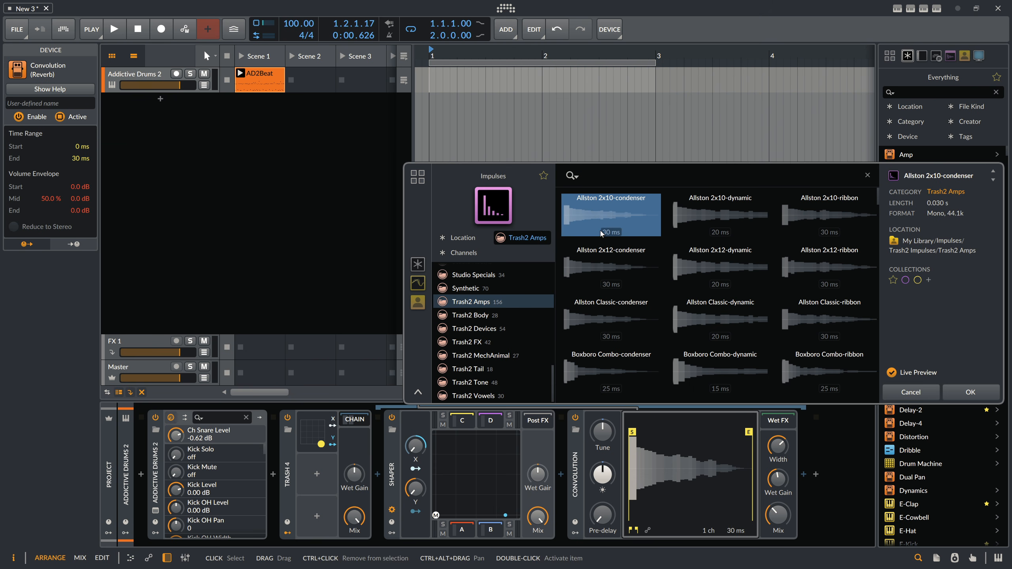
pyautogui.doubleClick(596, 214)
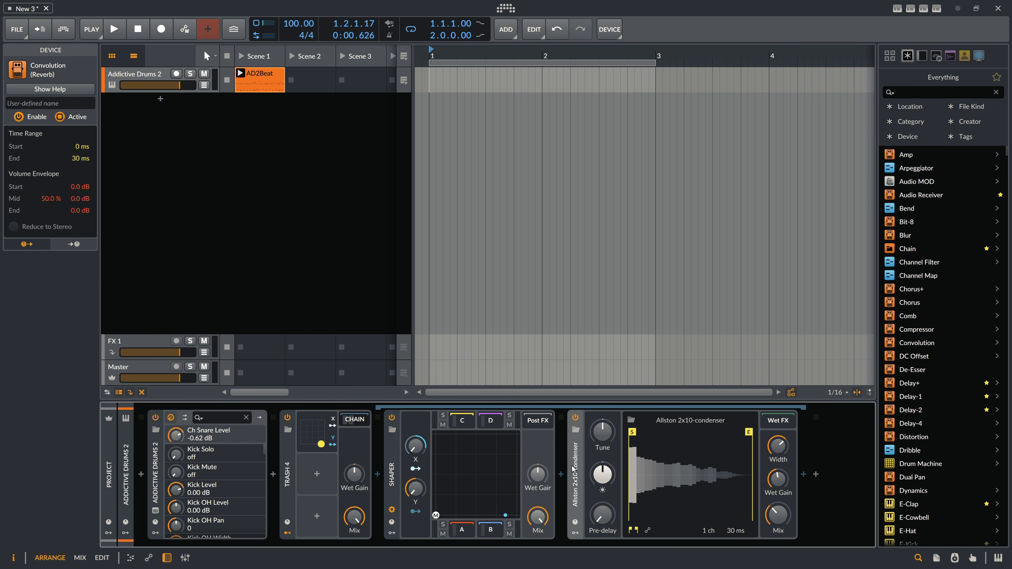
# Insert an XY FX container between the Shaper and the Convolution device.
pyautogui.click(561, 474)
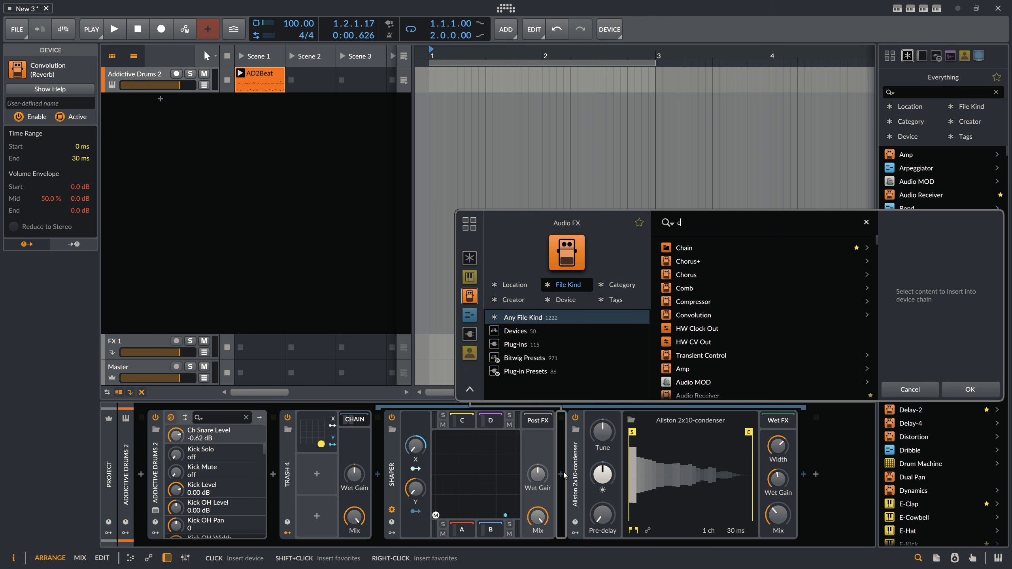
pyautogui.press('BackSpace')
pyautogui.write('yxy')
pyautogui.press('Return')
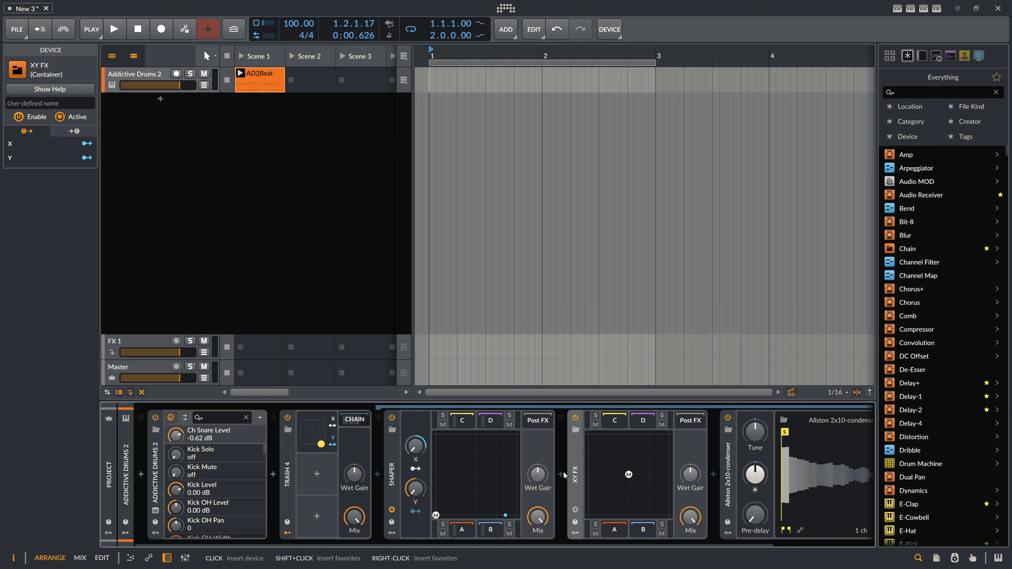
# Move the Allston 2x10-condenser Convolution into chain C of the new XY FX and show that chain's contents.
pyautogui.moveTo(724, 466); pyautogui.dragTo(625, 427)
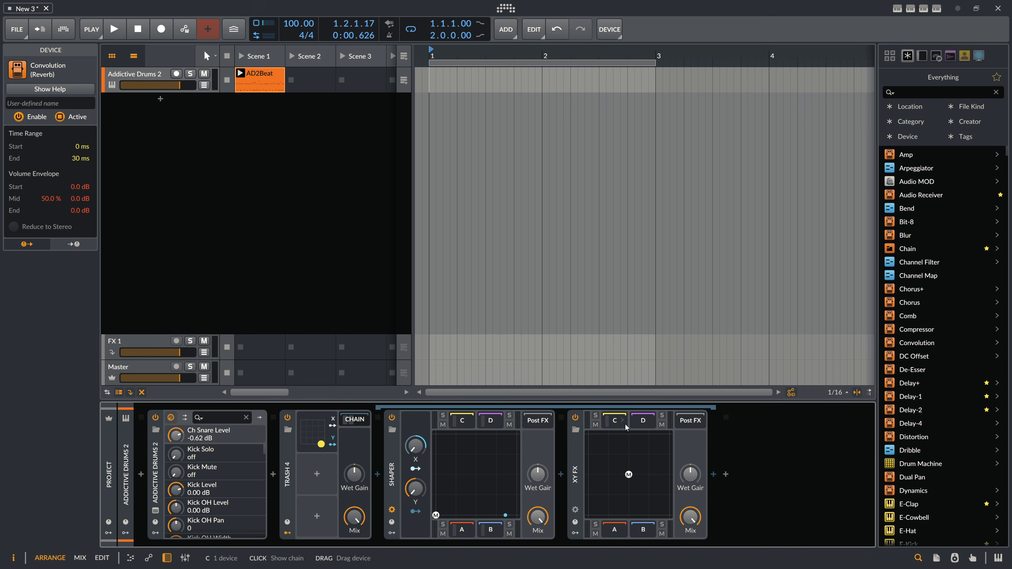
pyautogui.click(617, 423)
pyautogui.click(616, 424)
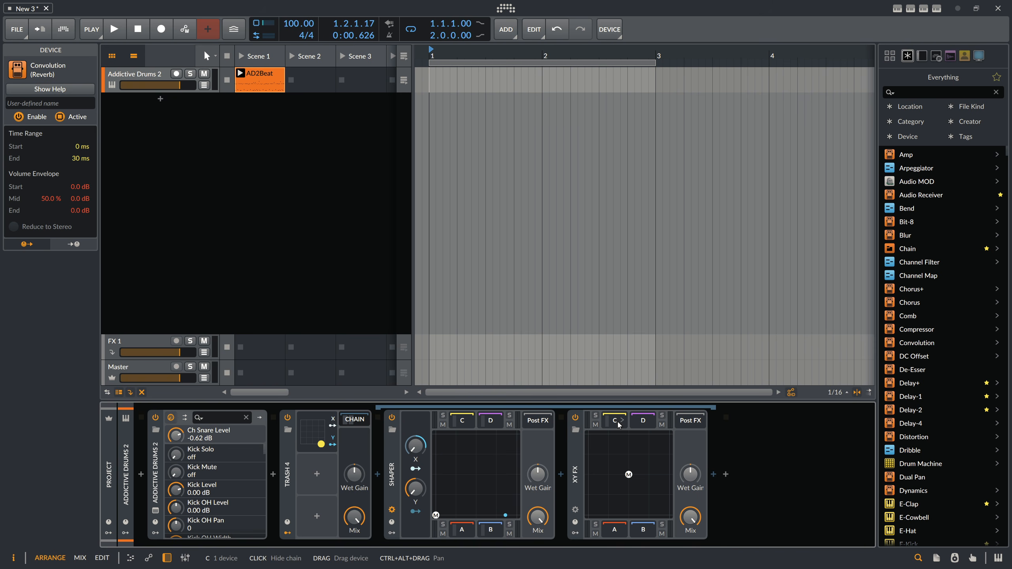
pyautogui.click(611, 423)
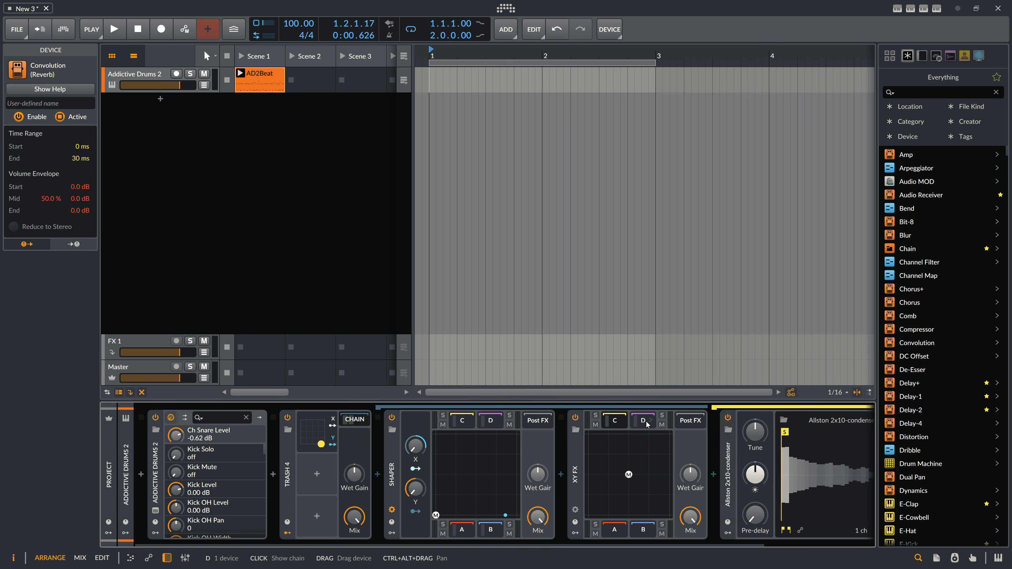
# Copy the Allston 2x10-condenser Convolution into the remaining chains of the new XY FX and show chain D.
pyautogui.moveTo(621, 530); pyautogui.dragTo(711, 499)
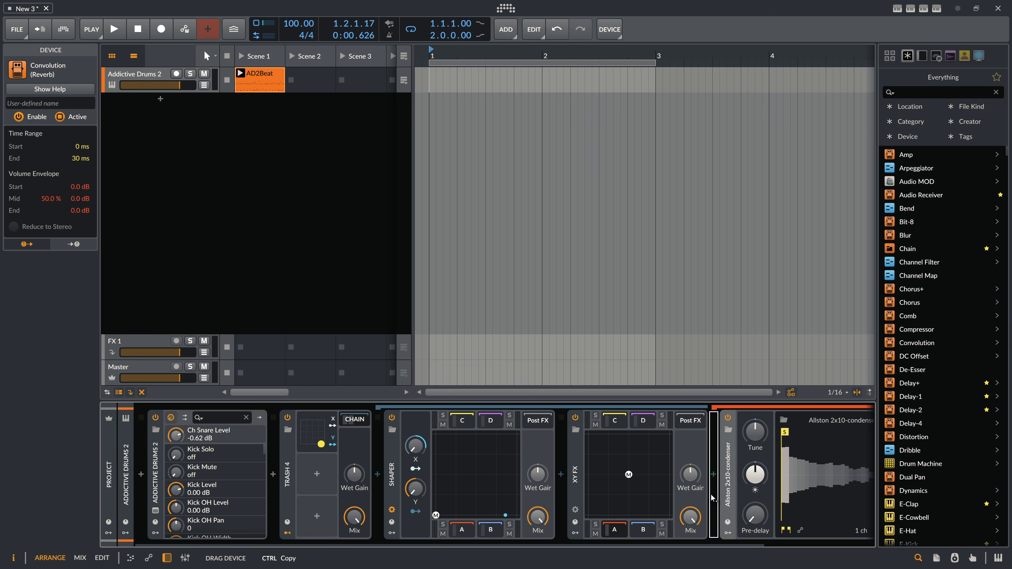
pyautogui.click(651, 425)
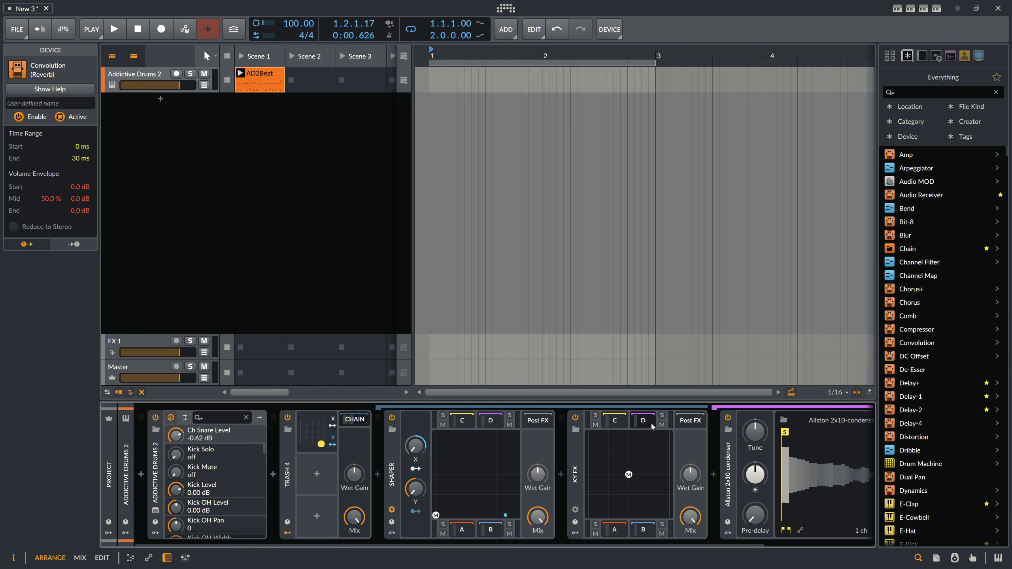
pyautogui.moveTo(633, 539); pyautogui.dragTo(721, 539)
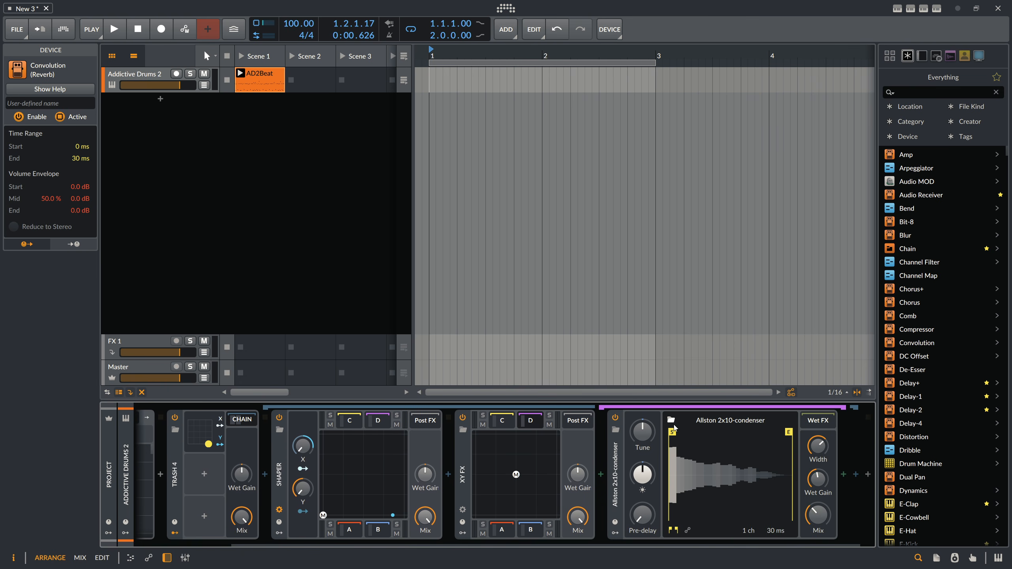
# Raise the chain D Convolution's Mix to maximum and load the Allston Classic-dynamic impulse into it.
pyautogui.moveTo(816, 514); pyautogui.dragTo(805, 491)
pyautogui.click(672, 420)
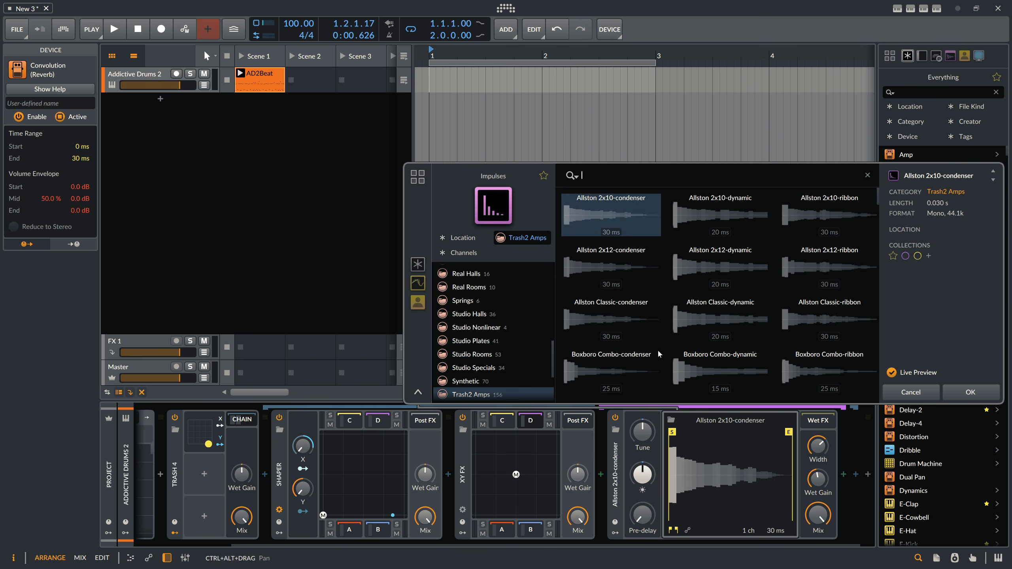
pyautogui.click(699, 315)
pyautogui.click(951, 393)
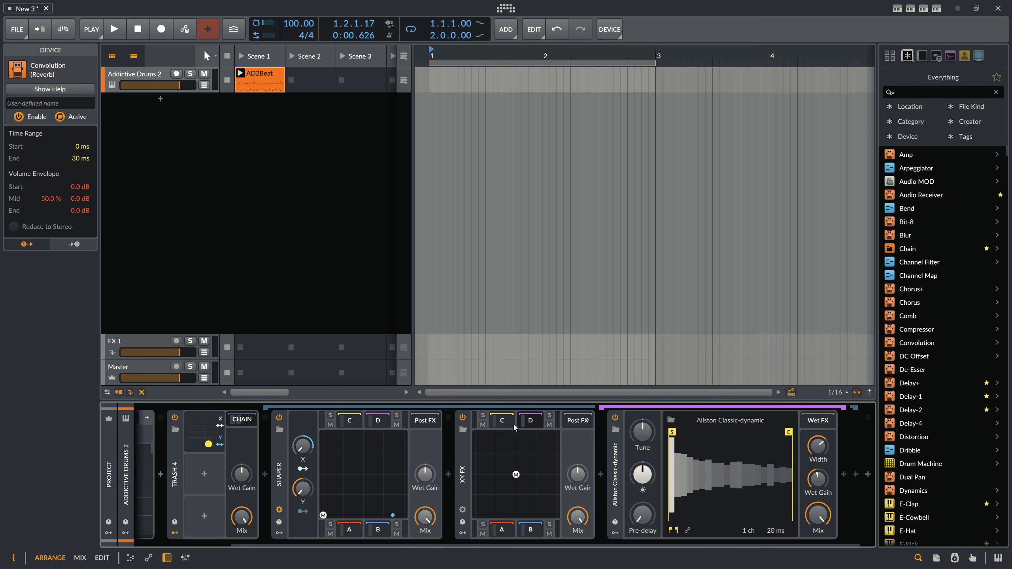
# Load the Fishbowl-condenser impulse from the Trash2 Body category into the Convolution device in chain A.
pyautogui.click(503, 421)
pyautogui.click(532, 422)
pyautogui.click(501, 530)
pyautogui.click(671, 420)
pyautogui.scroll(-4, 508, 339)
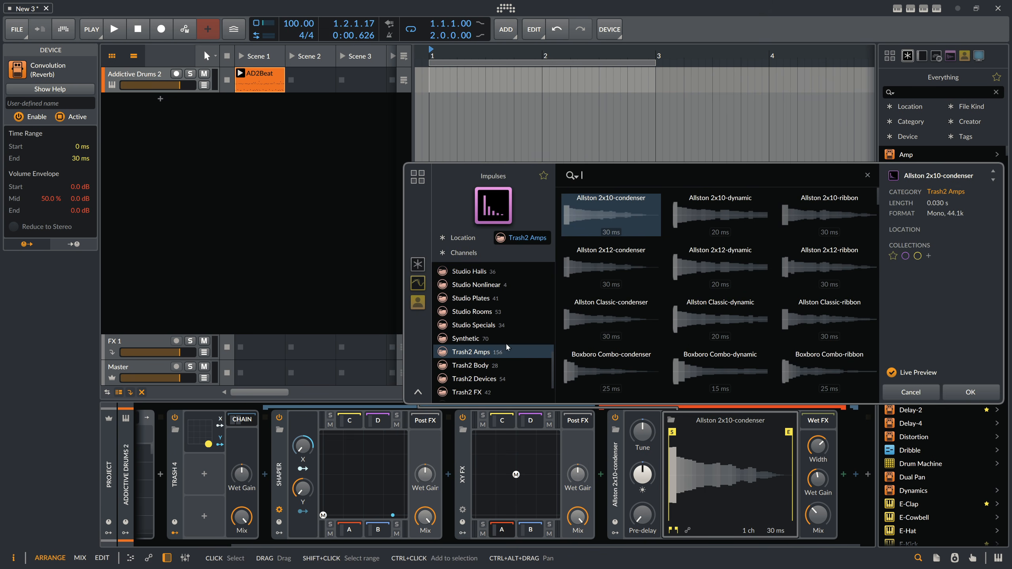
pyautogui.click(478, 365)
pyautogui.doubleClick(603, 237)
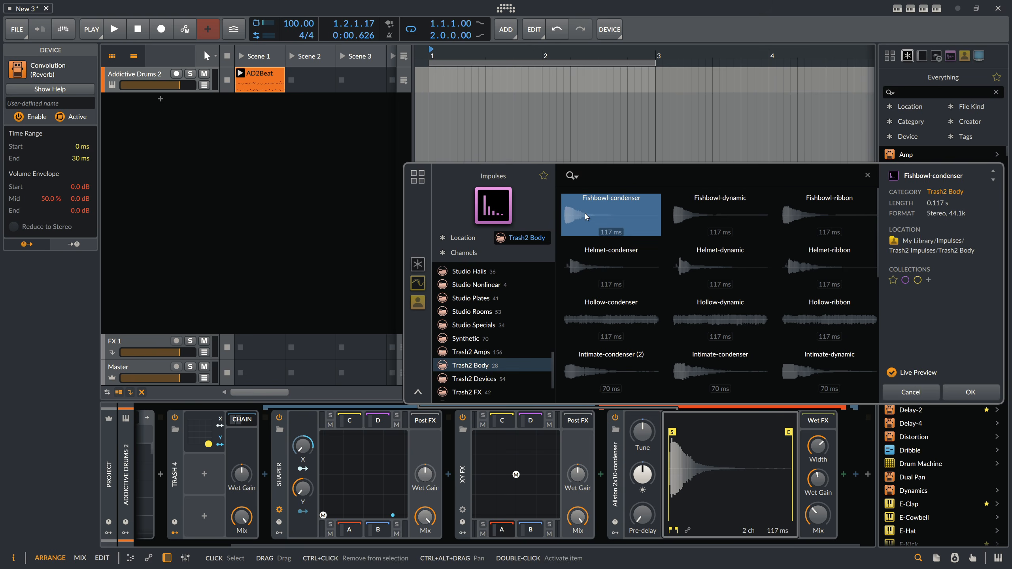
# Load the Boxboro Combo-ribbon impulse from the Trash2 Amps category into the Convolution device in chain B.
pyautogui.click(530, 530)
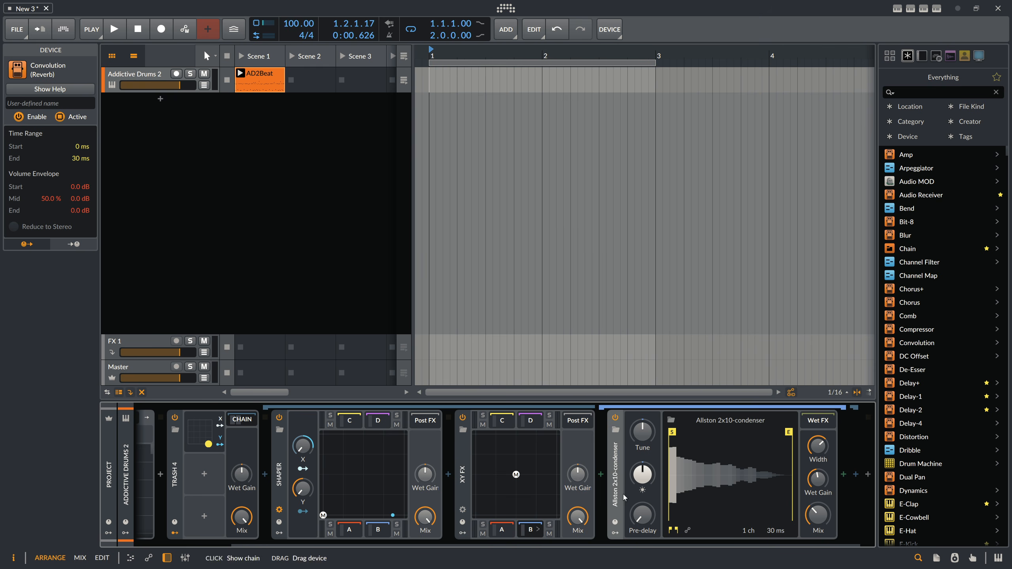
pyautogui.click(672, 425)
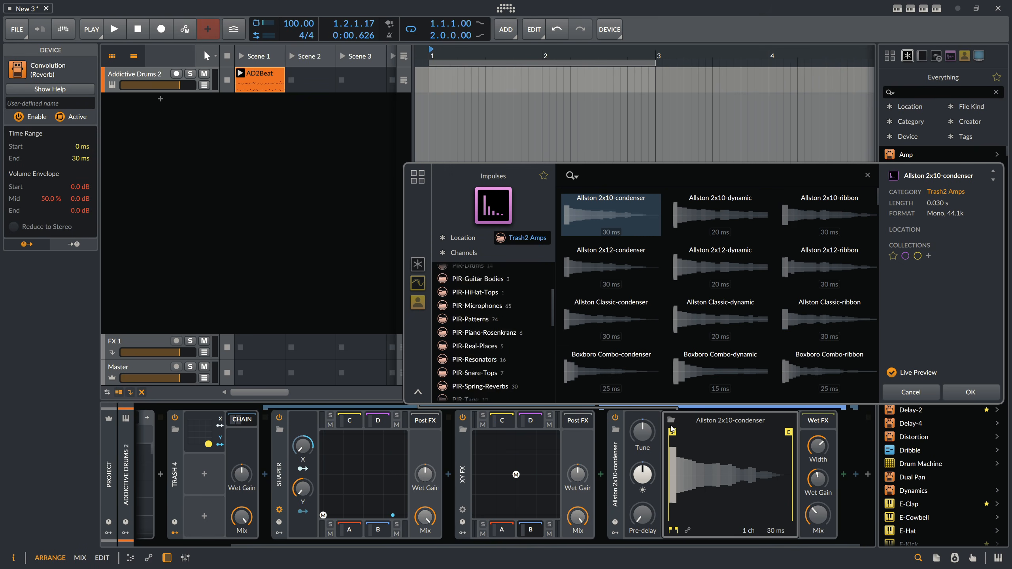
pyautogui.doubleClick(802, 364)
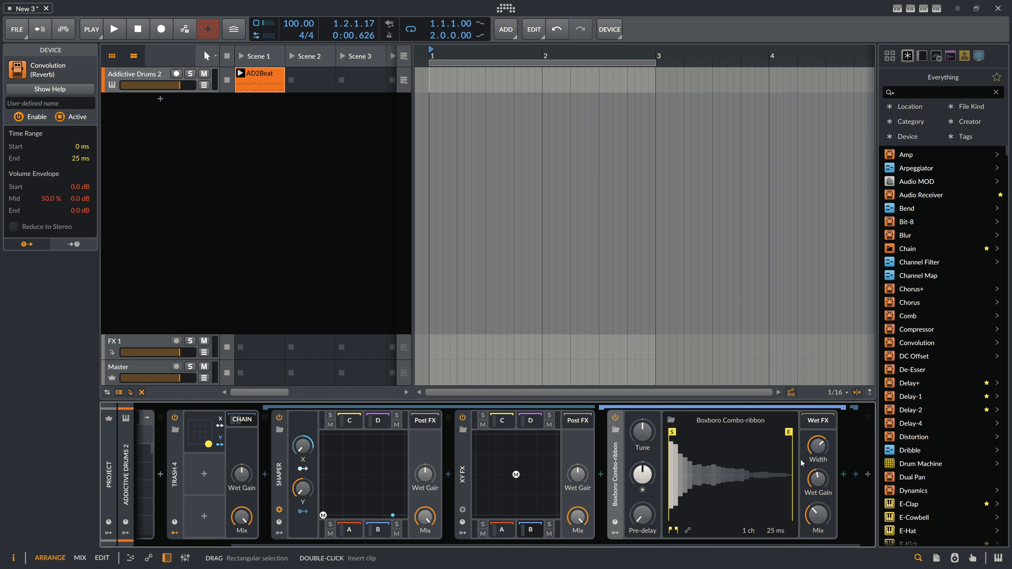
# Raise the Mix of the remaining Convolution devices to maximum and check all four chains of the XY FX.
pyautogui.click(535, 421)
pyautogui.click(503, 421)
pyautogui.moveTo(816, 508); pyautogui.dragTo(816, 523)
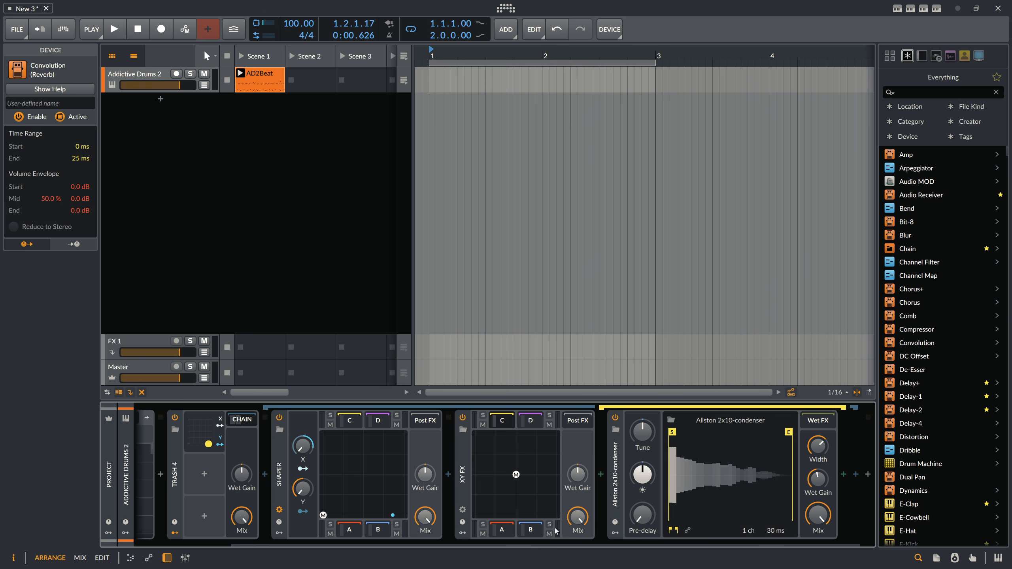
pyautogui.click(534, 531)
pyautogui.click(503, 532)
pyautogui.click(503, 421)
pyautogui.click(533, 420)
pyautogui.click(501, 529)
pyautogui.click(530, 529)
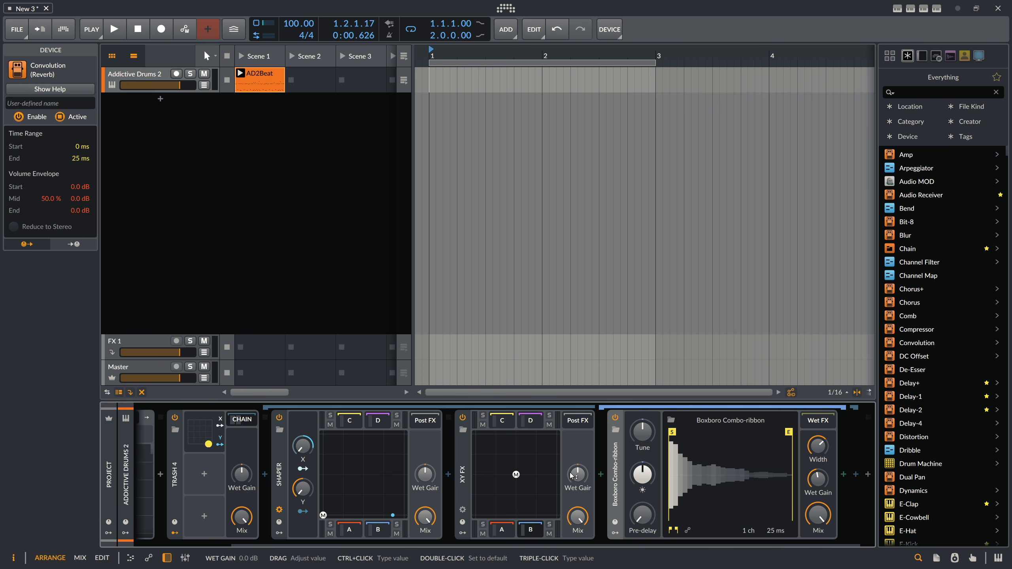
# Close the XY FX's open chain, add a second XY modulator to Trash 4 and expand it.
pyautogui.click(503, 423)
pyautogui.click(503, 423)
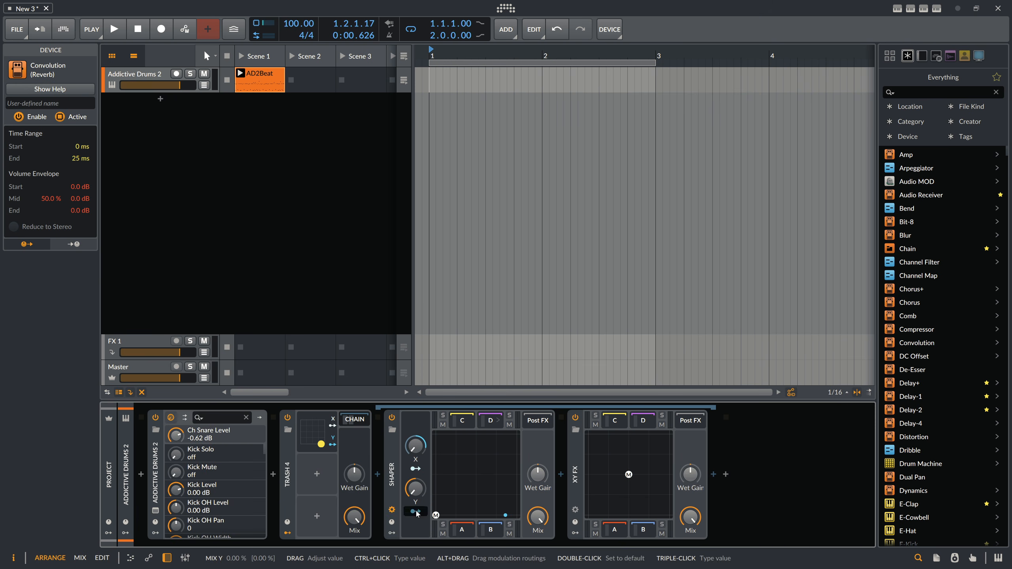
pyautogui.click(318, 478)
pyautogui.write('xy')
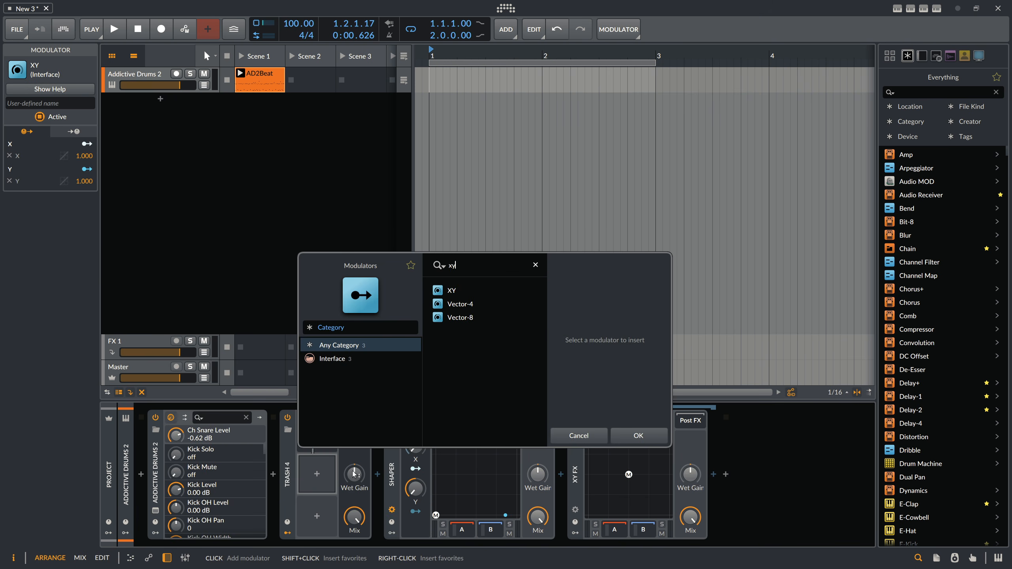
pyautogui.doubleClick(451, 292)
pyautogui.click(334, 474)
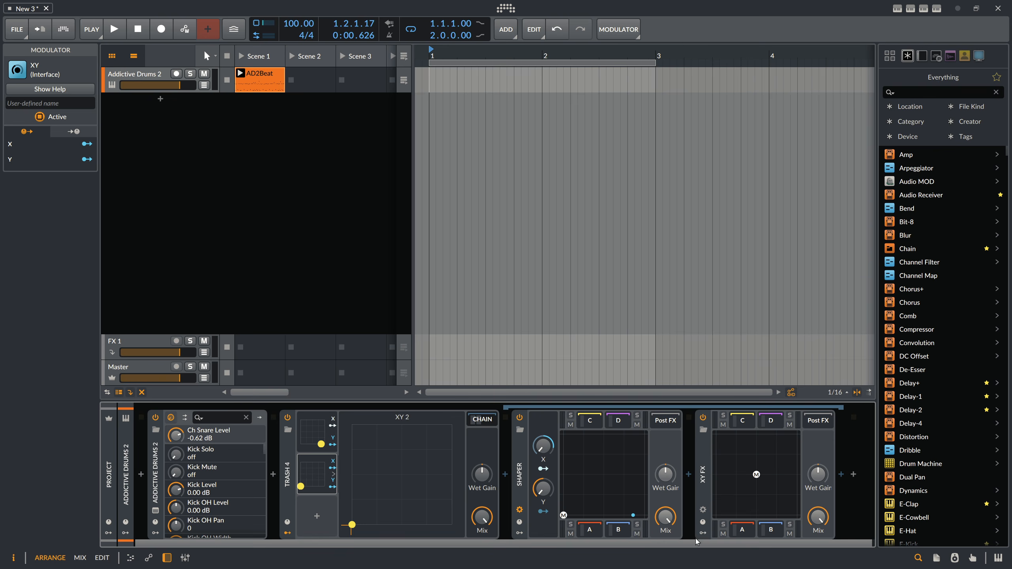
# Set the second XY FX's X and Y to 0% and map the new XY modulator's X and Y to them at full range.
pyautogui.moveTo(728, 490); pyautogui.dragTo(727, 536)
pyautogui.moveTo(727, 447); pyautogui.dragTo(727, 496)
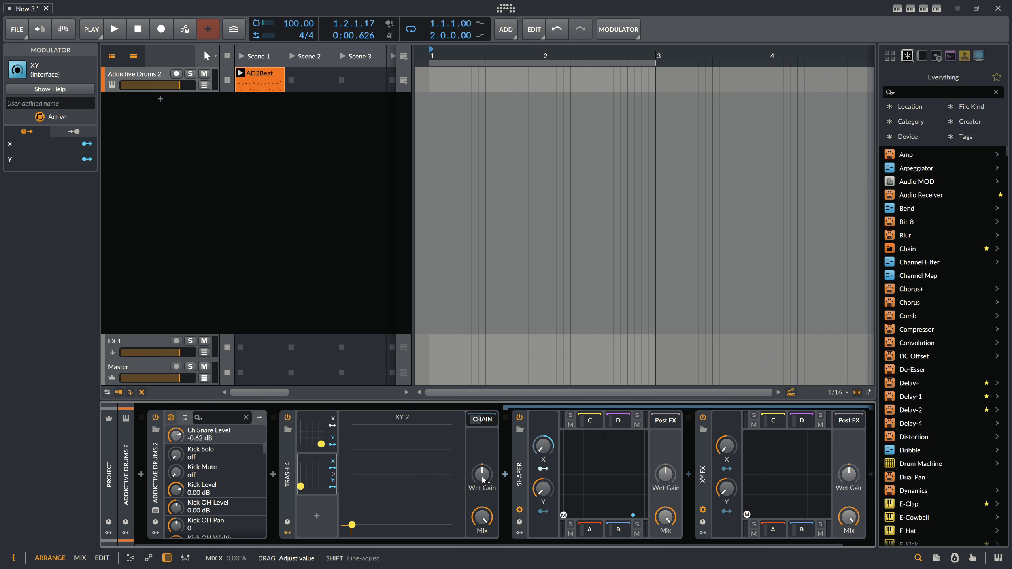
pyautogui.click(332, 465)
pyautogui.moveTo(726, 446); pyautogui.dragTo(727, 393)
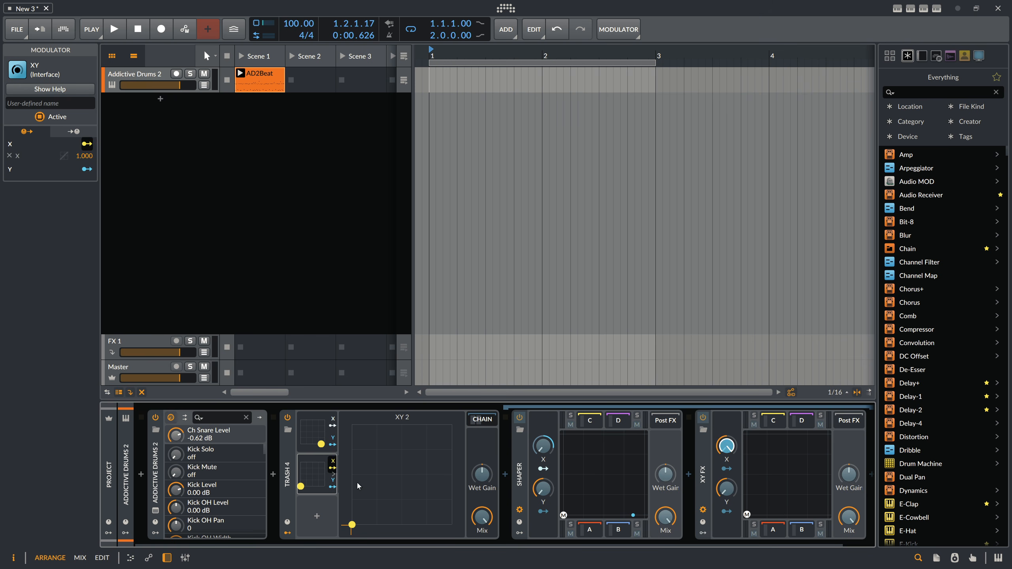
pyautogui.click(333, 484)
pyautogui.moveTo(727, 490); pyautogui.dragTo(726, 436)
pyautogui.click(334, 486)
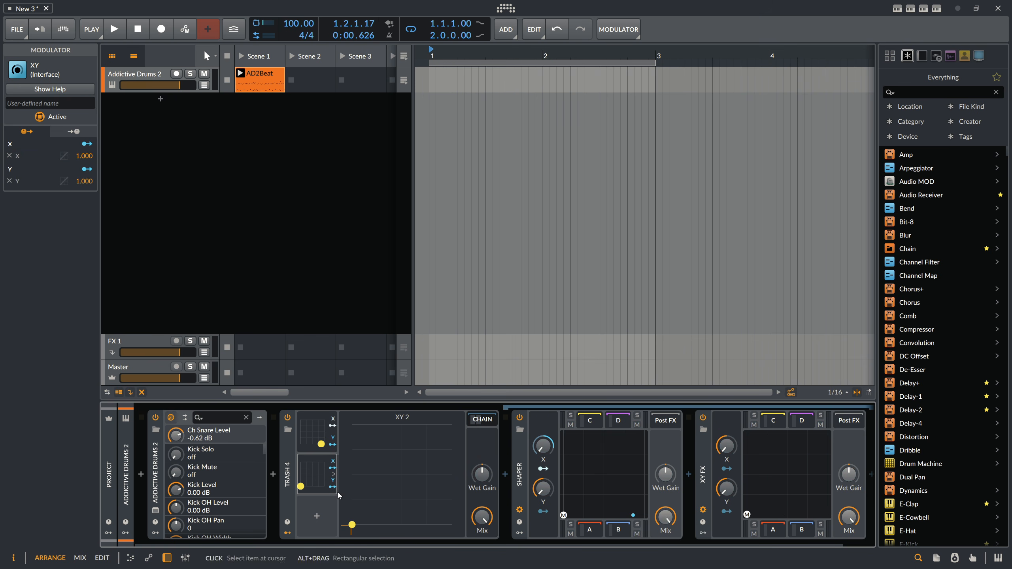
# Name the new XY modulator Convolution and the first XY modulator Shaper.
pyautogui.click(62, 103)
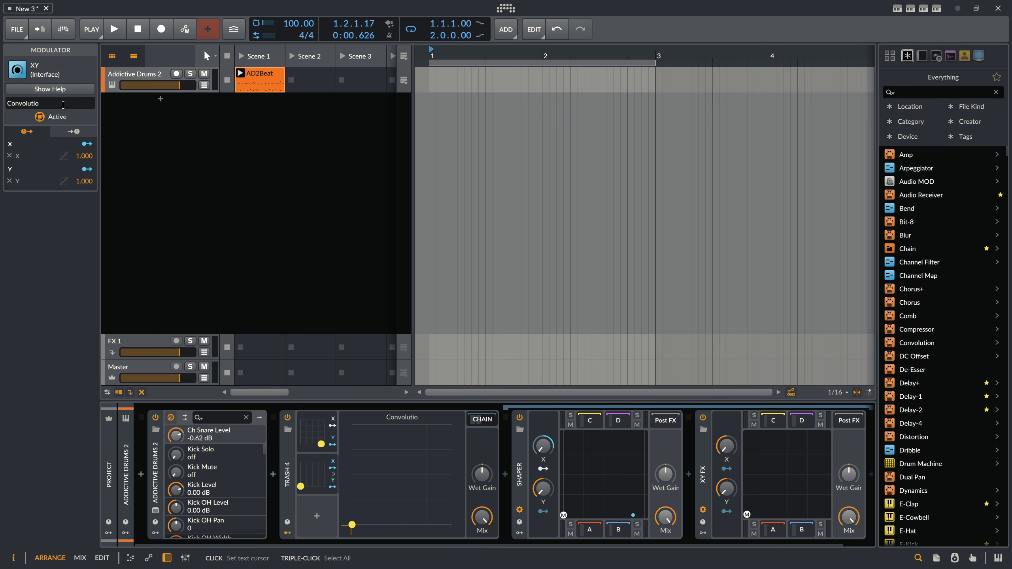
pyautogui.click(317, 432)
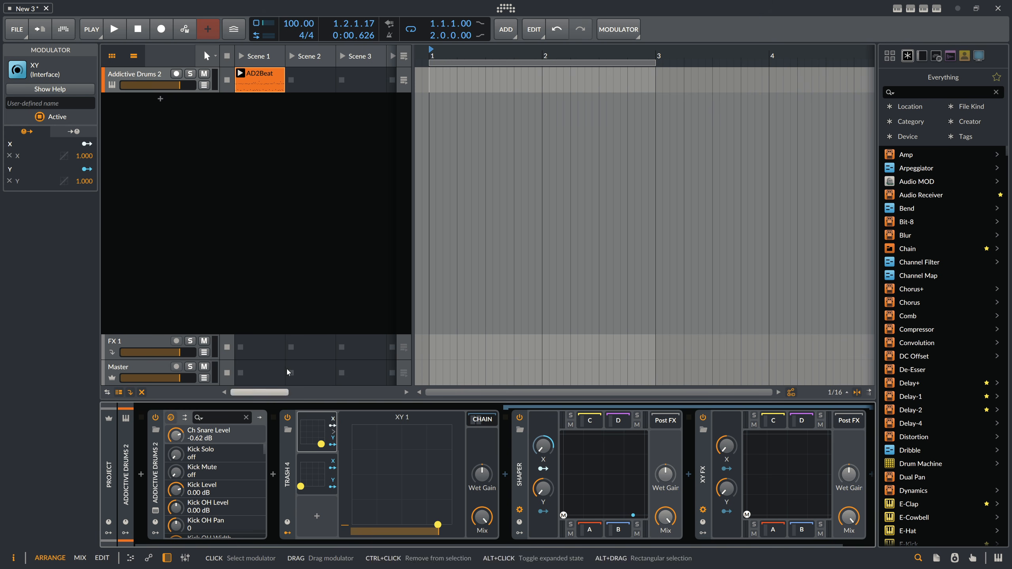
pyautogui.click(74, 104)
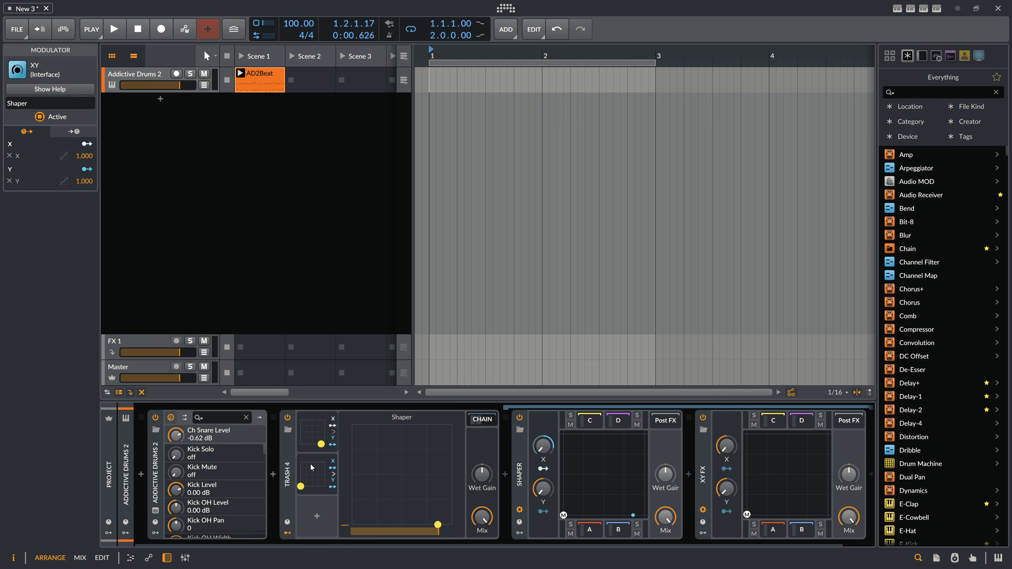
# Play the beat, audition different positions of the Shaper and Convolution XY modulators, and stop playback.
pyautogui.press('space')
pyautogui.moveTo(320, 442); pyautogui.dragTo(290, 421)
pyautogui.moveTo(300, 485); pyautogui.dragTo(358, 513)
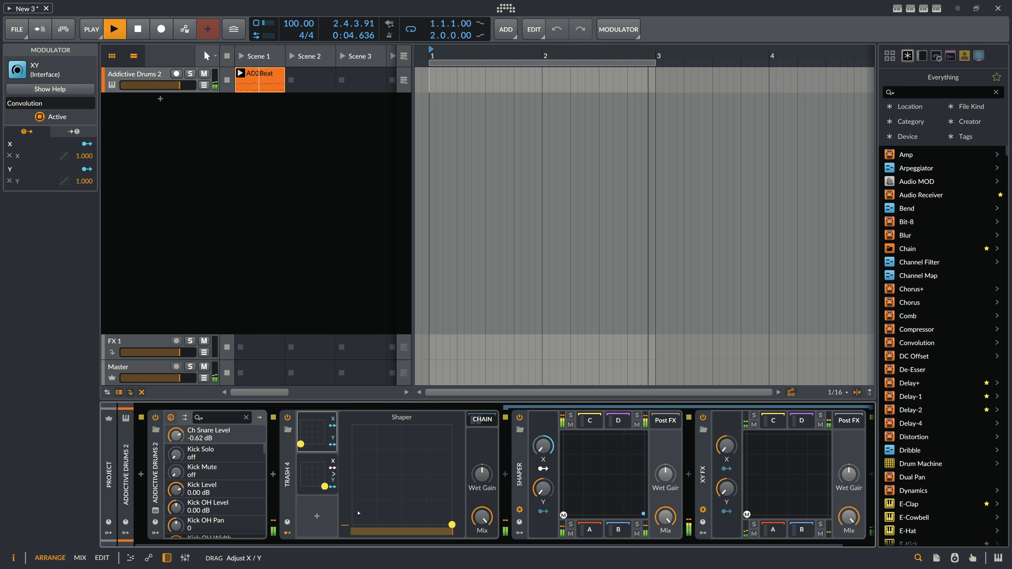
pyautogui.moveTo(467, 544); pyautogui.dragTo(501, 544)
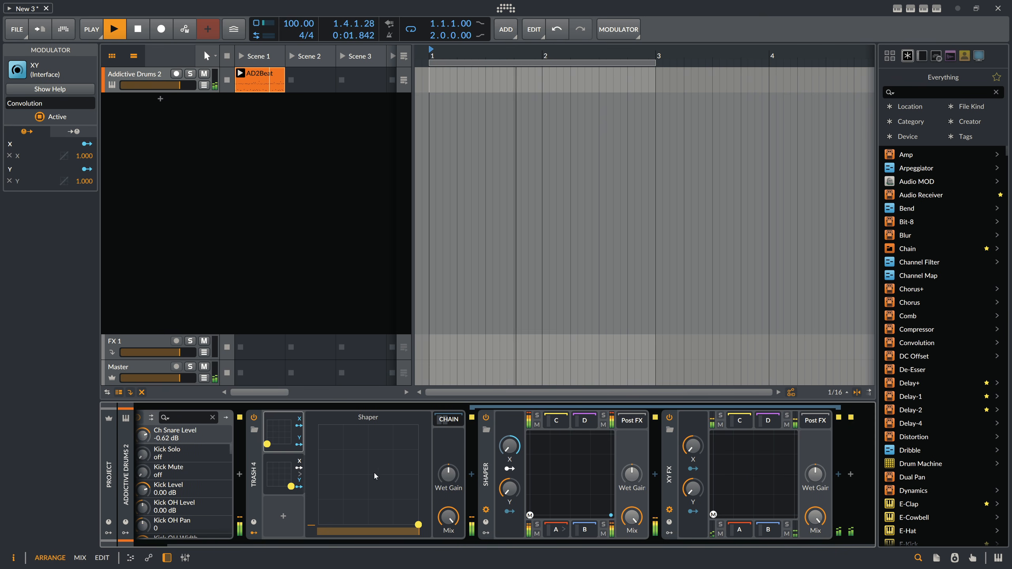
pyautogui.moveTo(267, 444); pyautogui.dragTo(289, 439)
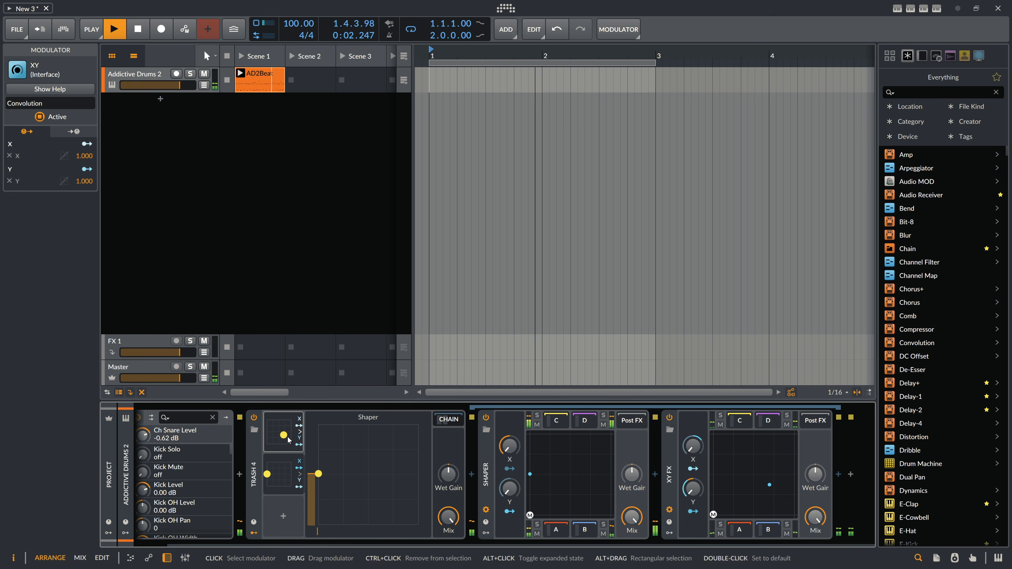
pyautogui.press('space')
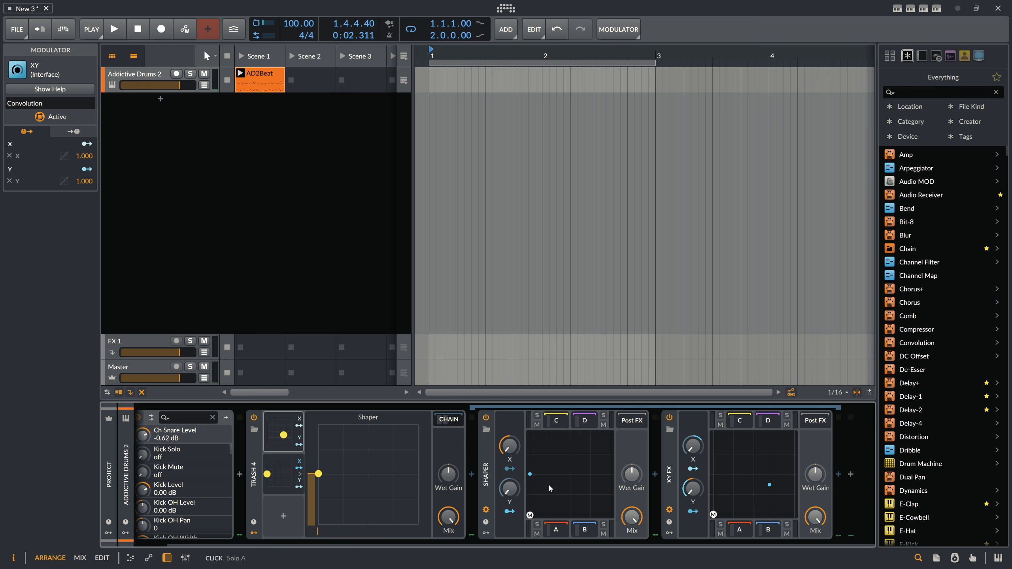
# Check the plug-in interface on the iZotope Trash page in the browser, return to Bitwig Studio, and insert a Macro modulator into Trash 4.
pyautogui.hotkey('alt', 'Tab')
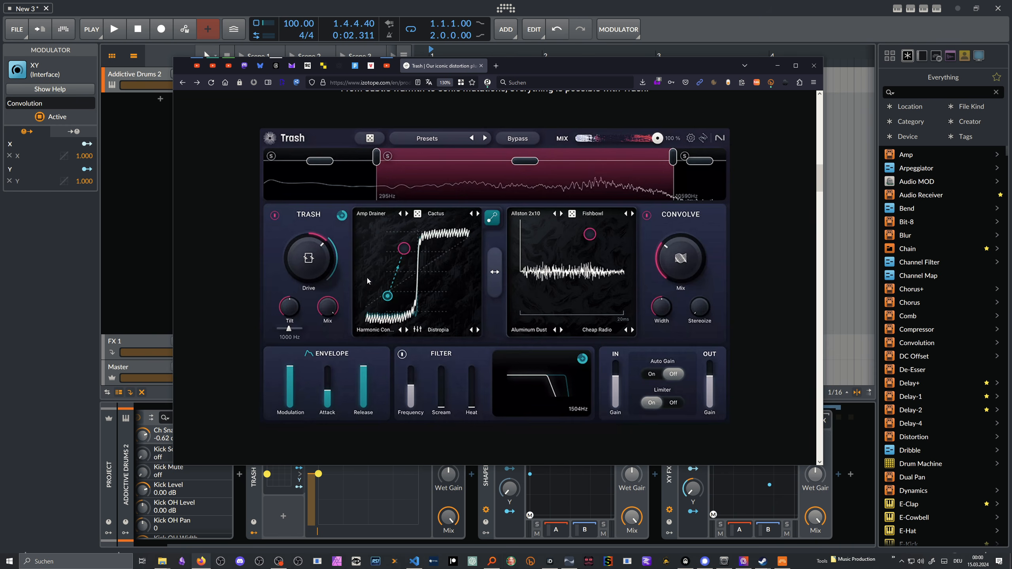
pyautogui.hotkey('alt', 'Tab')
pyautogui.click(284, 516)
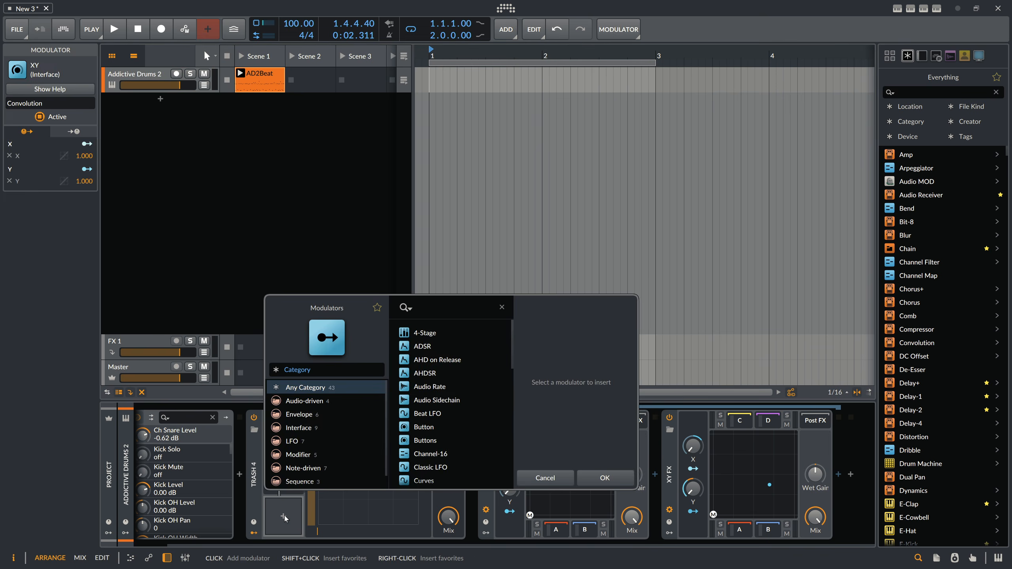
pyautogui.write('mac')
pyautogui.press('Down')
pyautogui.press('Down')
pyautogui.press('Return')
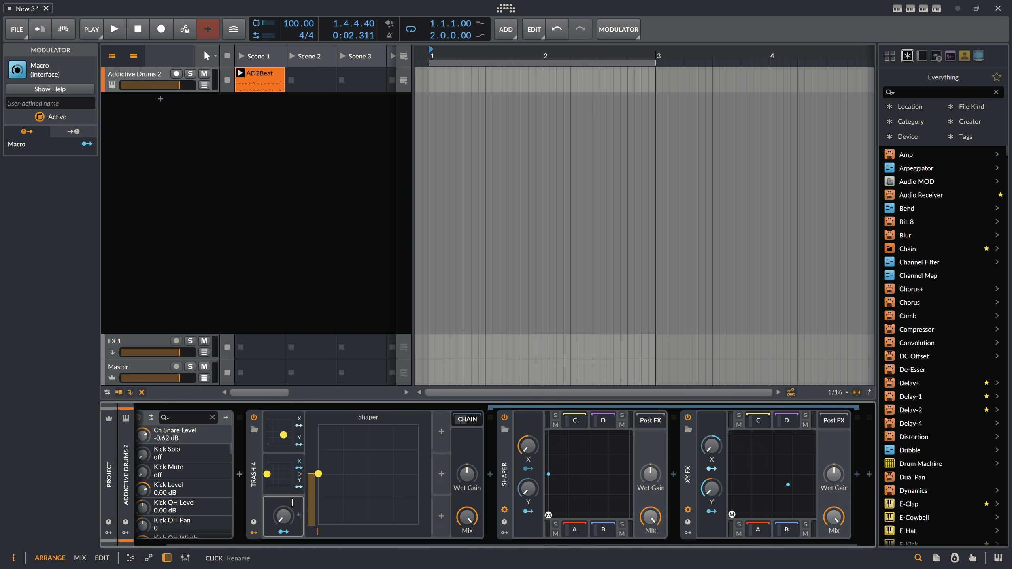
# Name the macro Shaper Mix and map it to the Shaper's Mix at full range, with the Mix itself at zero.
pyautogui.click(293, 503)
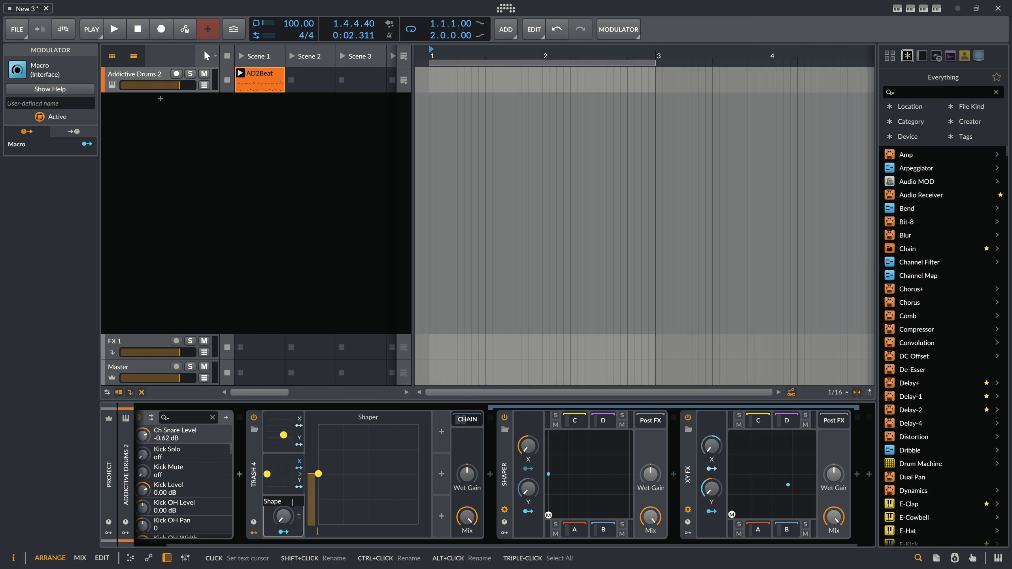
pyautogui.write('Shaper Mix')
pyautogui.press('Return')
pyautogui.click(284, 531)
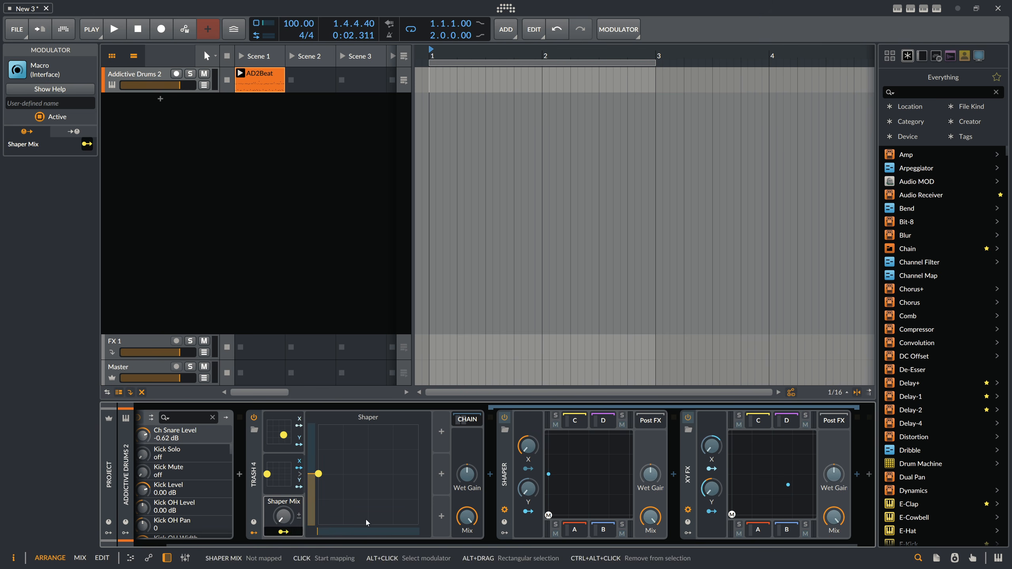
pyautogui.moveTo(651, 517); pyautogui.dragTo(650, 566)
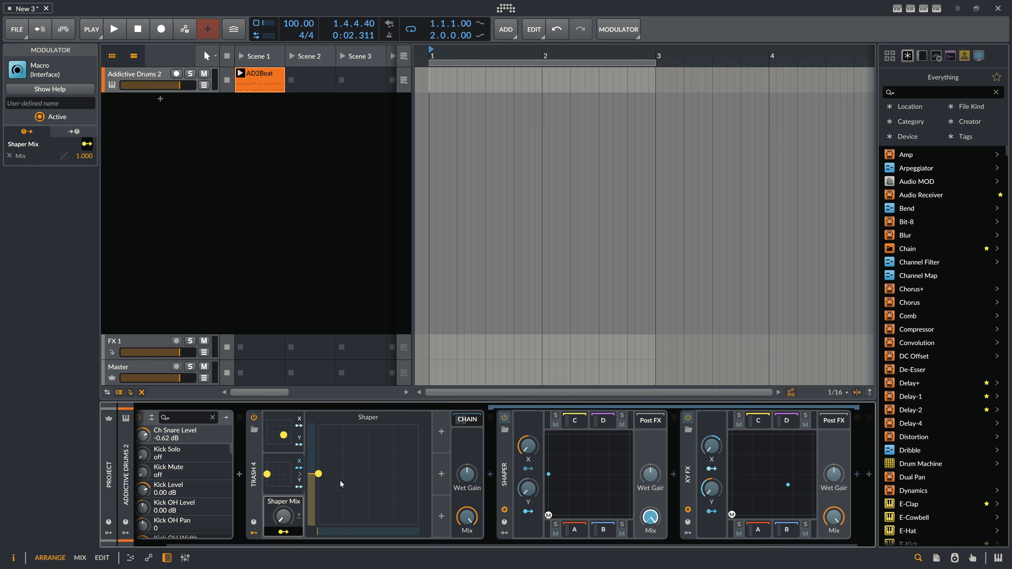
# Insert a second single Macro modulator into Trash 4.
pyautogui.click(439, 432)
pyautogui.write('mac')
pyautogui.press('Down')
pyautogui.press('Down')
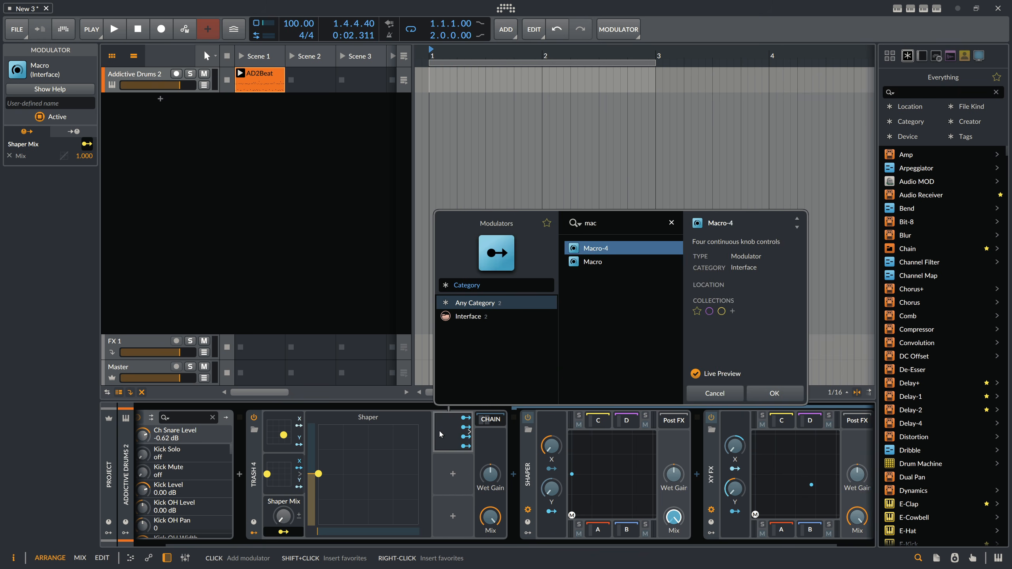
pyautogui.press('Return')
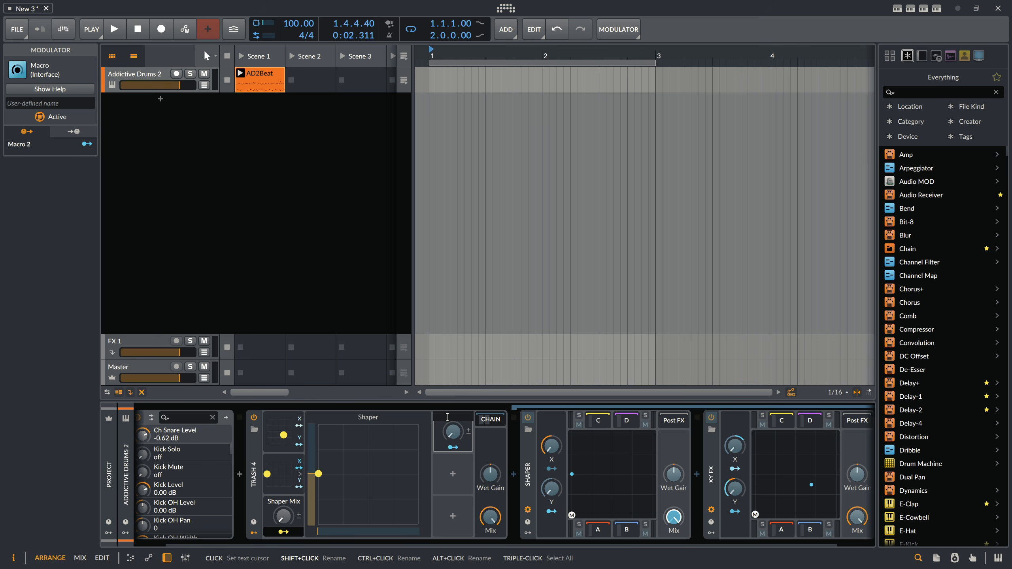
# Name the second macro Convo Mix and map it to the second XY FX's Mix at full range.
pyautogui.write('Convo Mix')
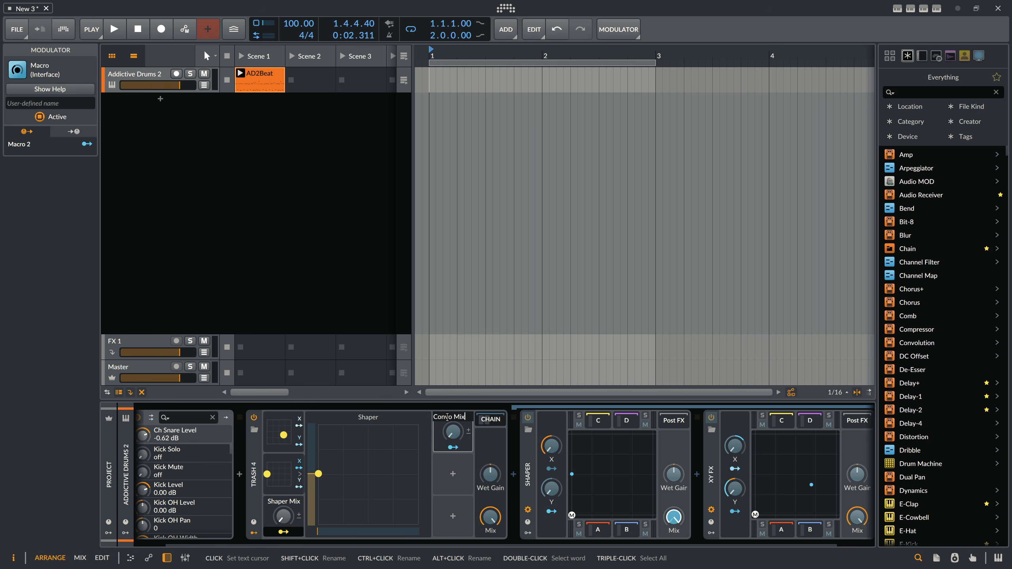
pyautogui.press('Return')
pyautogui.click(453, 448)
pyautogui.moveTo(857, 518); pyautogui.dragTo(857, 462)
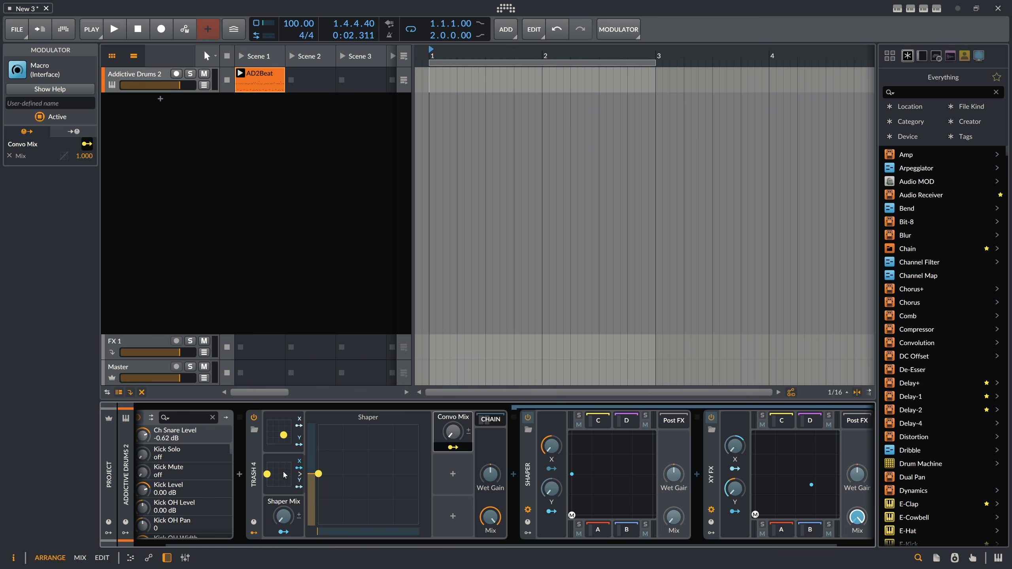
# Collapse the expanded Shaper XY modulator and move the Convo Mix macro beside Shaper Mix.
pyautogui.click(300, 474)
pyautogui.moveTo(349, 423); pyautogui.dragTo(360, 514)
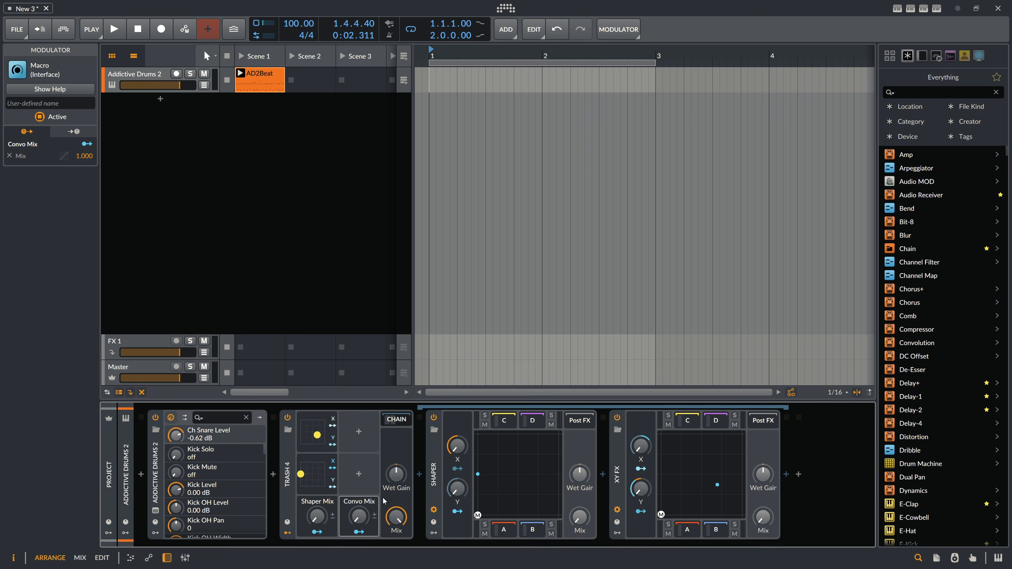
pyautogui.doubleClick(312, 462)
pyautogui.doubleClick(313, 462)
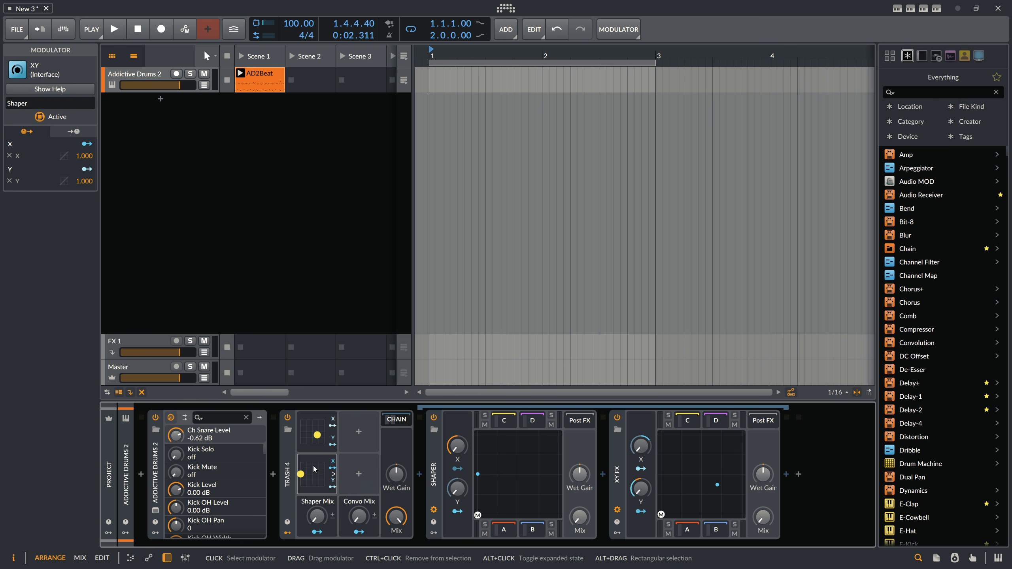
# Move the Convolution XY modulator into the slot directly above the Convo Mix macro.
pyautogui.click(315, 427)
pyautogui.doubleClick(315, 428)
pyautogui.doubleClick(315, 427)
pyautogui.moveTo(315, 427); pyautogui.dragTo(358, 463)
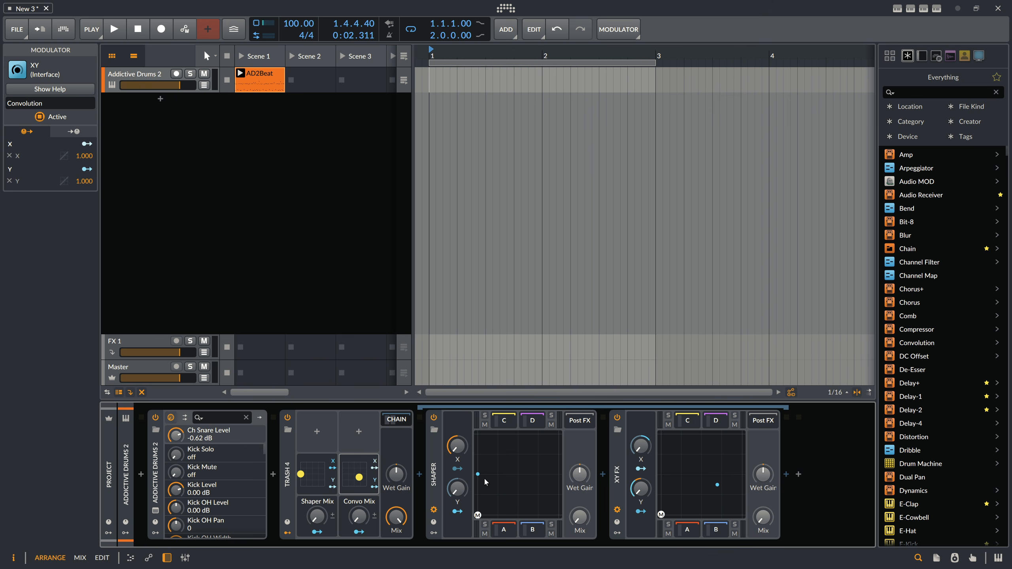
# Play the drum beat through Trash 4, stop it, and examine the Trash interface on the iZotope page for the remaining controls.
pyautogui.press('space')
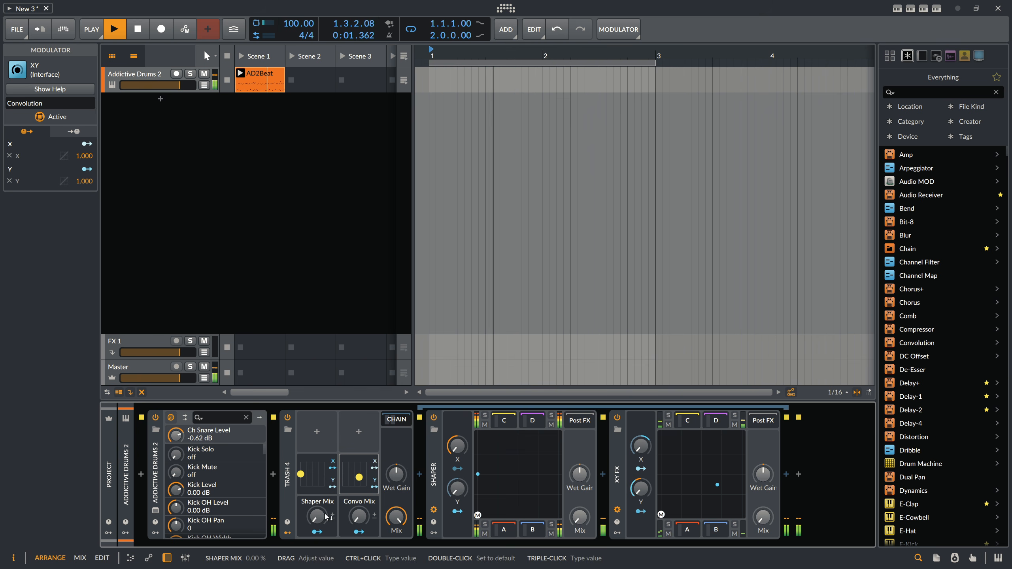
pyautogui.press('space')
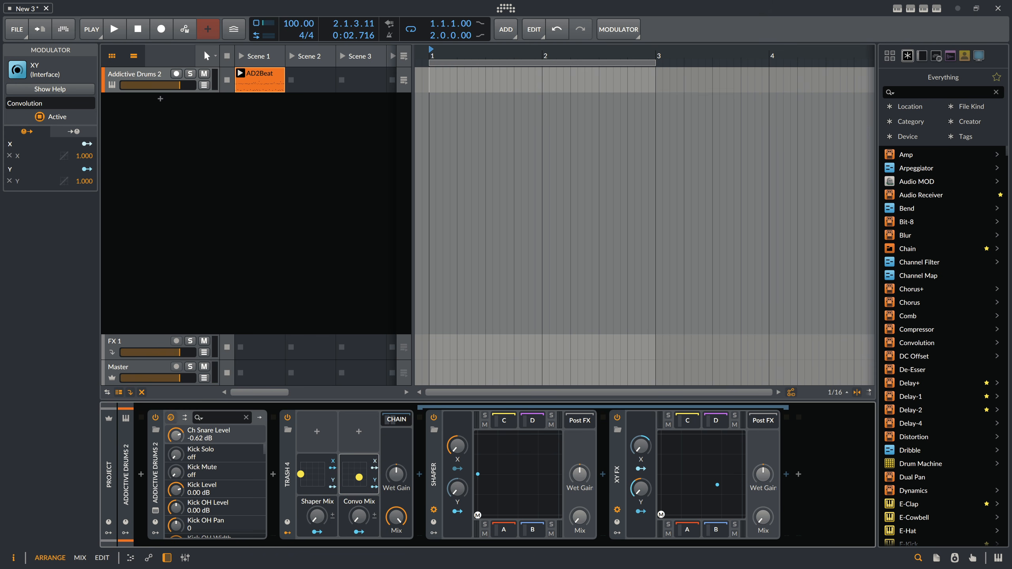
pyautogui.hotkey('alt', 'Tab')
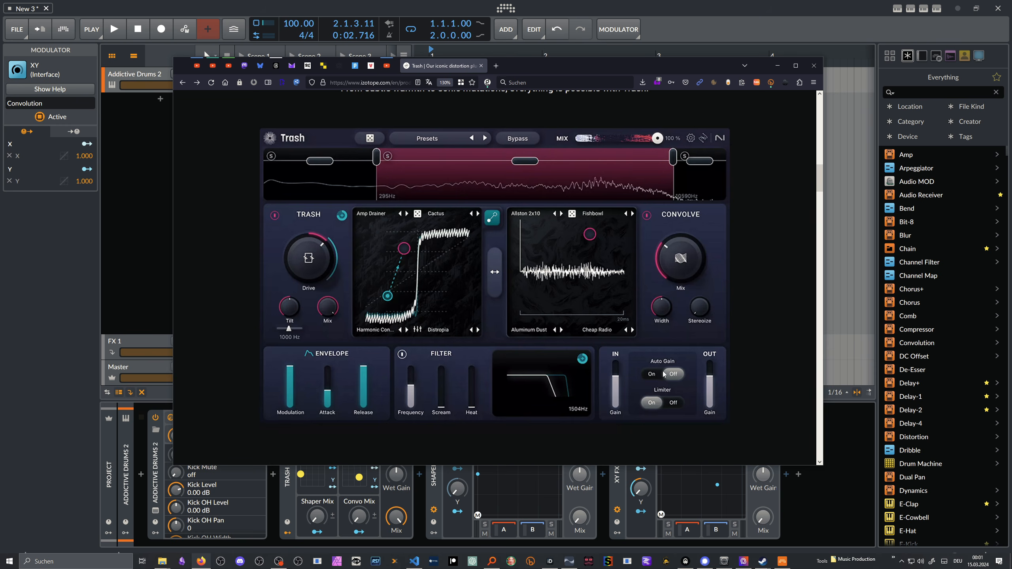
pyautogui.click(171, 196)
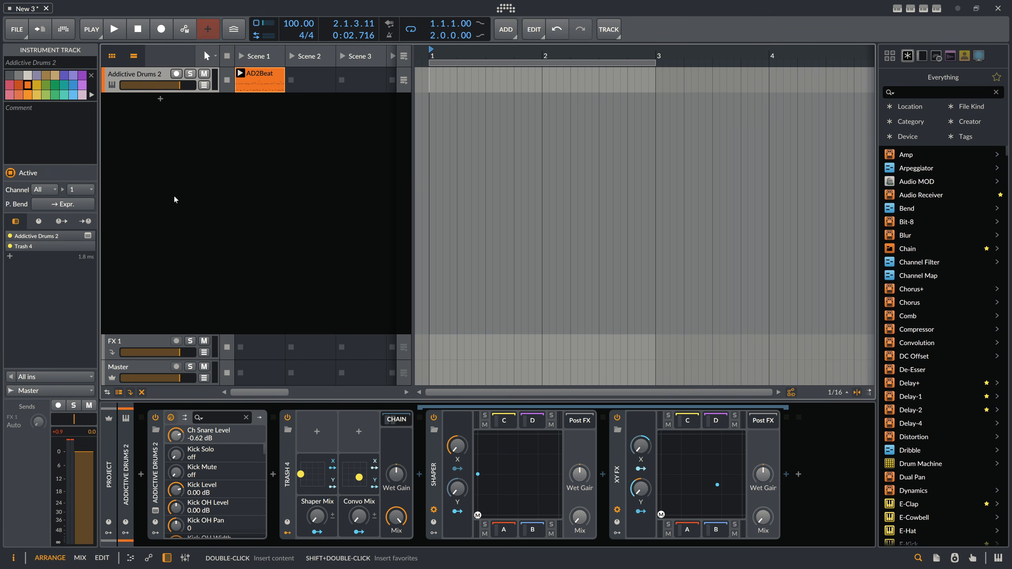
# Search the audio effects for "fancy" and insert the Auto-Level-Fancy preset before the Shaper in the Trash 4 chain.
pyautogui.click(419, 475)
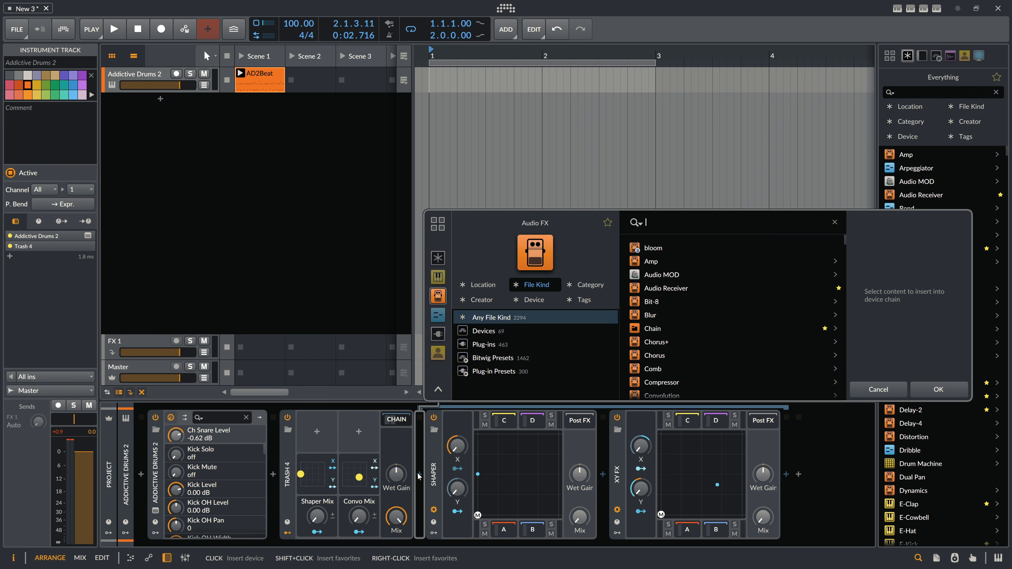
pyautogui.write('au')
pyautogui.press('BackSpace')
pyautogui.press('BackSpace')
pyautogui.write('fan')
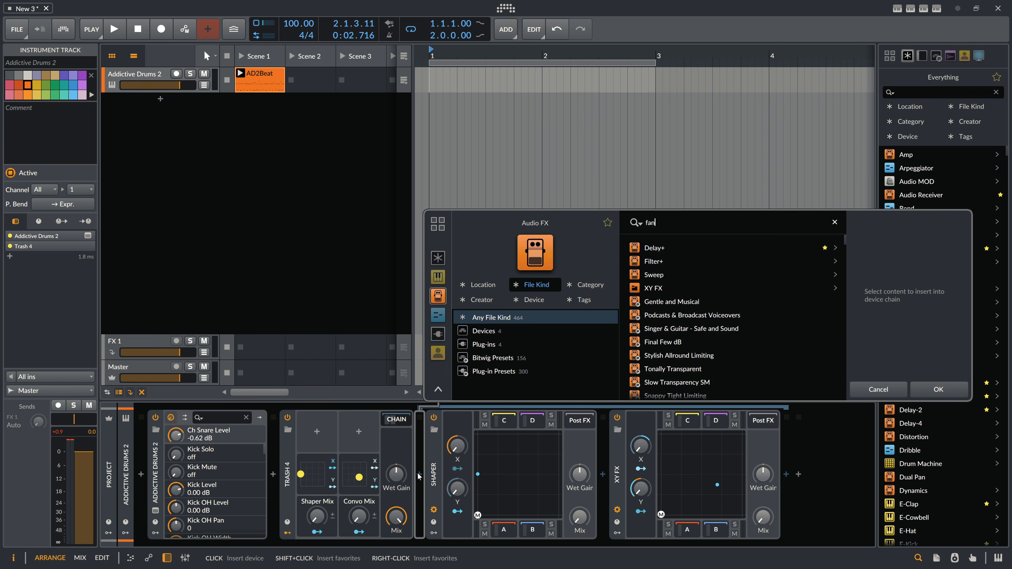
pyautogui.write('cy')
pyautogui.press('Return')
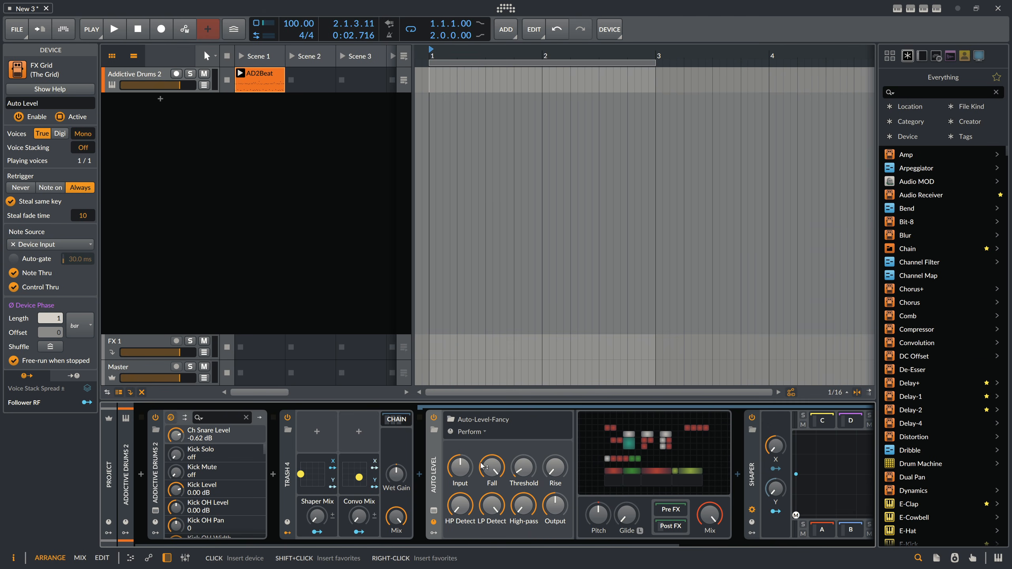
# Play the beat and compare the sound with Auto Level bypassed and enabled, checking its Threshold control.
pyautogui.press('space')
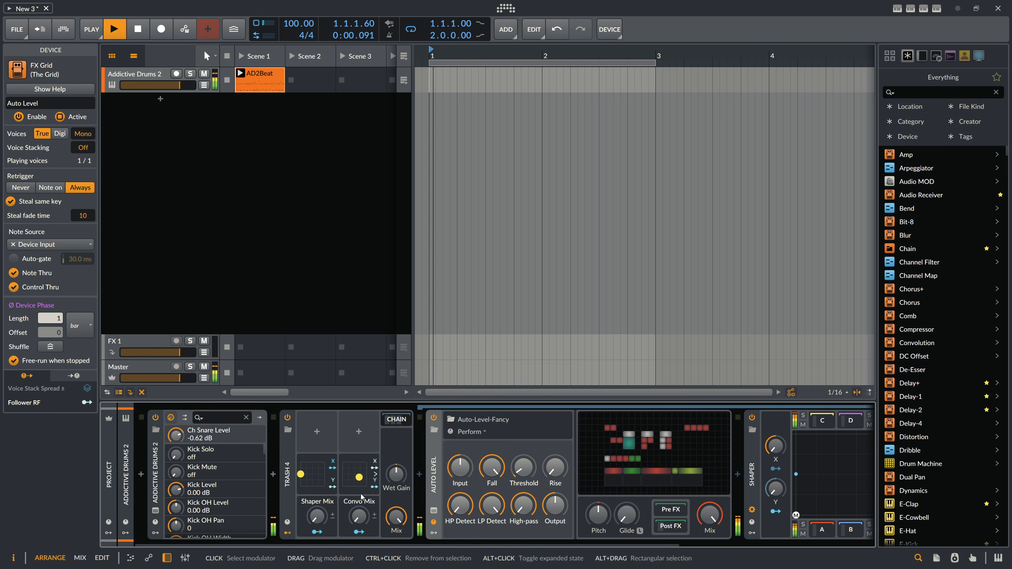
pyautogui.moveTo(359, 516)
pyautogui.mouseDown()
pyautogui.moveTo(360, 438)
pyautogui.moveTo(360, 516)
pyautogui.mouseUp()
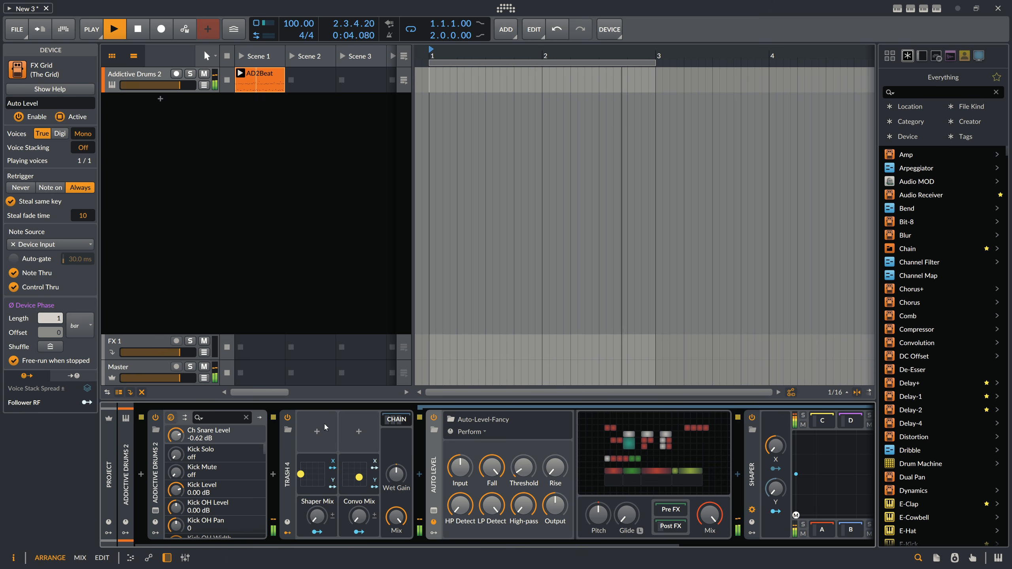
pyautogui.click(436, 417)
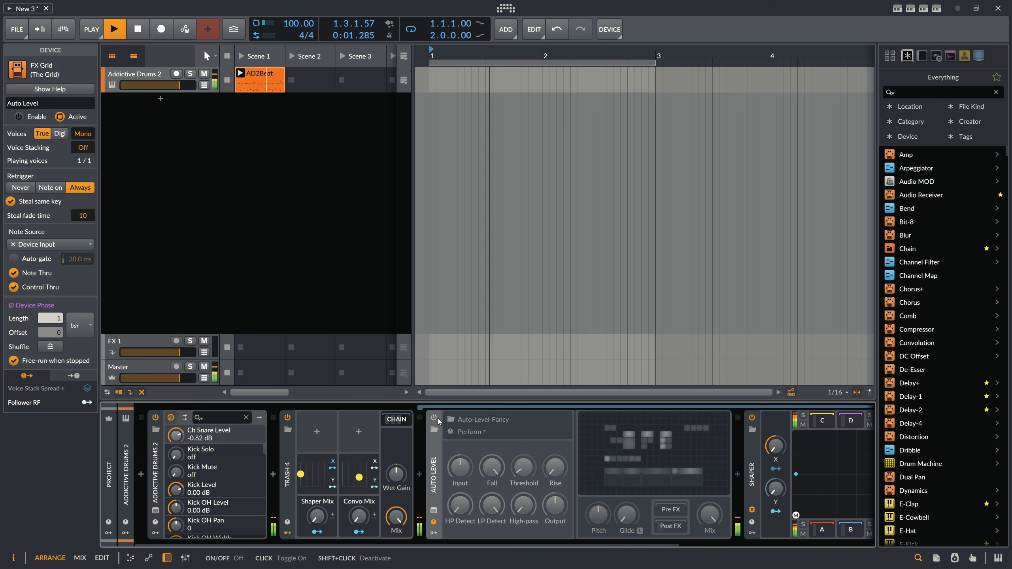
pyautogui.click(434, 417)
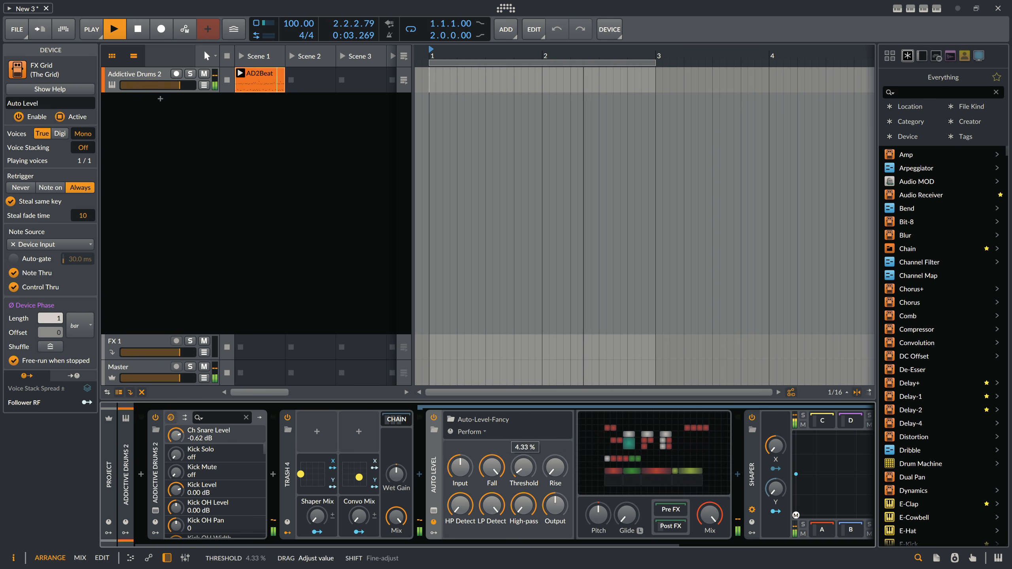
pyautogui.moveTo(524, 467); pyautogui.dragTo(523, 471)
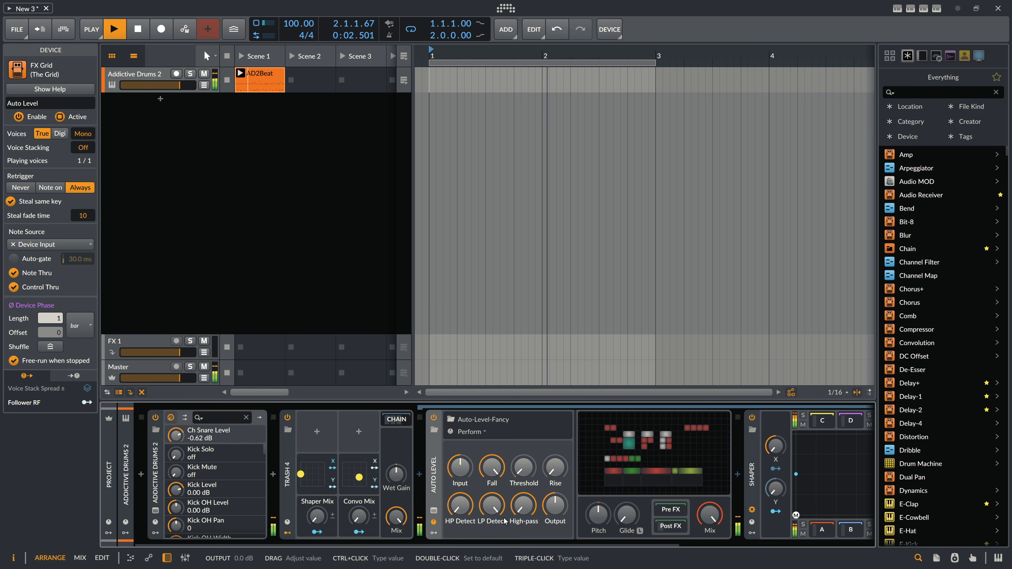
pyautogui.moveTo(432, 546)
pyautogui.mouseDown()
pyautogui.moveTo(499, 546)
pyautogui.moveTo(432, 547)
pyautogui.mouseUp()
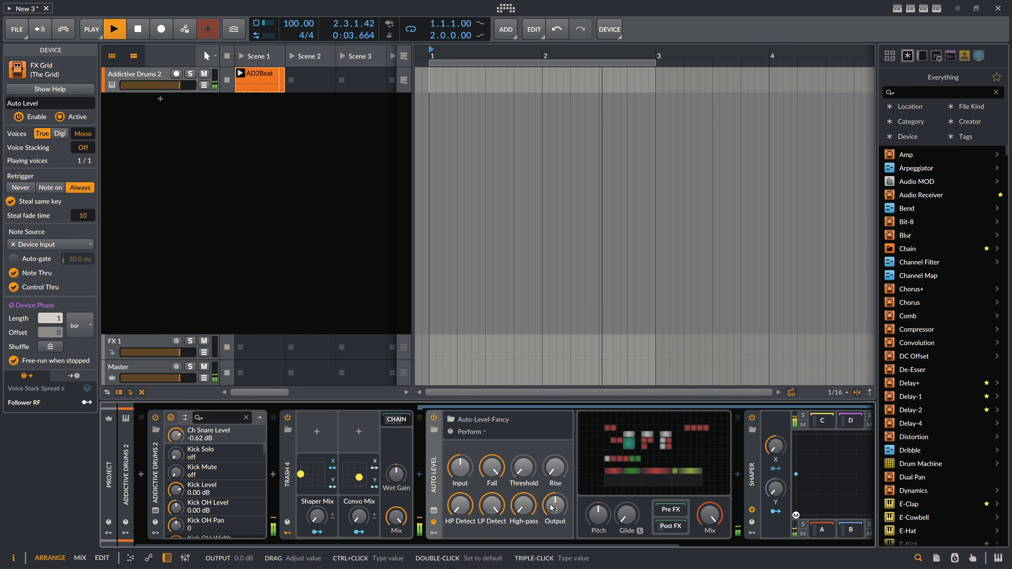
# Try a higher Input gain on Auto Level, restore its default, audition the Threshold and Fall controls, and stop playback.
pyautogui.moveTo(463, 468); pyautogui.dragTo(463, 443)
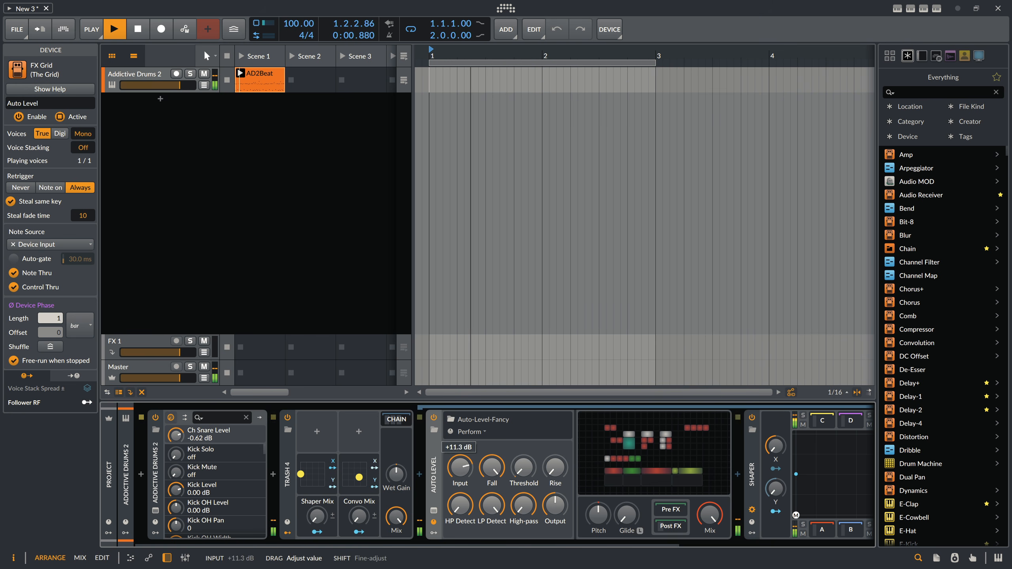
pyautogui.doubleClick(461, 468)
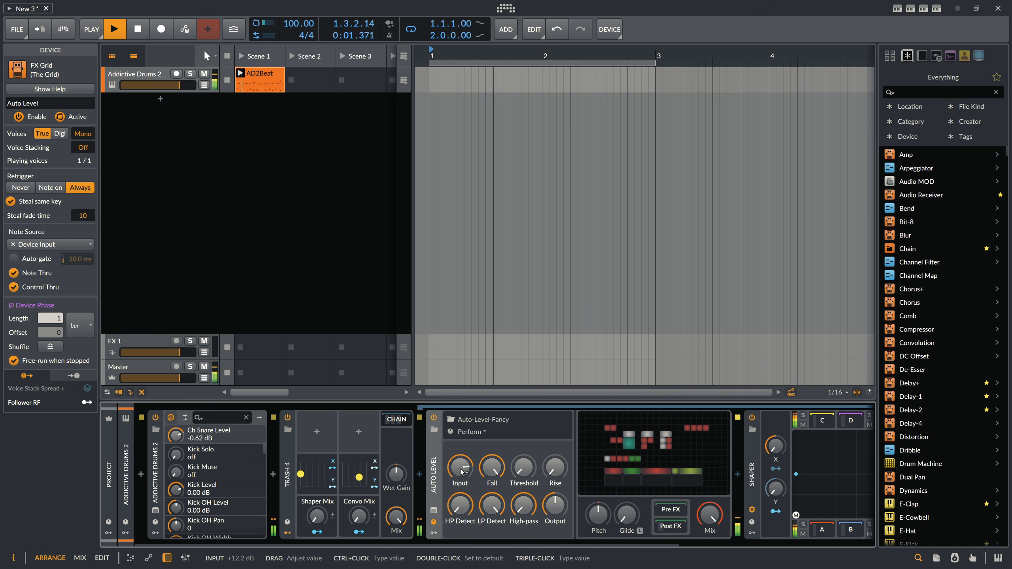
pyautogui.click(433, 418)
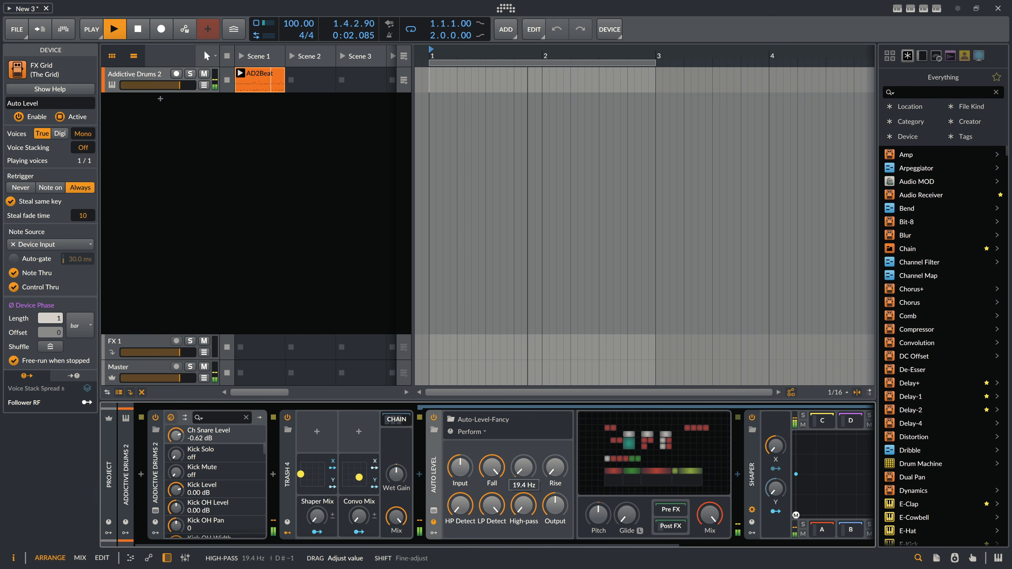
pyautogui.moveTo(524, 467); pyautogui.dragTo(525, 470)
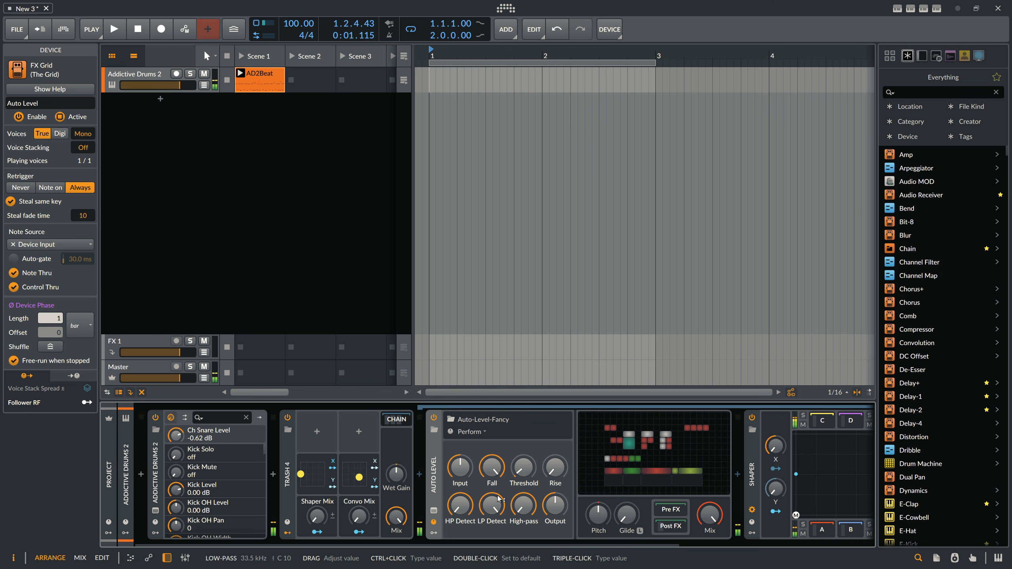
pyautogui.moveTo(492, 468); pyautogui.dragTo(492, 453)
pyautogui.press('space')
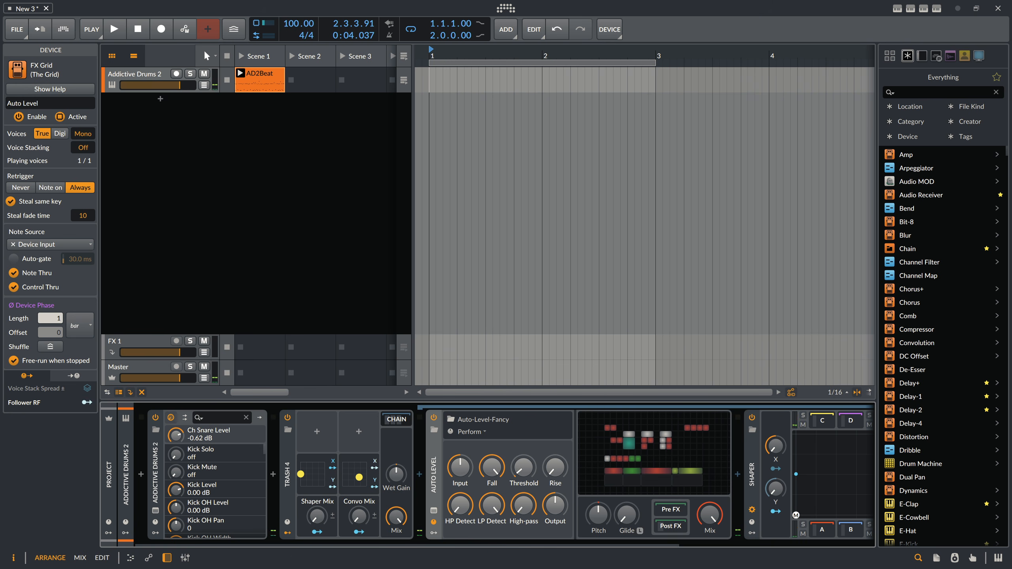
# Check the Heat control on the Trash page, then add a single Macro modulator above the Convolution XY and name it Heat.
pyautogui.hotkey('alt', 'Tab')
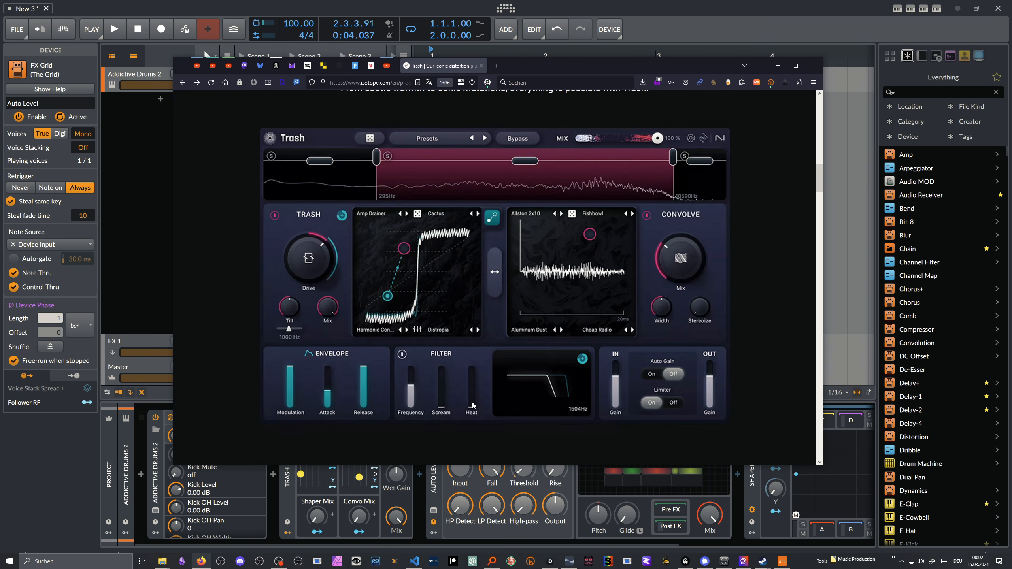
pyautogui.click(437, 485)
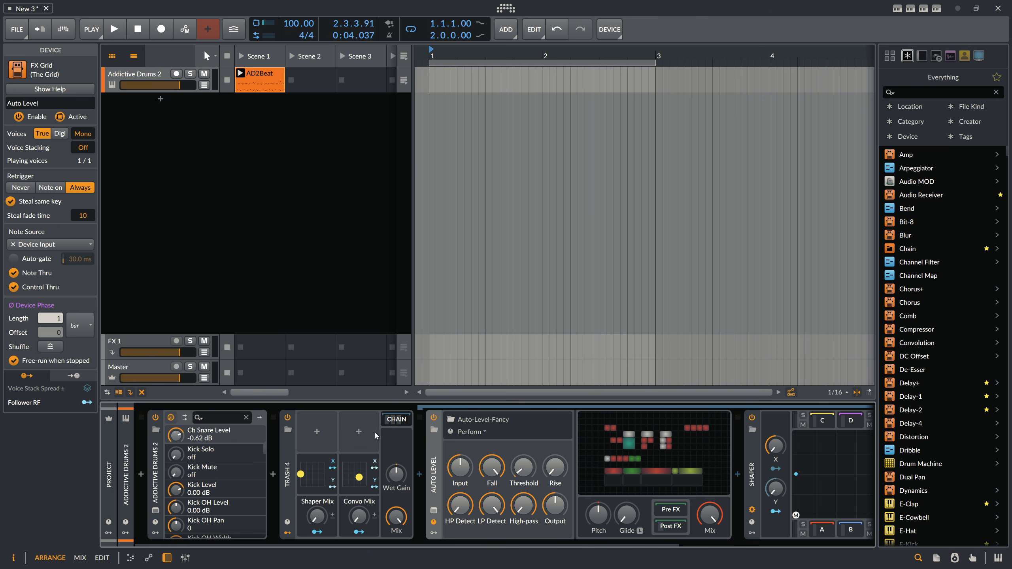
pyautogui.click(359, 431)
pyautogui.write('mac')
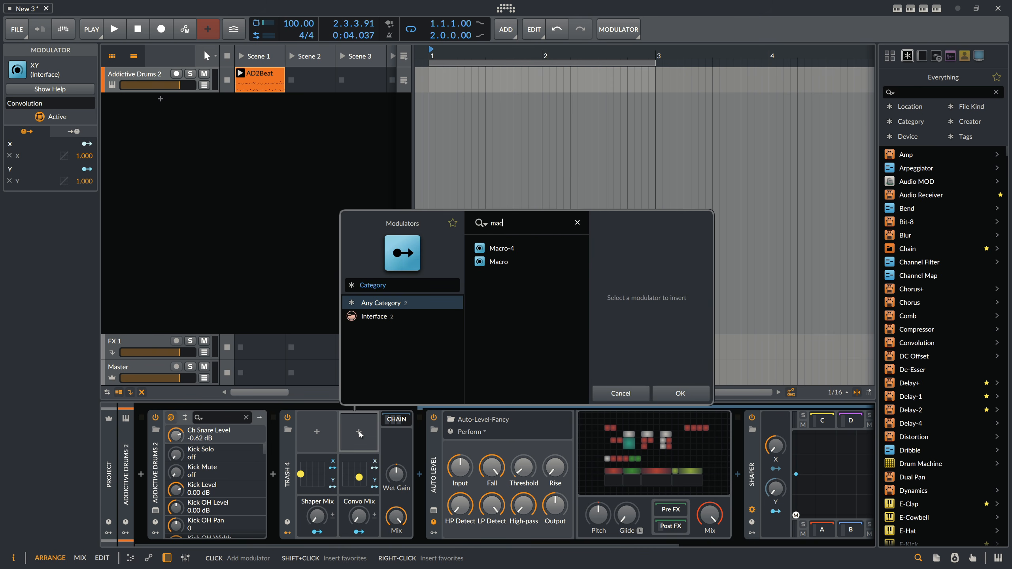
pyautogui.press('Down')
pyautogui.press('Return')
pyautogui.click(367, 418)
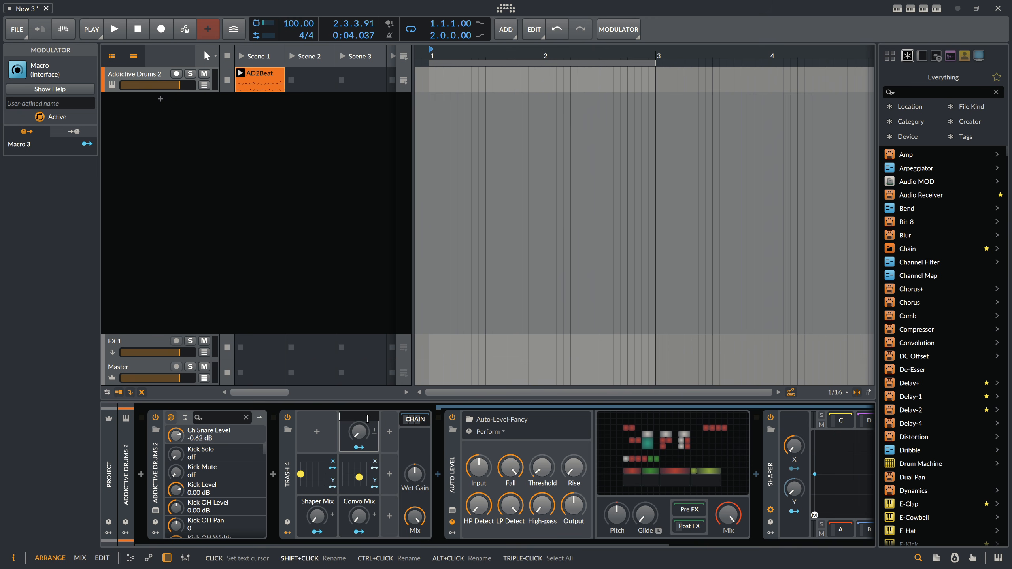
pyautogui.write('Heat')
pyautogui.press('Return')
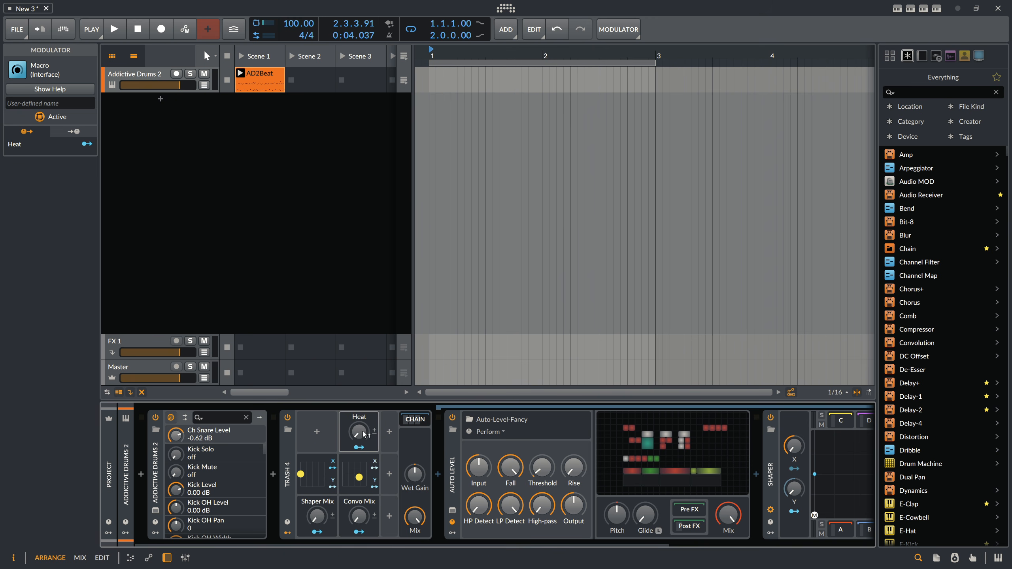
# Map the Heat macro to Auto Level's Fall with an amount of about 479, and raise Heat during playback.
pyautogui.click(359, 447)
pyautogui.moveTo(510, 467); pyautogui.dragTo(487, 459)
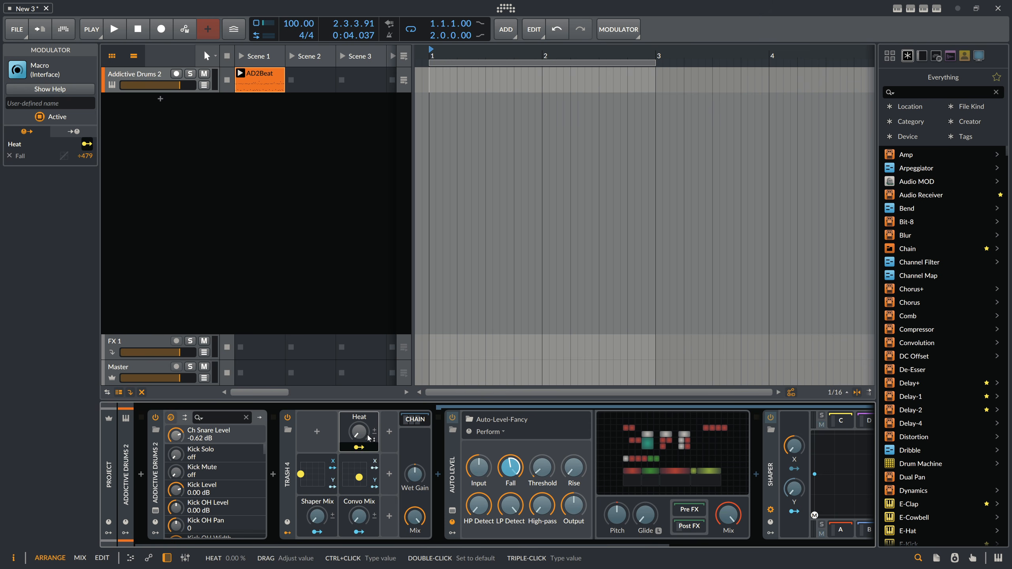
pyautogui.press('space')
pyautogui.moveTo(359, 432)
pyautogui.mouseDown()
pyautogui.moveTo(359, 454)
pyautogui.moveTo(359, 420)
pyautogui.mouseUp()
# Set the Heat modulation amount on Fall to +352, lower the Heat macro to about 51%, and stop playback.
pyautogui.click(359, 447)
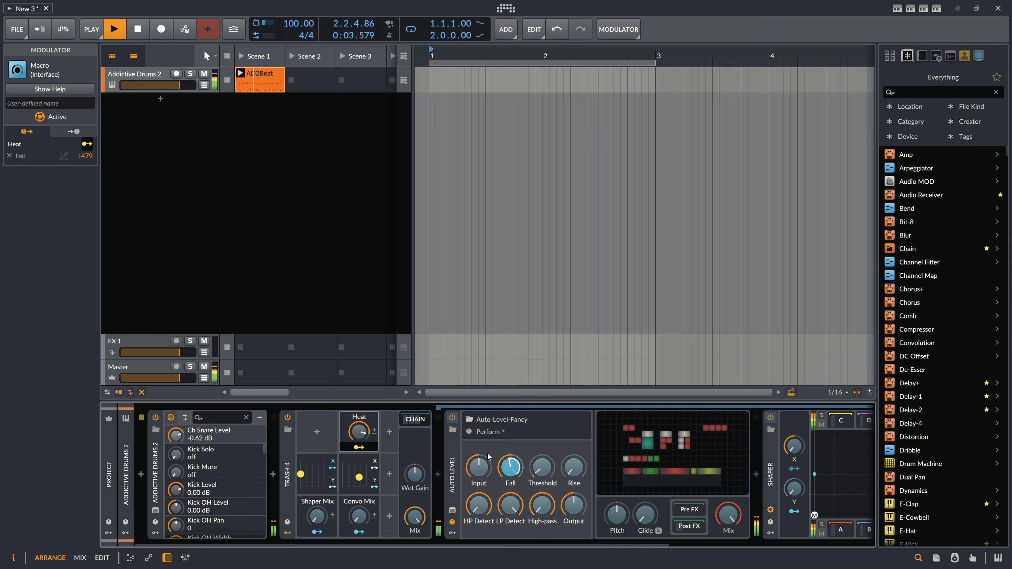
pyautogui.moveTo(508, 467); pyautogui.dragTo(508, 475)
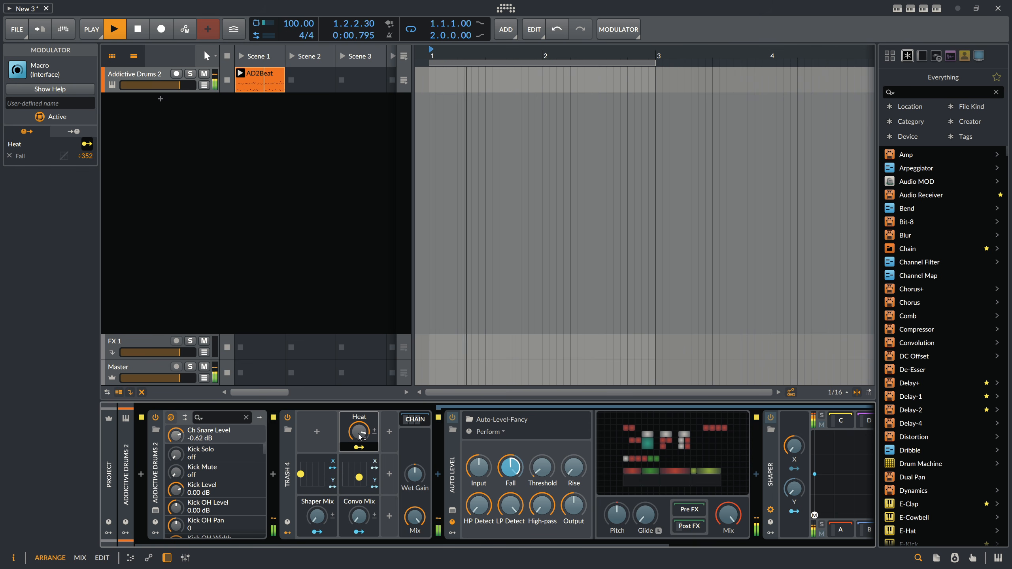
pyautogui.moveTo(359, 432); pyautogui.dragTo(359, 458)
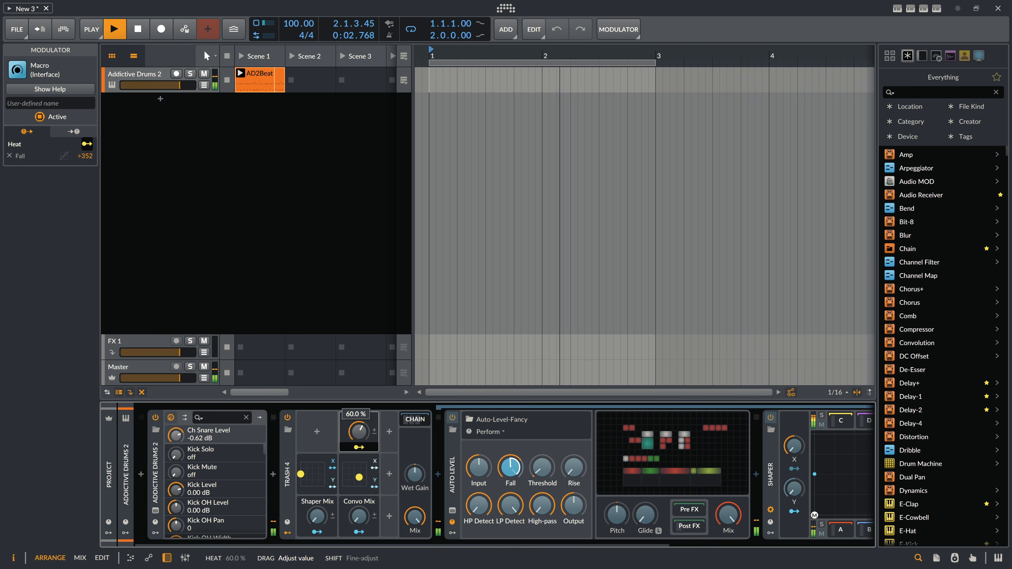
pyautogui.click(360, 448)
pyautogui.click(363, 450)
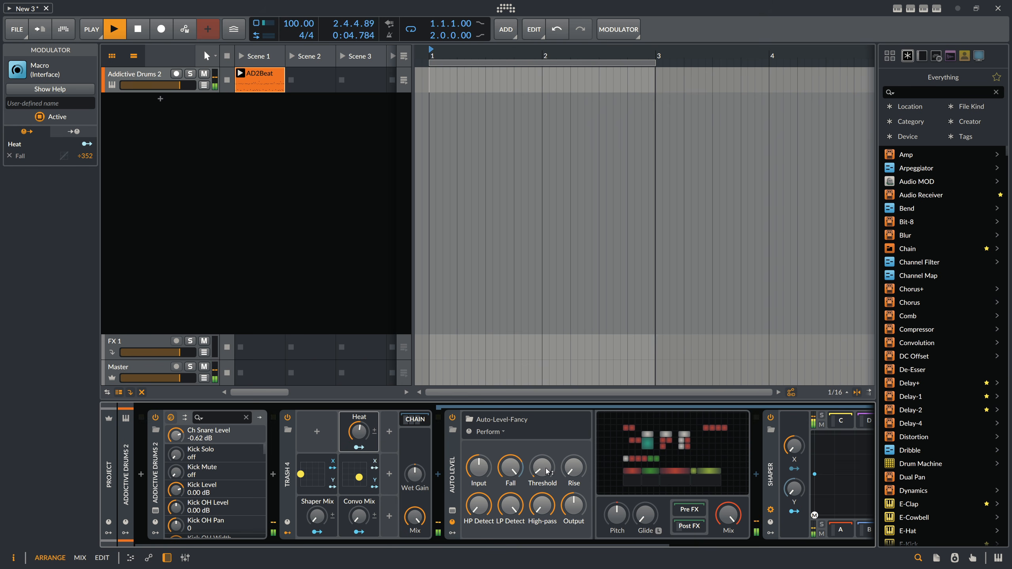
pyautogui.press('space')
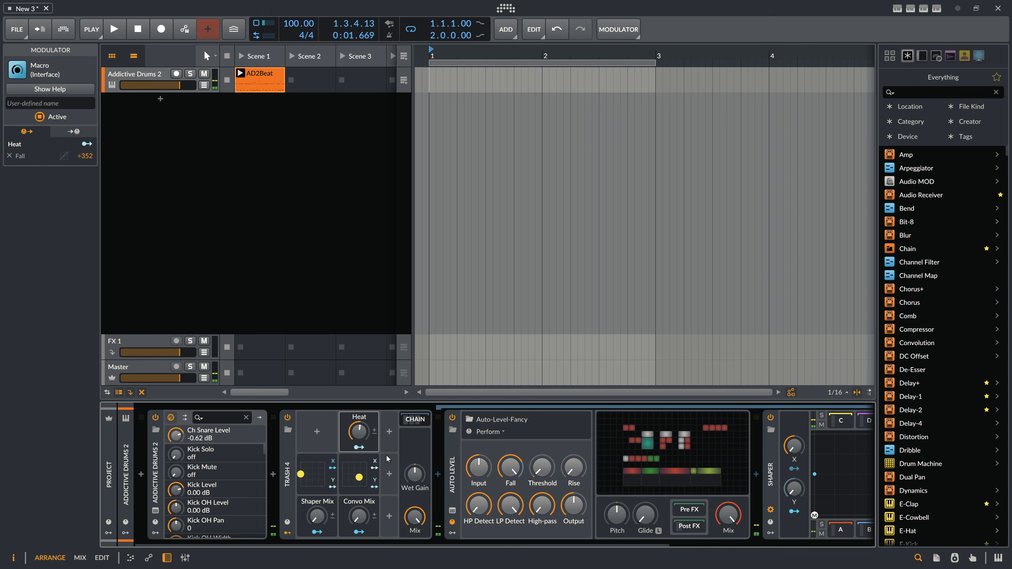
# Collapse the Auto Level device and place a copy of it after the XY FX at the end of the Trash 4 chain.
pyautogui.click(468, 505)
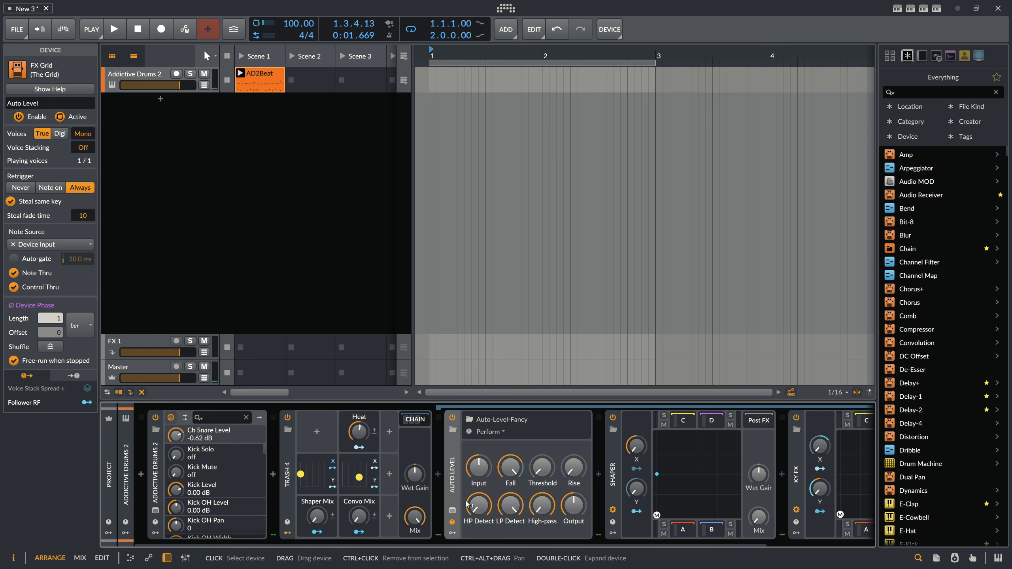
pyautogui.click(453, 522)
pyautogui.click(453, 521)
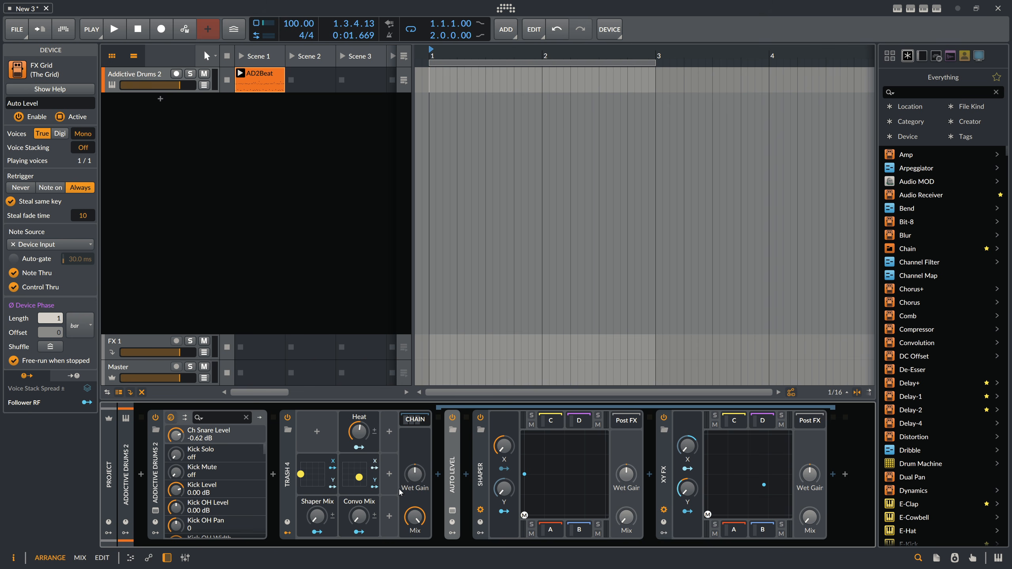
pyautogui.moveTo(449, 461); pyautogui.dragTo(510, 464)
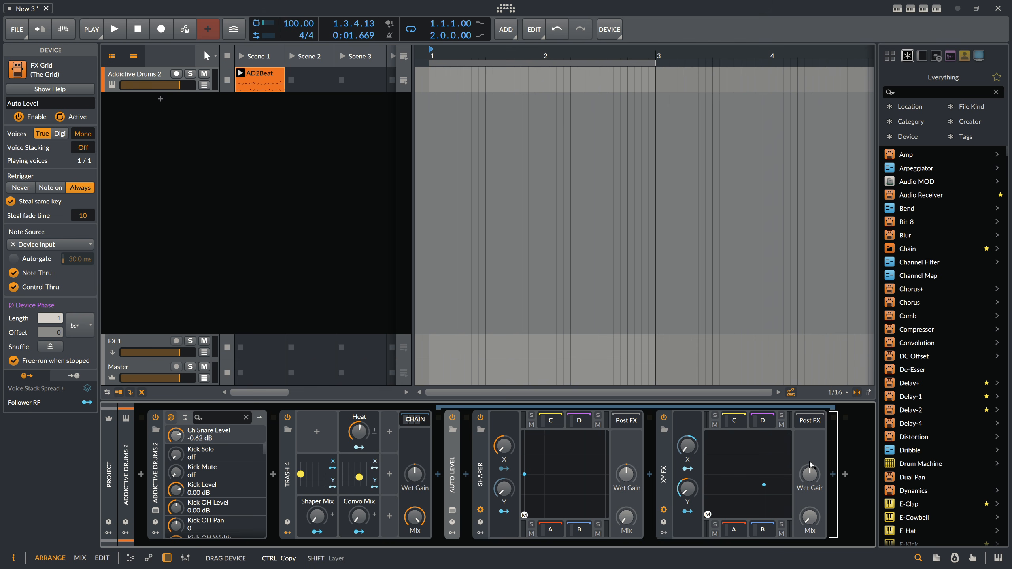
pyautogui.moveTo(810, 465); pyautogui.dragTo(810, 465)
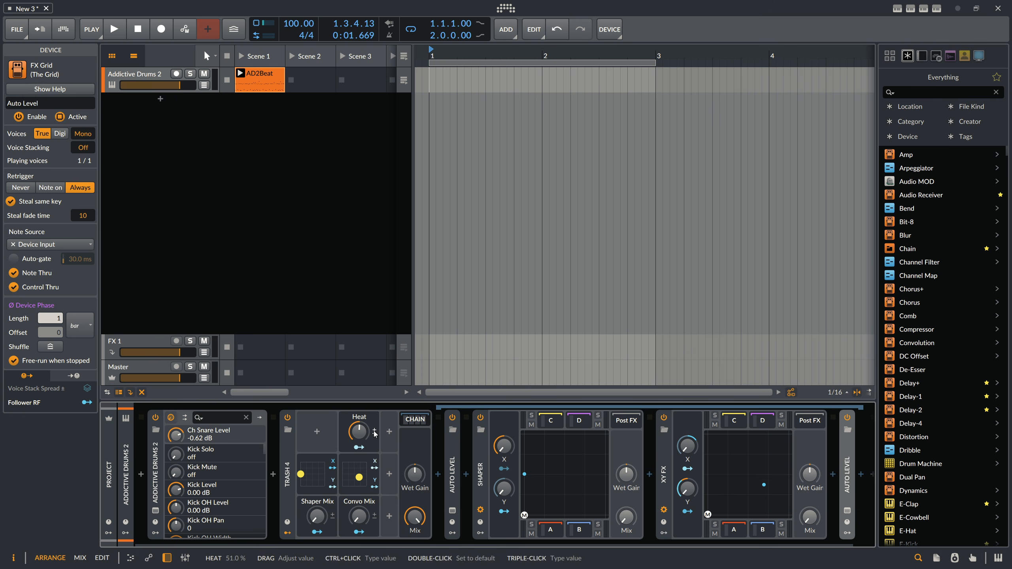
# Play the beat, raise Shaper Mix, set Convo Mix to 100%, and move the Shaper XY point toward its lower-right corner.
pyautogui.press('space')
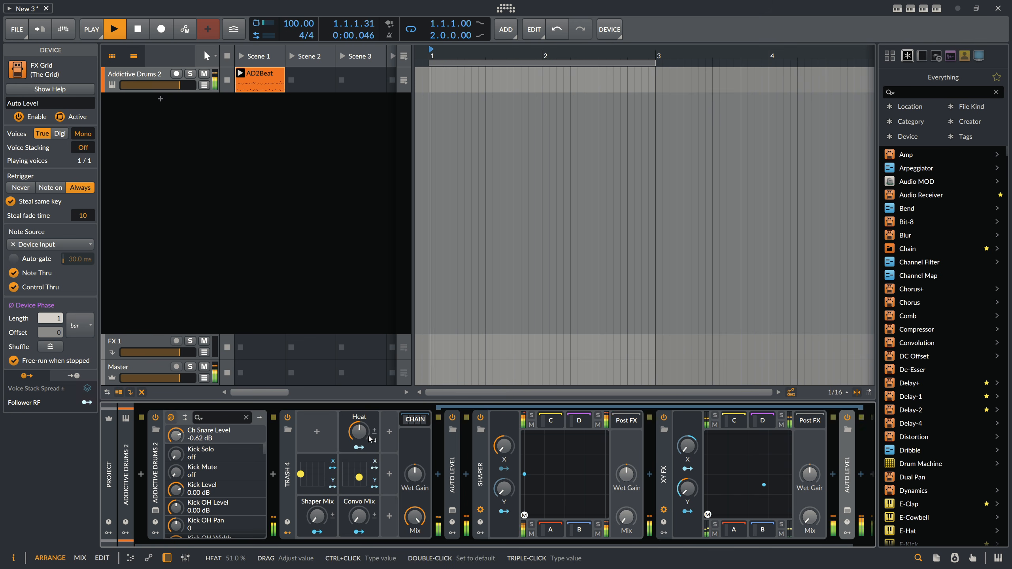
pyautogui.moveTo(359, 517); pyautogui.dragTo(317, 473)
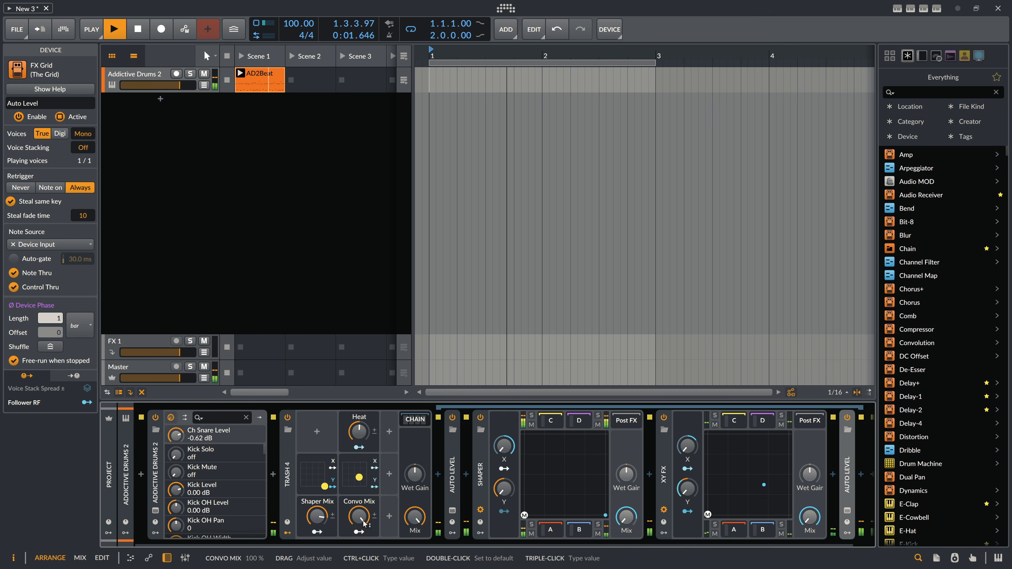
# Audition several Lookup curves for the Filter+ Transfer shaper in Shaper layer B and load Soft Clip.
pyautogui.click(580, 532)
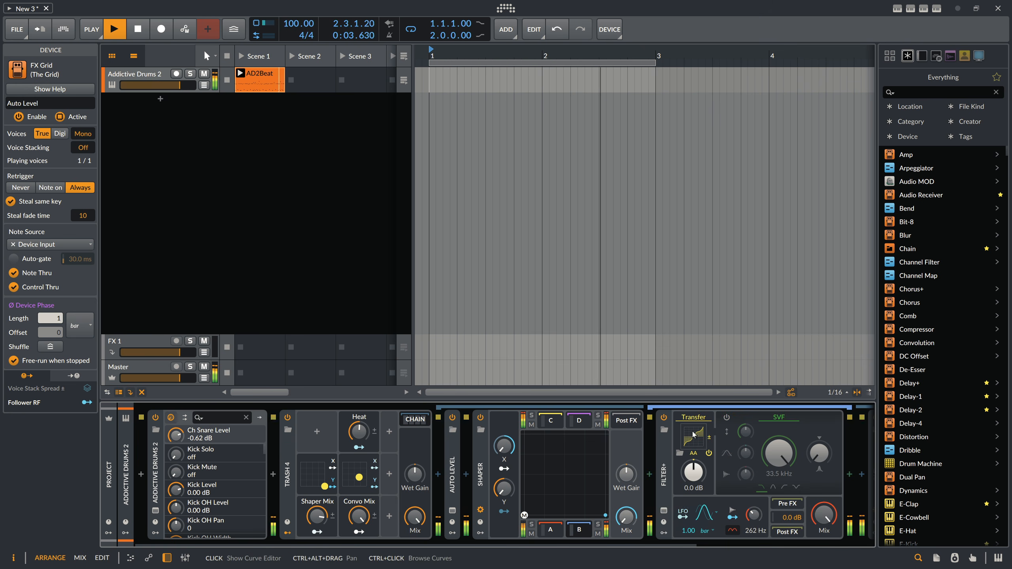
pyautogui.click(692, 433)
pyautogui.click(661, 213)
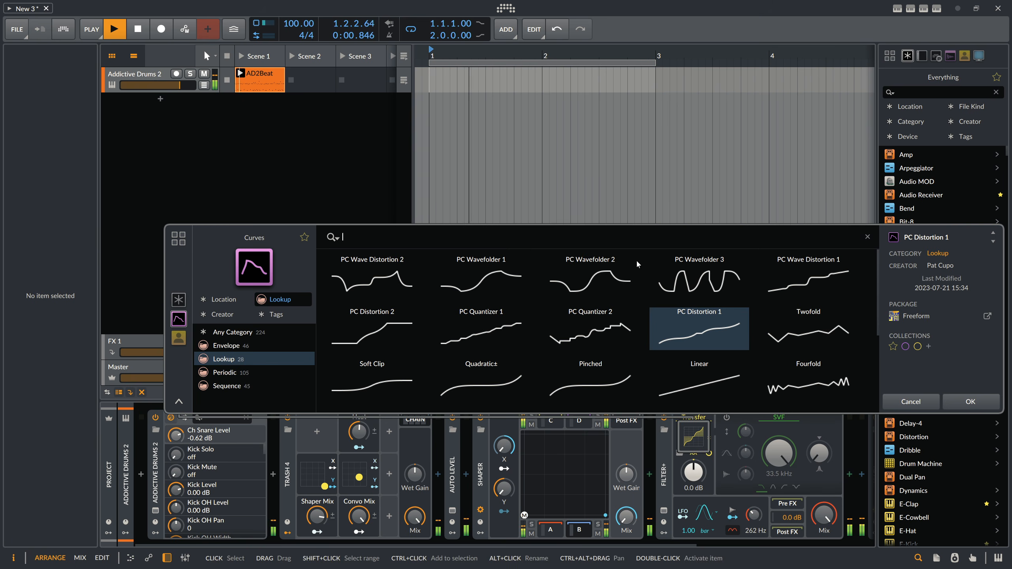
pyautogui.click(613, 280)
pyautogui.click(504, 378)
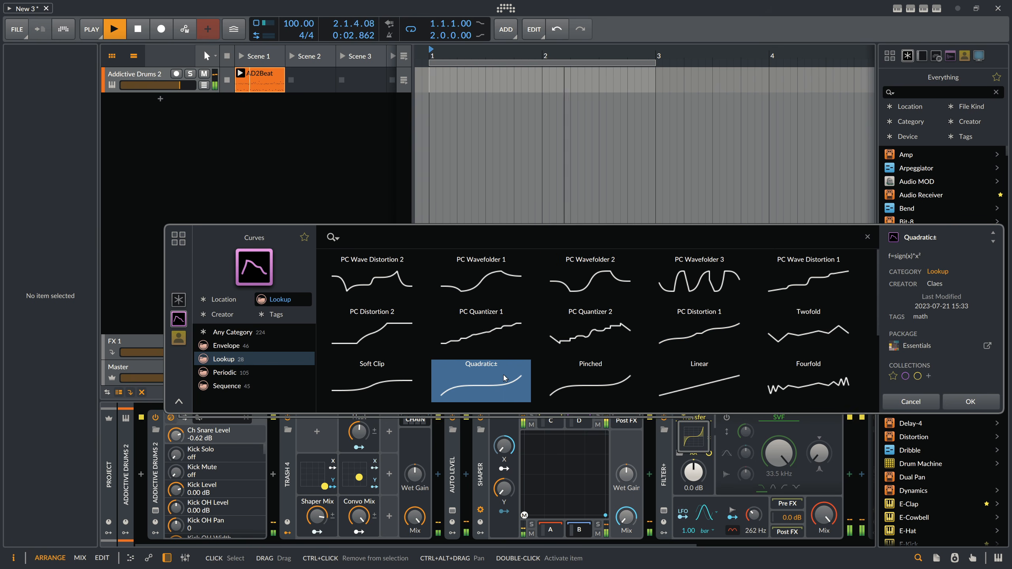
pyautogui.click(790, 384)
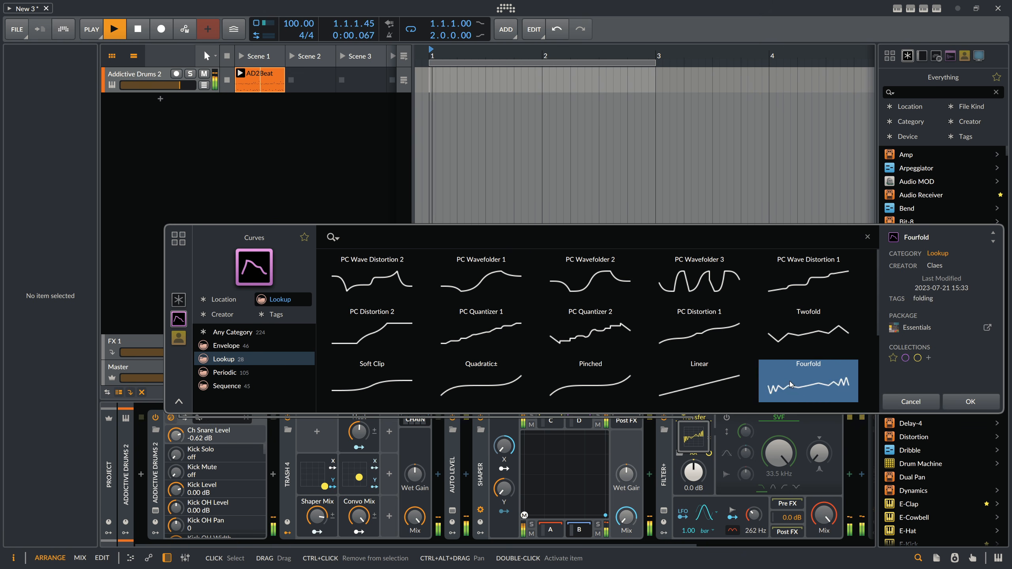
pyautogui.click(703, 380)
pyautogui.click(605, 382)
pyautogui.click(481, 390)
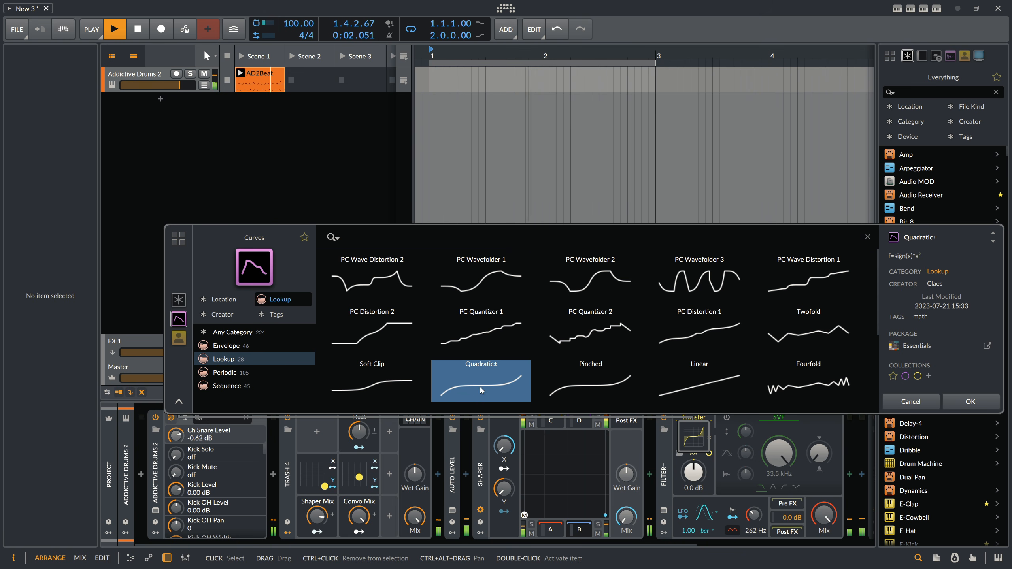
pyautogui.click(396, 384)
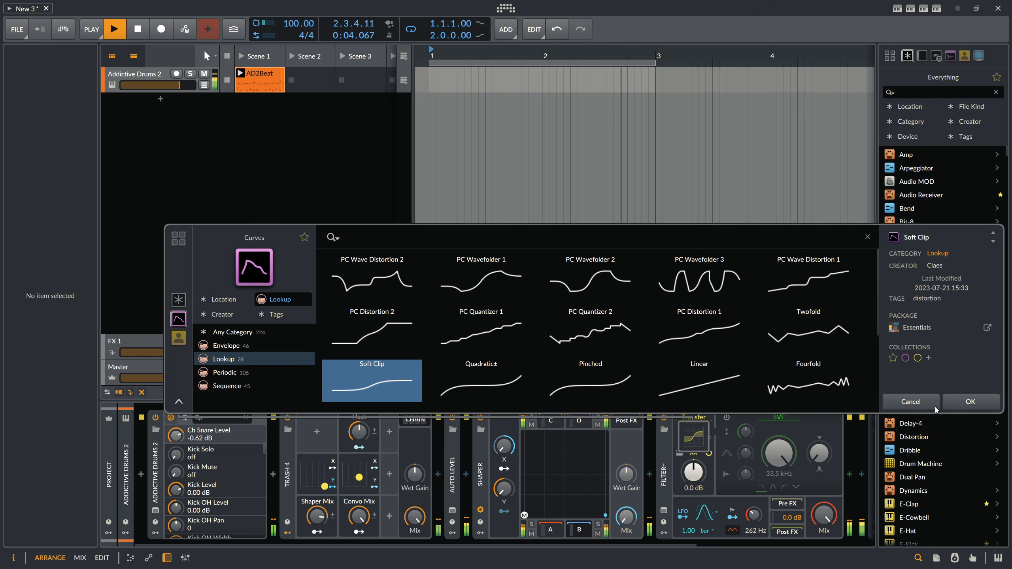
pyautogui.click(970, 401)
# Reshape the layer B transfer curve by moving its points, with one point at a value of 75.5%.
pyautogui.click(694, 437)
pyautogui.moveTo(658, 343); pyautogui.dragTo(658, 383)
pyautogui.moveTo(865, 264); pyautogui.dragTo(785, 243)
pyautogui.click(800, 236)
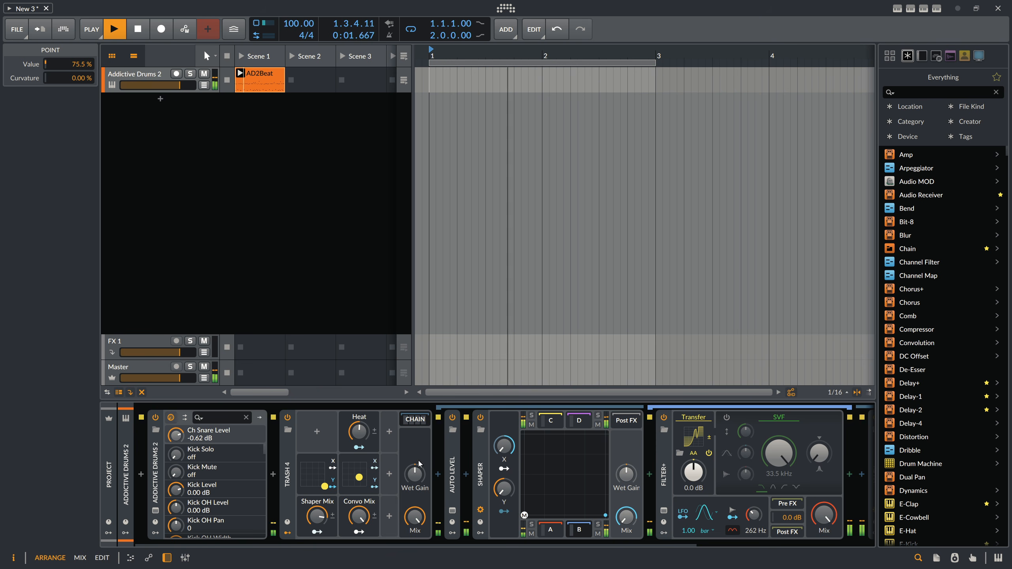
# Move the Shaper XY point toward its upper edge, lower Heat and Convo Mix, and stop playback.
pyautogui.moveTo(325, 486); pyautogui.dragTo(320, 466)
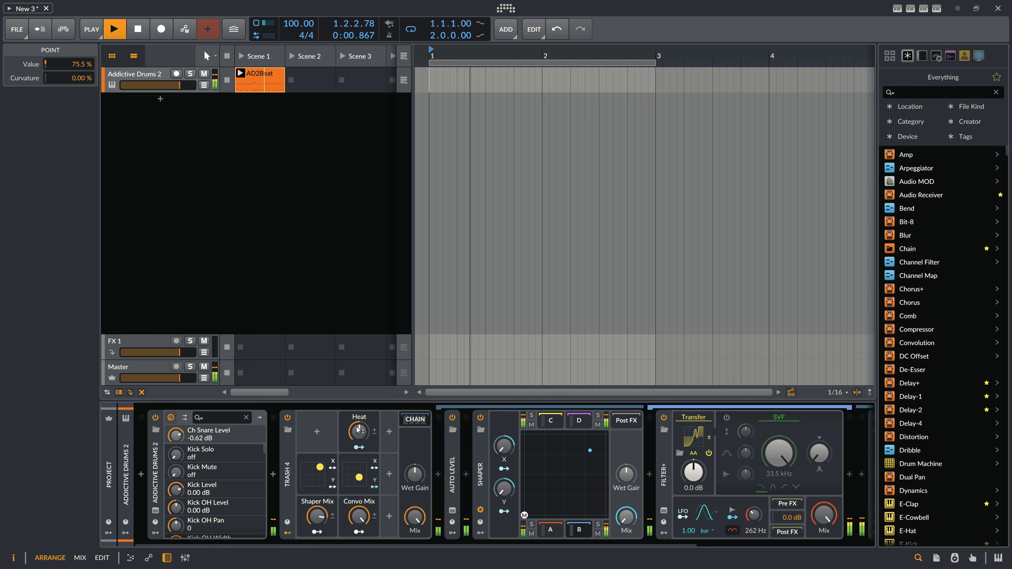
pyautogui.moveTo(360, 429); pyautogui.dragTo(361, 447)
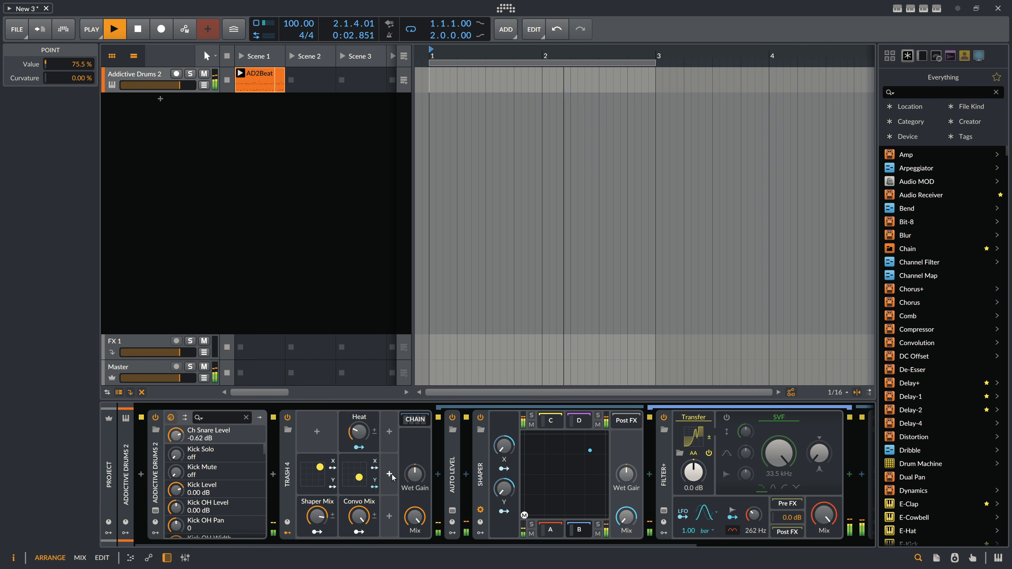
pyautogui.moveTo(360, 515); pyautogui.dragTo(360, 552)
pyautogui.press('space')
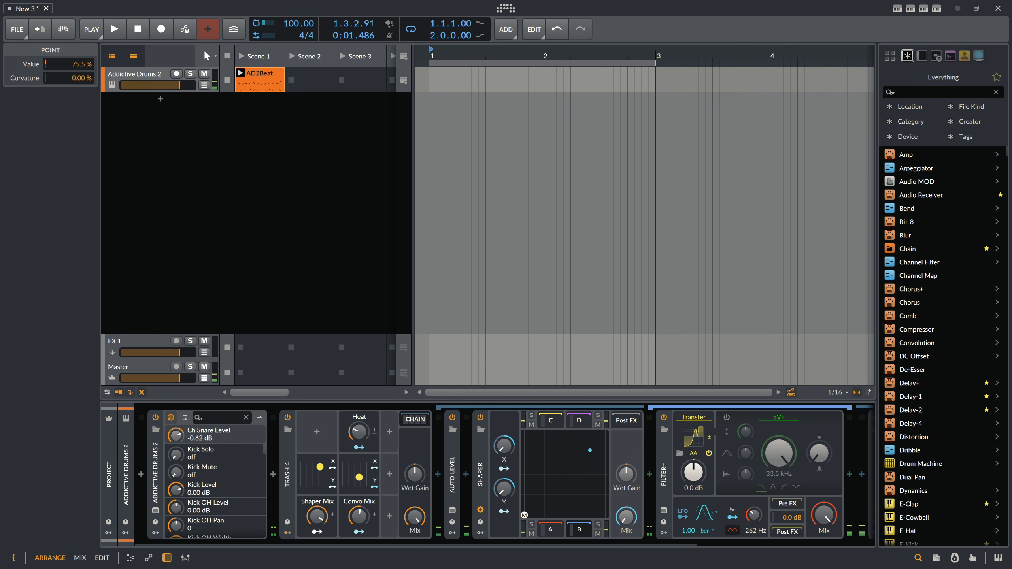
# Insert a Blur device directly after XY FX in the Trash 4 chain.
pyautogui.hotkey('alt', 'Tab')
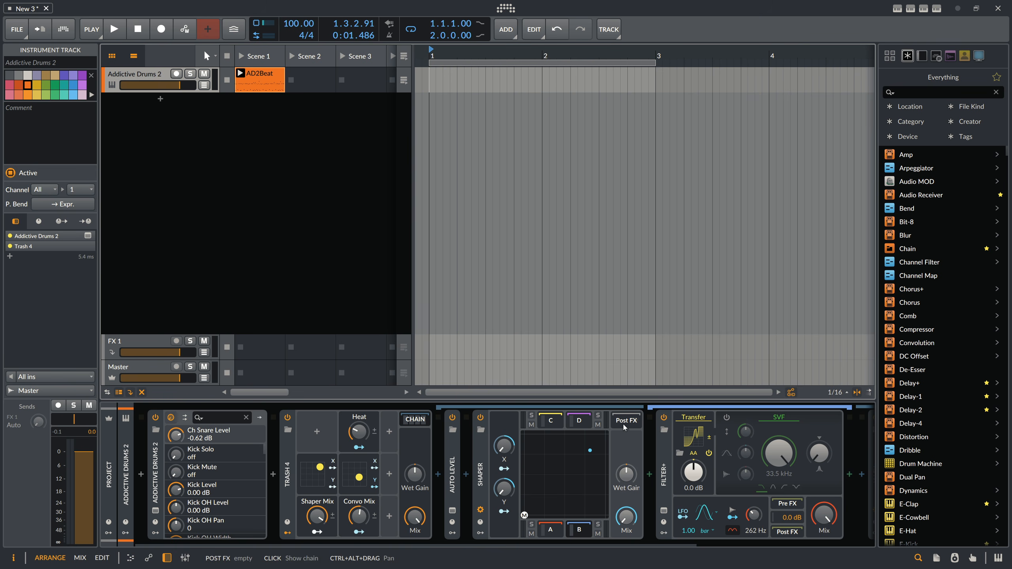
pyautogui.click(575, 528)
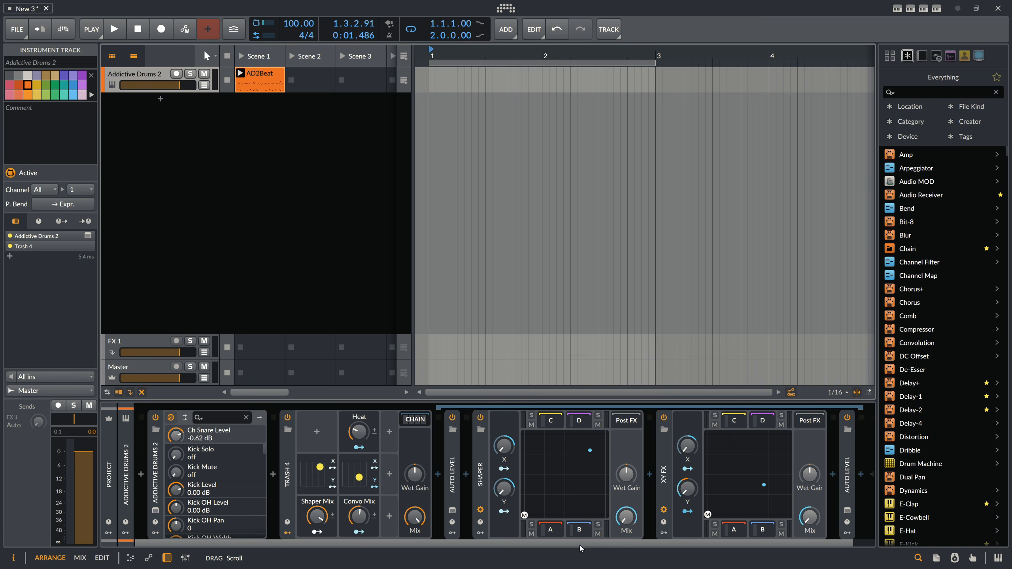
pyautogui.hscroll(1, 579, 545)
pyautogui.click(811, 476)
pyautogui.write('blur')
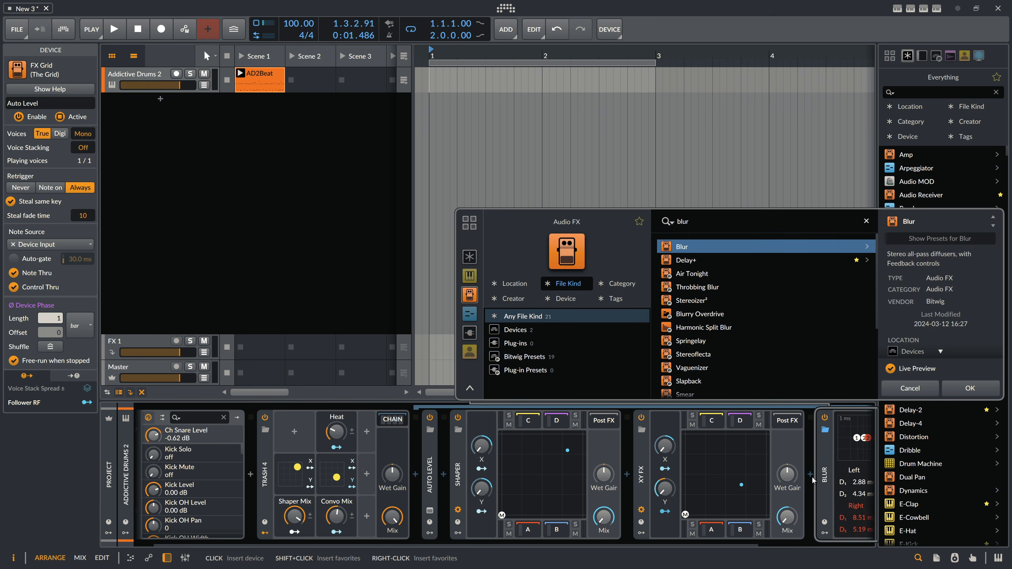
pyautogui.press('Return')
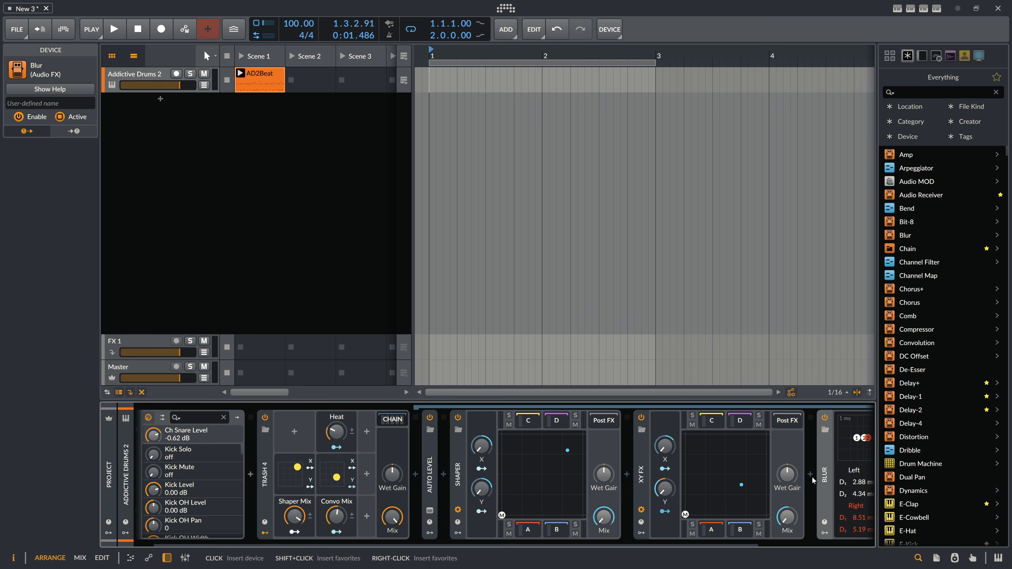
# Set Blur's first left delay to 2.78 ms and move the device into the Post FX chain of XY FX.
pyautogui.hscroll(6, 618, 533)
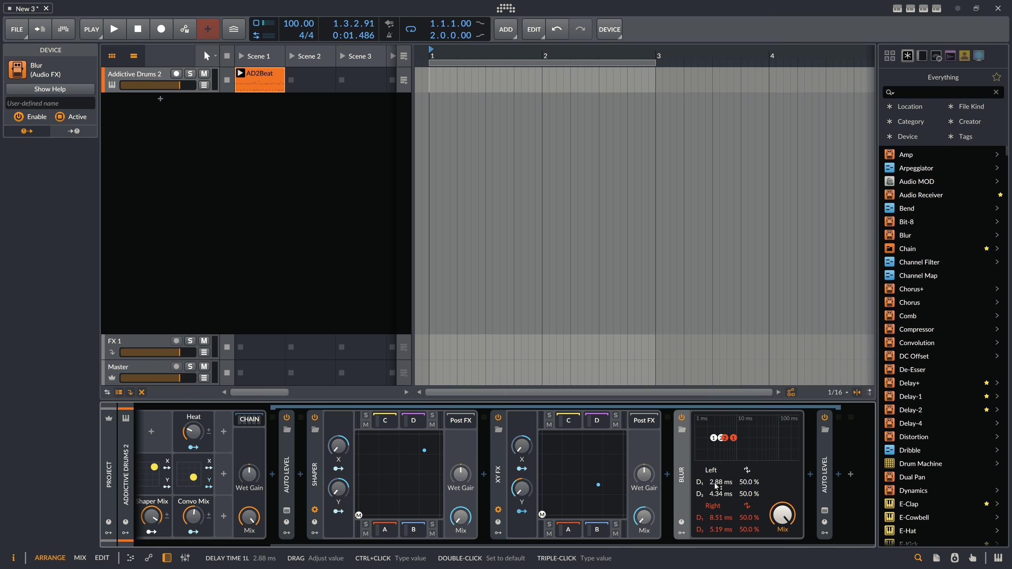
pyautogui.moveTo(717, 483); pyautogui.dragTo(717, 484)
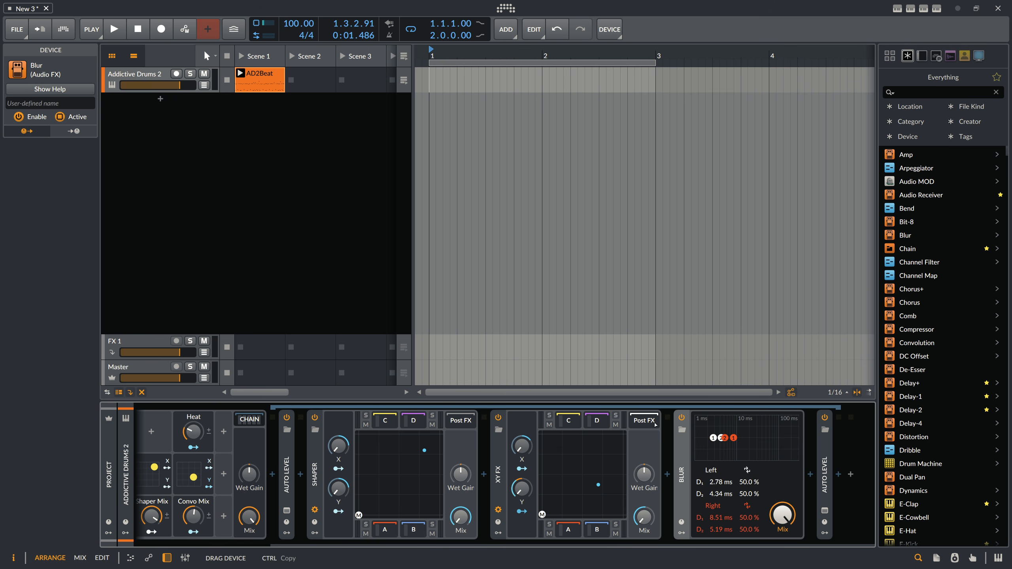
pyautogui.hscroll(-4, 653, 425)
pyautogui.hscroll(4, 703, 450)
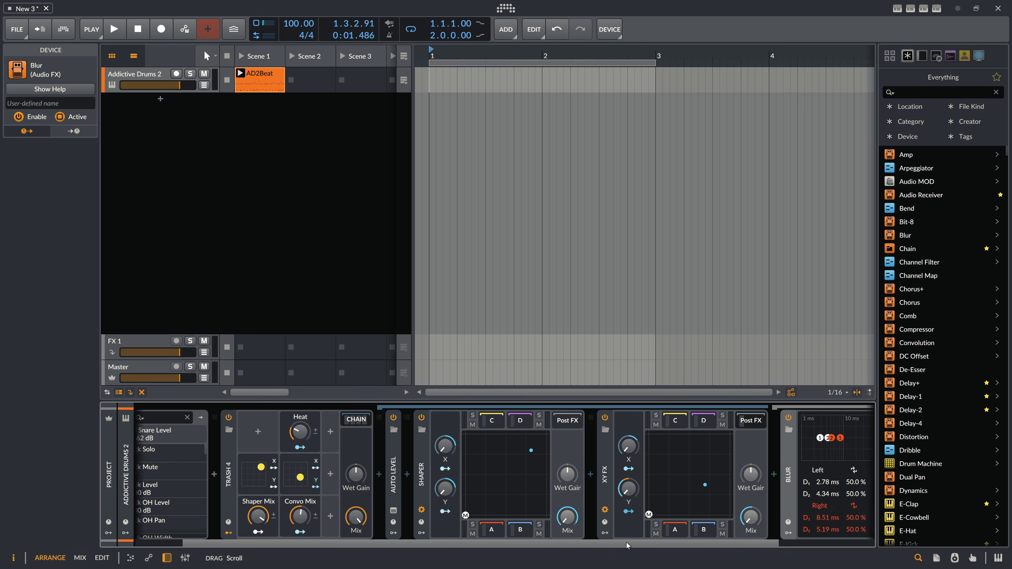
# Check the Trash plug-in's convolve controls in the web browser, then return to Bitwig Studio and set Blur's Mix to 0%.
pyautogui.hotkey('alt', 'Tab')
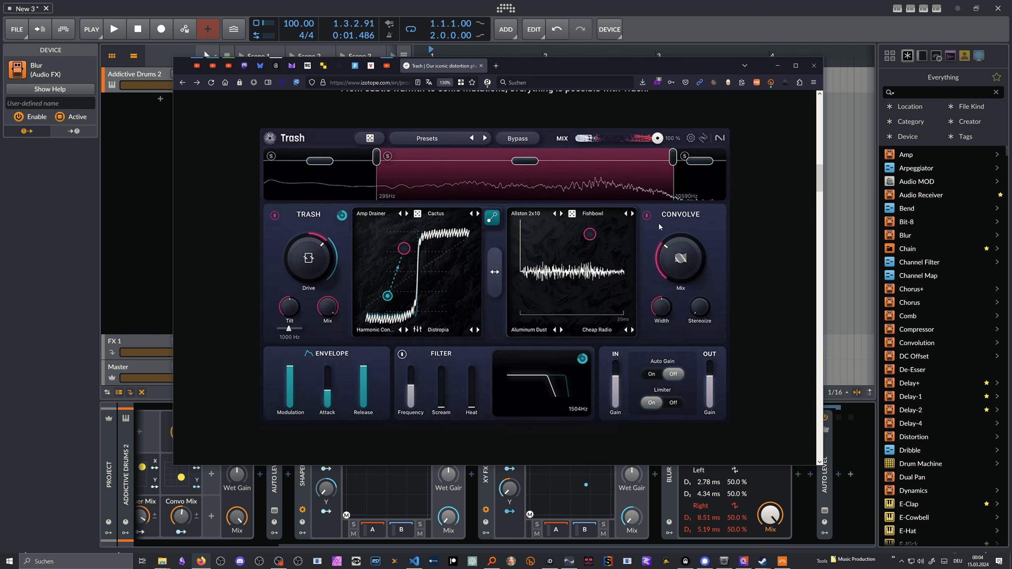
pyautogui.hotkey('alt', 'Tab')
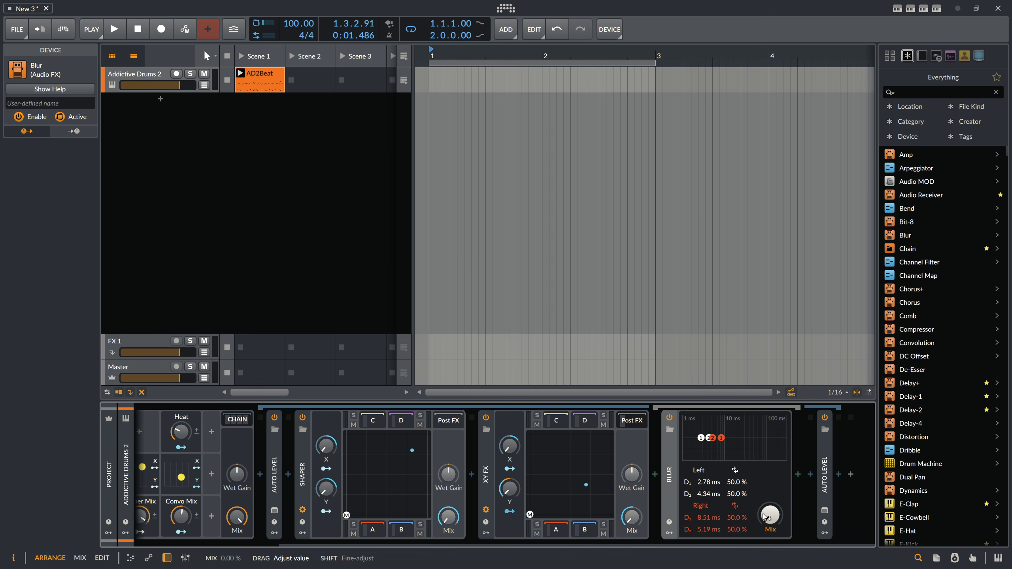
# Move the Heat macro into the empty first slot of Trash 4 and add a new Macro modulator beside it.
pyautogui.moveTo(641, 545); pyautogui.dragTo(378, 538)
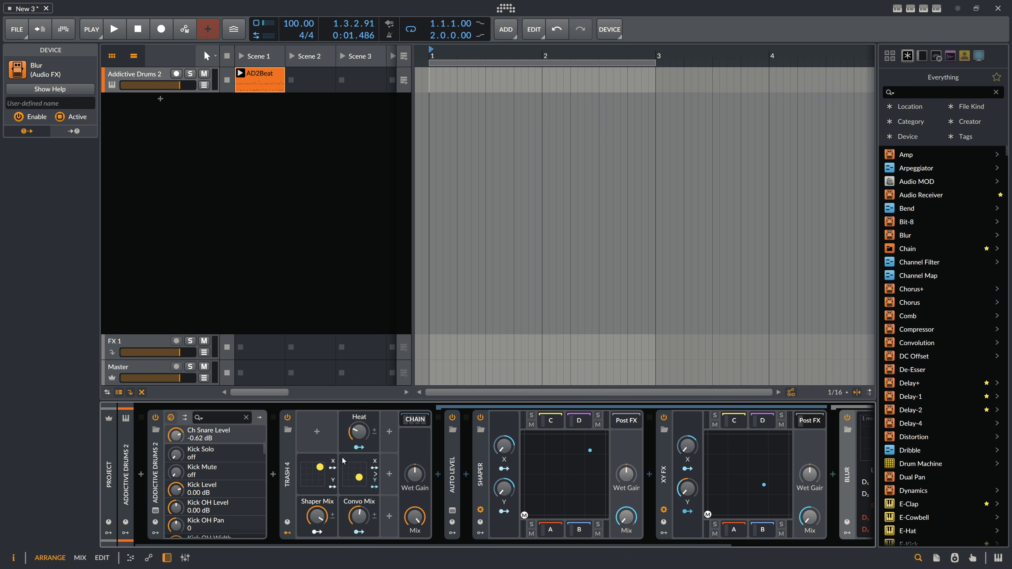
pyautogui.click(343, 428)
pyautogui.click(359, 433)
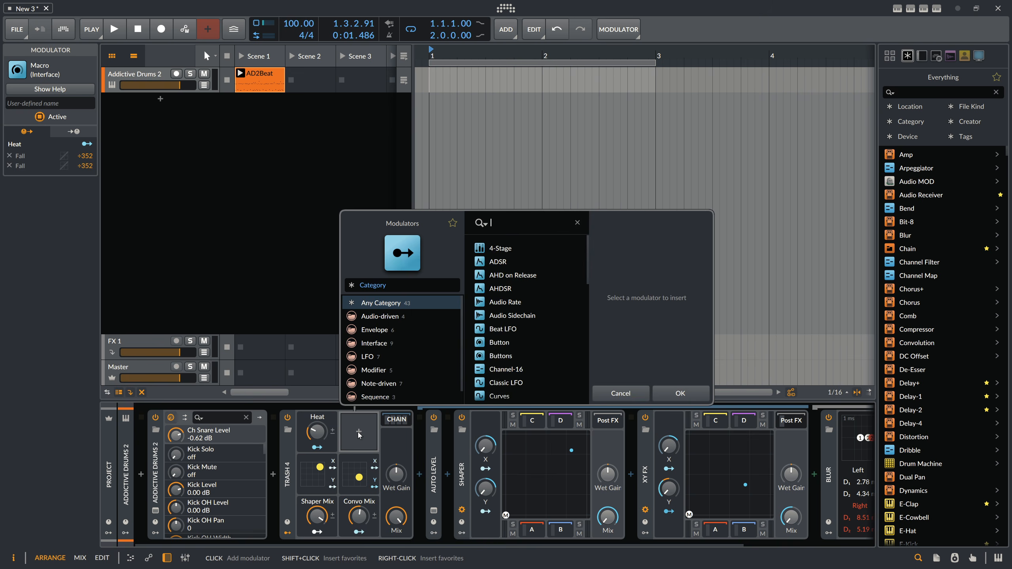
pyautogui.write('mac')
pyautogui.press('Down')
pyautogui.press('Down')
pyautogui.press('Return')
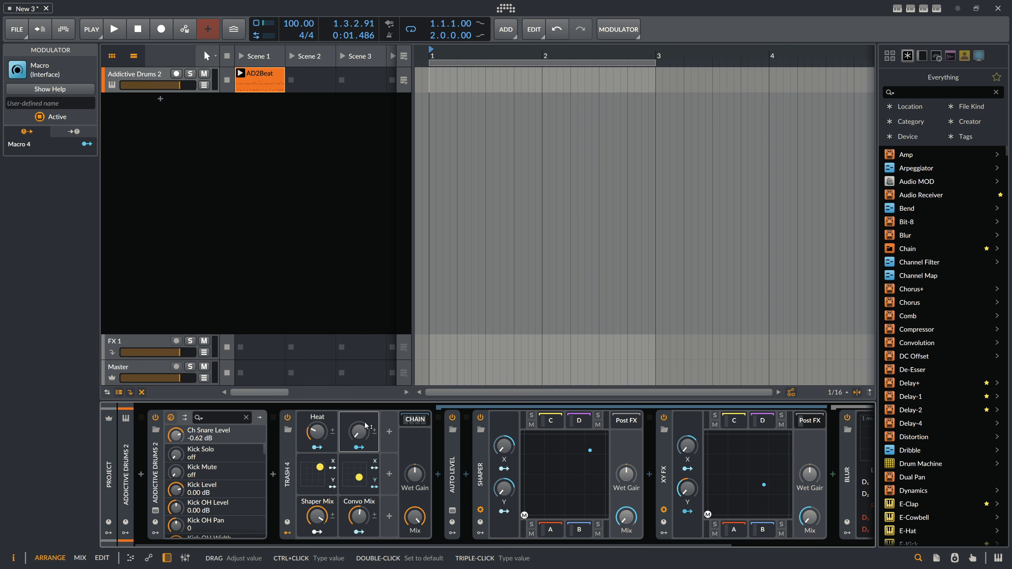
# Name the new macro Stereoize and map it to Blur's Mix with an amount of 1.000.
pyautogui.click(364, 420)
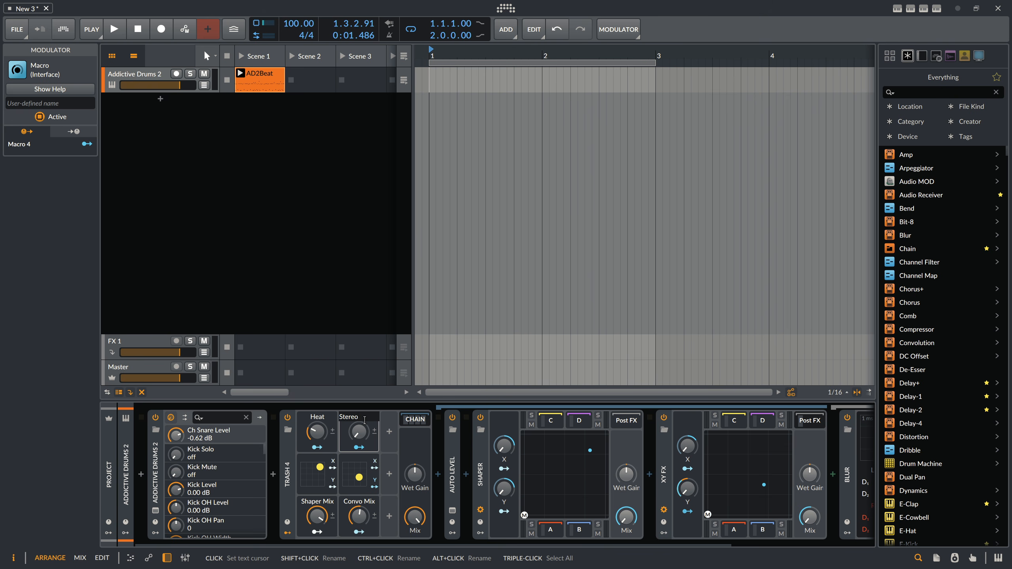
pyautogui.write('Stereoize')
pyautogui.press('Return')
pyautogui.moveTo(360, 448); pyautogui.dragTo(767, 454)
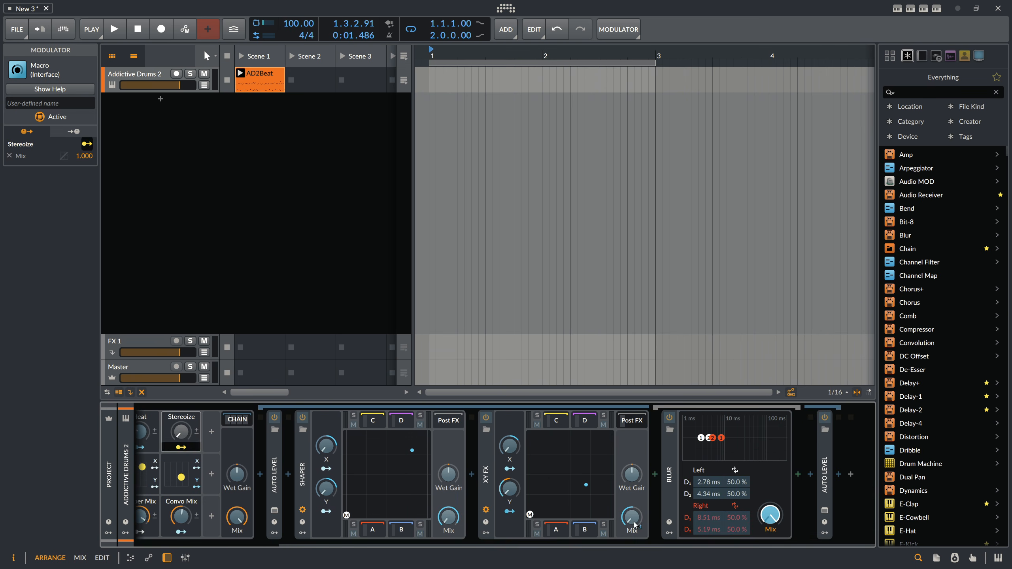
pyautogui.moveTo(637, 546); pyautogui.dragTo(488, 544)
pyautogui.click(368, 449)
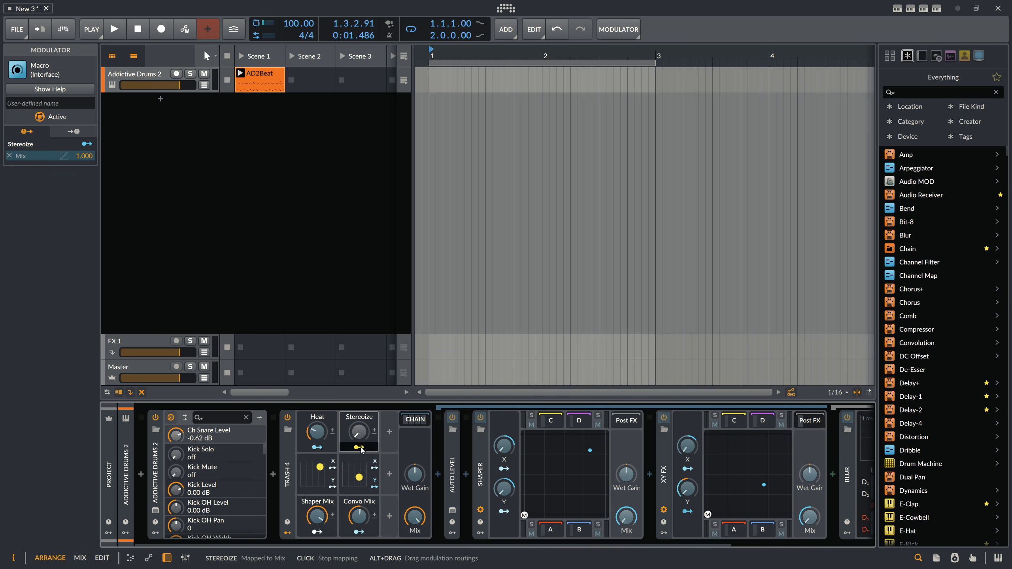
# Play the beat while raising Stereoize to about 84% to hear the Blur effect, then stop playback.
pyautogui.press('space')
pyautogui.moveTo(360, 434); pyautogui.dragTo(360, 402)
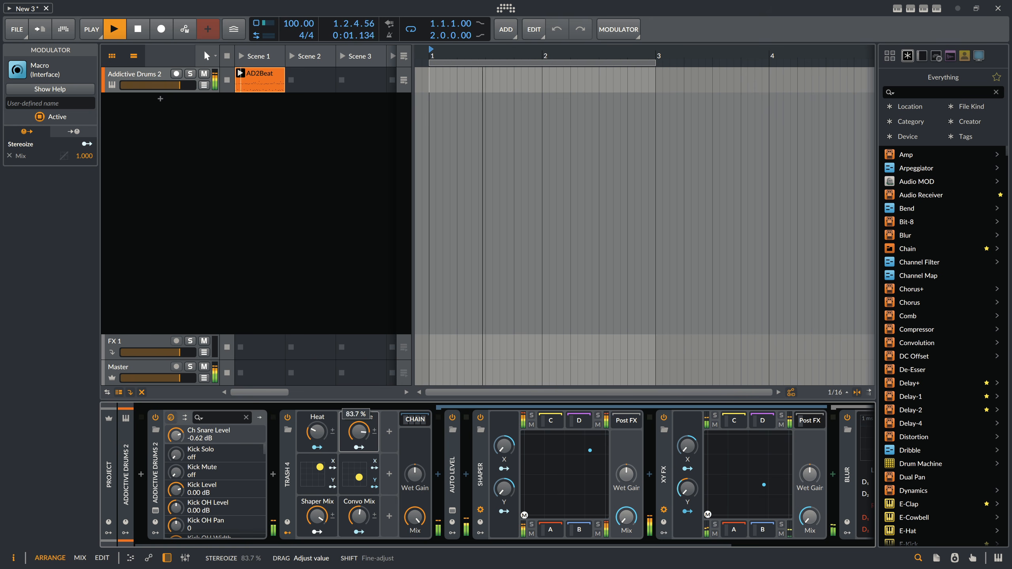
pyautogui.press('space')
# Set all four left and right delay times of the Blur device to 1.00 ms.
pyautogui.hscroll(2, 407, 543)
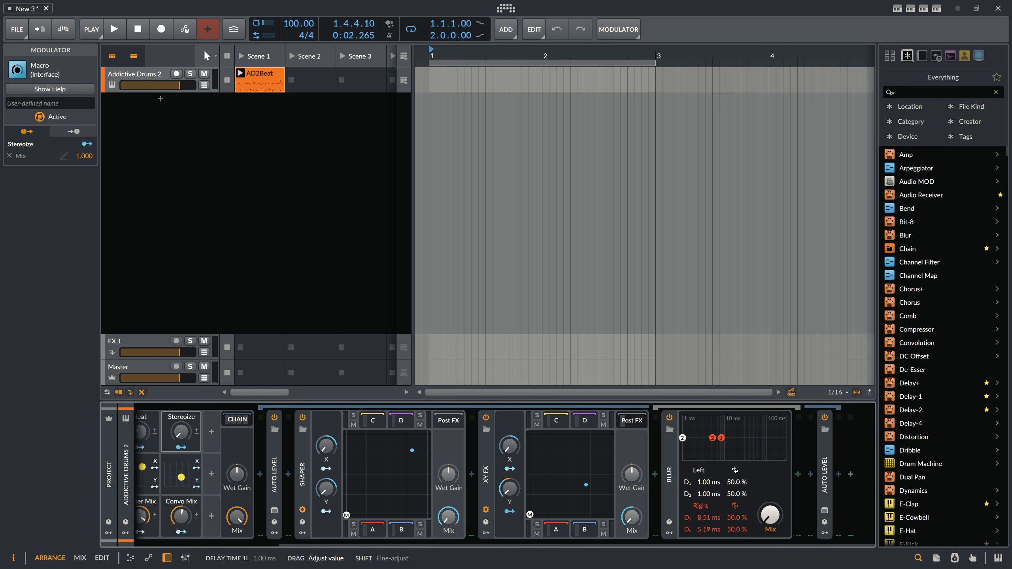
pyautogui.moveTo(707, 517); pyautogui.dragTo(707, 561)
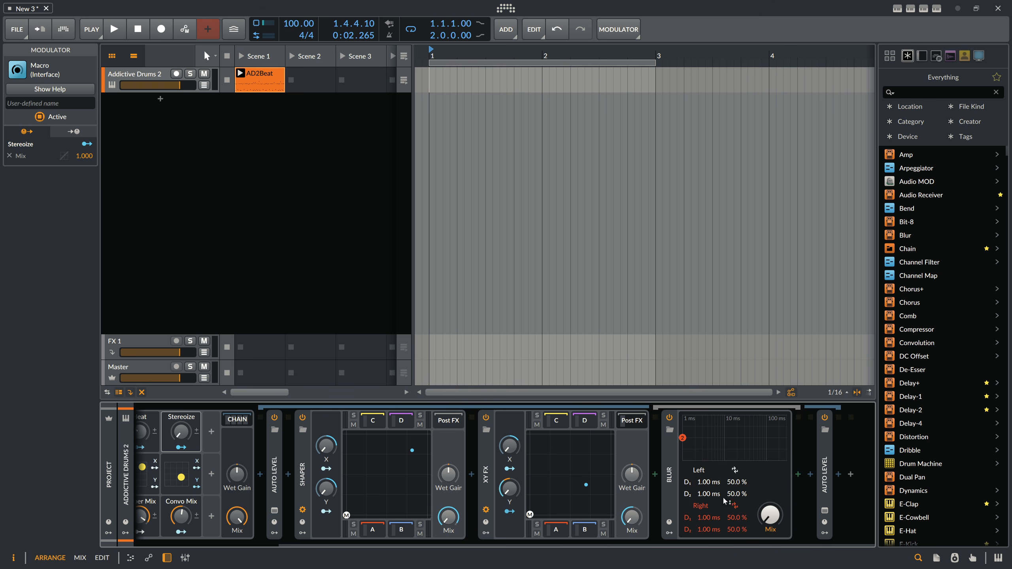
# Try an Exponential response for Stereoize's Mix modulation, change it to Logarithmic, and turn the macro to test the curve.
pyautogui.click(64, 155)
pyautogui.click(103, 233)
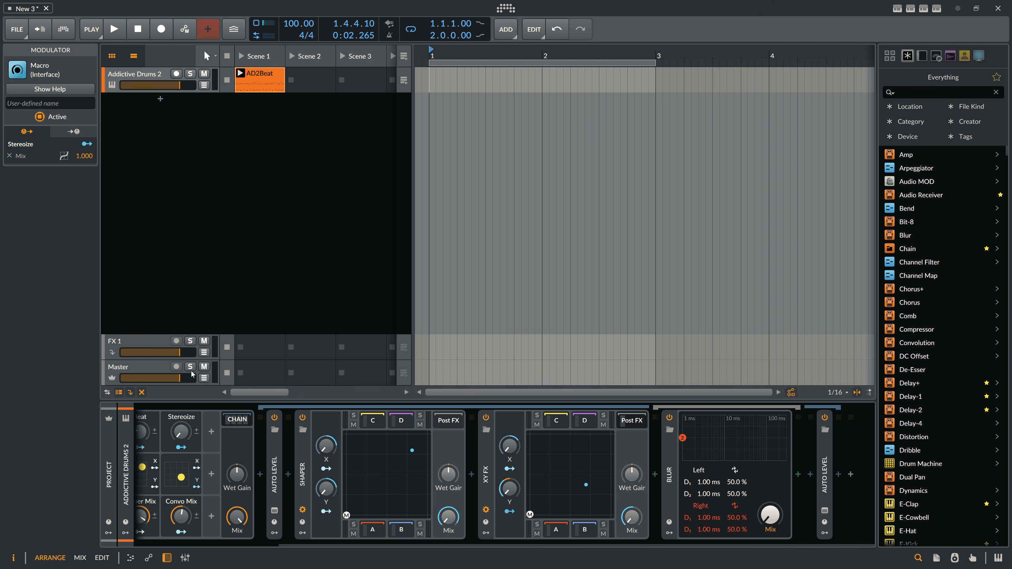
pyautogui.click(63, 155)
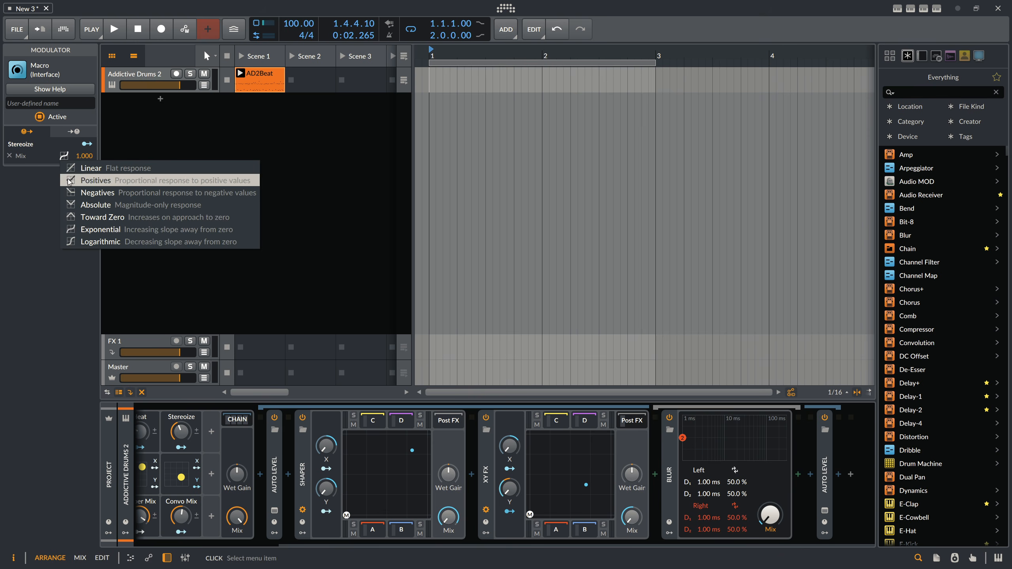
pyautogui.click(71, 242)
pyautogui.moveTo(181, 431)
pyautogui.mouseDown()
pyautogui.moveTo(181, 455)
pyautogui.moveTo(181, 416)
pyautogui.mouseUp()
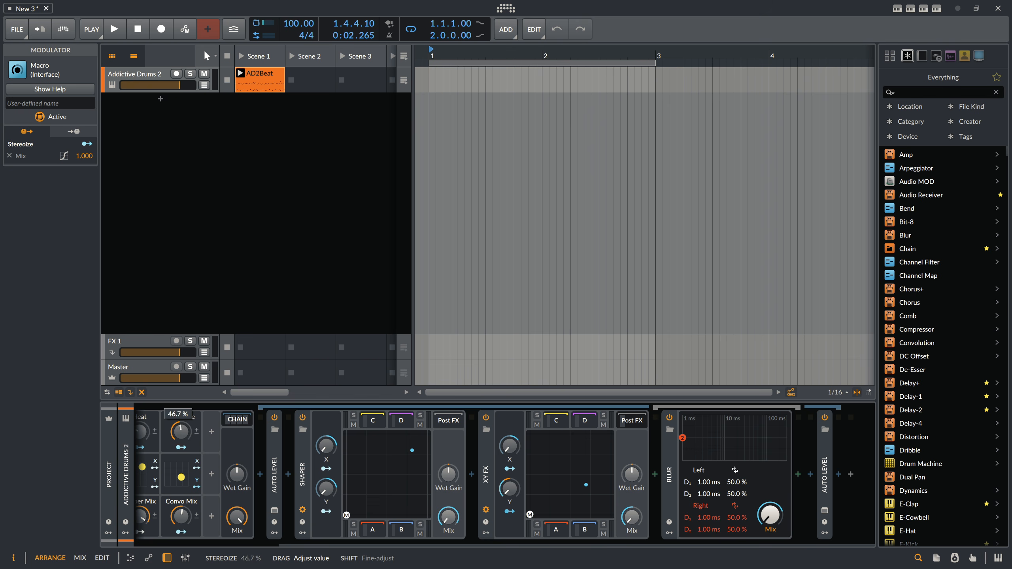
pyautogui.moveTo(180, 431); pyautogui.dragTo(180, 425)
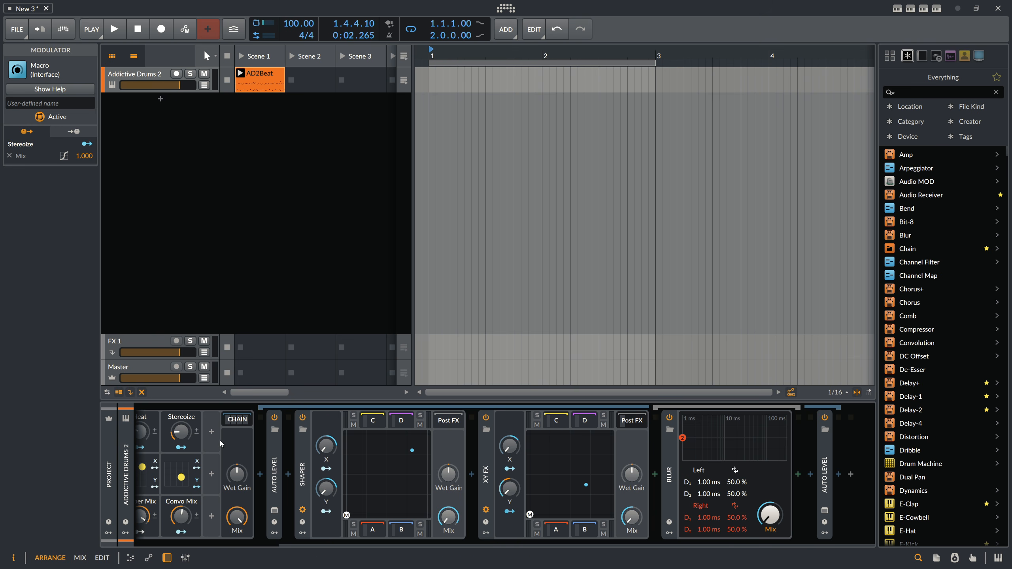
# Map Stereoize to Blur's delays with amounts ×17.15 for Time 1L, ×7.615 for 2L, ×4.484 for 1R and ×1.991 for 2R.
pyautogui.click(181, 447)
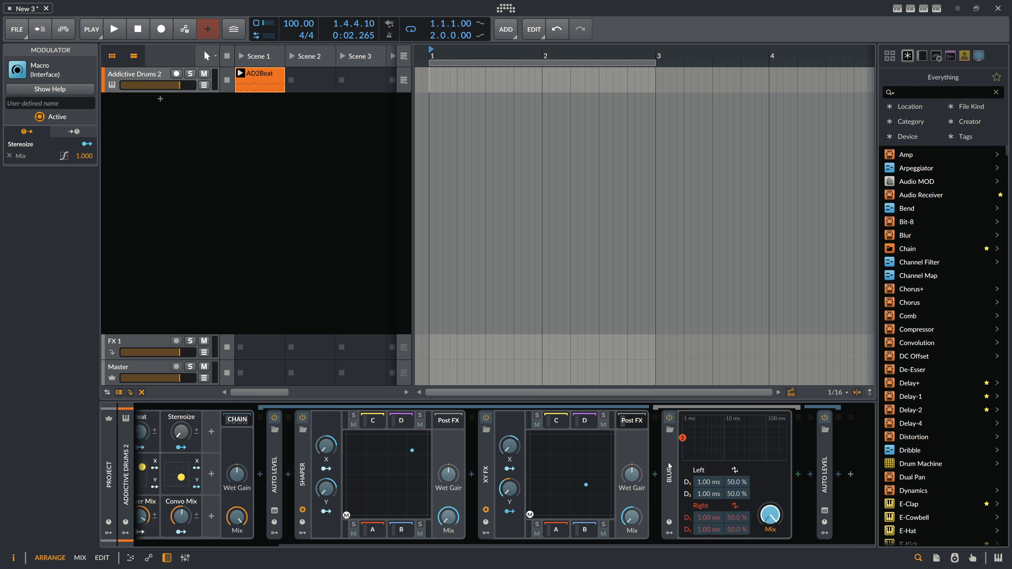
pyautogui.moveTo(708, 481); pyautogui.dragTo(709, 467)
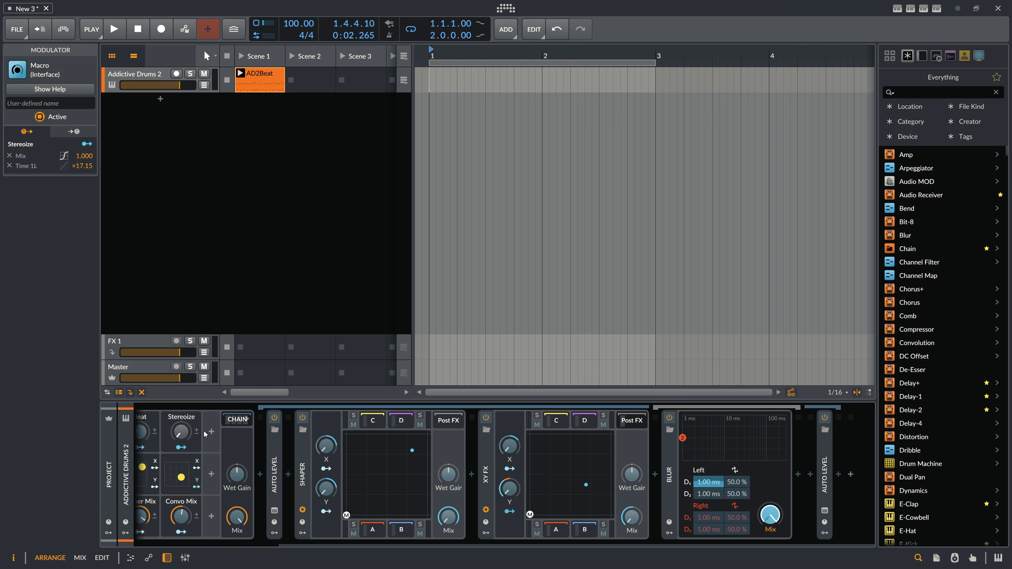
pyautogui.click(182, 447)
pyautogui.moveTo(182, 432); pyautogui.dragTo(182, 415)
pyautogui.moveTo(709, 493); pyautogui.dragTo(709, 528)
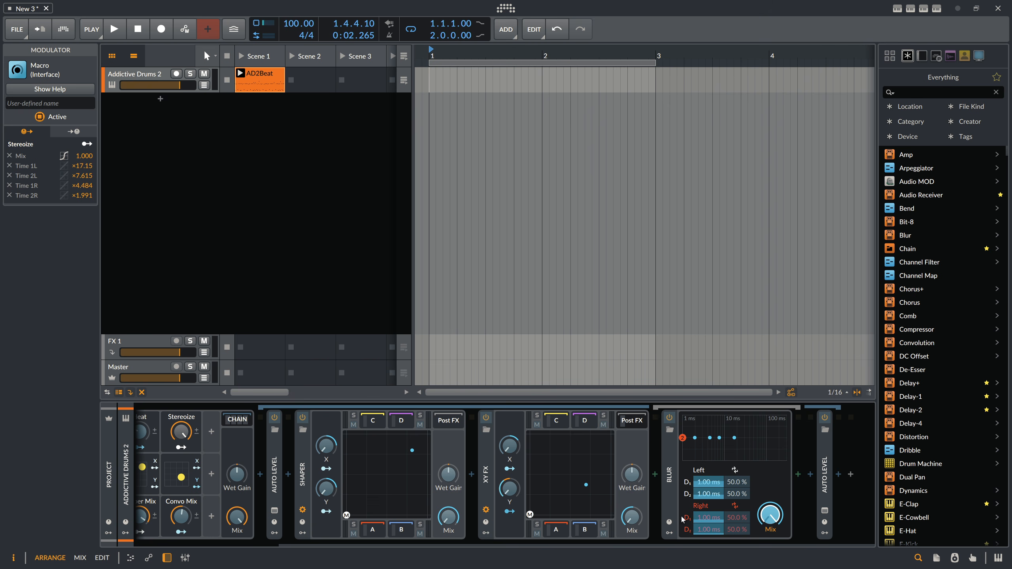
# While the beat plays, retune Stereoize's modulation amounts on Blur to ×23.16 for Time 1L, ×7.222 for 2L, ×14.38 for 1R and ×3.758 for 2R.
pyautogui.moveTo(181, 432); pyautogui.dragTo(181, 471)
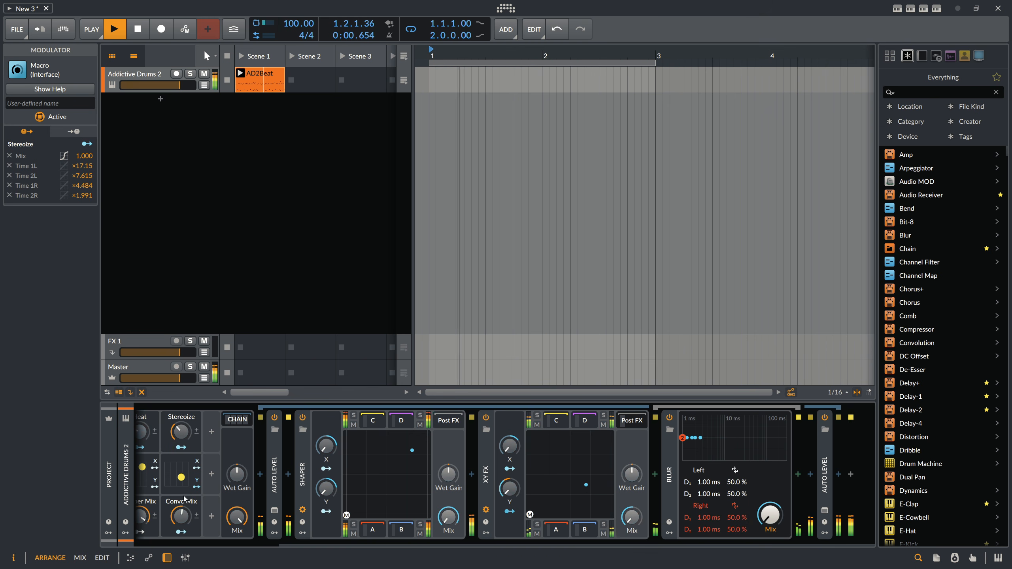
pyautogui.moveTo(182, 432); pyautogui.dragTo(182, 421)
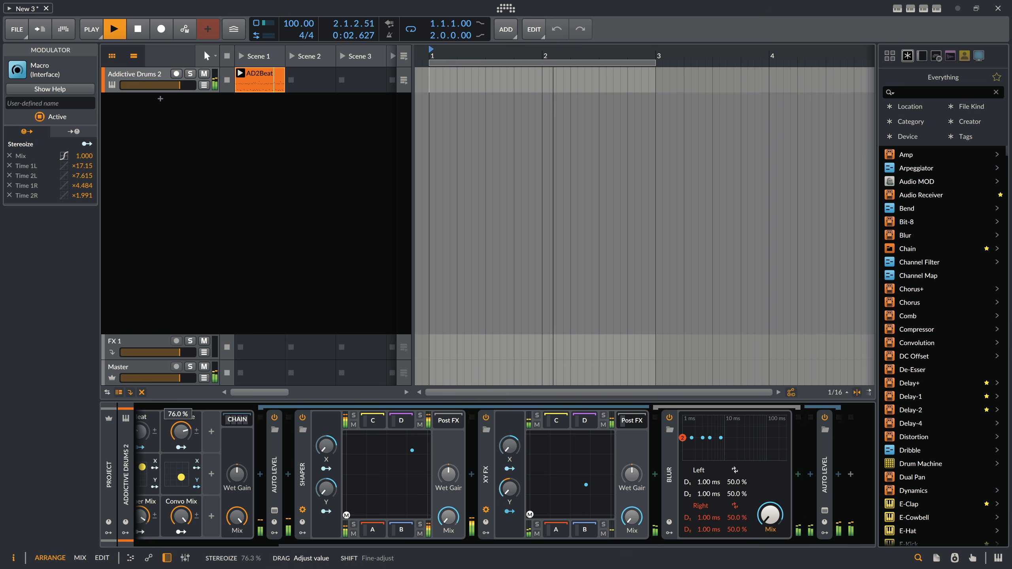
pyautogui.click(182, 448)
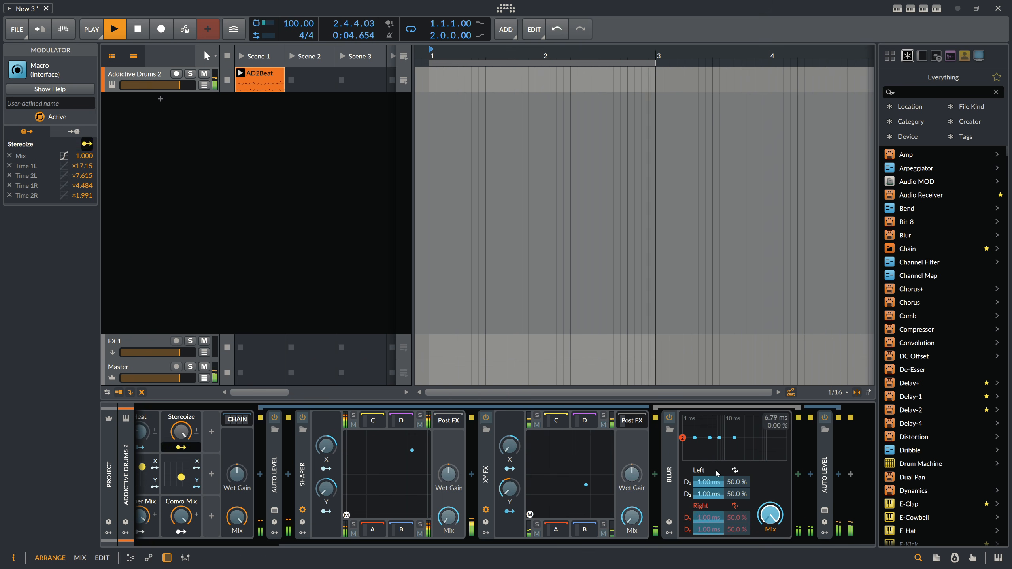
pyautogui.moveTo(709, 482); pyautogui.dragTo(709, 511)
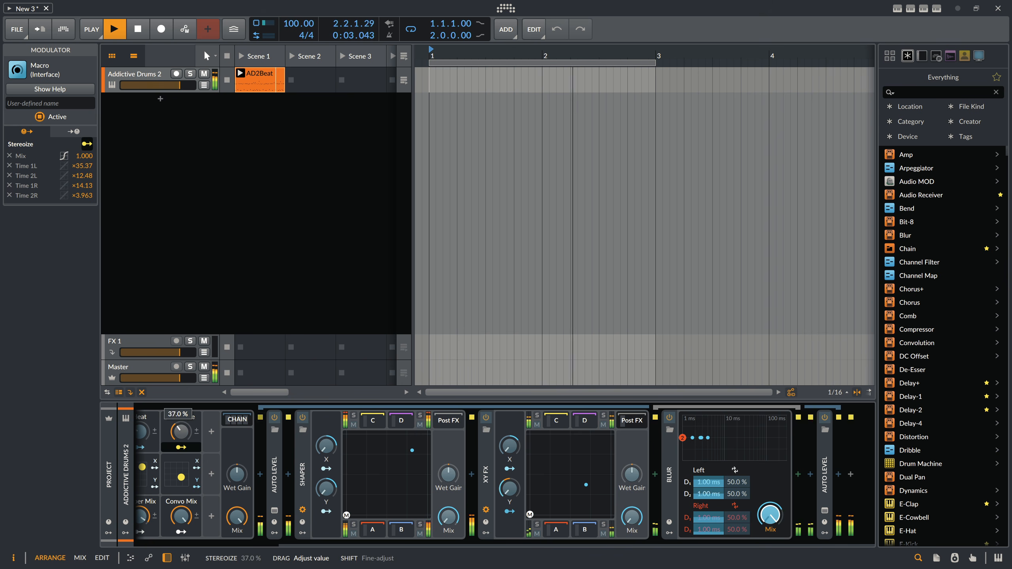
pyautogui.moveTo(181, 431); pyautogui.dragTo(181, 389)
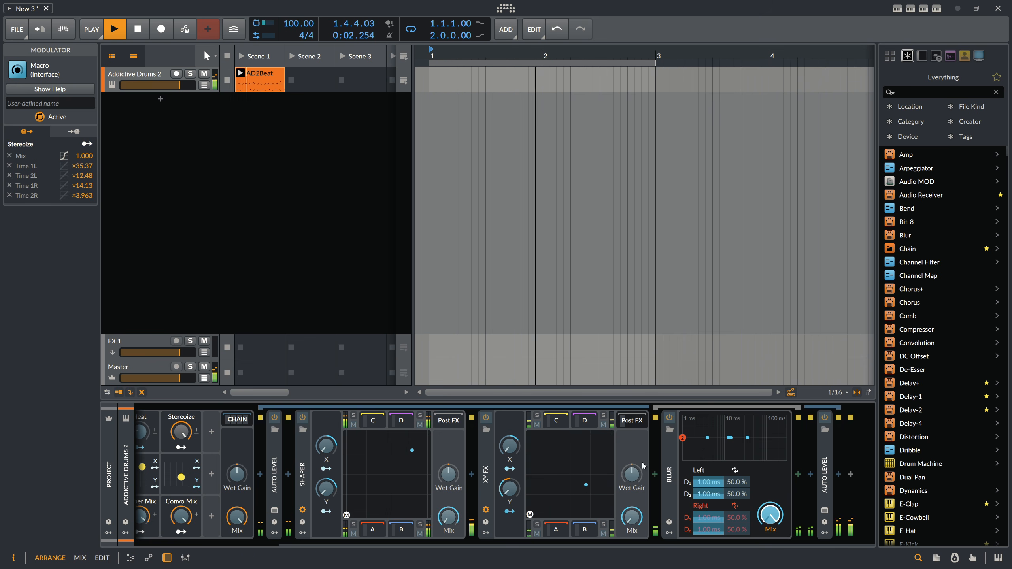
pyautogui.moveTo(709, 482)
pyautogui.mouseDown()
pyautogui.moveTo(712, 532)
pyautogui.moveTo(713, 481)
pyautogui.mouseUp()
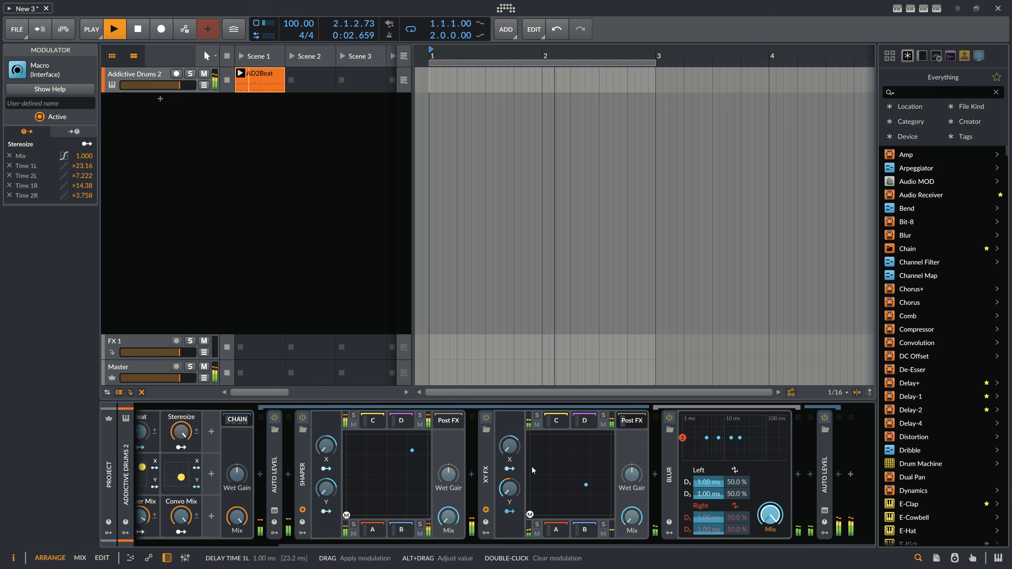
pyautogui.click(191, 448)
# Adjust the Stereoize and Convo Mix macros by ear, then stop playback.
pyautogui.moveTo(182, 432); pyautogui.dragTo(179, 477)
pyautogui.moveTo(182, 517); pyautogui.dragTo(182, 555)
pyautogui.press('space')
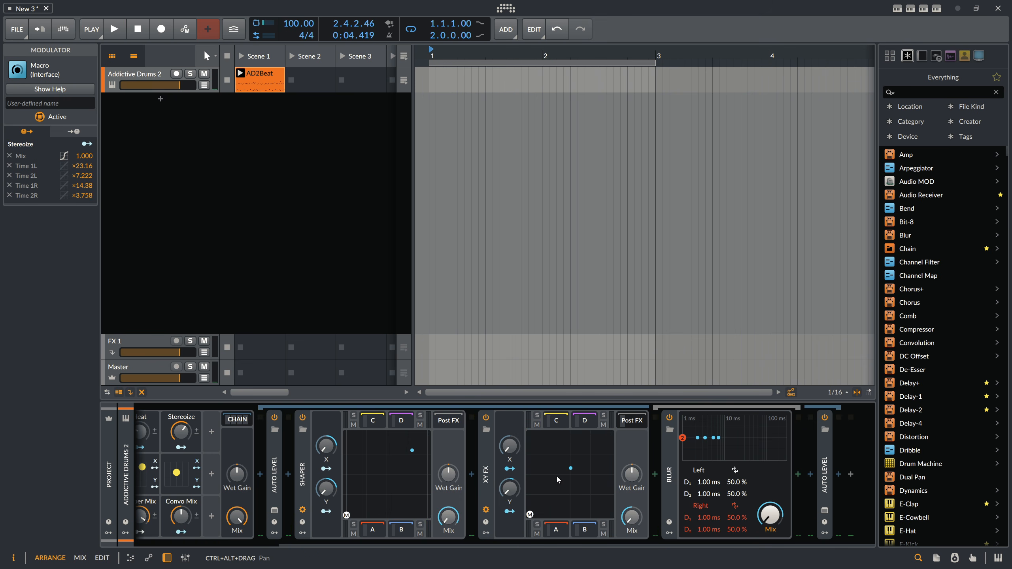
# Move the last Auto Level device directly behind Blur, into the same FX chain.
pyautogui.moveTo(495, 544); pyautogui.dragTo(558, 544)
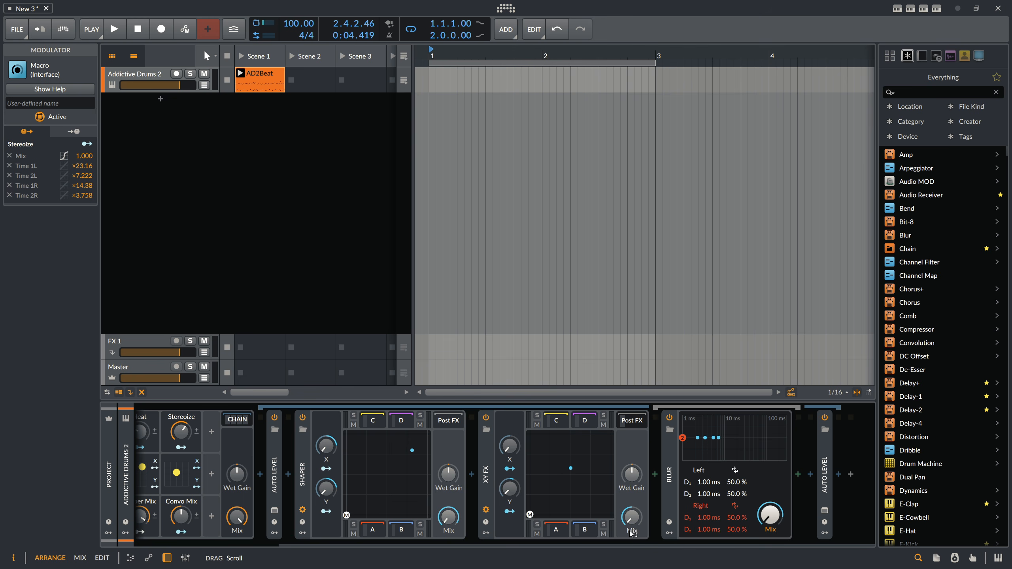
pyautogui.click(828, 470)
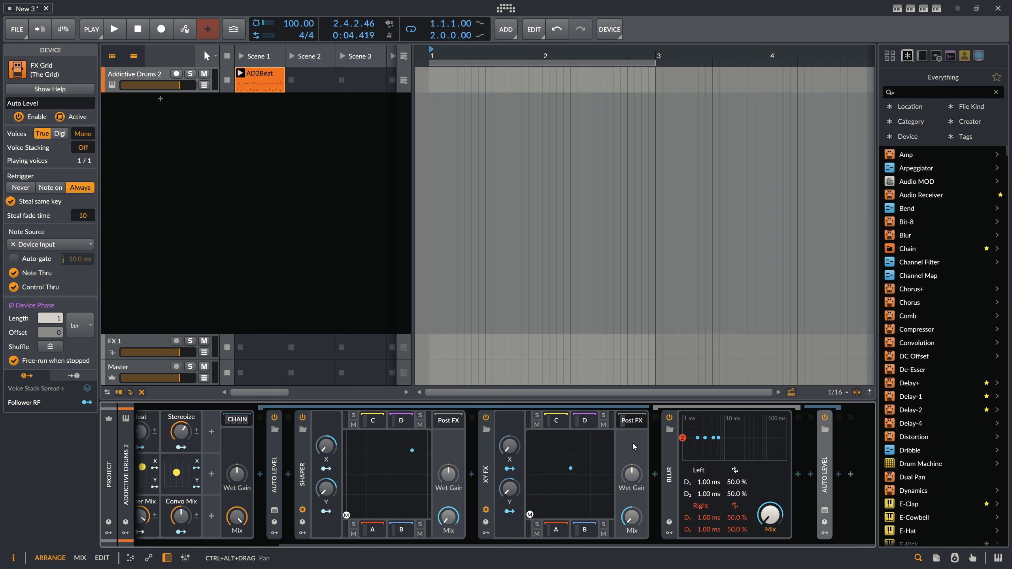
pyautogui.moveTo(827, 471); pyautogui.dragTo(799, 471)
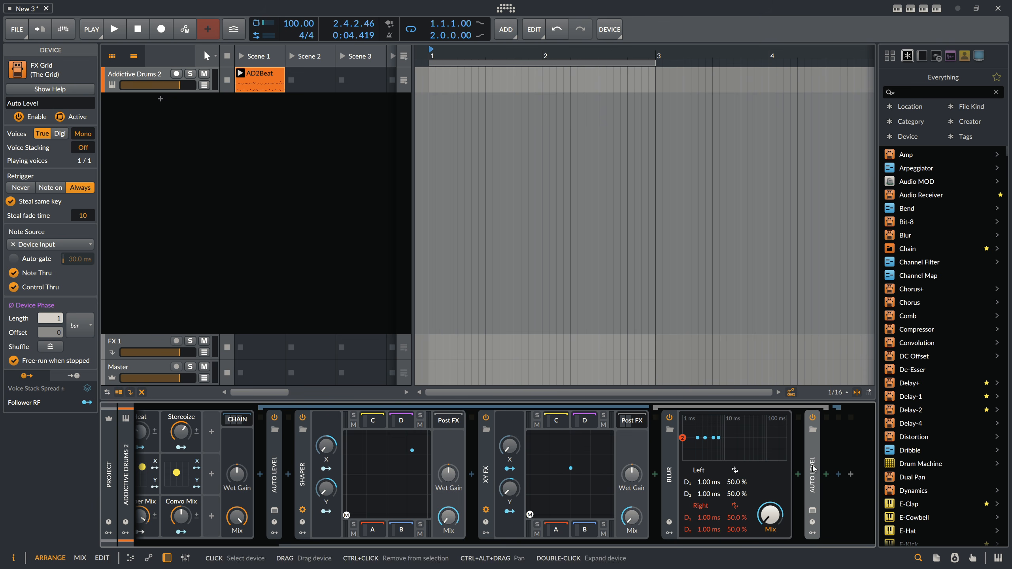
pyautogui.moveTo(478, 433)
pyautogui.mouseDown()
pyautogui.moveTo(508, 435)
pyautogui.moveTo(452, 427)
pyautogui.mouseUp()
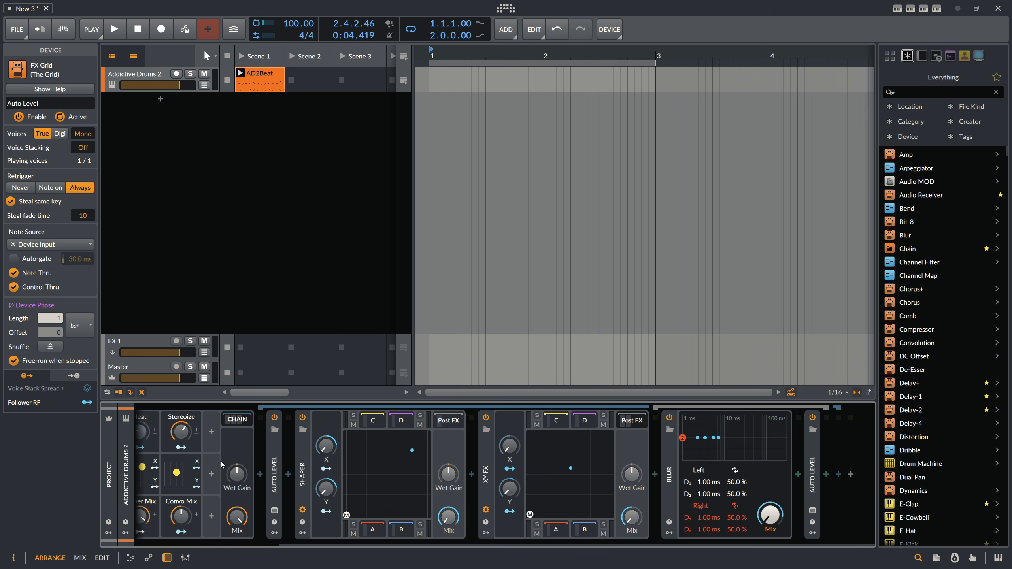
# Play the beat while trying out Shaper Mix, Heat, Stereoize and both XY pads of Trash 4, then stop playback.
pyautogui.press('space')
pyautogui.moveTo(317, 545); pyautogui.dragTo(203, 557)
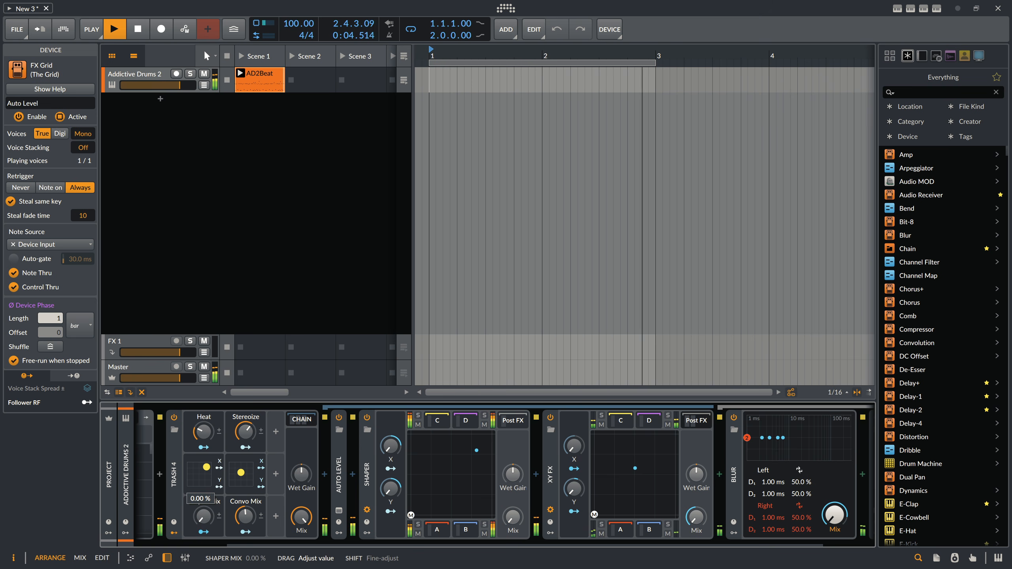
pyautogui.moveTo(203, 517); pyautogui.dragTo(242, 465)
pyautogui.moveTo(204, 433); pyautogui.dragTo(204, 395)
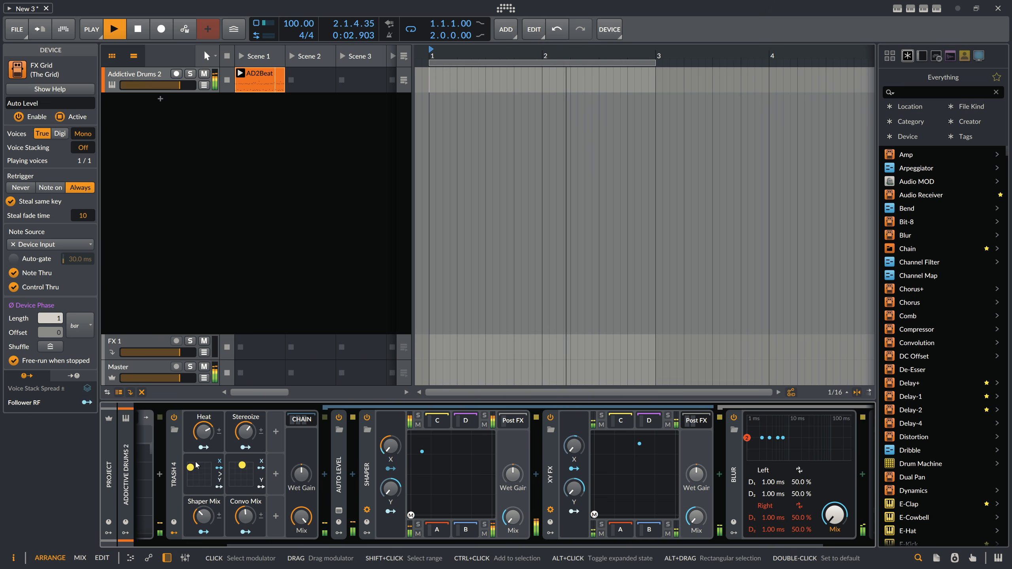
pyautogui.moveTo(203, 433); pyautogui.dragTo(205, 468)
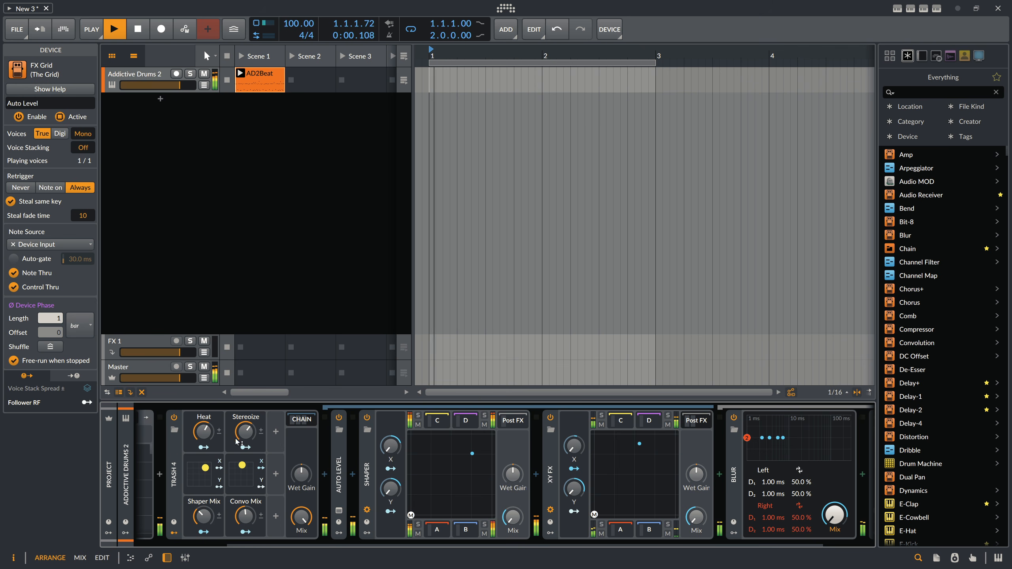
pyautogui.moveTo(245, 432); pyautogui.dragTo(203, 431)
pyautogui.moveTo(242, 466); pyautogui.dragTo(198, 470)
pyautogui.click(191, 473)
pyautogui.press('space')
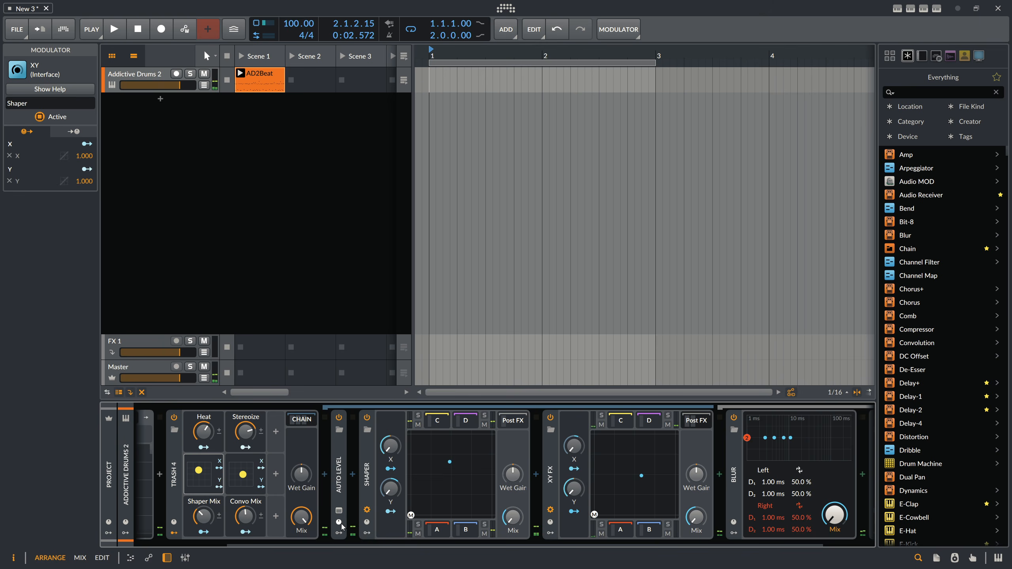
# Switch to the browser to examine the original iZotope Trash controls, then return to Bitwig Studio.
pyautogui.hscroll(-1, 330, 536)
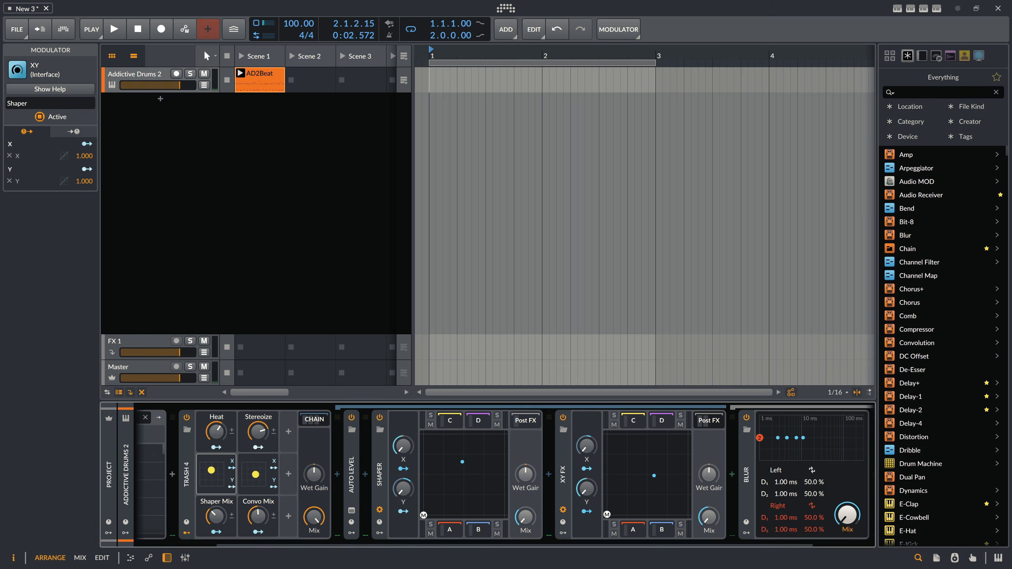
pyautogui.hotkey('alt', 'Tab')
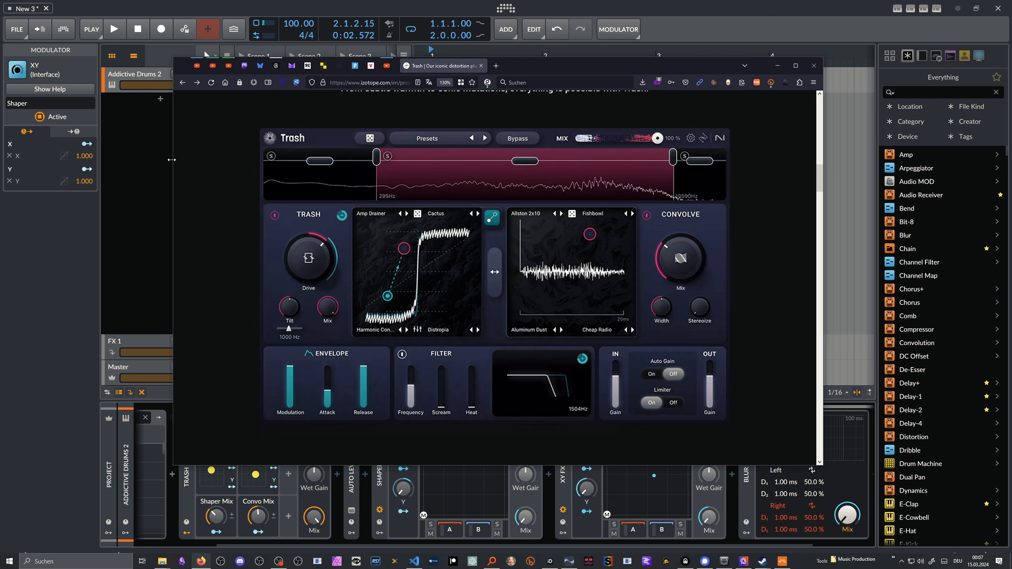
pyautogui.click(155, 158)
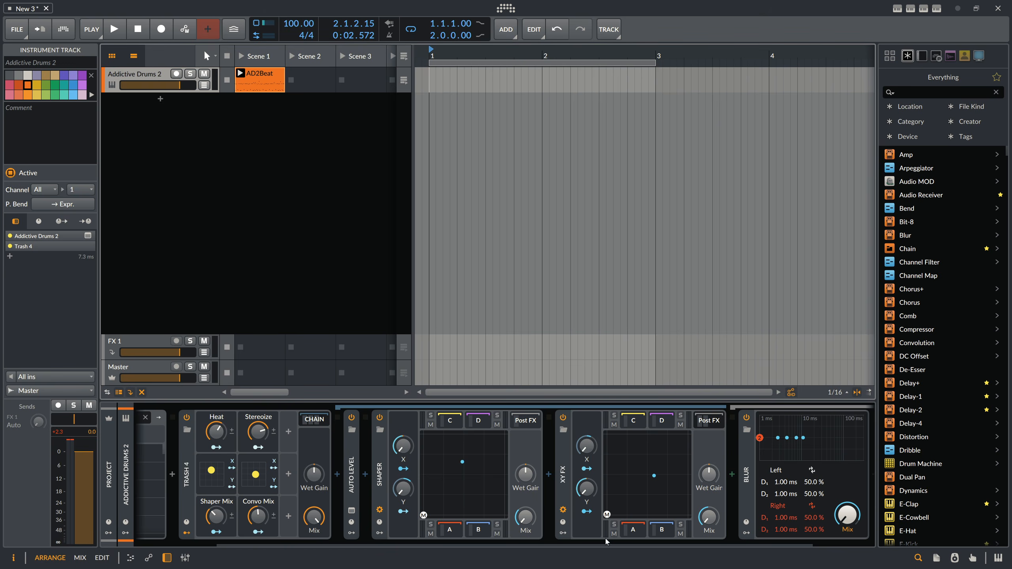
# Insert a Tool device between Blur and the last Auto Level.
pyautogui.hscroll(3, 605, 537)
pyautogui.click(798, 474)
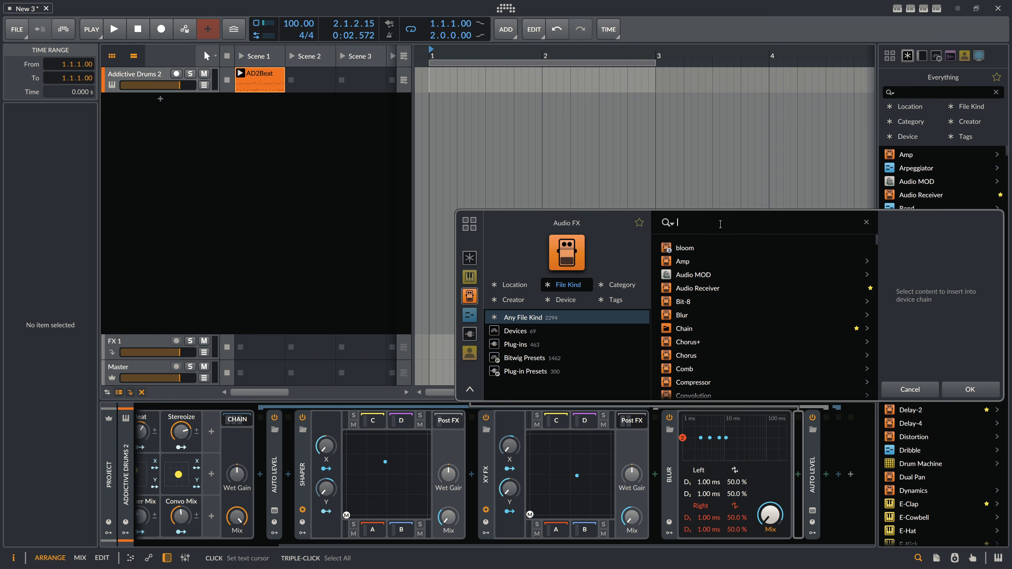
pyautogui.write('tool')
pyautogui.press('Return')
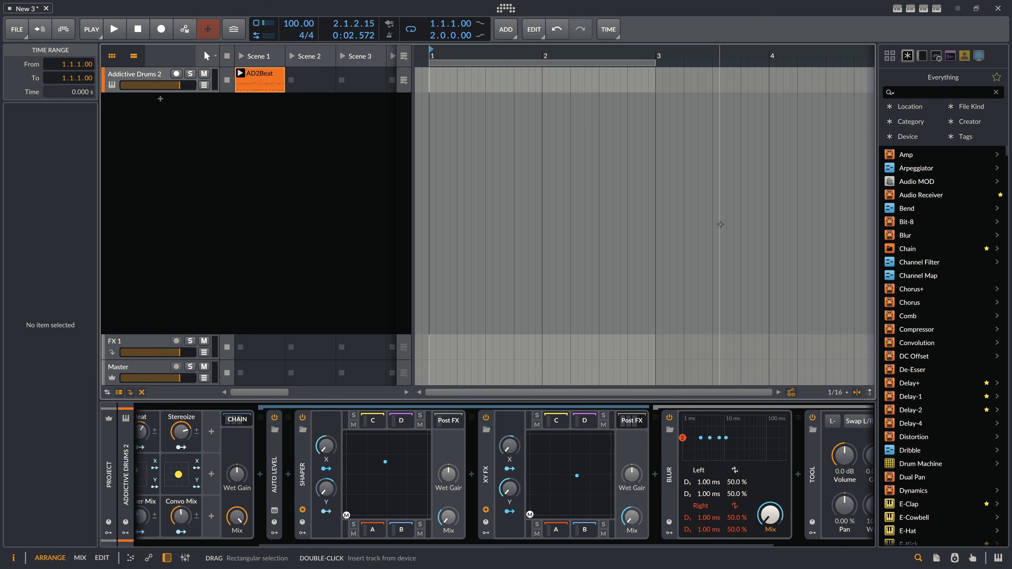
# Add a Macro modulator beside Stereoize in Trash 4 and name it Width.
pyautogui.moveTo(564, 545); pyautogui.dragTo(457, 546)
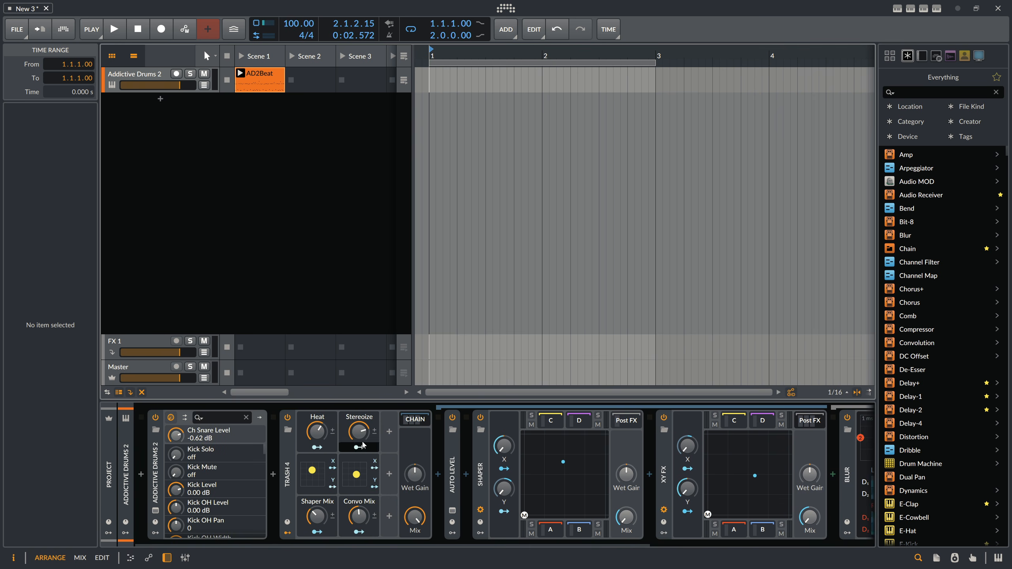
pyautogui.click(391, 438)
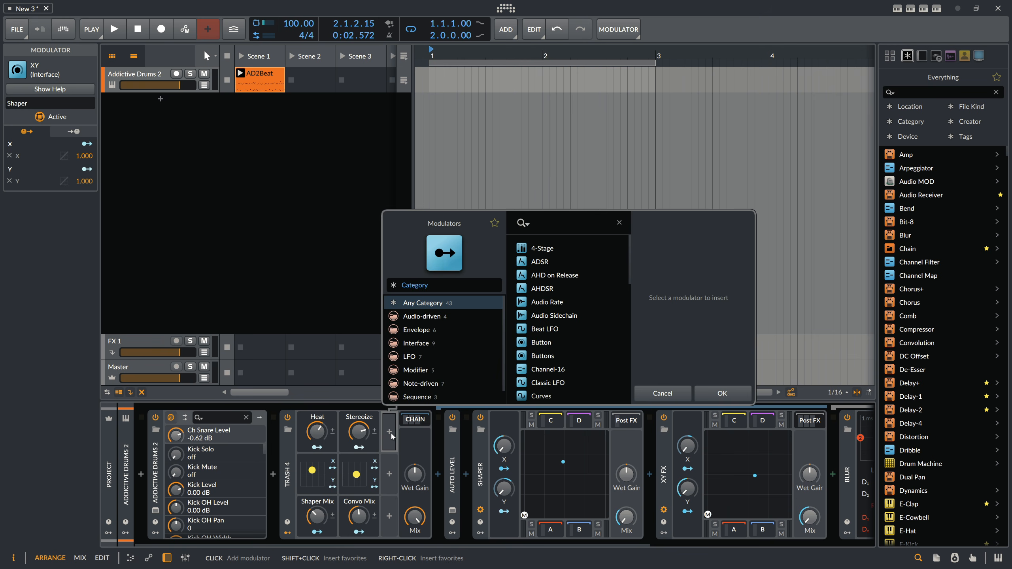
pyautogui.write('mac')
pyautogui.press('Return')
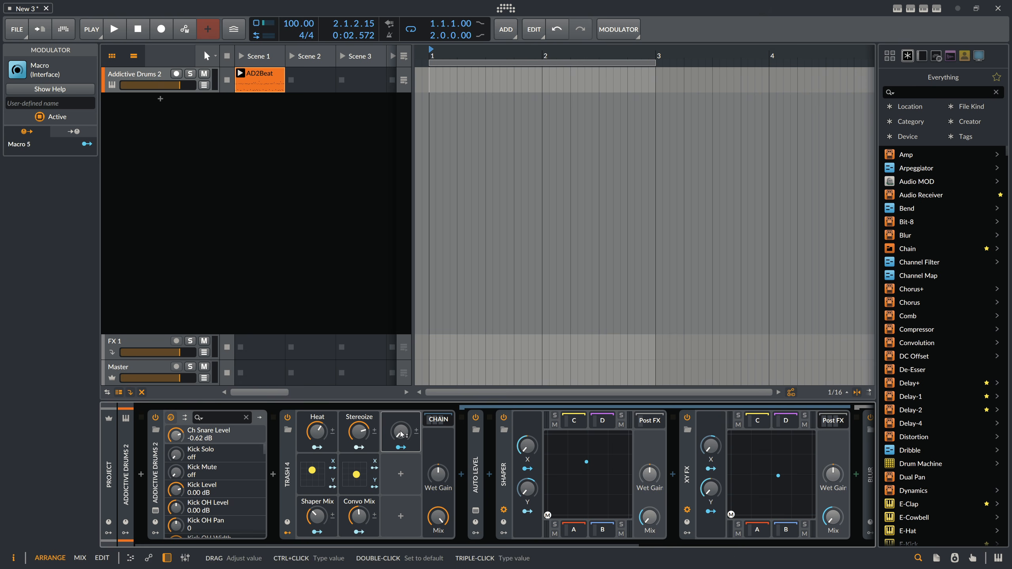
pyautogui.doubleClick(402, 417)
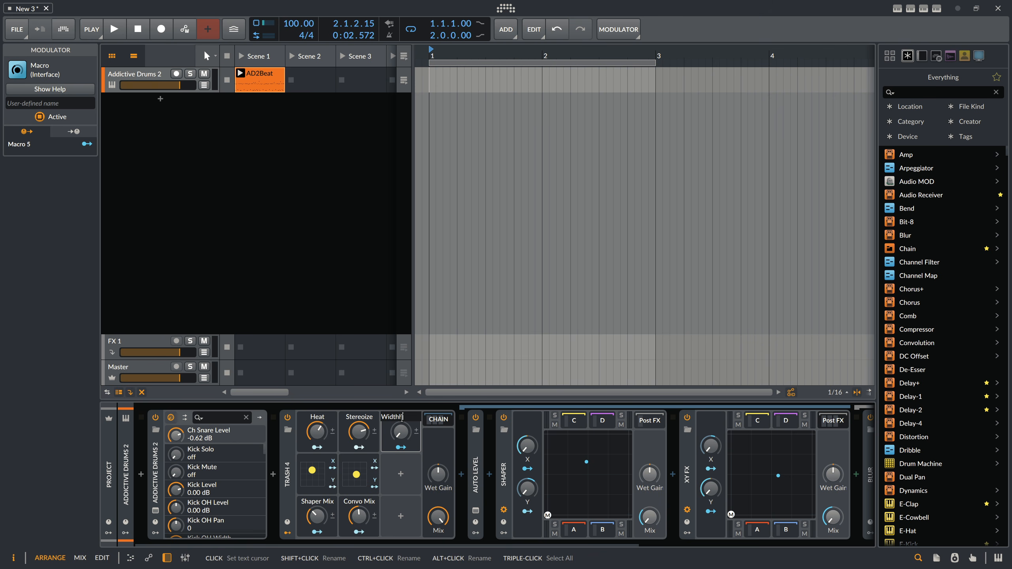
pyautogui.press('Return')
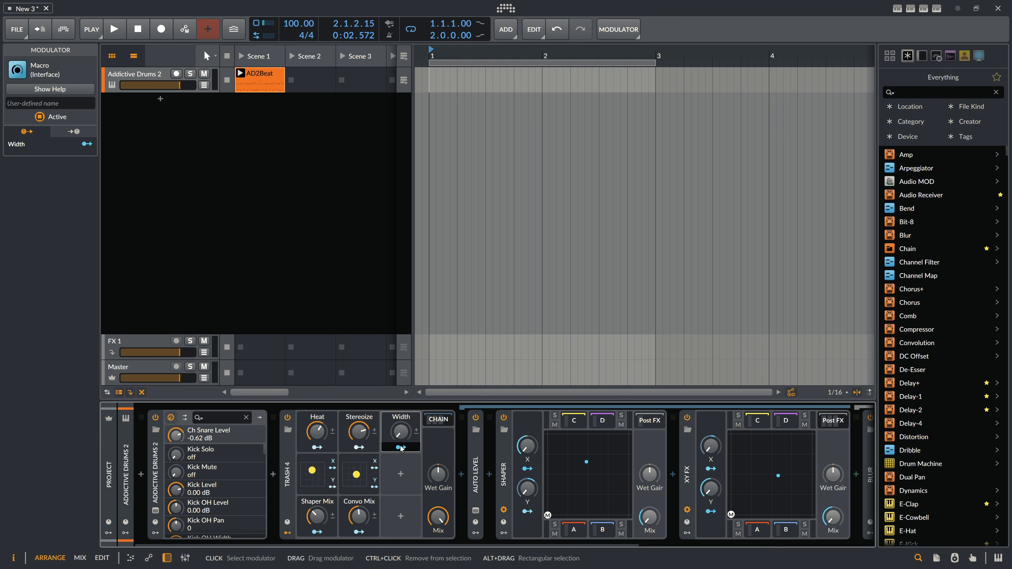
# Make the Width macro bipolar and map it to the Tool device's stereo width with an amount of 1.000.
pyautogui.moveTo(376, 543); pyautogui.dragTo(469, 540)
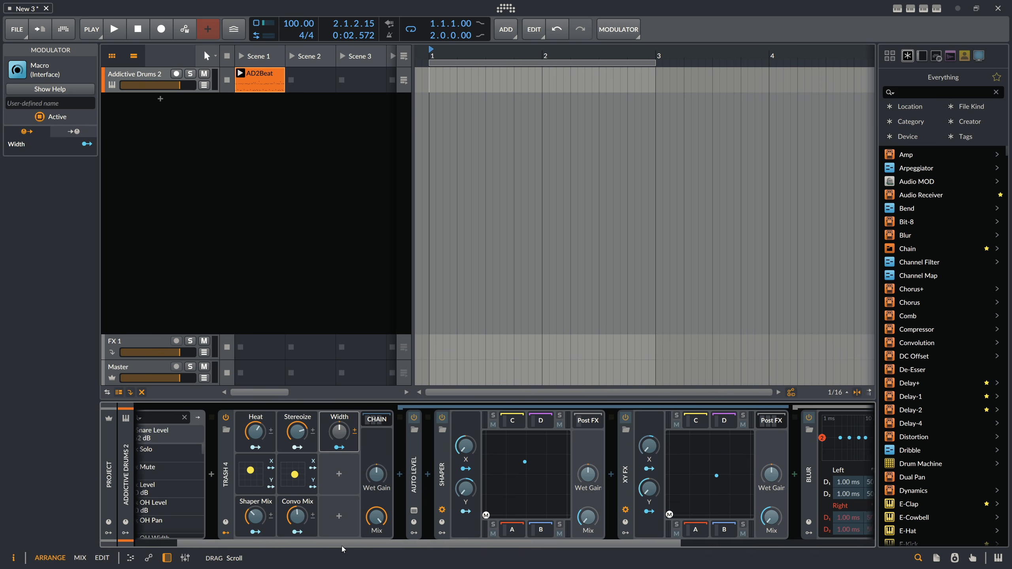
pyautogui.moveTo(342, 545); pyautogui.dragTo(616, 544)
pyautogui.moveTo(730, 505); pyautogui.dragTo(730, 478)
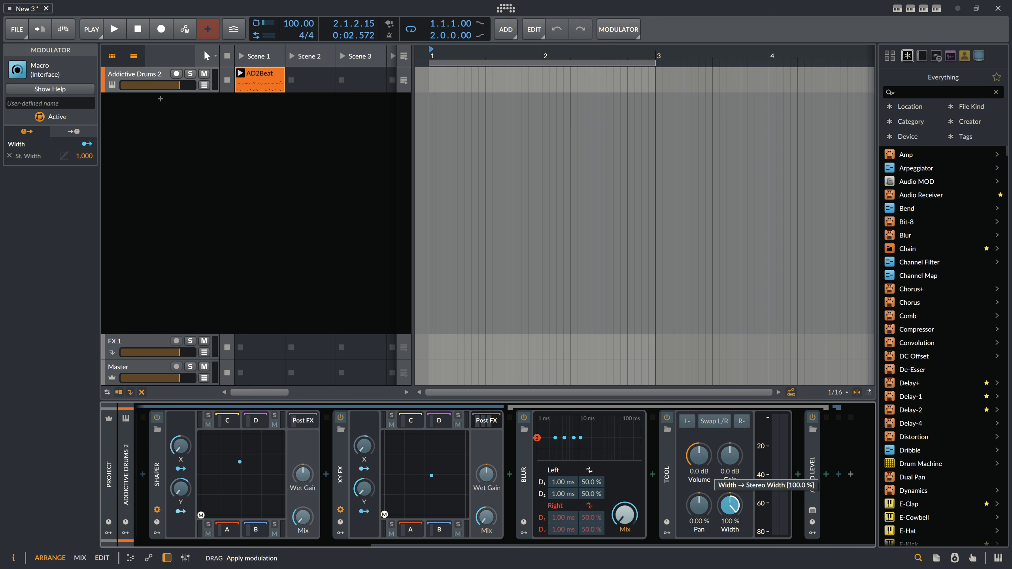
pyautogui.moveTo(686, 545); pyautogui.dragTo(487, 549)
pyautogui.click(346, 446)
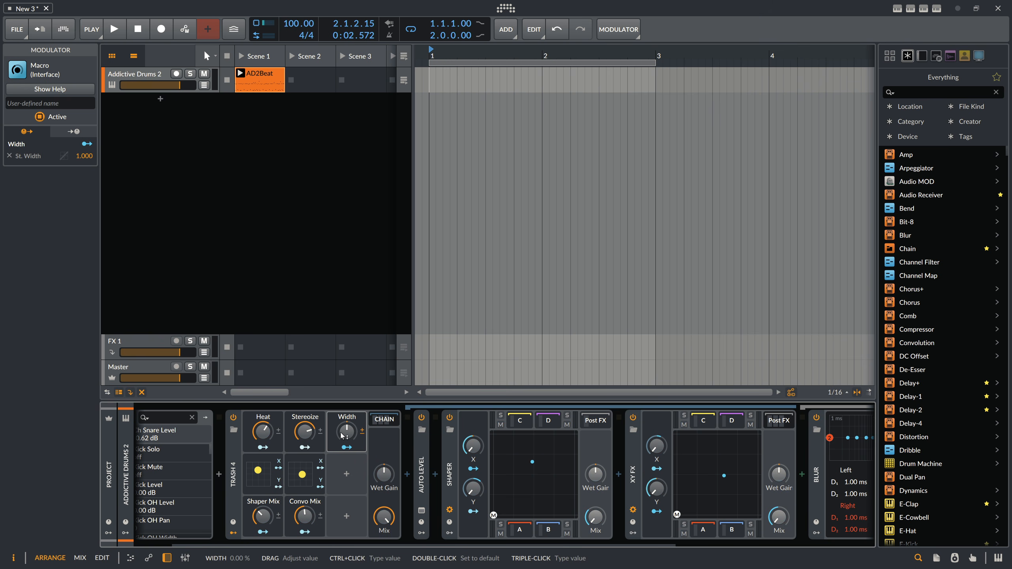
# Play the beat while sweeping the Width macro between −100% and 100%, return it near the centre and stop playback.
pyautogui.moveTo(342, 436)
pyautogui.mouseDown()
pyautogui.moveTo(342, 449)
pyautogui.moveTo(342, 424)
pyautogui.mouseUp()
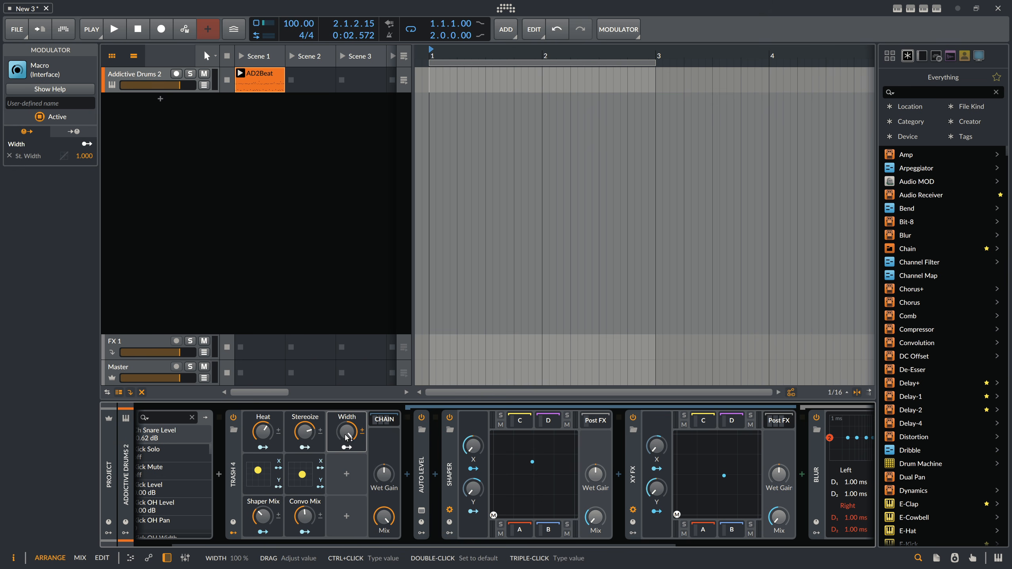
pyautogui.press('space')
pyautogui.moveTo(351, 436); pyautogui.dragTo(351, 530)
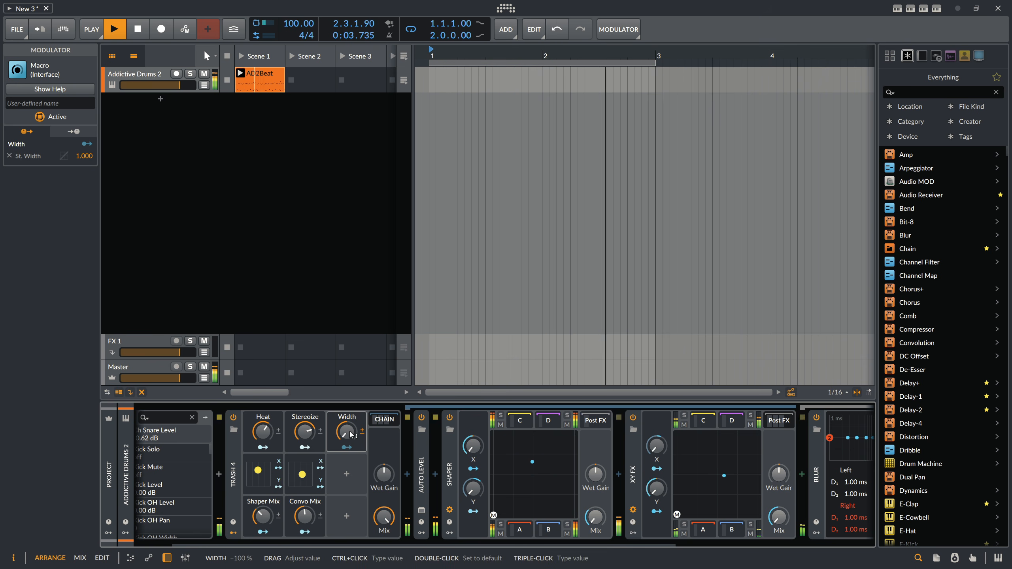
pyautogui.moveTo(350, 435); pyautogui.dragTo(350, 388)
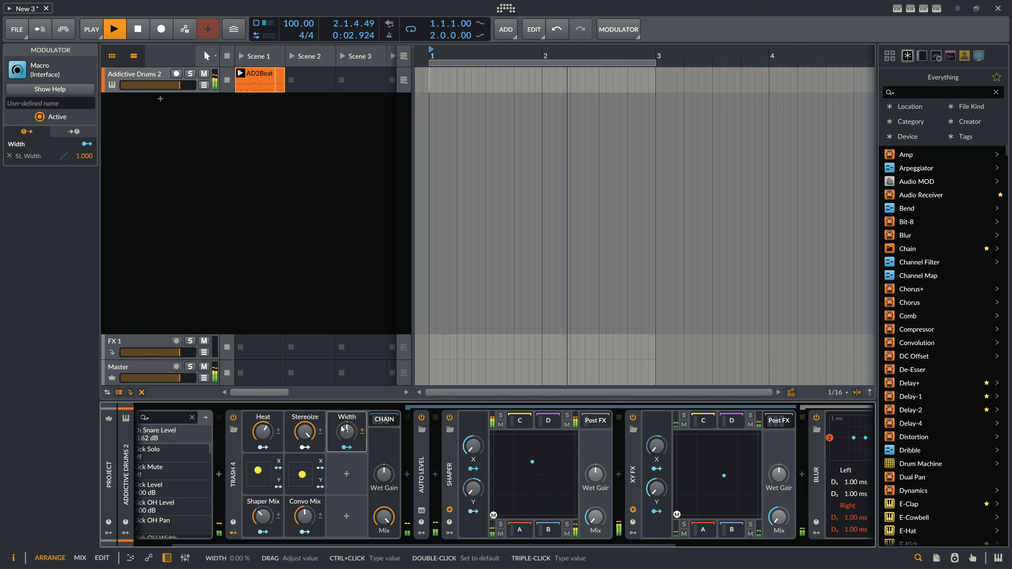
pyautogui.moveTo(350, 435); pyautogui.dragTo(351, 387)
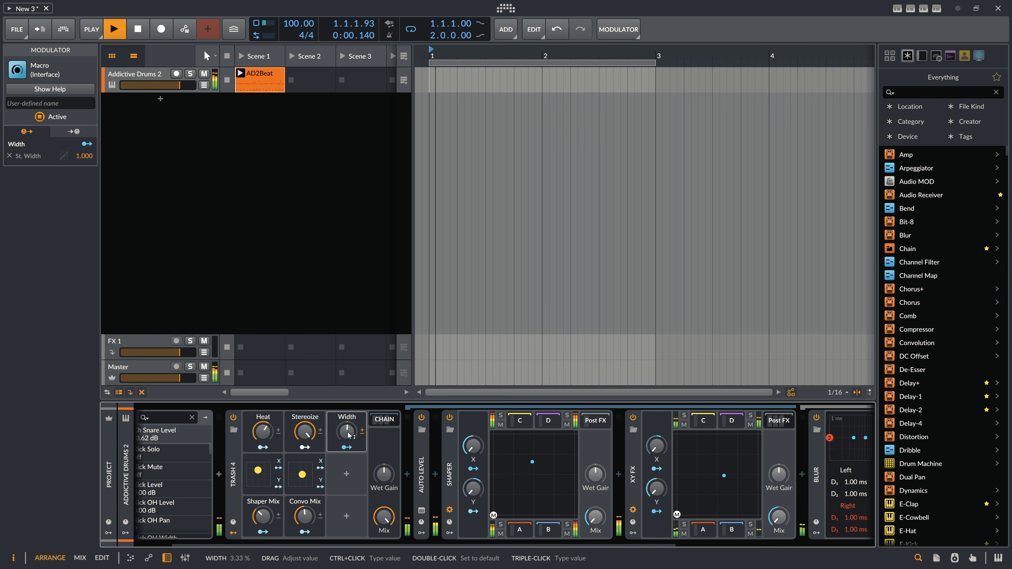
pyautogui.press('space')
# Insert an Envelope Follower modulator in the slot below the Width macro in Trash 4.
pyautogui.hotkey('alt', 'Tab')
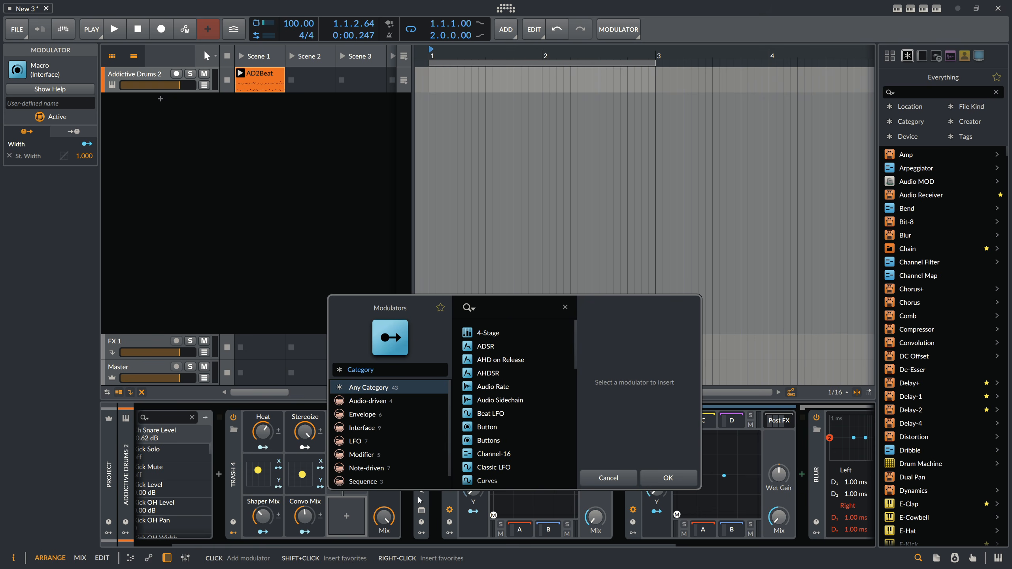
pyautogui.click(608, 478)
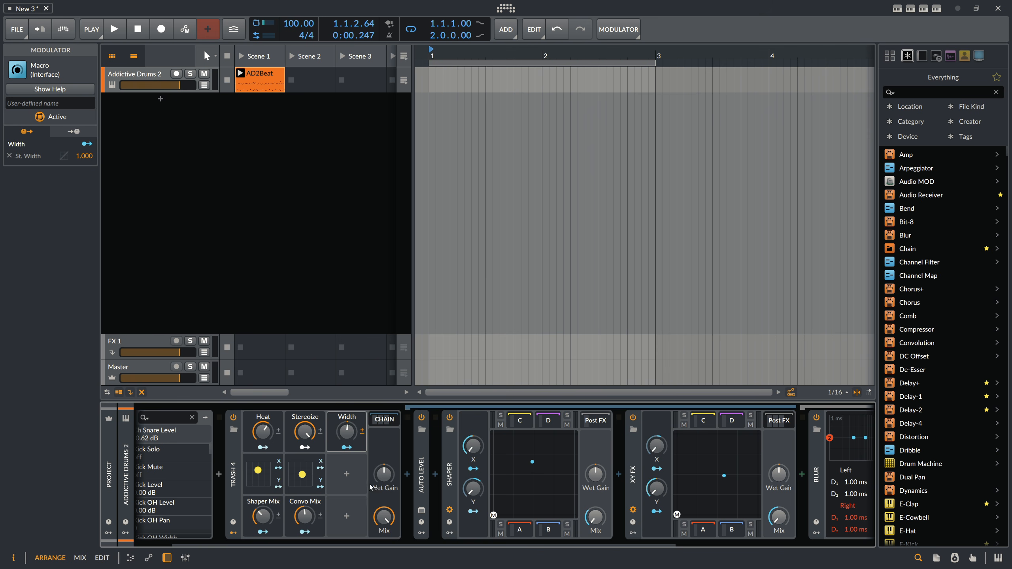
pyautogui.click(346, 474)
pyautogui.write('env')
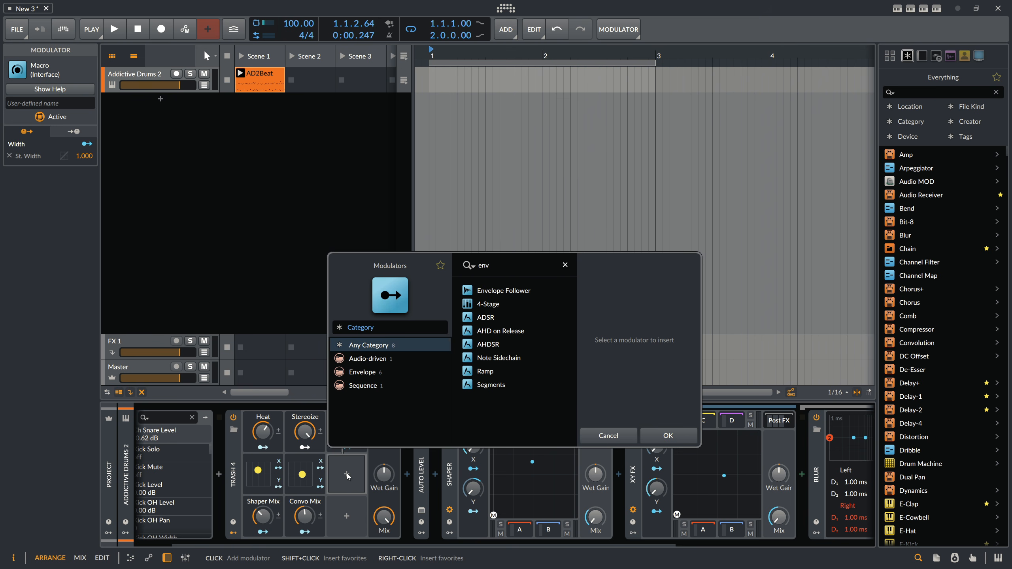
pyautogui.press('Return')
pyautogui.click(347, 475)
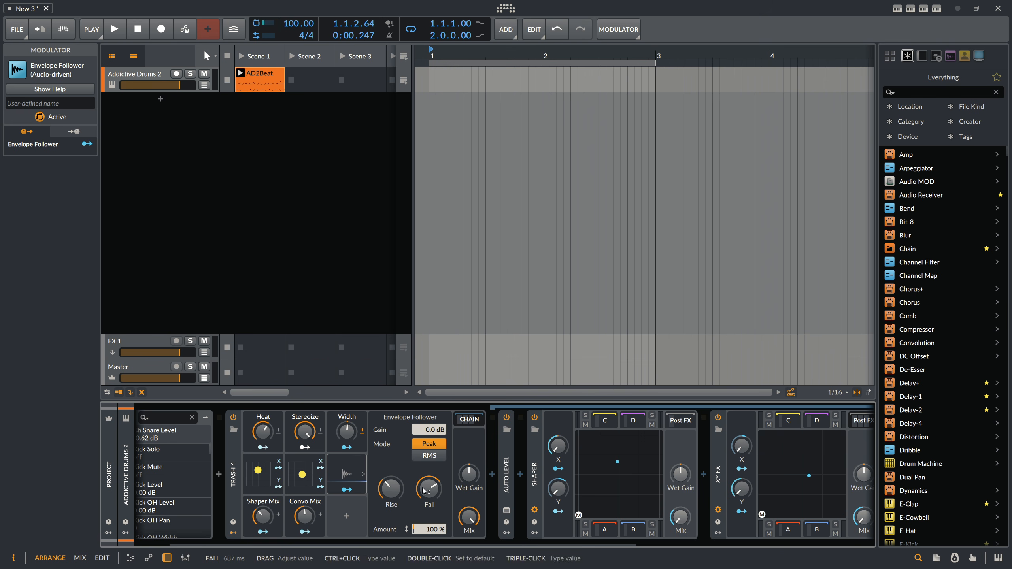
# Map the Envelope Follower to Shaper X 0.360 and Y 0.287, and to Convolution X −0.34 and Y 0.440.
pyautogui.click(352, 491)
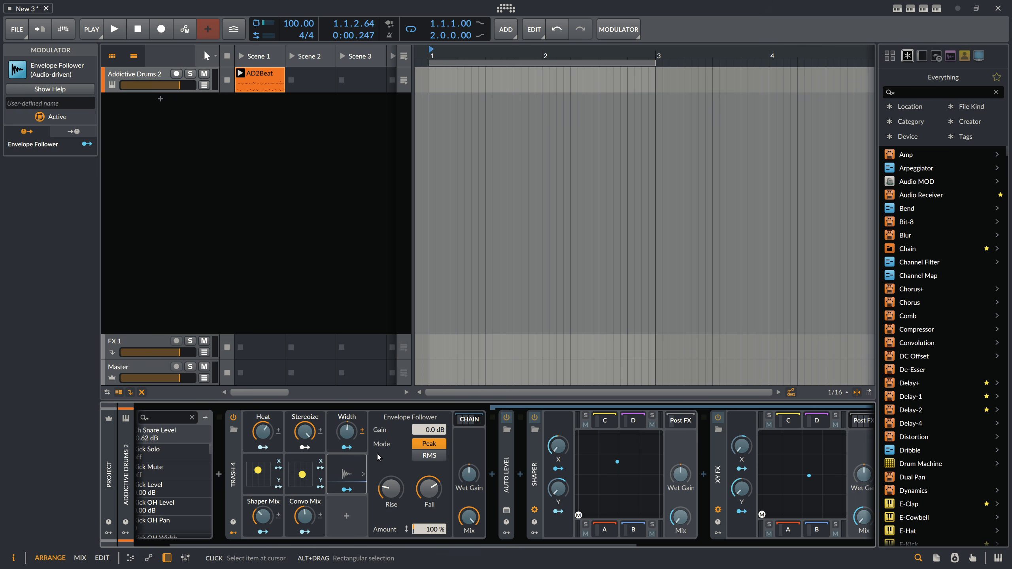
pyautogui.hotkey('alt', 'Tab')
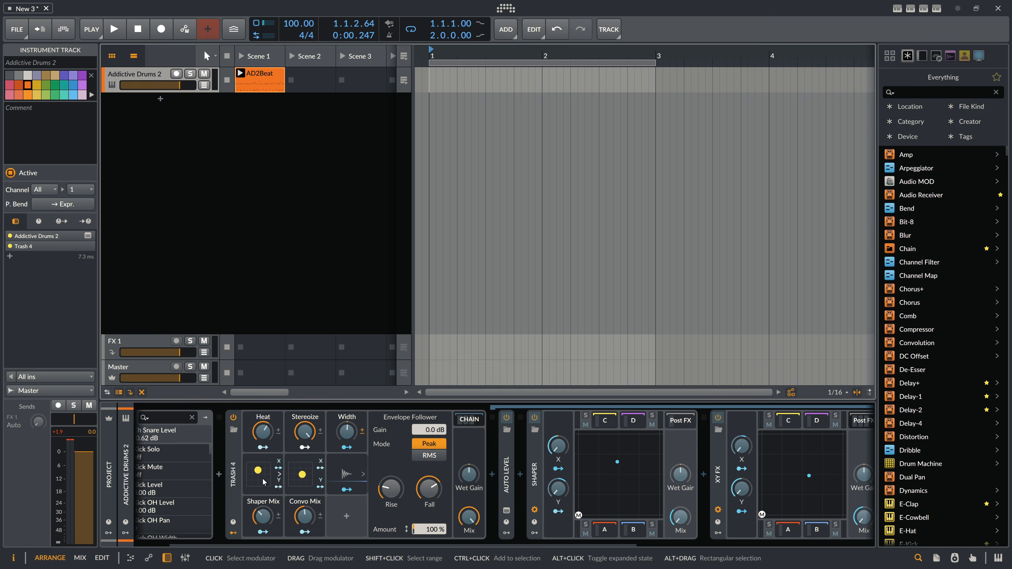
pyautogui.click(270, 466)
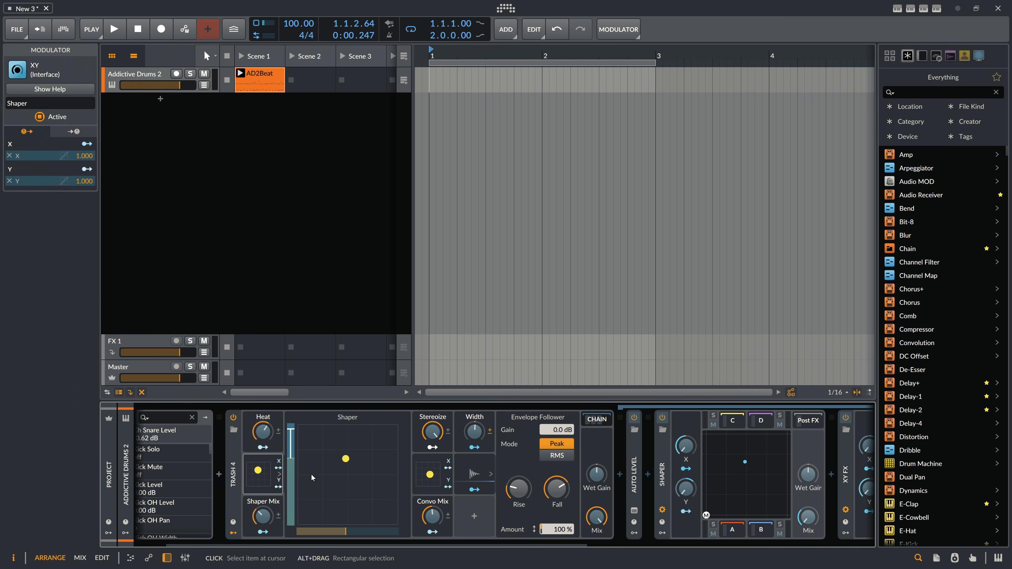
pyautogui.click(426, 470)
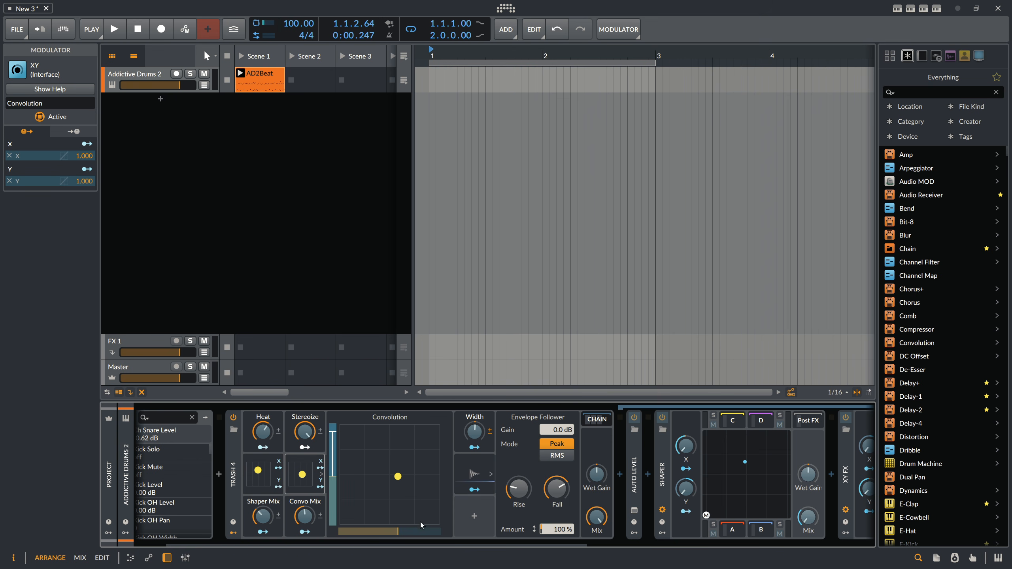
pyautogui.moveTo(398, 533); pyautogui.dragTo(351, 508)
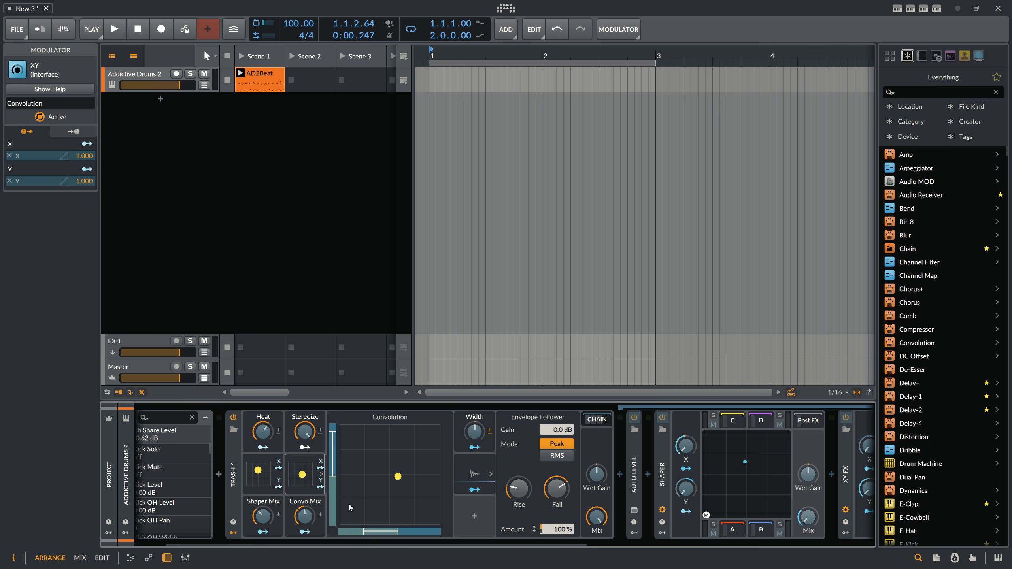
pyautogui.click(474, 489)
# During playback, set the Envelope Follower's rise to about 6 ms, adjust its fall, and lower its gain to −8.1 dB while nudging the Convolution point.
pyautogui.press('space')
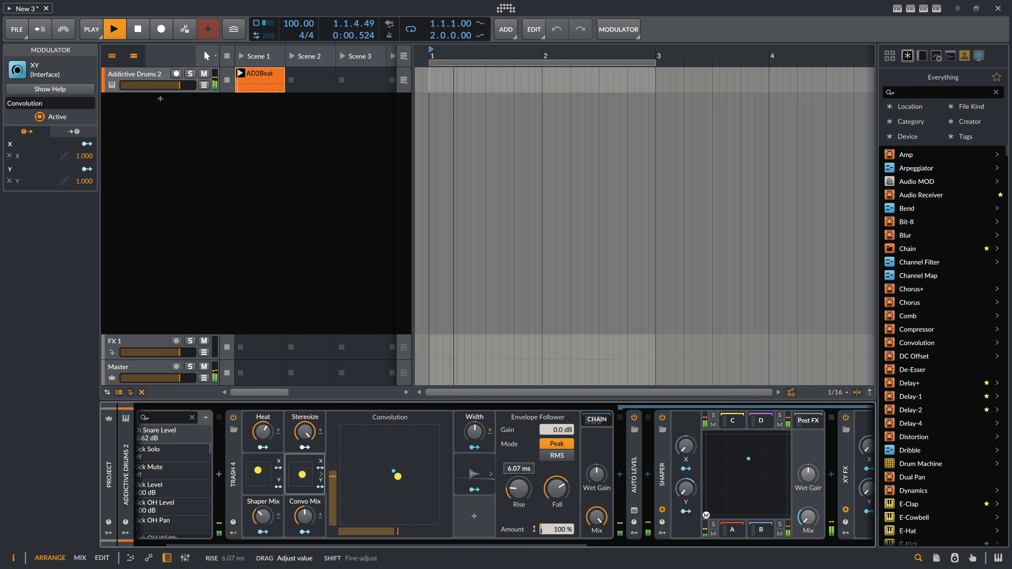
pyautogui.click(321, 474)
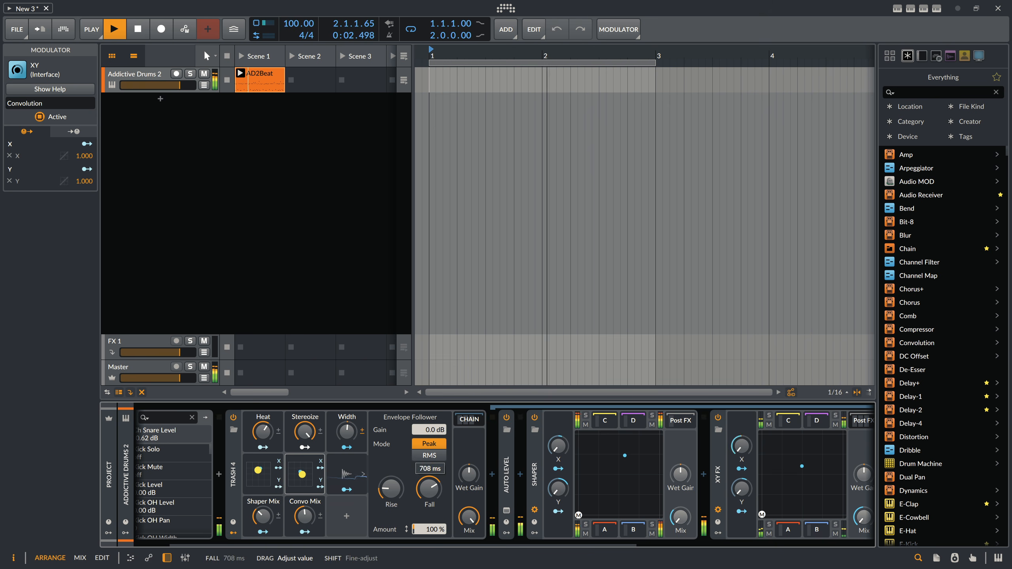
pyautogui.moveTo(429, 487); pyautogui.dragTo(428, 497)
pyautogui.moveTo(426, 432); pyautogui.dragTo(426, 471)
pyautogui.moveTo(302, 475); pyautogui.dragTo(304, 478)
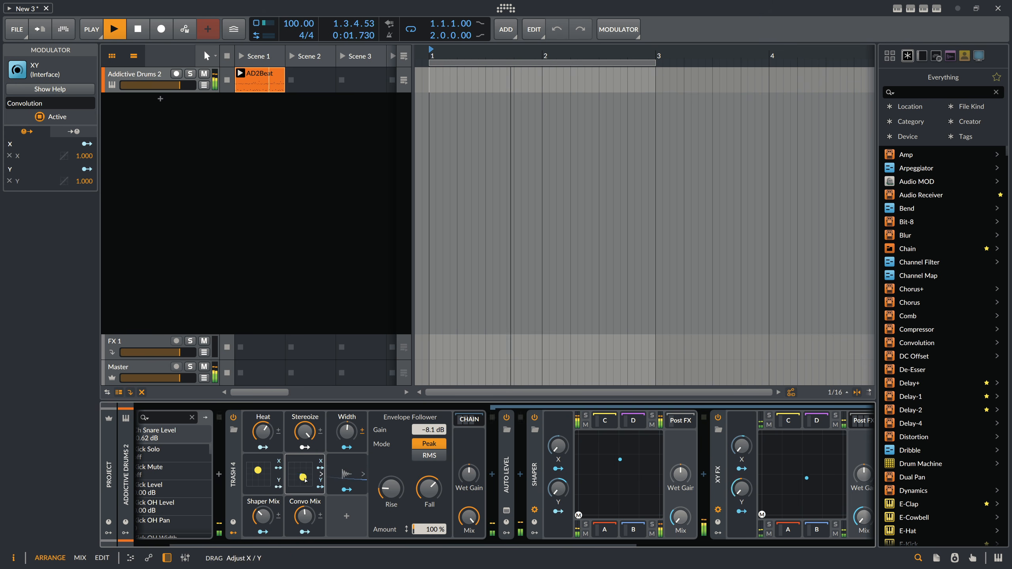
# Raise the Envelope Follower's gain to +8.8 dB, reposition both XY points, set Convo Mix to 100% and stop playback.
pyautogui.click(279, 474)
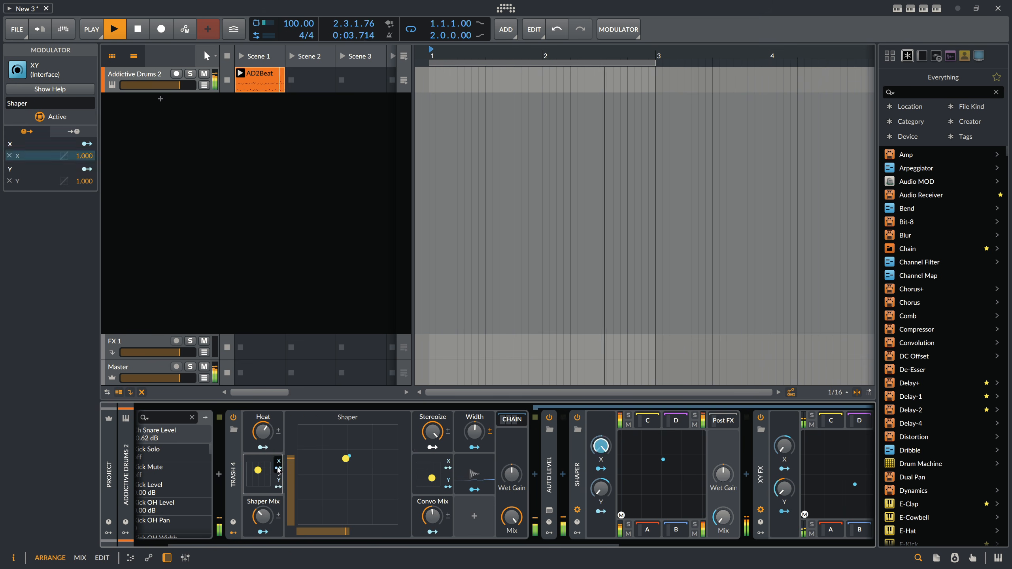
pyautogui.click(279, 474)
pyautogui.click(345, 474)
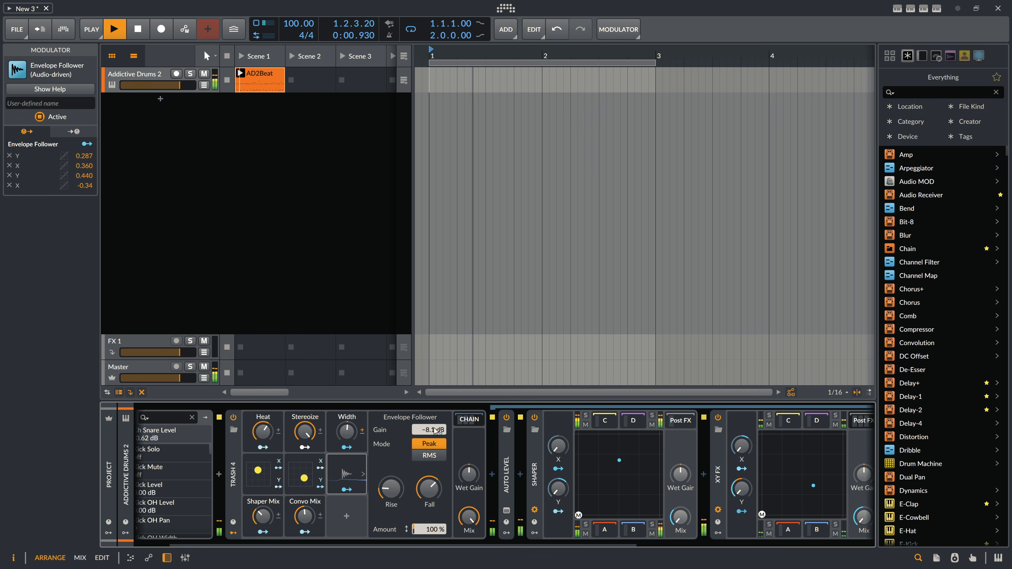
pyautogui.moveTo(429, 430); pyautogui.dragTo(429, 442)
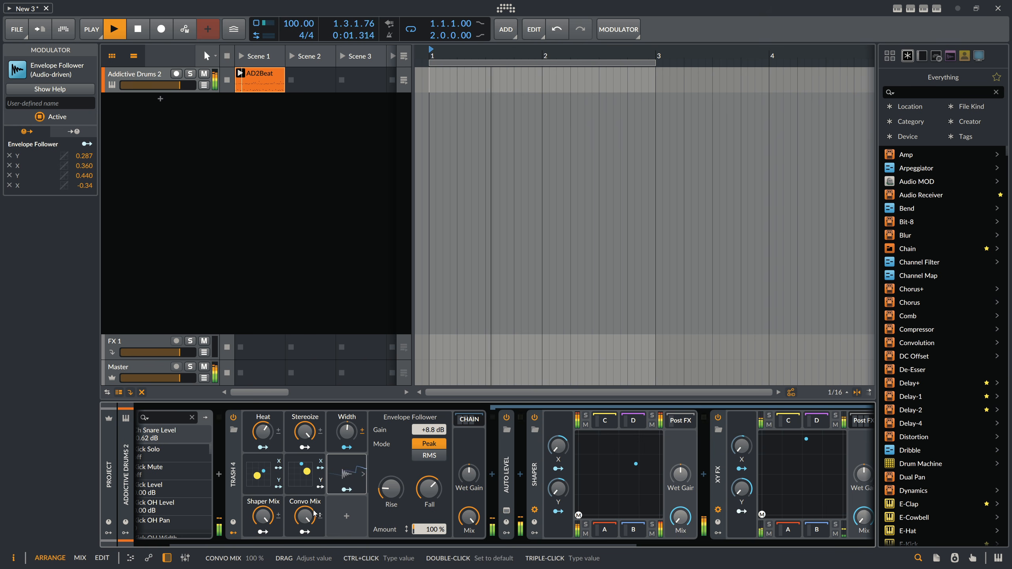
pyautogui.press('space')
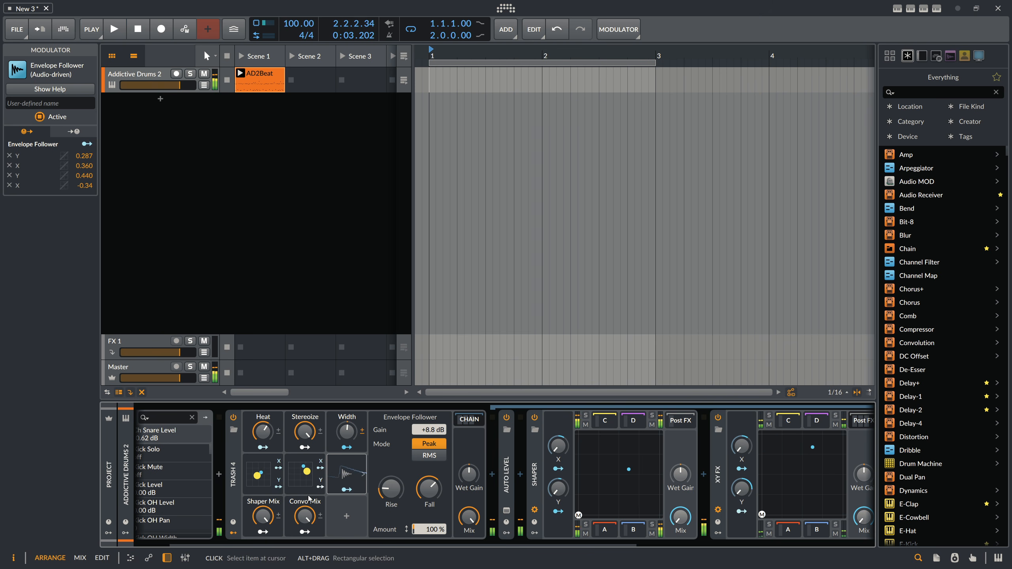
# Check the filter section of the Trash reference, and insert a Filter+ device after XY FX in the chain.
pyautogui.hotkey('alt', 'Tab')
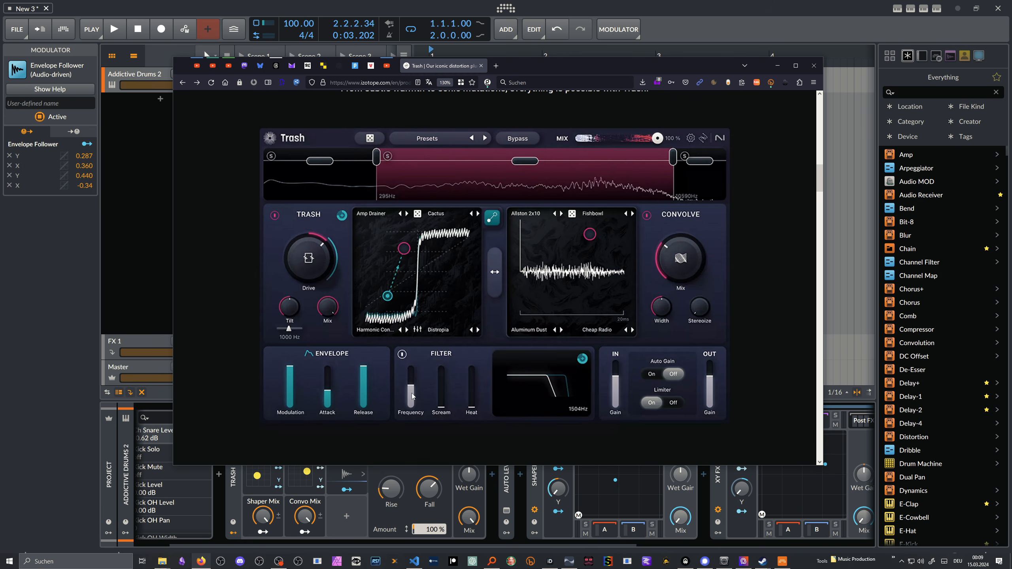
pyautogui.click(141, 259)
pyautogui.moveTo(495, 546); pyautogui.dragTo(788, 535)
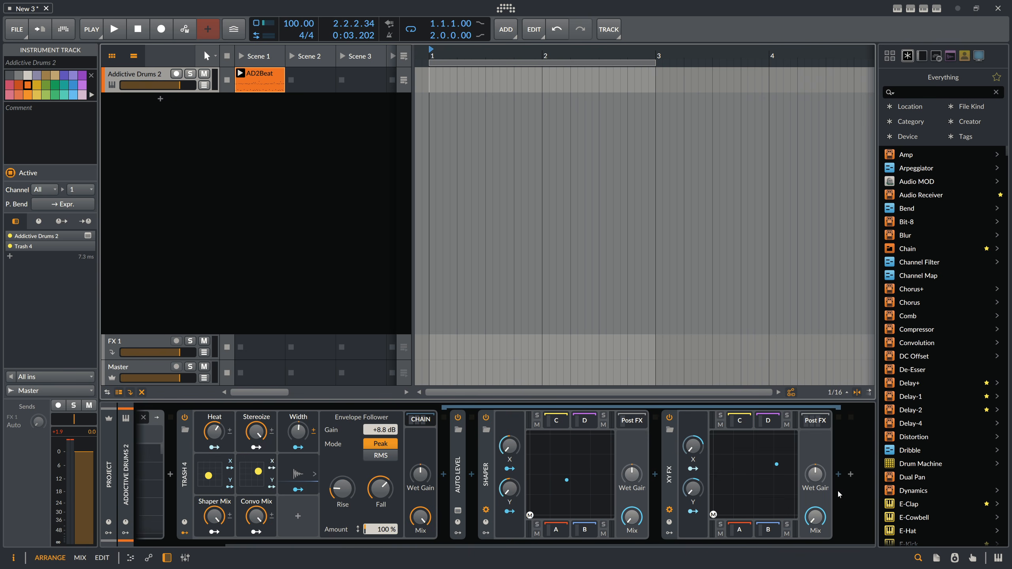
pyautogui.click(838, 475)
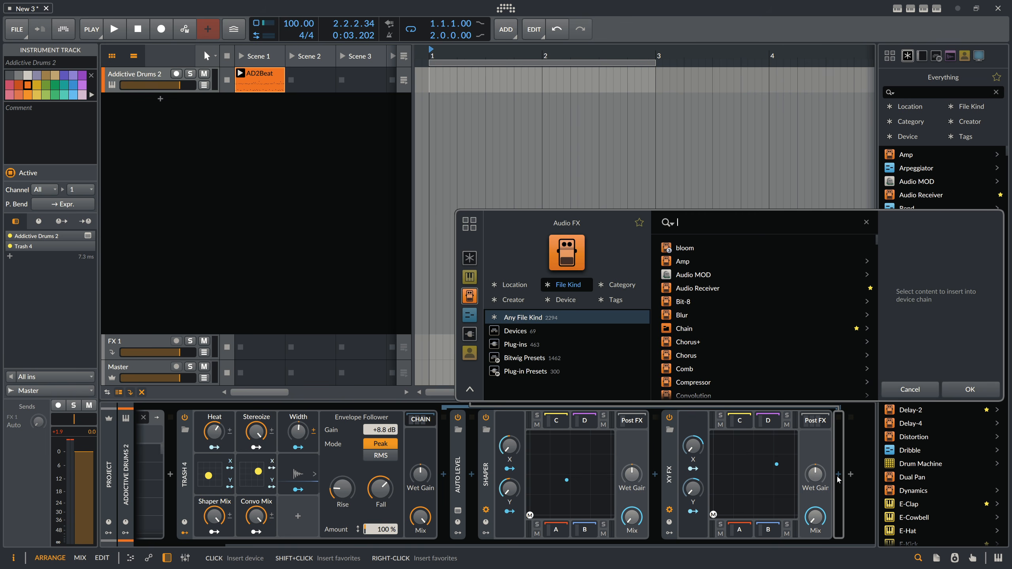
pyautogui.write('filter')
pyautogui.press('Return')
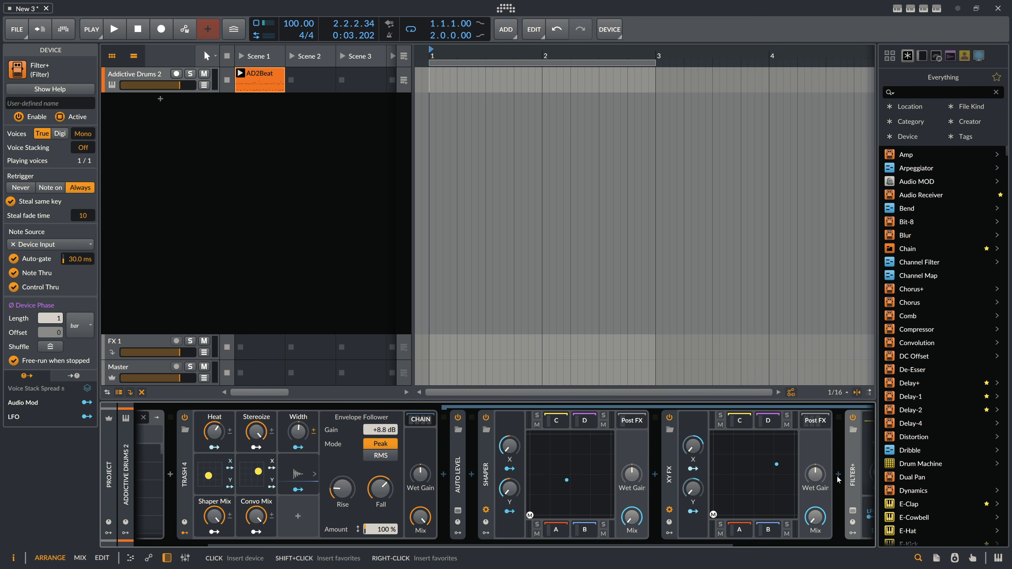
# Change the Filter+ waveshaper to Howl and keep its drive at 0.0 dB.
pyautogui.moveTo(666, 541); pyautogui.dragTo(855, 519)
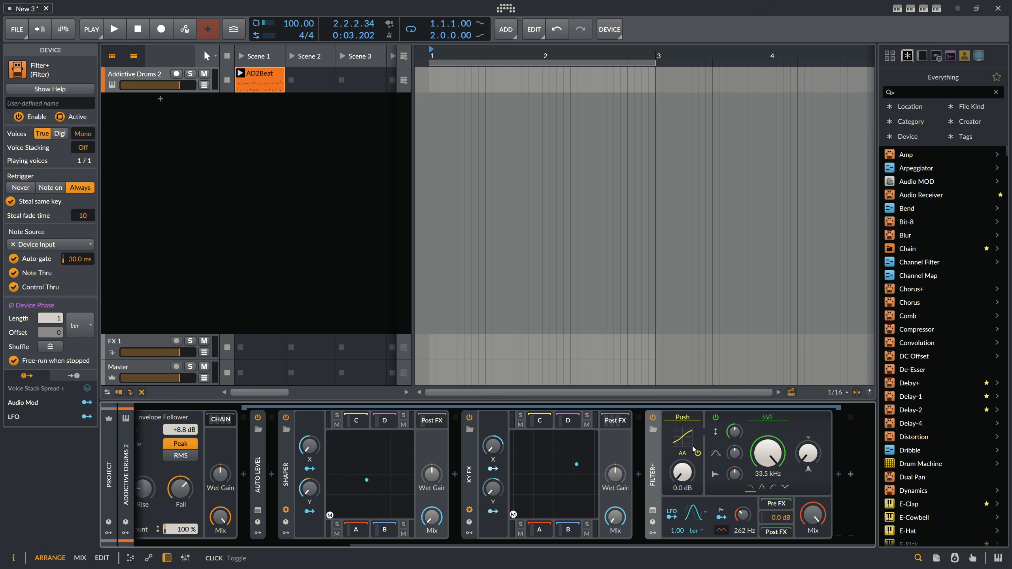
pyautogui.click(683, 418)
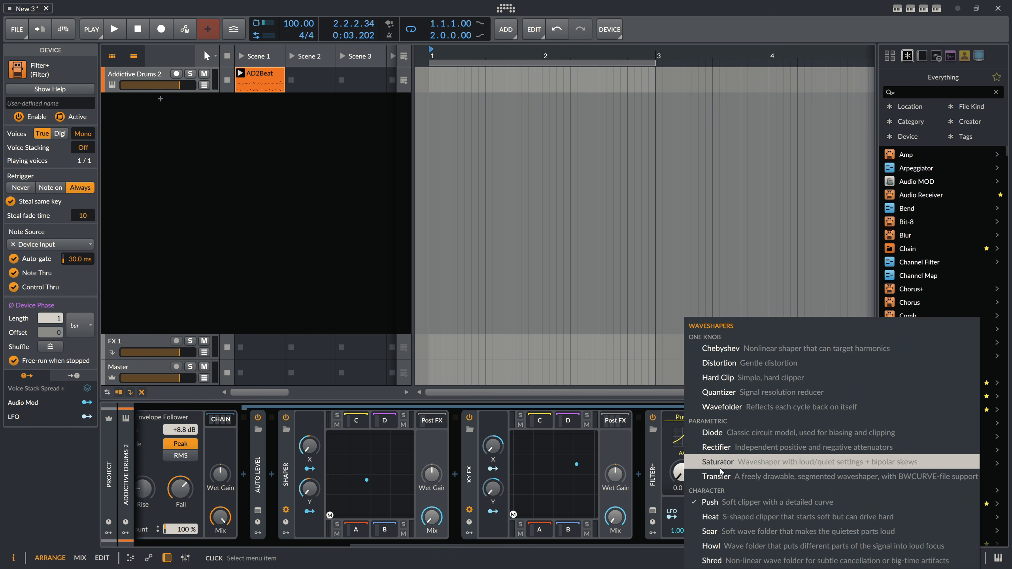
pyautogui.click(723, 546)
pyautogui.moveTo(687, 477)
pyautogui.mouseDown()
pyautogui.moveTo(687, 458)
pyautogui.moveTo(684, 475)
pyautogui.mouseUp()
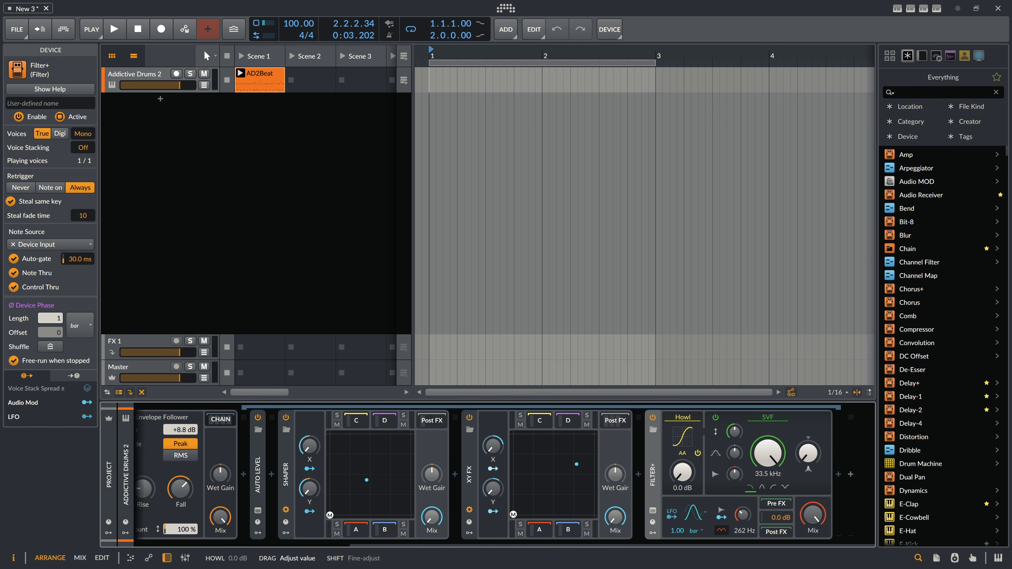
# Add a Macro modulator below the Envelope Follower in Trash 4 and name it Howl.
pyautogui.moveTo(678, 537); pyautogui.dragTo(417, 504)
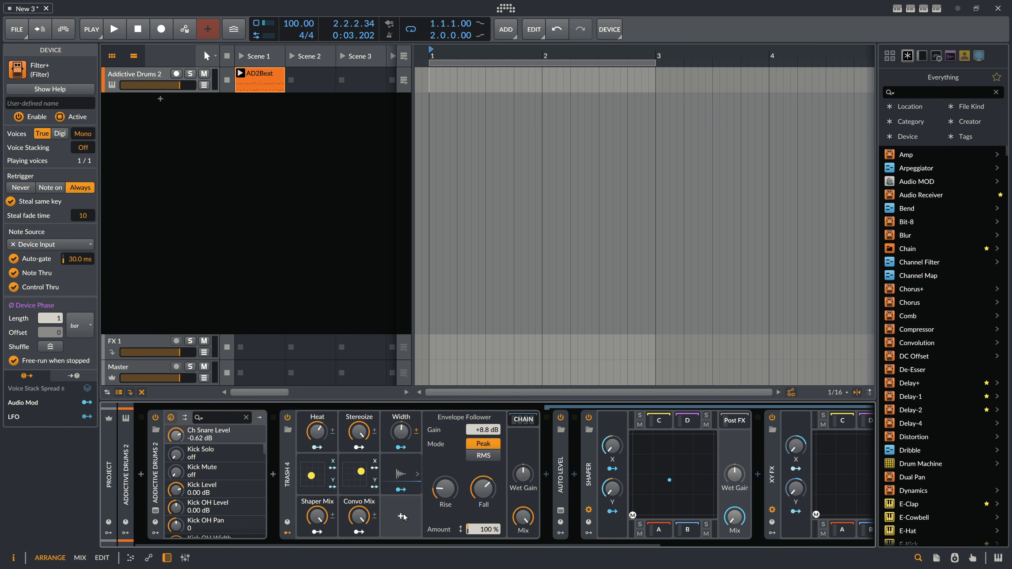
pyautogui.click(404, 515)
pyautogui.write('mac')
pyautogui.press('Down')
pyautogui.press('Return')
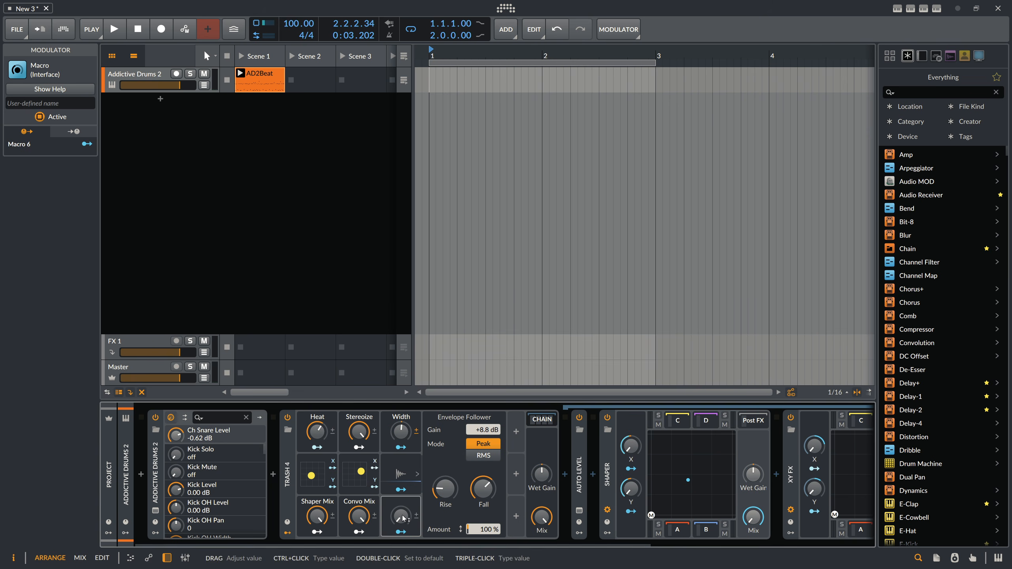
pyautogui.click(404, 501)
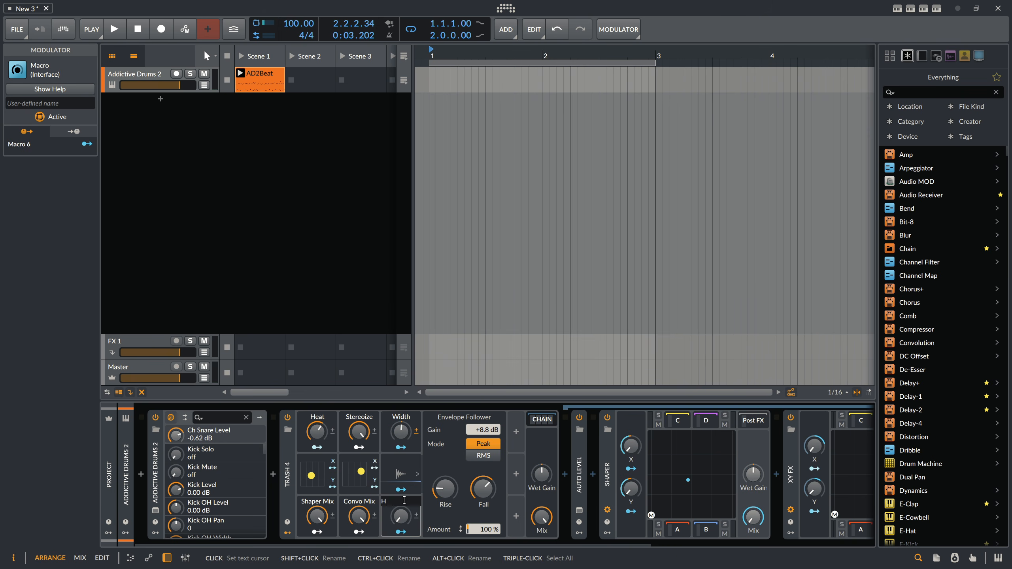
pyautogui.press('Return')
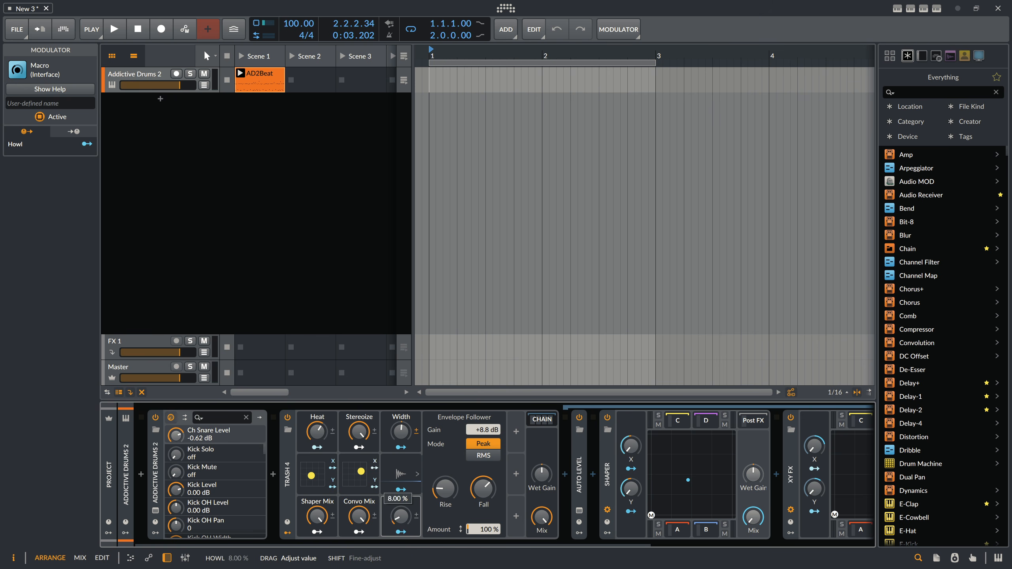
# Map the Howl macro to the Filter+ Howl drive with an amount of 40.00.
pyautogui.click(400, 530)
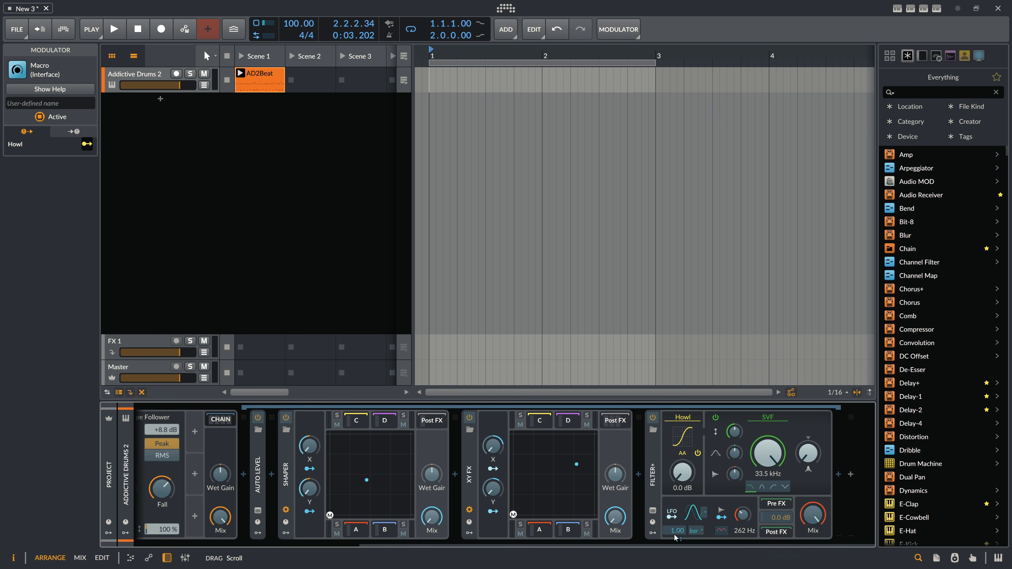
pyautogui.moveTo(689, 482); pyautogui.dragTo(673, 483)
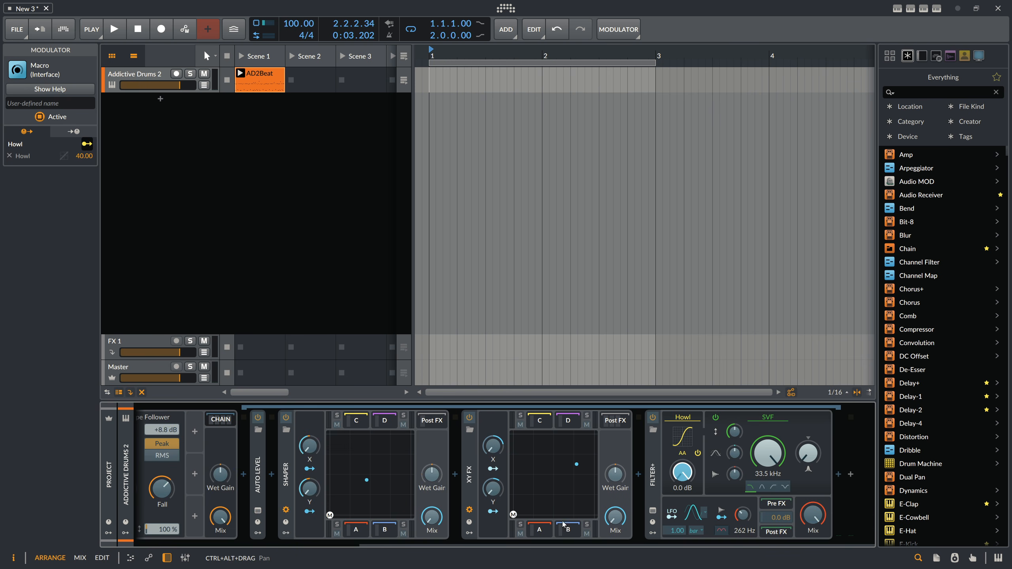
pyautogui.moveTo(540, 546); pyautogui.dragTo(329, 545)
pyautogui.click(383, 532)
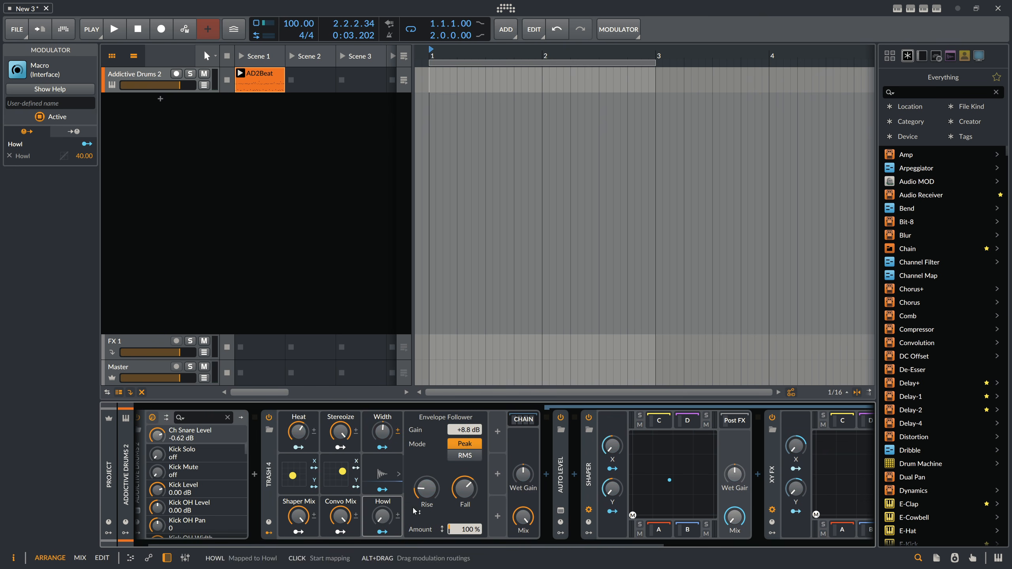
# Collapse the Envelope Follower's settings, add a Macro modulator beside Width in Trash 4 and name it Filter F.
pyautogui.click(498, 433)
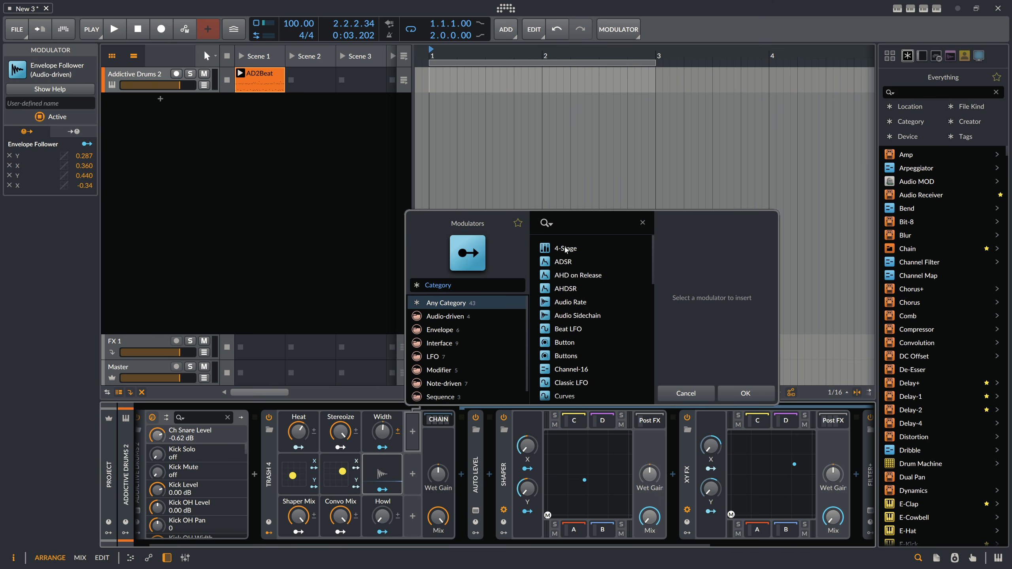
pyautogui.write('mac')
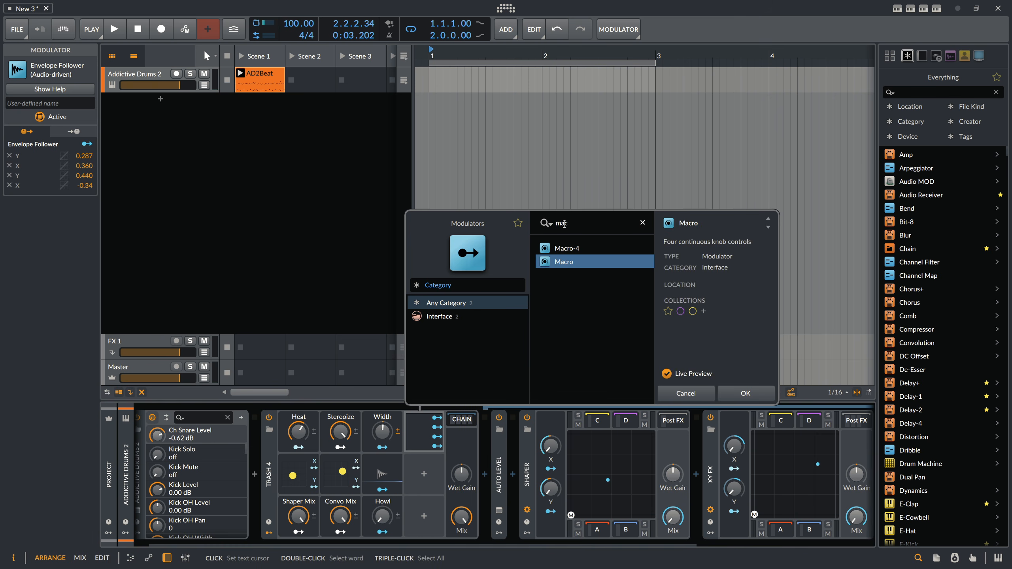
pyautogui.press('Return')
pyautogui.doubleClick(429, 416)
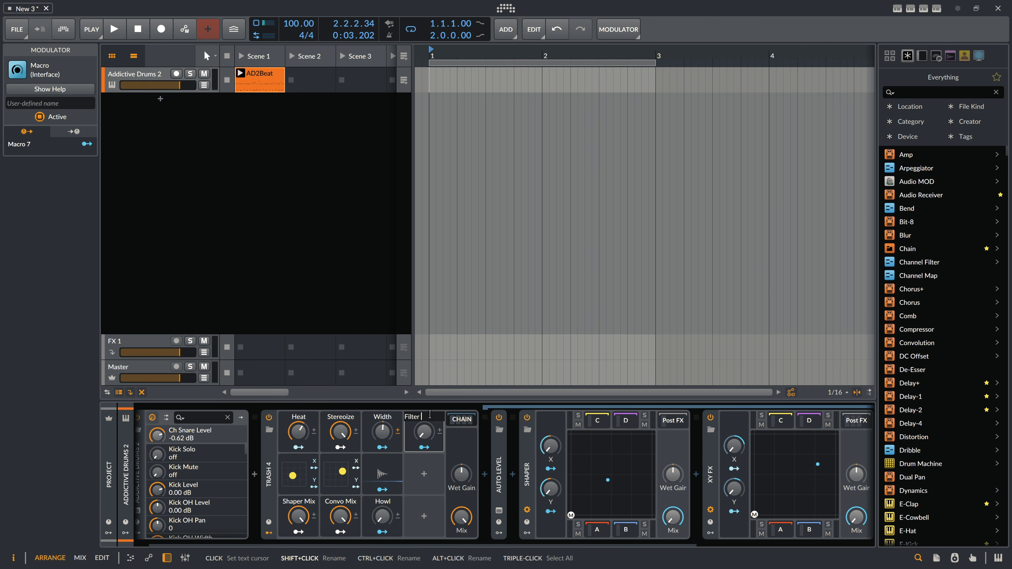
pyautogui.write('Filter F')
pyautogui.press('Return')
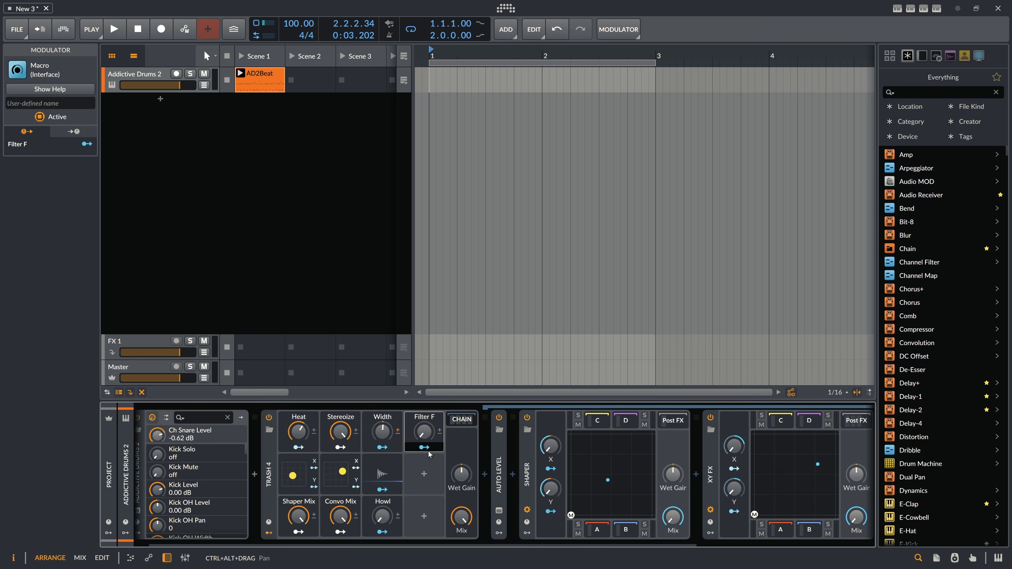
# Map the Filter F macro to the Filter+ cutoff with an amount of 129.0 and change the filter type to Ripple.
pyautogui.hscroll(5, 412, 533)
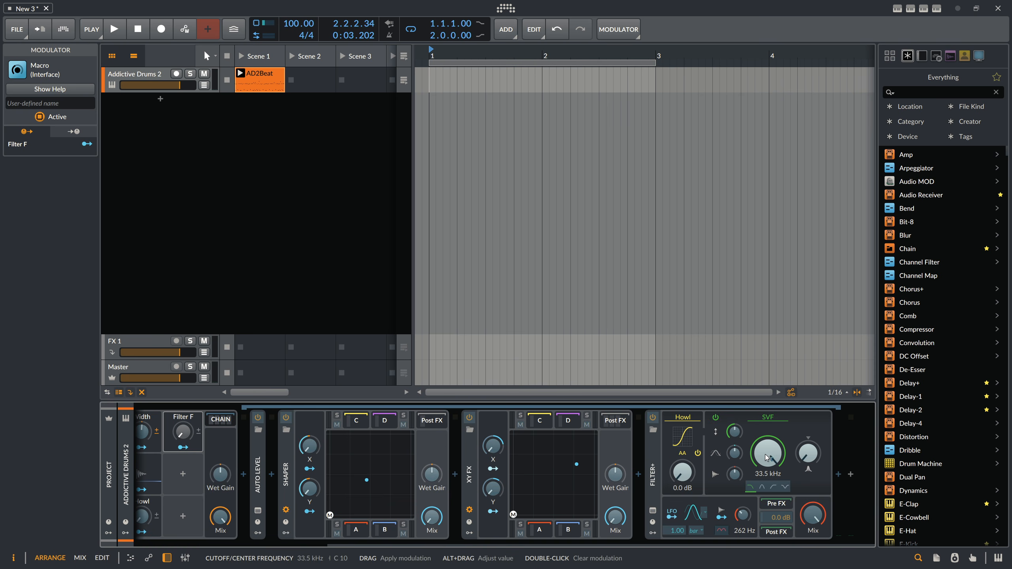
pyautogui.moveTo(766, 457); pyautogui.dragTo(749, 435)
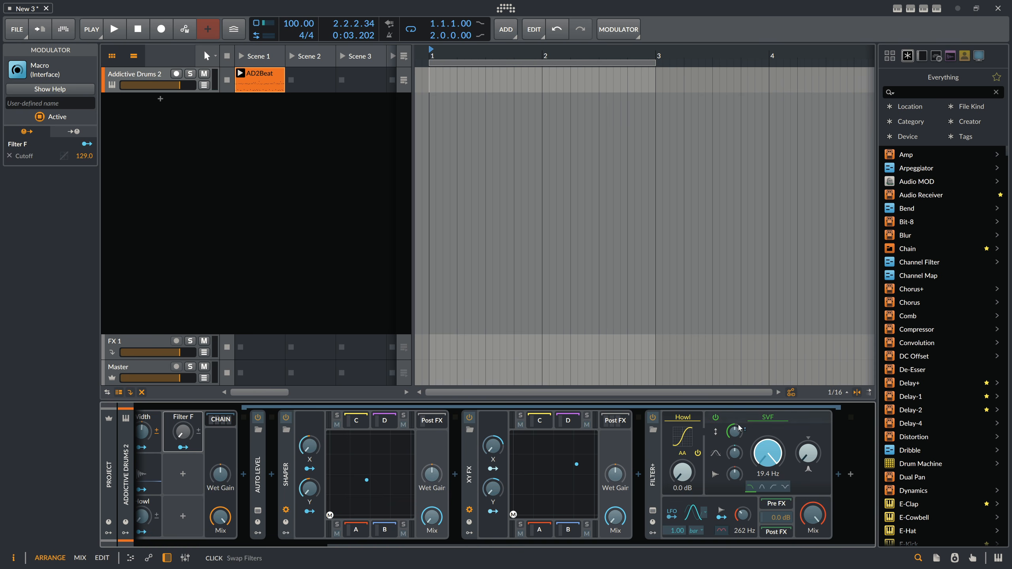
pyautogui.click(767, 417)
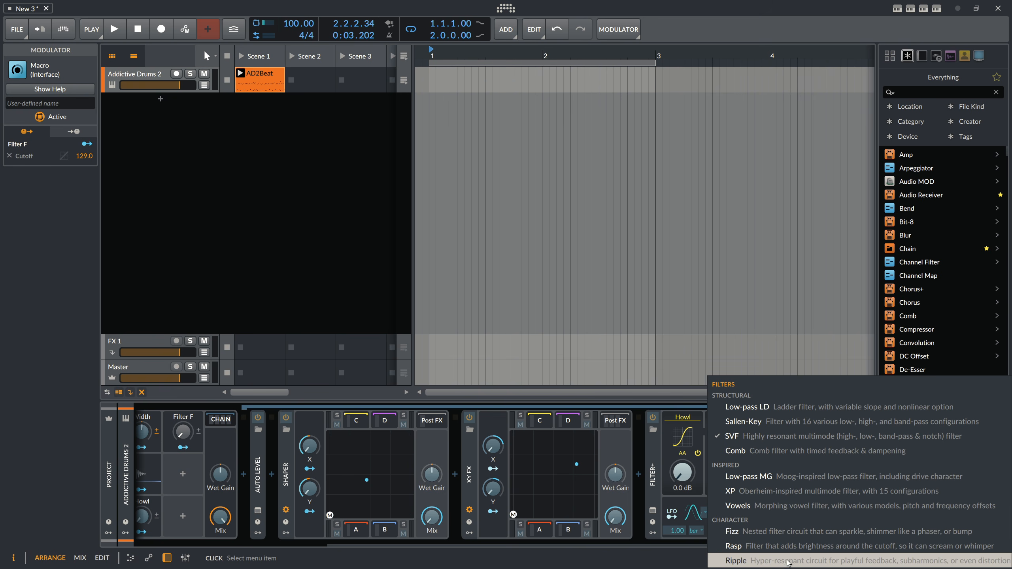
pyautogui.click(816, 561)
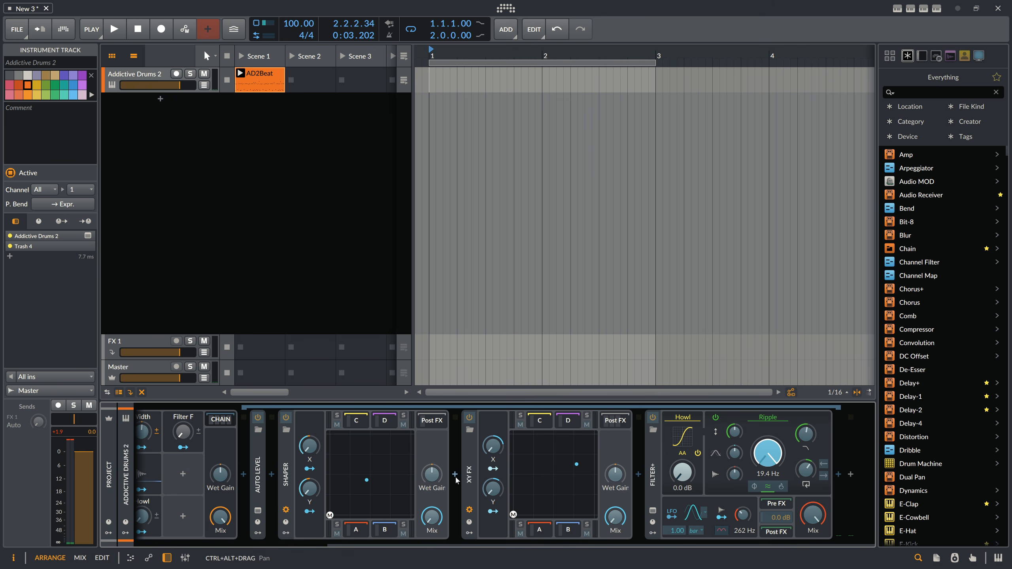
# Place a copy of the Auto Level device after Filter+ in the Trash 4 chain.
pyautogui.click(187, 446)
pyautogui.moveTo(257, 462)
pyautogui.mouseDown()
pyautogui.moveTo(803, 470)
pyautogui.moveTo(822, 458)
pyautogui.mouseUp()
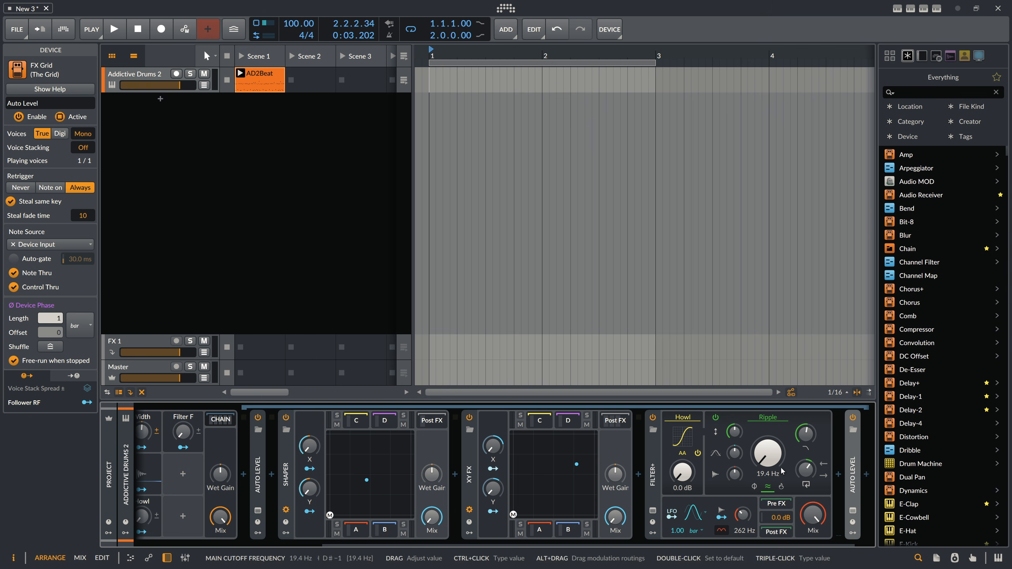
pyautogui.moveTo(767, 454); pyautogui.dragTo(810, 473)
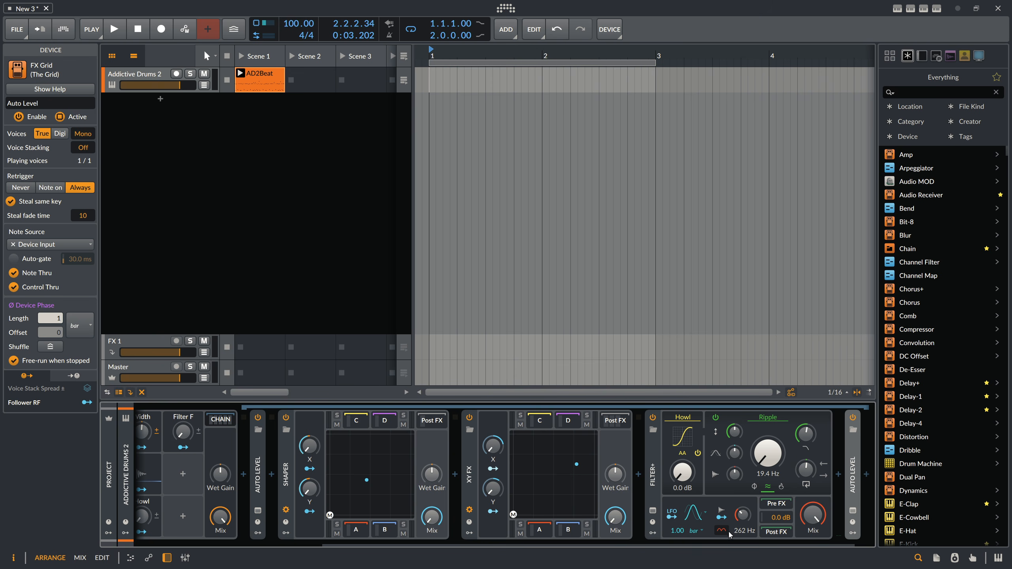
# Add a Macro modulator below Filter F in Trash 4 and name it Scream, checking the filter controls on the iZotope Trash web page.
pyautogui.scroll(5, 298, 475)
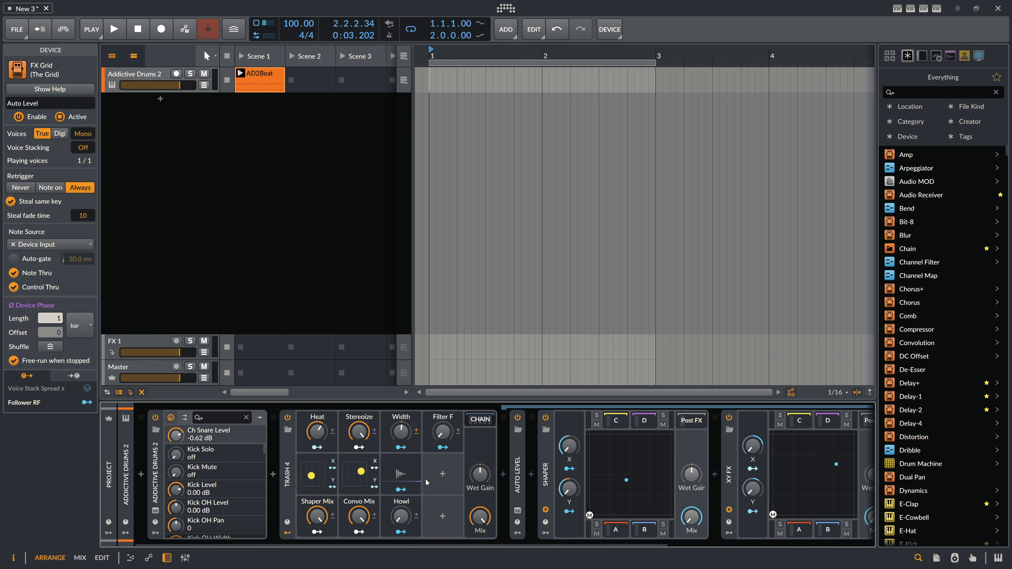
pyautogui.click(442, 475)
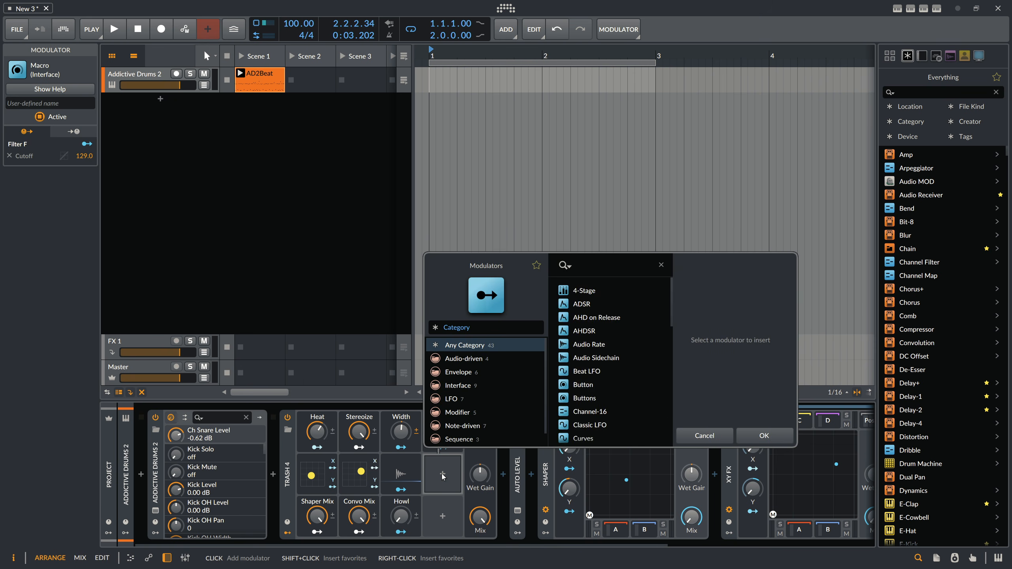
pyautogui.write('mac')
pyautogui.press('Return')
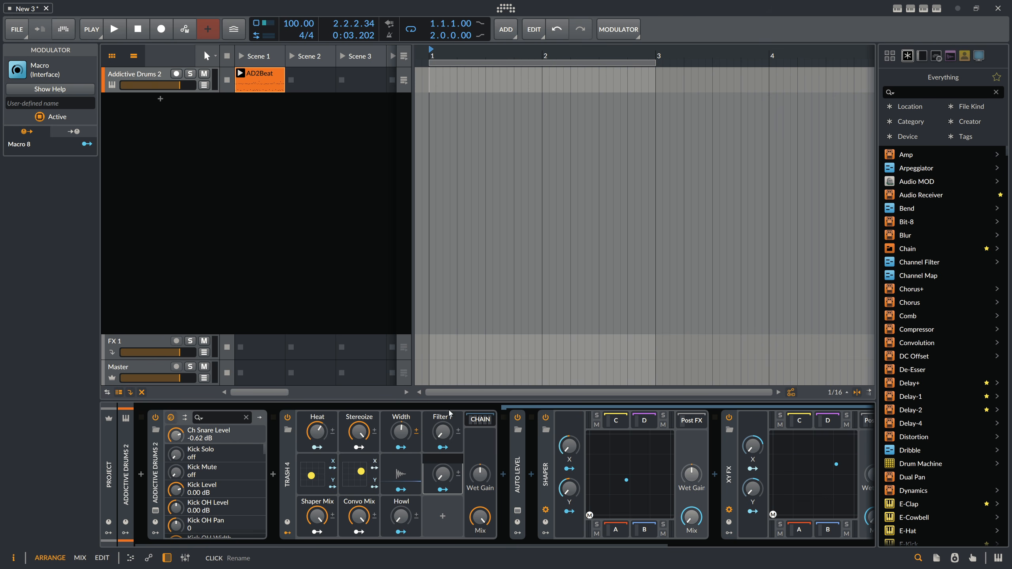
pyautogui.click(360, 280)
pyautogui.hotkey('alt', 'Tab')
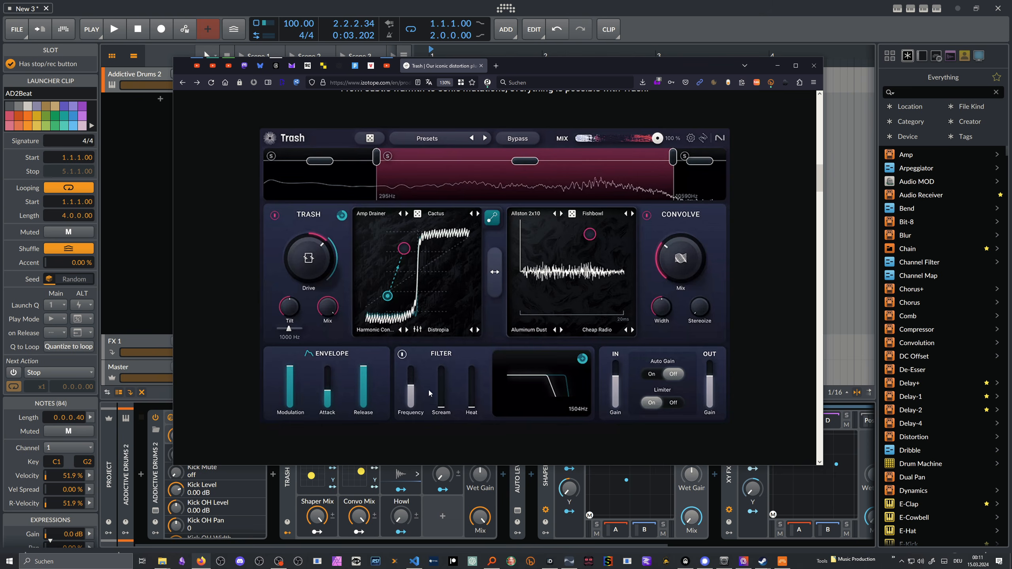
pyautogui.click(140, 267)
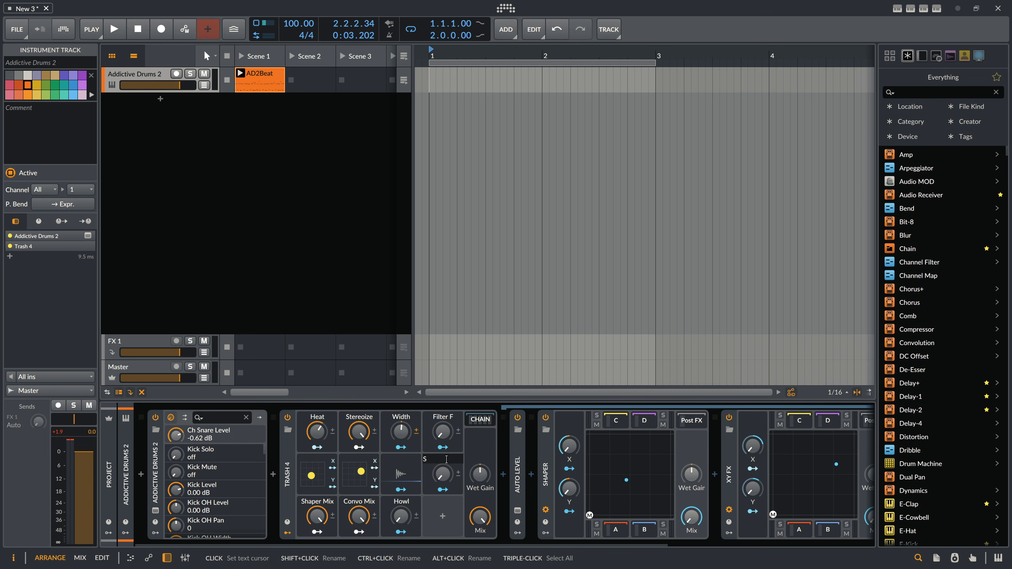
pyautogui.click(447, 459)
pyautogui.write('Scream')
pyautogui.press('Return')
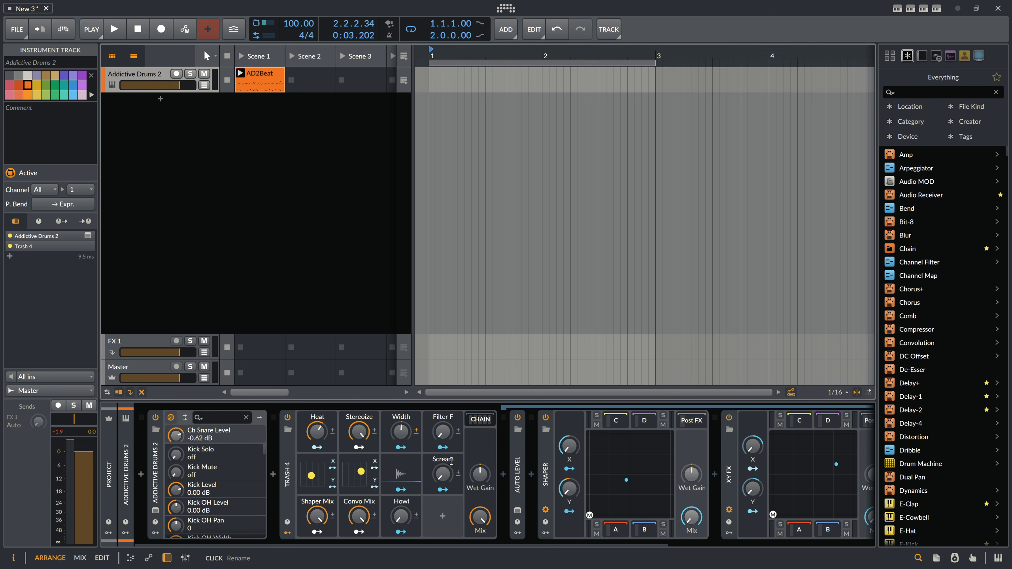
# Raise the Scream macro and map it to the Ripple filter's feedback gain with an amount of 0.660 during playback.
pyautogui.moveTo(443, 474); pyautogui.dragTo(446, 445)
pyautogui.press('space')
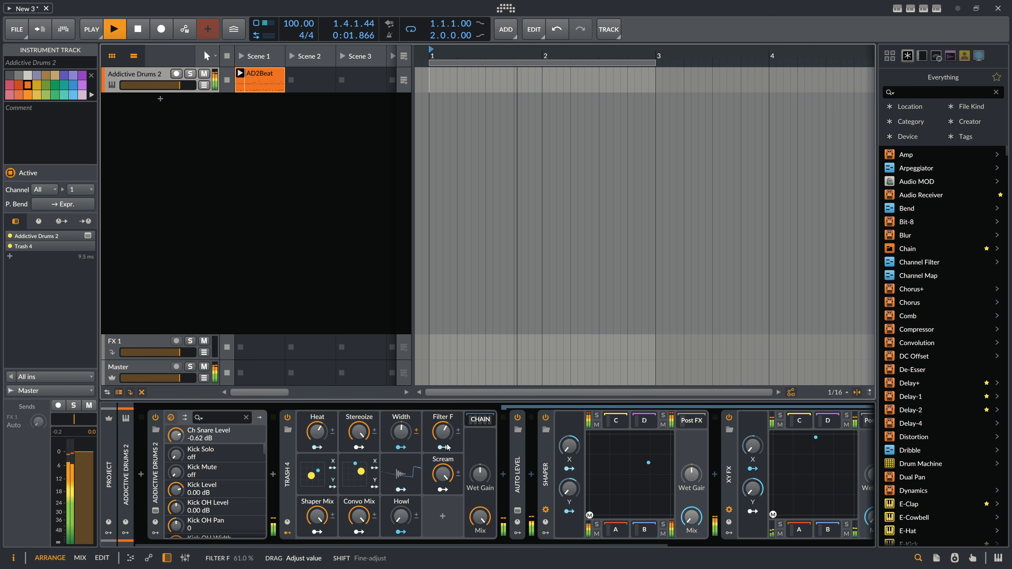
pyautogui.scroll(-5, 699, 520)
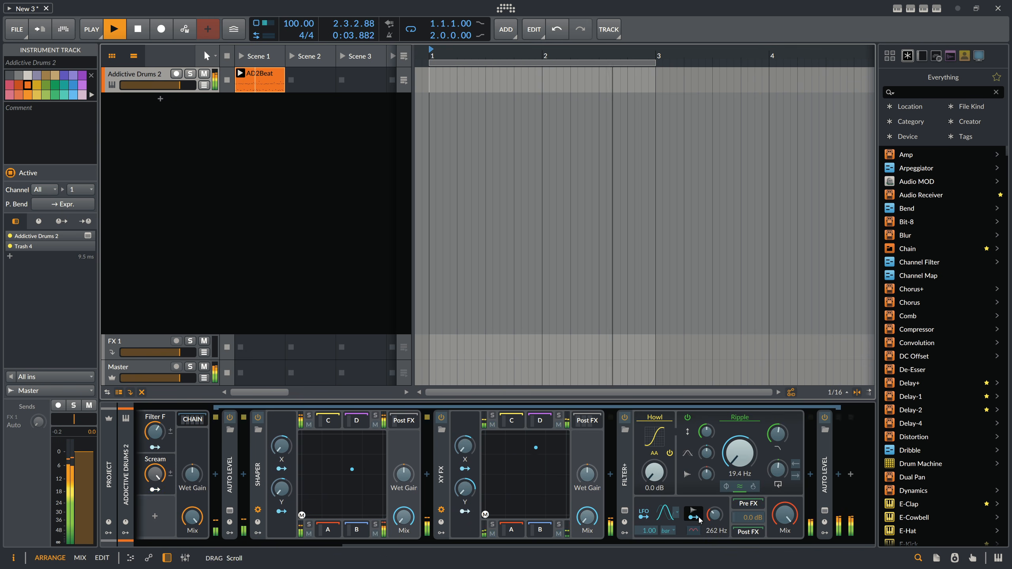
pyautogui.click(155, 489)
pyautogui.moveTo(778, 469); pyautogui.dragTo(778, 431)
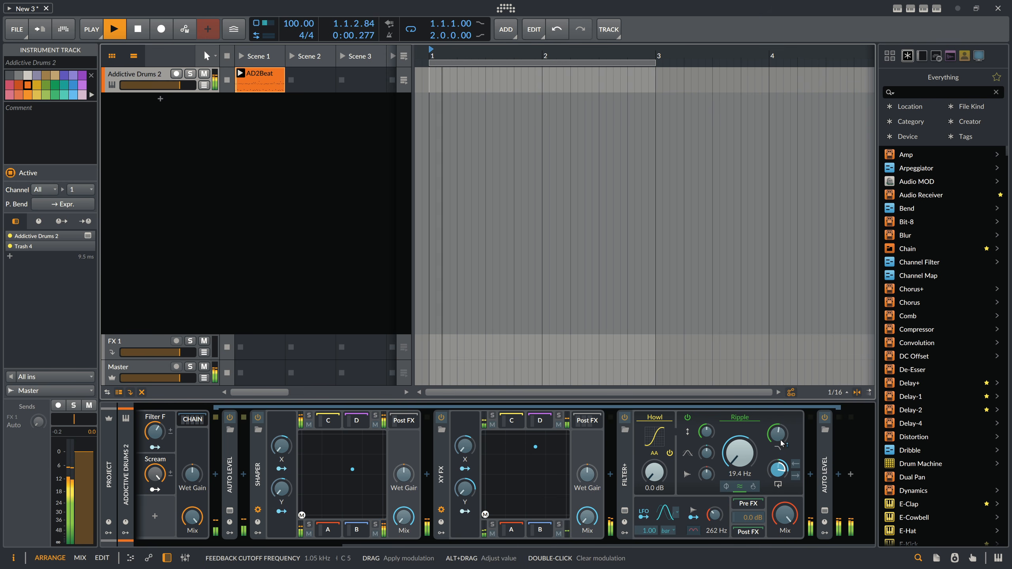
pyautogui.moveTo(778, 470); pyautogui.dragTo(778, 470)
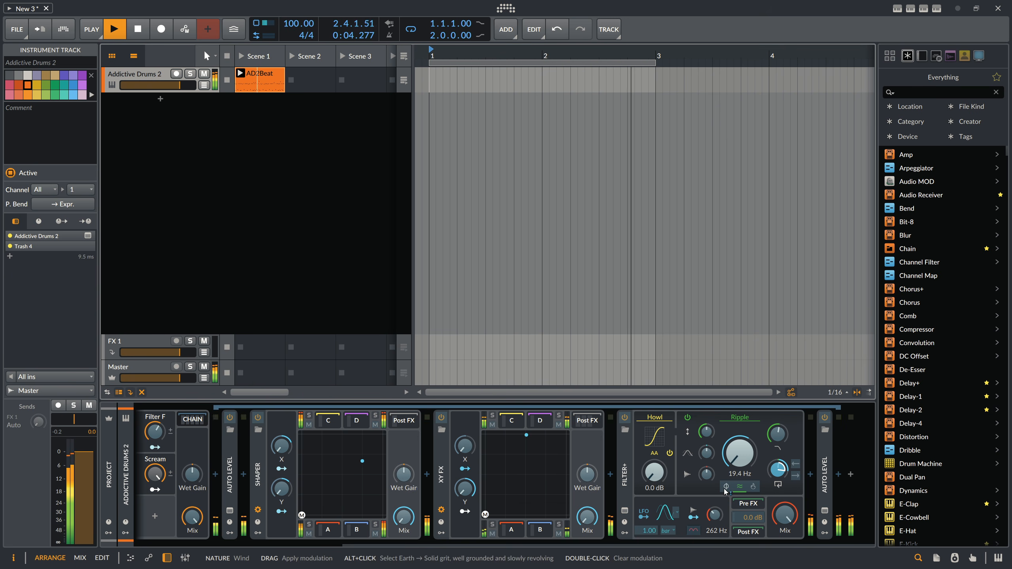
# Audition the filter with Convo Mix and Scream lowered and Filter F raised to 100 %, and stop playback.
pyautogui.scroll(5, 395, 520)
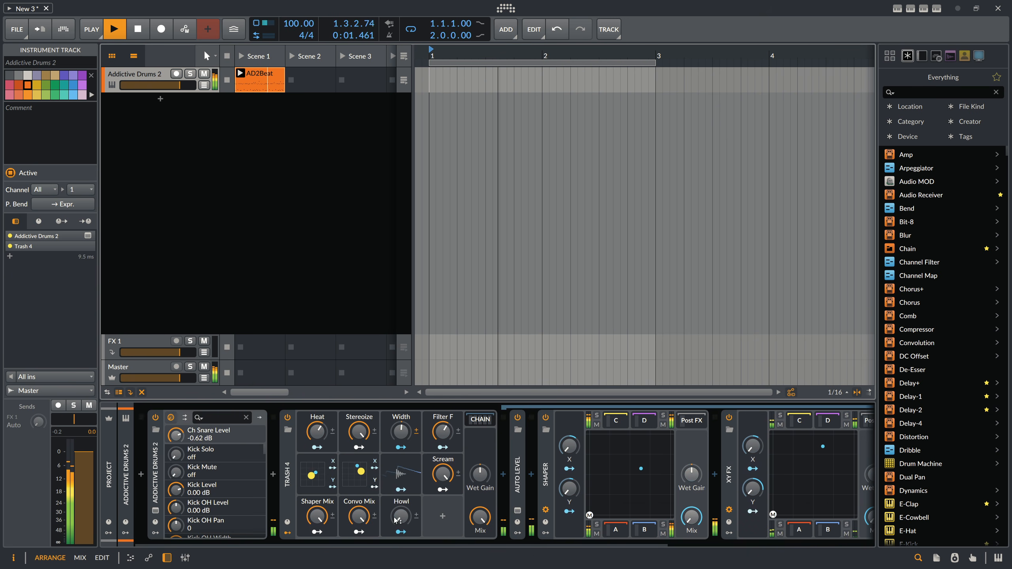
pyautogui.moveTo(356, 517); pyautogui.dragTo(356, 538)
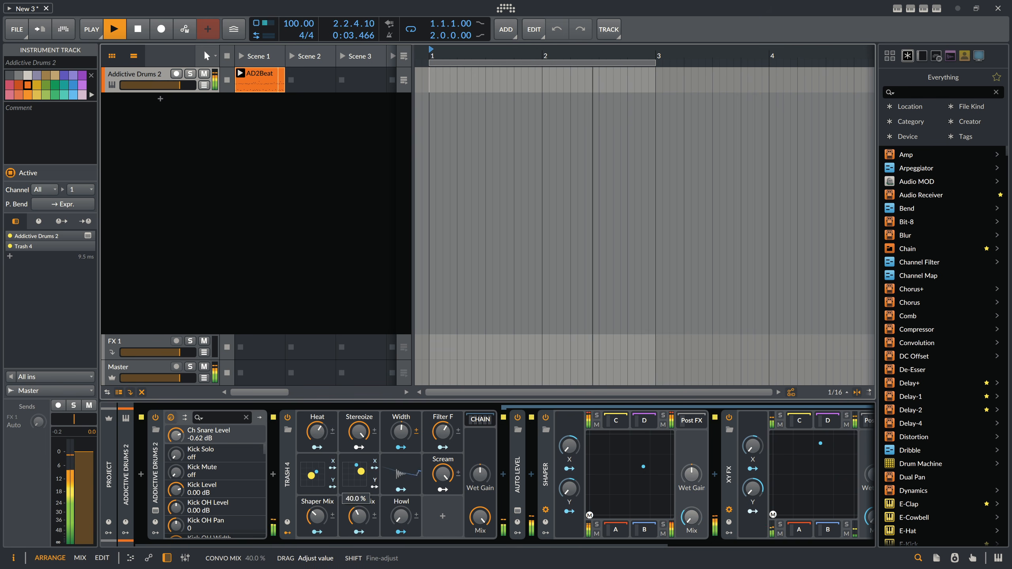
pyautogui.moveTo(442, 473); pyautogui.dragTo(442, 518)
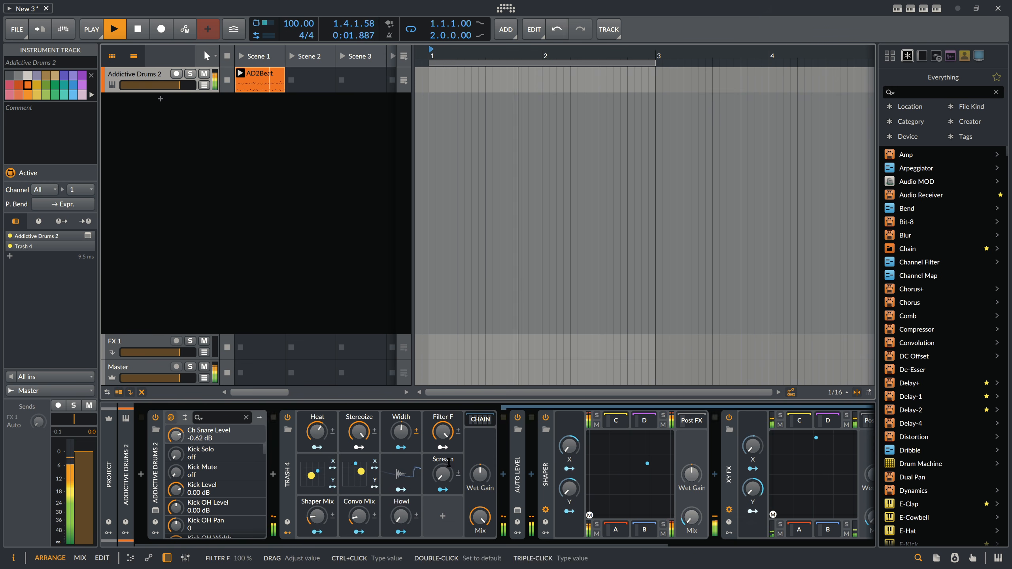
pyautogui.press('space')
pyautogui.click(443, 516)
pyautogui.write('mad')
pyautogui.press('Down')
pyautogui.press('Down')
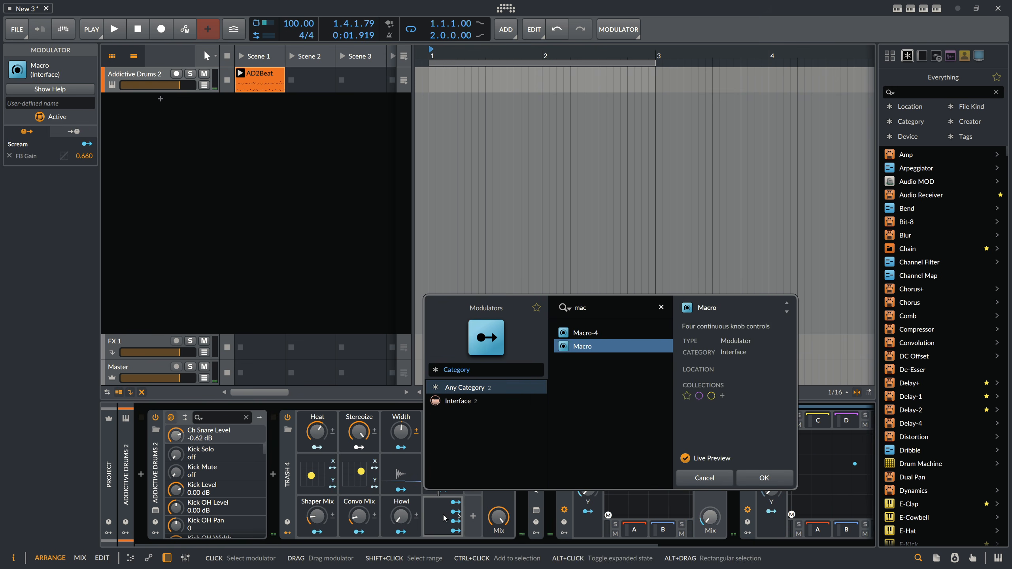
pyautogui.press('Return')
pyautogui.press('Delete')
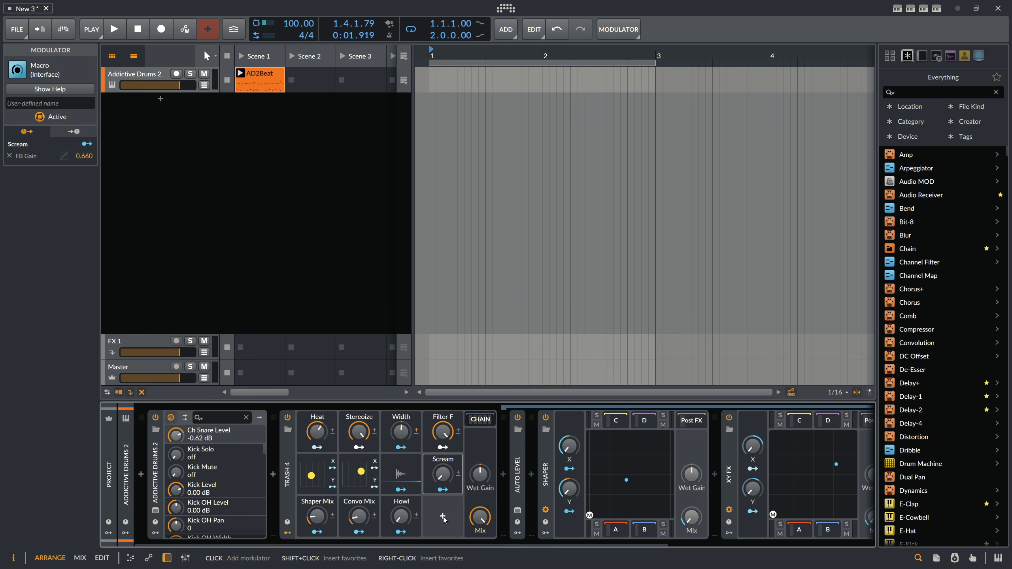
# Add a Button modulator below Scream in Trash 4 and name it Filter.
pyautogui.click(443, 517)
pyautogui.write('butt')
pyautogui.press('Return')
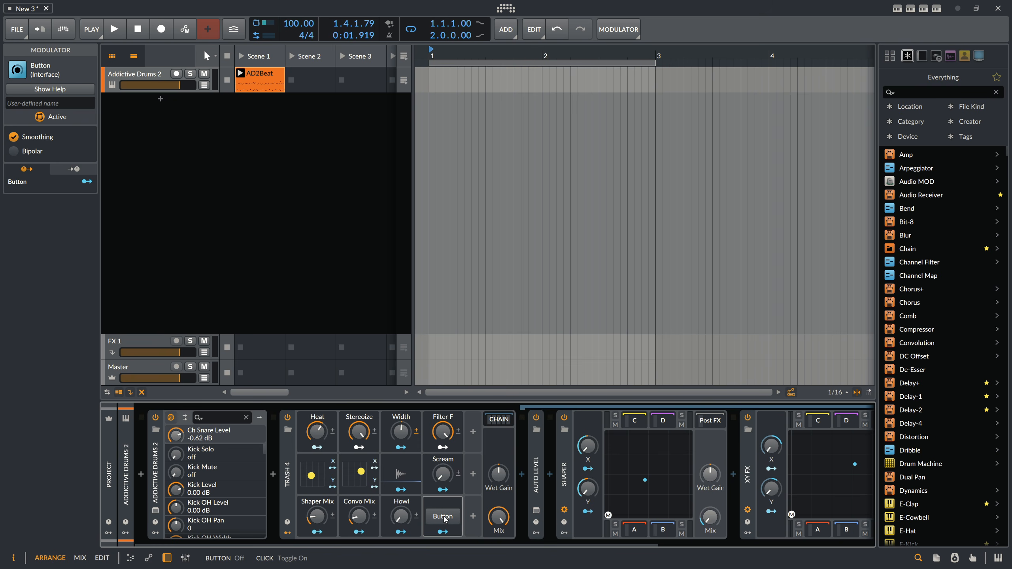
pyautogui.click(77, 105)
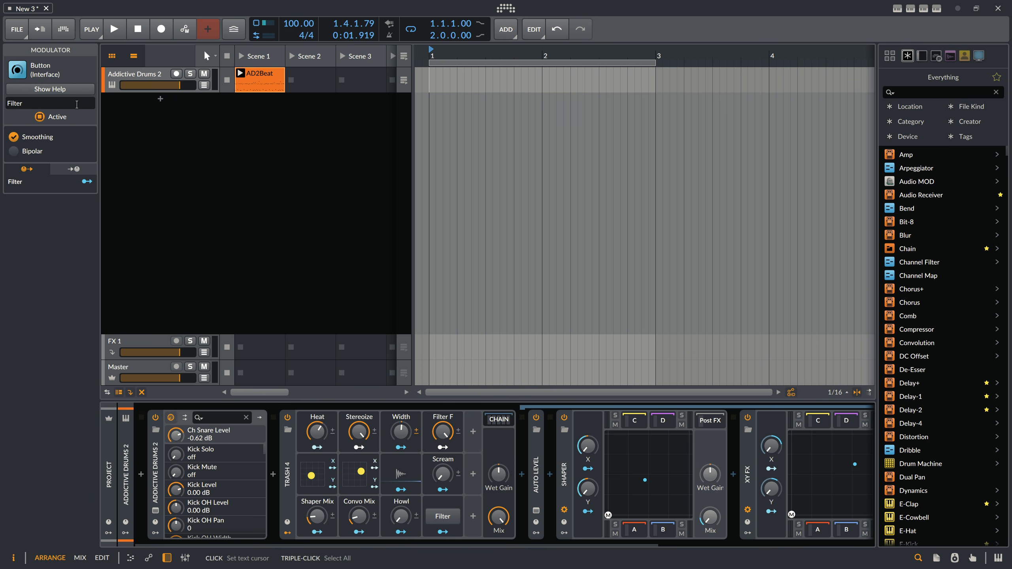
# Map the Filter button to the on/off switch of Filter+ with an amount of 1.000.
pyautogui.click(440, 506)
pyautogui.click(443, 532)
pyautogui.moveTo(450, 546); pyautogui.dragTo(671, 545)
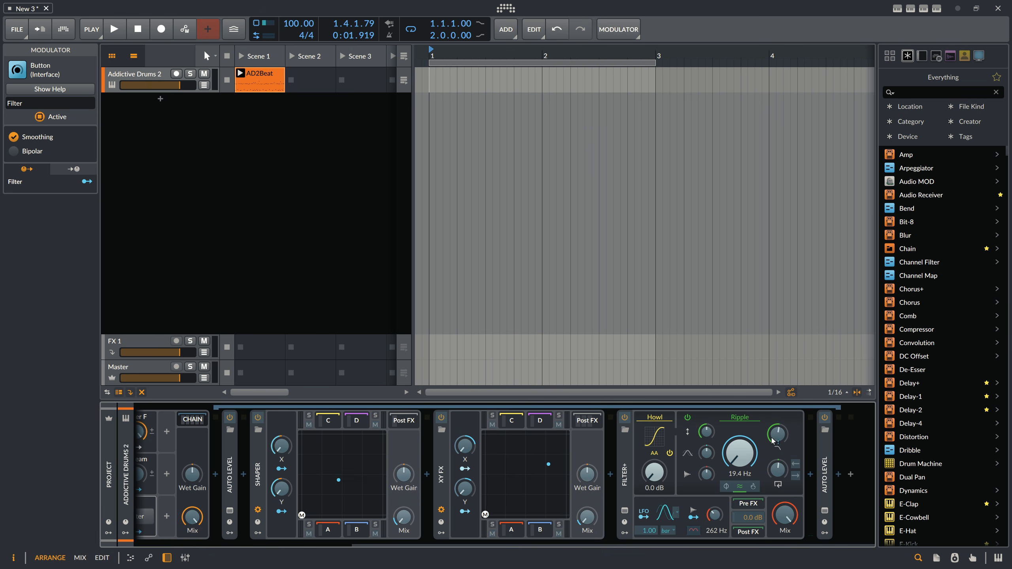
pyautogui.click(624, 417)
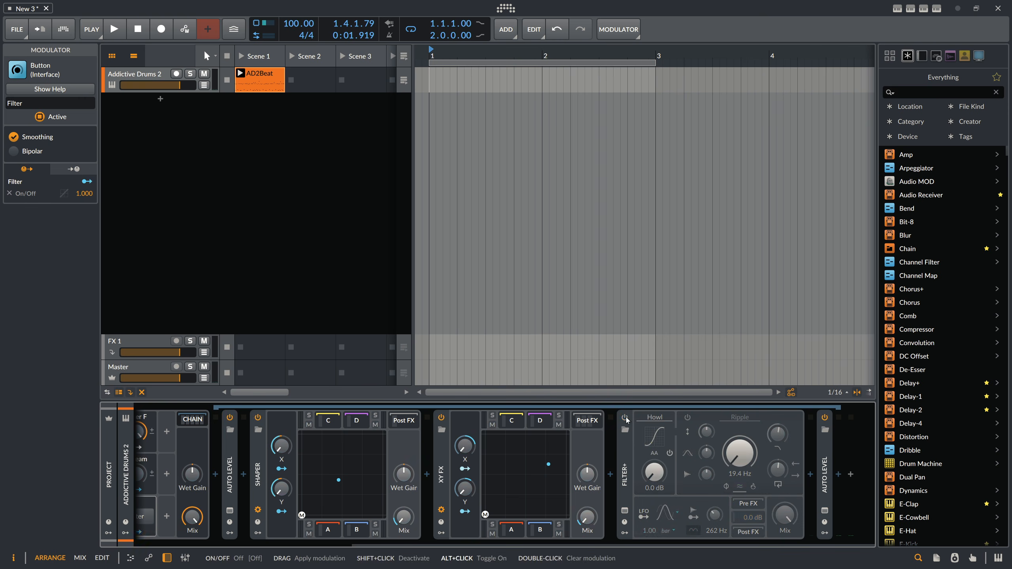
# Compare the sound with the Filter button on and off during playback while adjusting the Scream, Filter F and Howl macros.
pyautogui.moveTo(540, 546); pyautogui.dragTo(319, 543)
pyautogui.click(448, 522)
pyautogui.press('space')
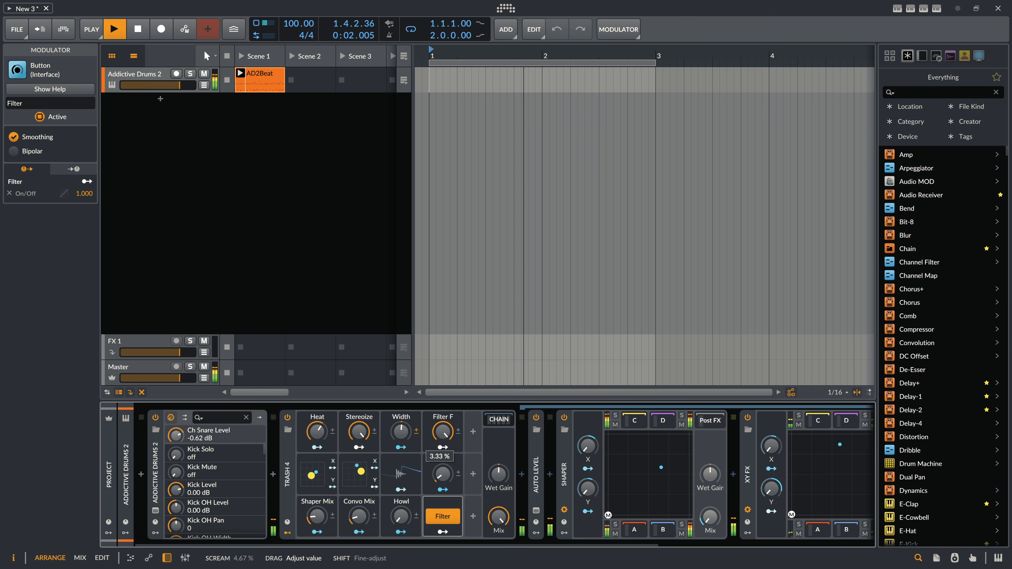
pyautogui.click(443, 517)
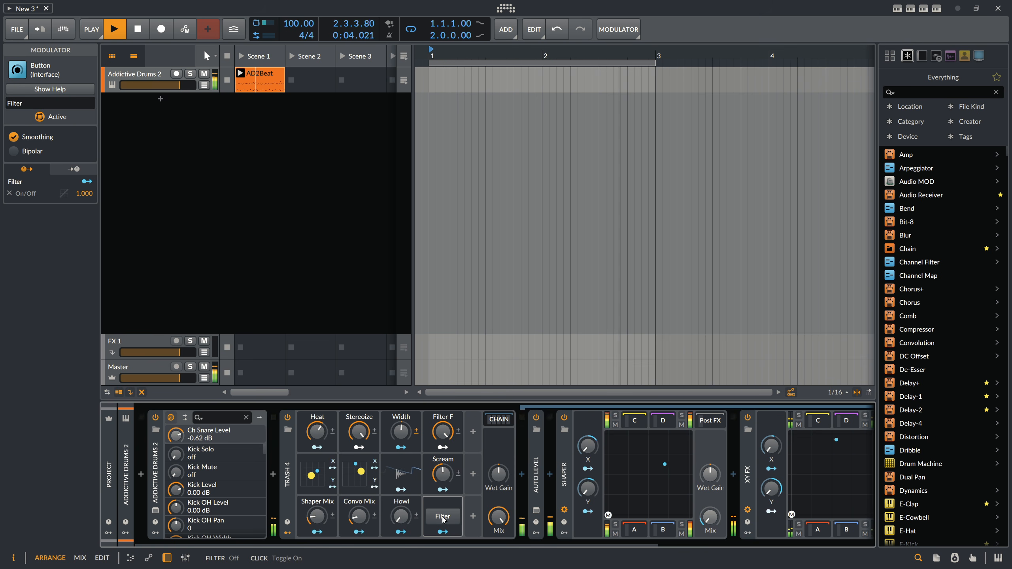
pyautogui.click(443, 516)
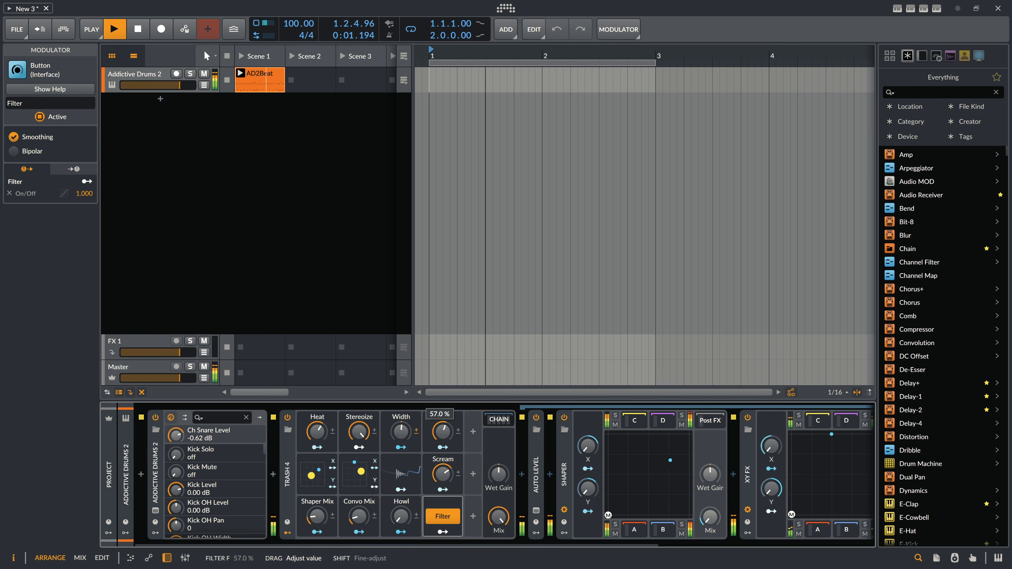
pyautogui.click(442, 517)
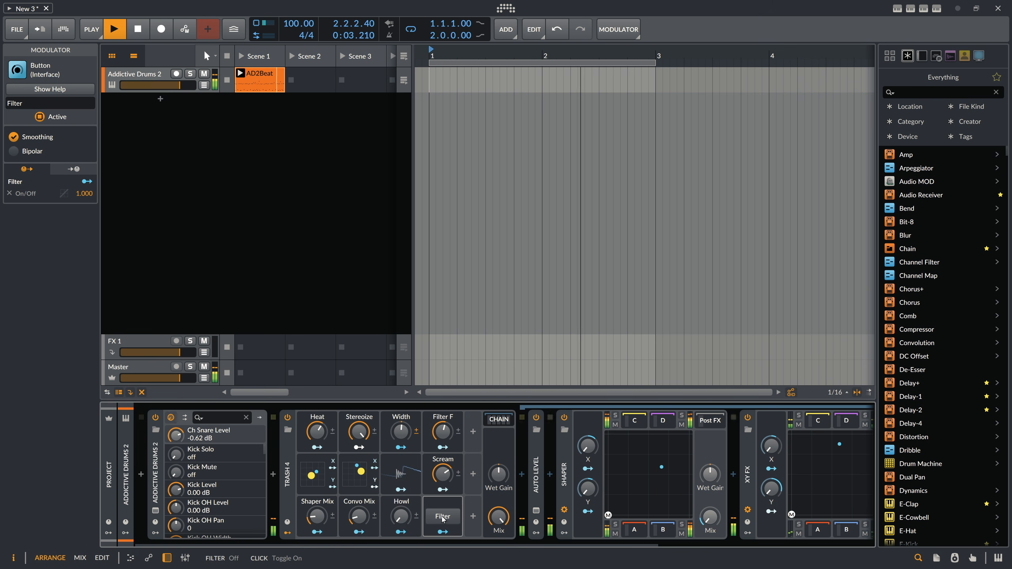
pyautogui.click(443, 517)
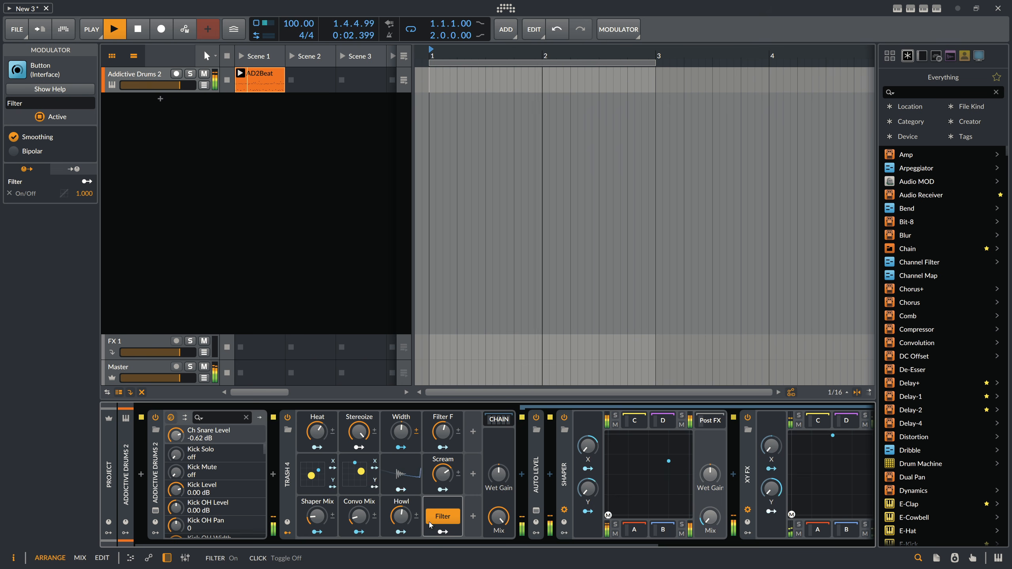
pyautogui.moveTo(401, 516); pyautogui.dragTo(423, 539)
pyautogui.press('space')
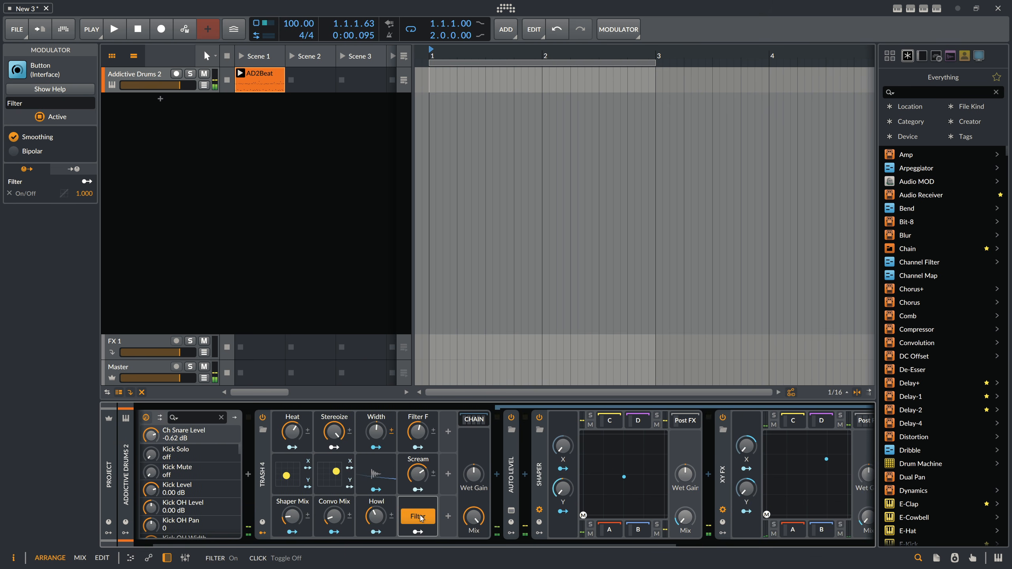
# Replace the Filter button modulator in Trash 4 with a Macro modulator.
pyautogui.rightClick(418, 507)
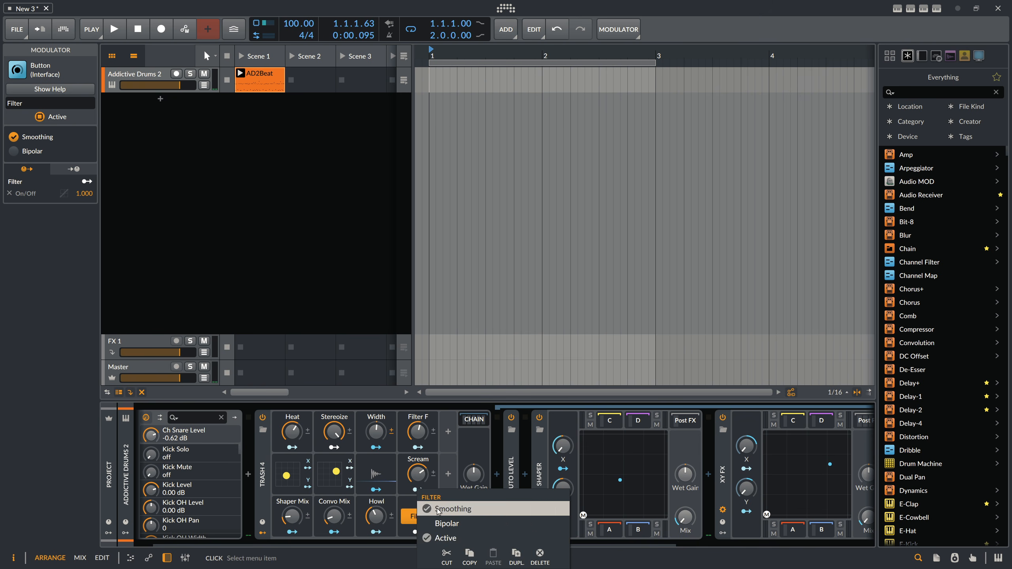
pyautogui.click(539, 555)
pyautogui.click(419, 518)
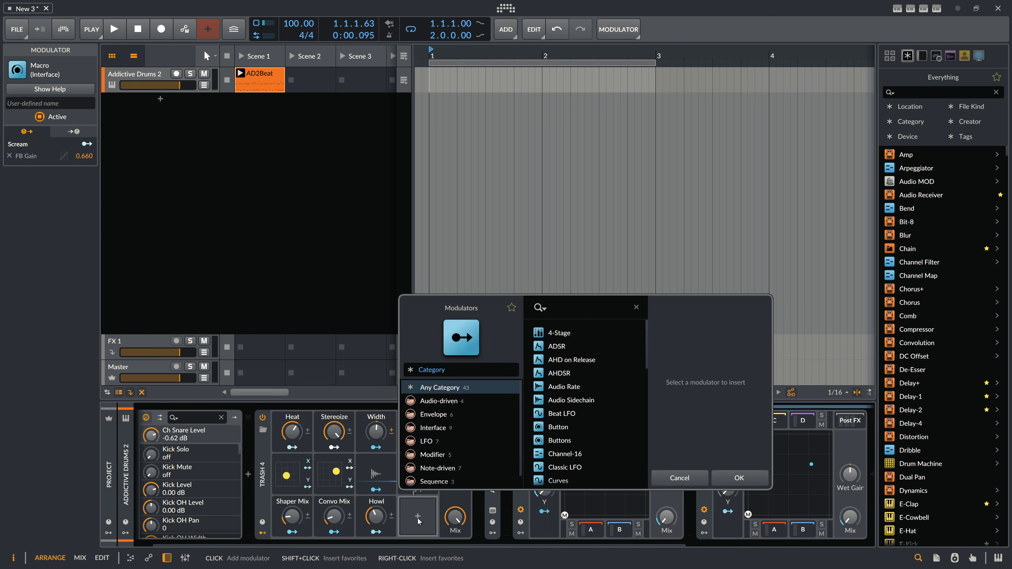
pyautogui.write('mac')
pyautogui.press('Down')
pyautogui.press('Down')
pyautogui.press('Return')
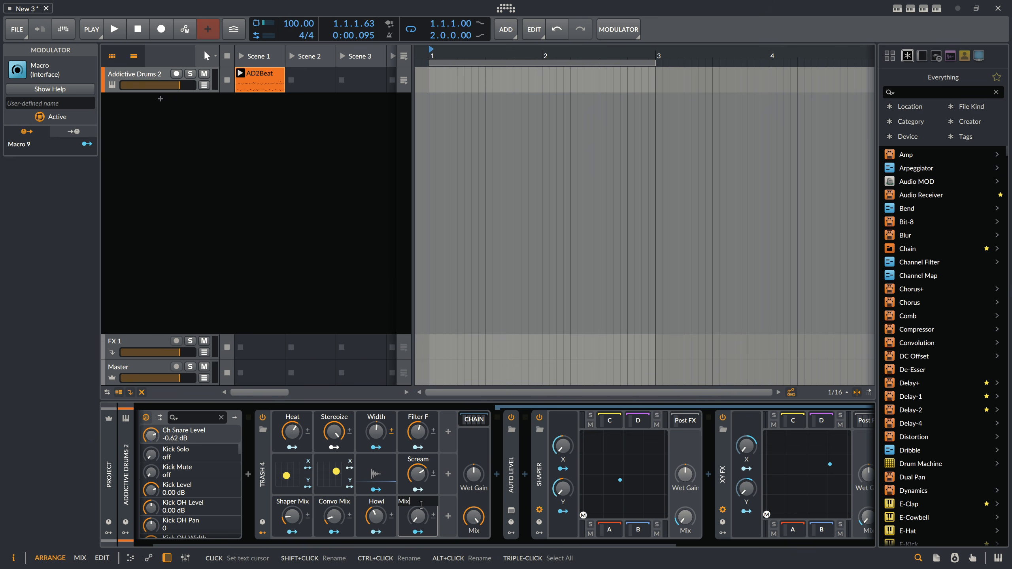
# Name the new macro below Scream Filter Mix.
pyautogui.click(421, 505)
pyautogui.click(420, 503)
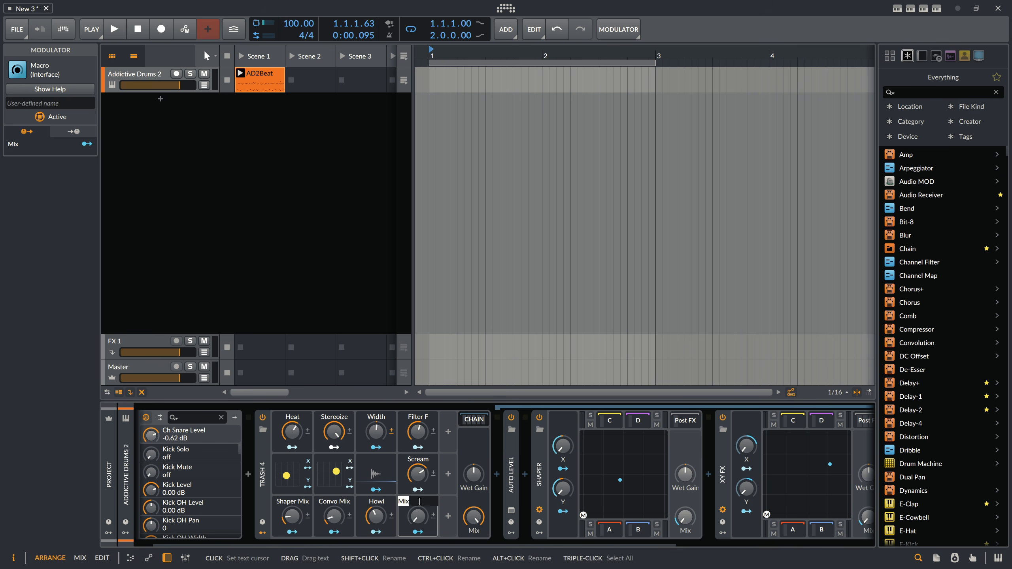
pyautogui.press('Home')
pyautogui.write('Filt')
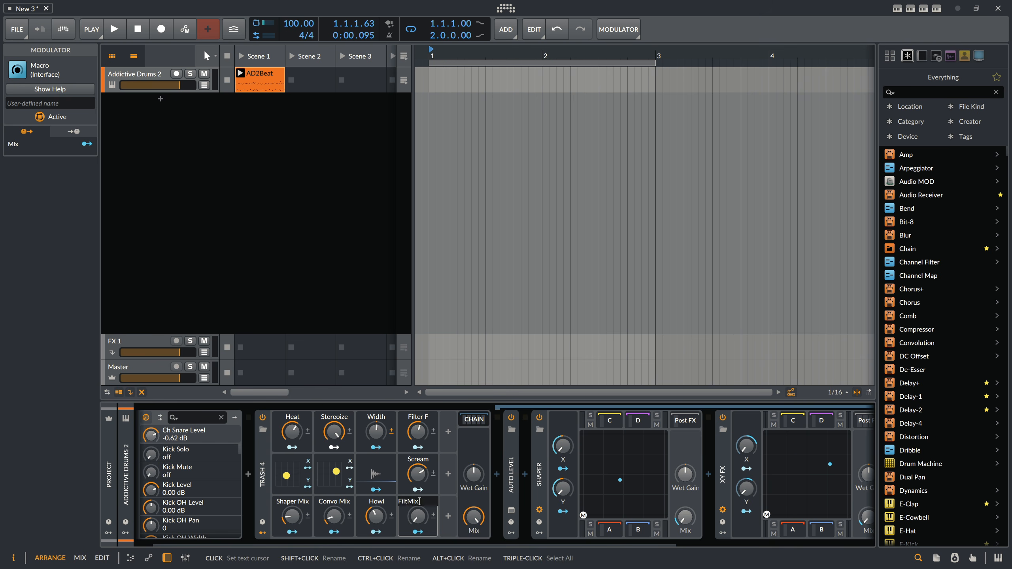
pyautogui.write('er')
pyautogui.press('Return')
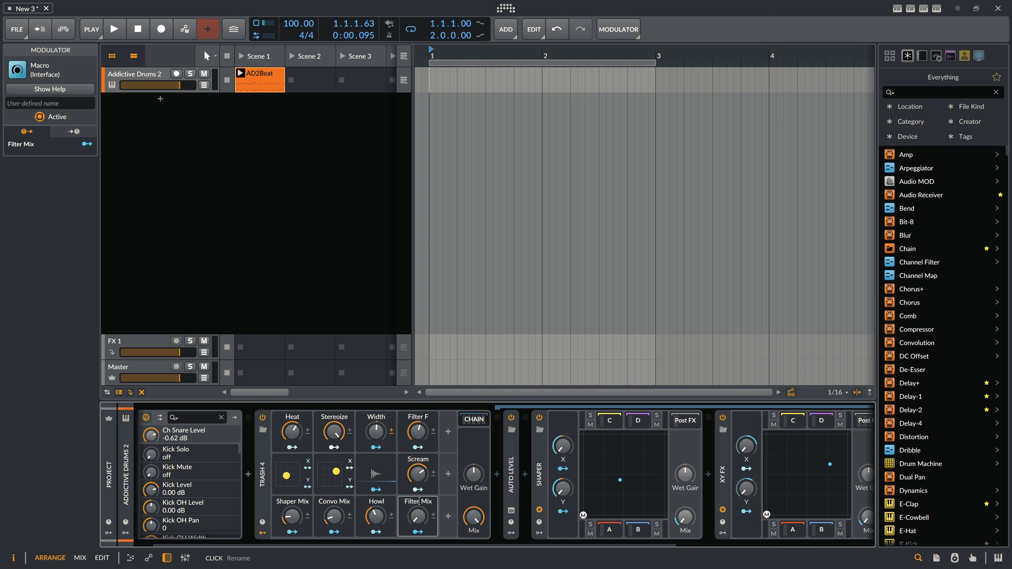
# Check the filter section on the Trash web page, map the Filter Mix macro to Filter+'s Mix, and switch Filter+ on.
pyautogui.hotkey('alt', 'Tab')
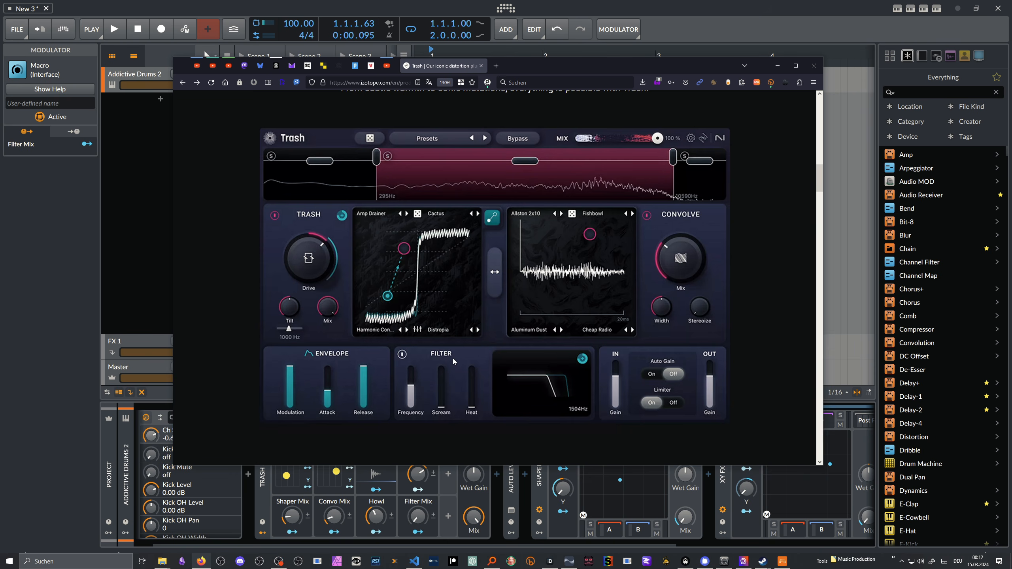
pyautogui.click(129, 270)
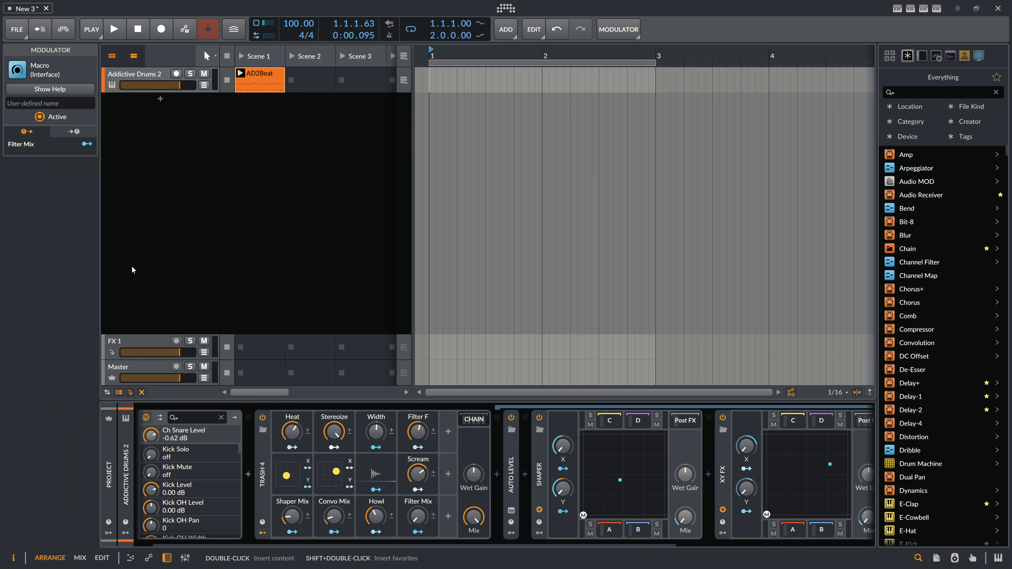
pyautogui.press('space')
pyautogui.moveTo(422, 521); pyautogui.dragTo(594, 546)
pyautogui.click(418, 532)
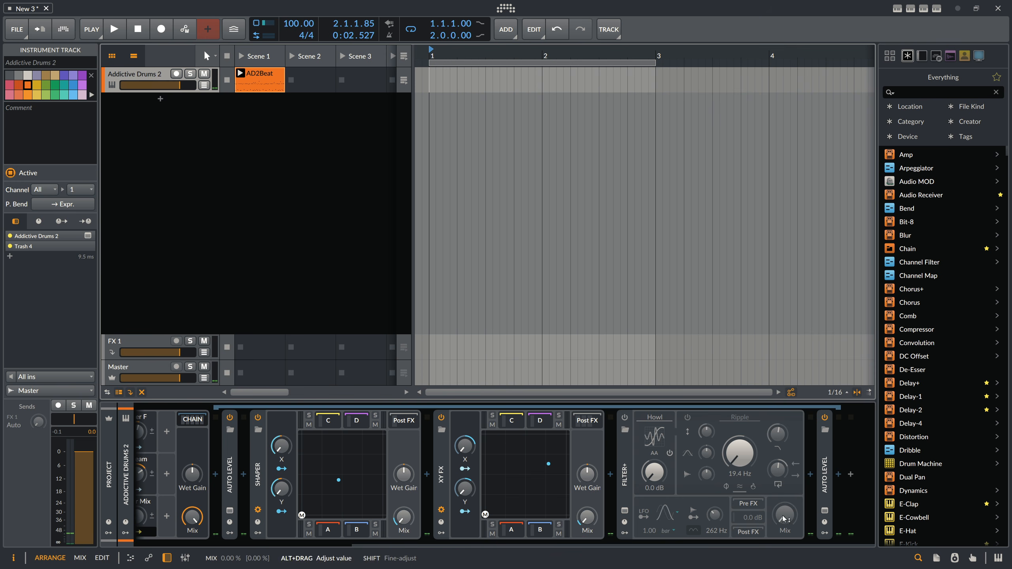
pyautogui.click(625, 417)
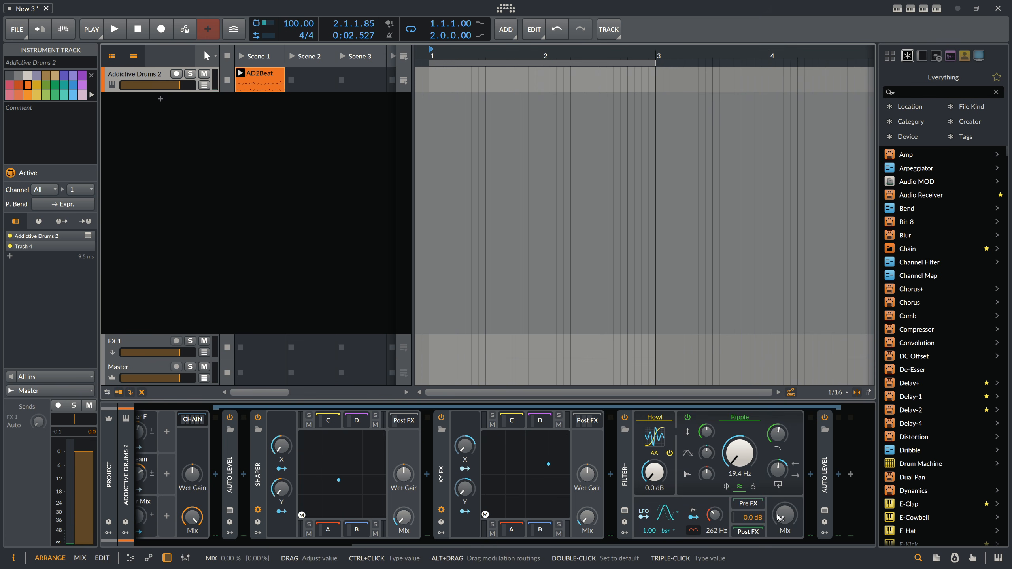
# Audition the beat while setting Howl to 73 % and Filter Mix to about 16 % and adjusting Convo Mix.
pyautogui.press('space')
pyautogui.moveTo(703, 544); pyautogui.dragTo(405, 483)
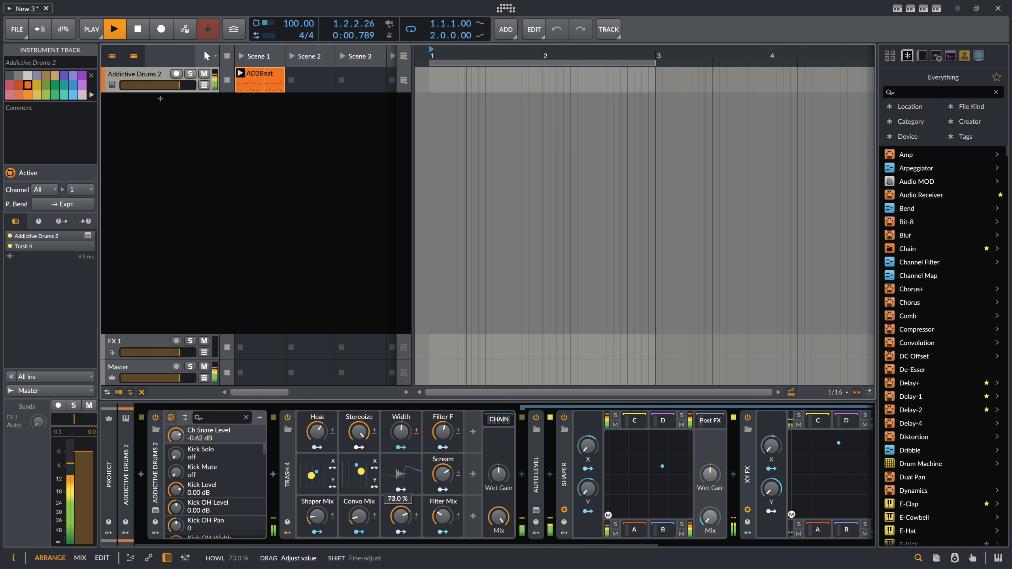
pyautogui.moveTo(443, 516); pyautogui.dragTo(443, 525)
pyautogui.moveTo(359, 517)
pyautogui.mouseDown()
pyautogui.moveTo(317, 509)
pyautogui.moveTo(359, 513)
pyautogui.mouseUp()
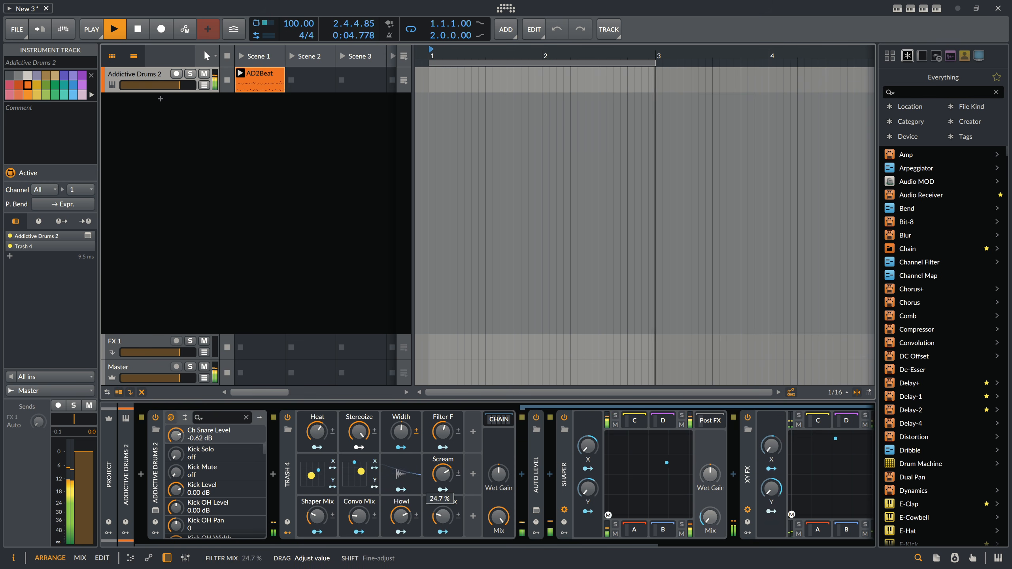
pyautogui.moveTo(443, 516)
pyautogui.mouseDown()
pyautogui.moveTo(443, 506)
pyautogui.moveTo(443, 517)
pyautogui.mouseUp()
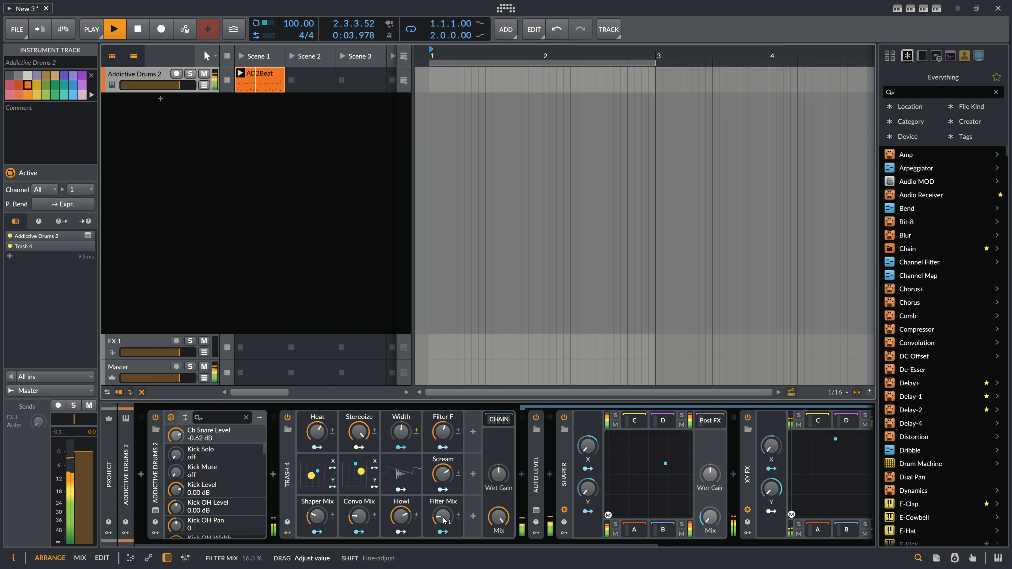
pyautogui.moveTo(359, 517)
pyautogui.mouseDown()
pyautogui.moveTo(359, 498)
pyautogui.moveTo(359, 513)
pyautogui.mouseUp()
pyautogui.press('space')
# Show Shaper's Post FX chain and audition the beat with its Auto Level switched off.
pyautogui.moveTo(438, 542); pyautogui.dragTo(655, 541)
pyautogui.click(595, 423)
pyautogui.click(594, 423)
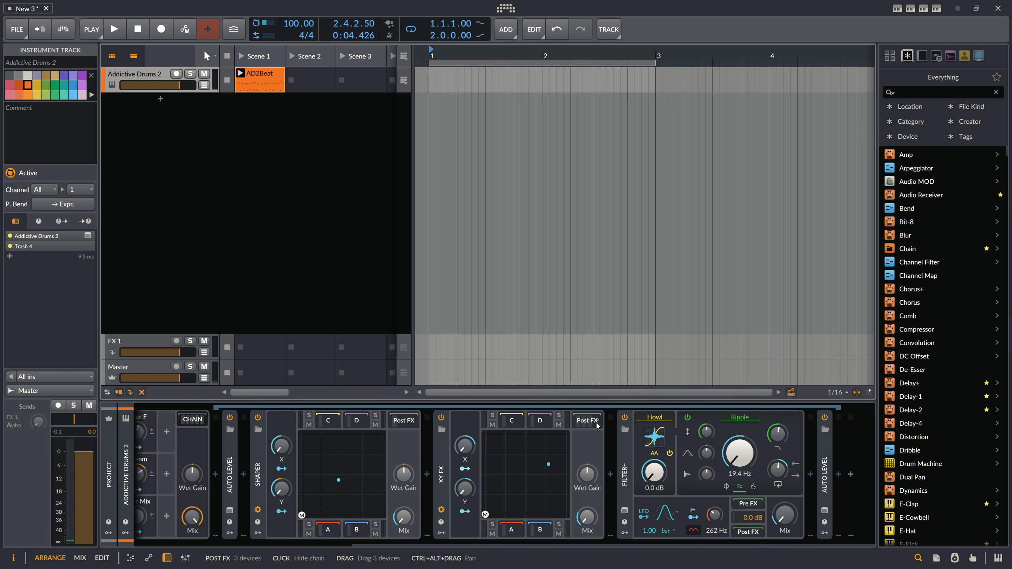
pyautogui.click(408, 422)
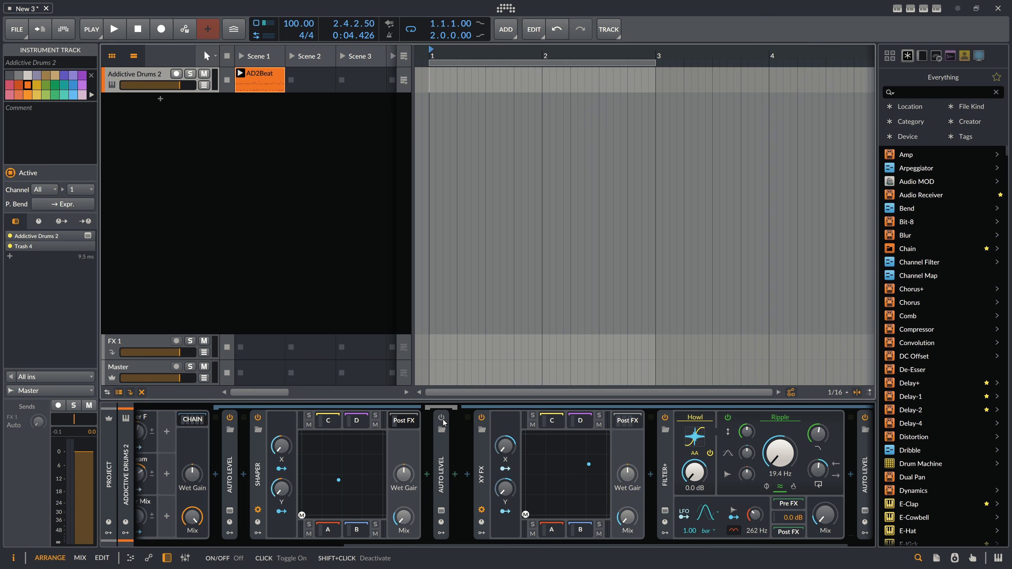
pyautogui.press('space')
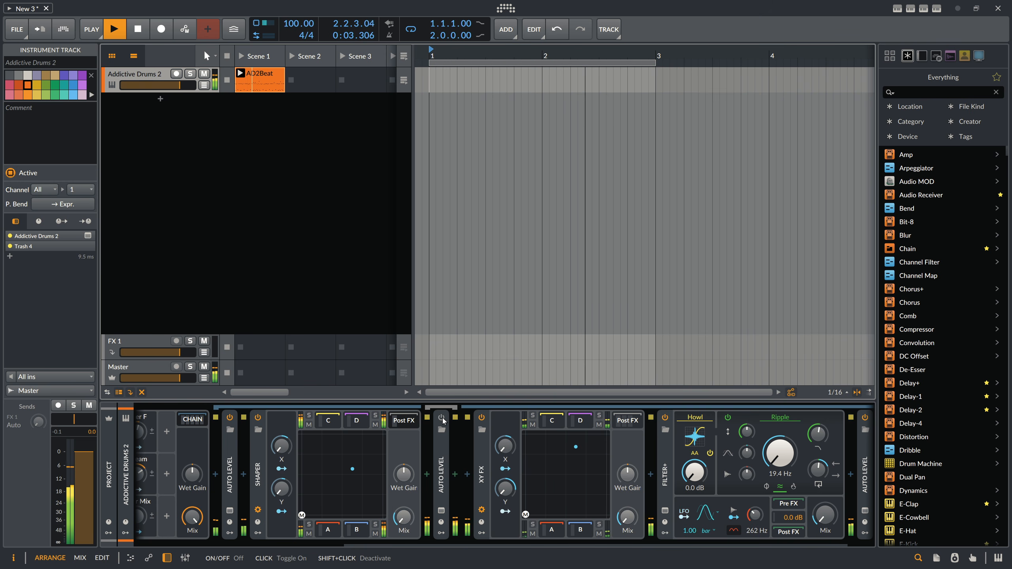
pyautogui.press('space')
# Show XY FX's Post FX chain, switch off its Auto Level, and audition the difference.
pyautogui.click(650, 460)
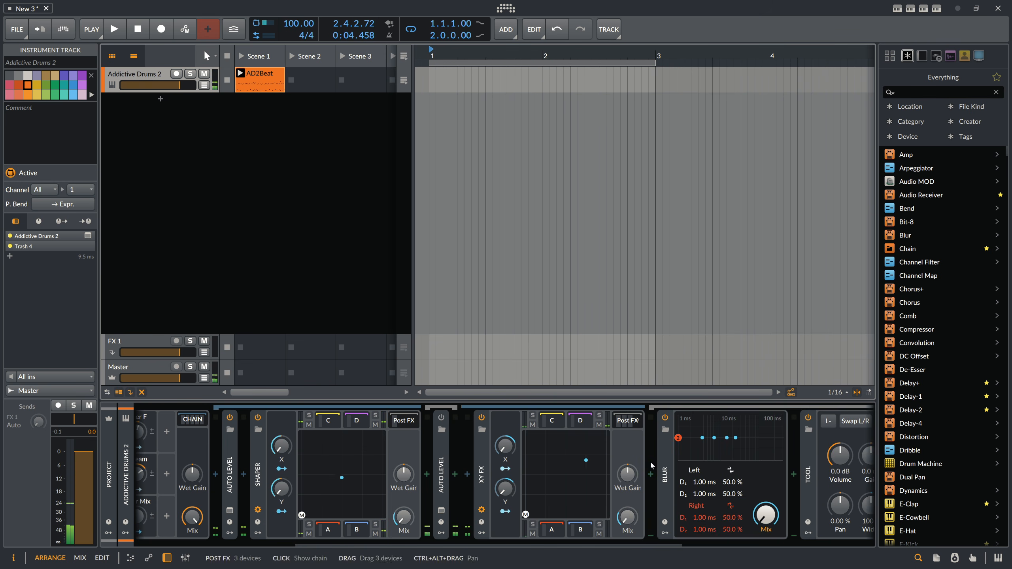
pyautogui.moveTo(577, 542); pyautogui.dragTo(780, 534)
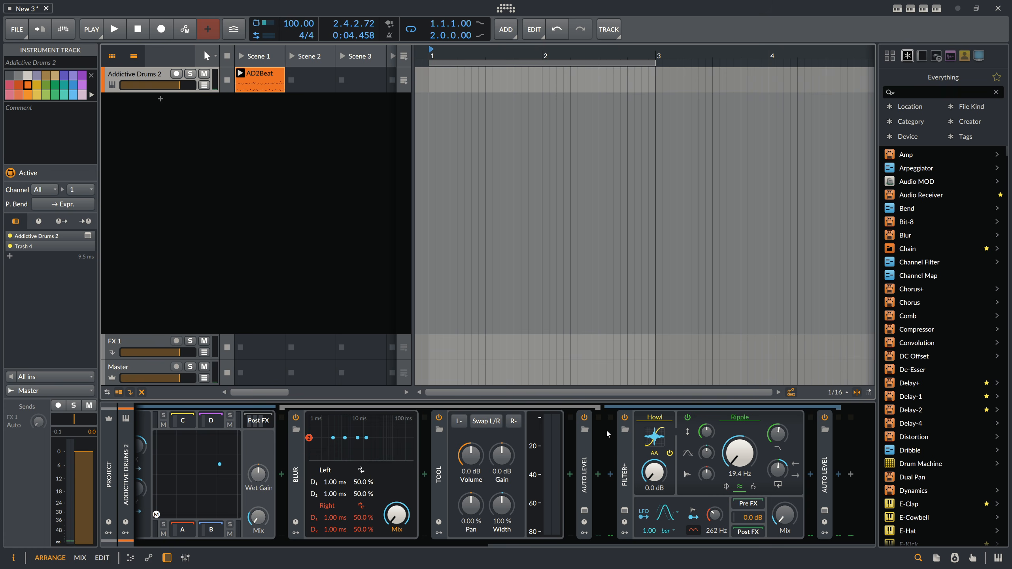
pyautogui.click(585, 418)
pyautogui.press('space')
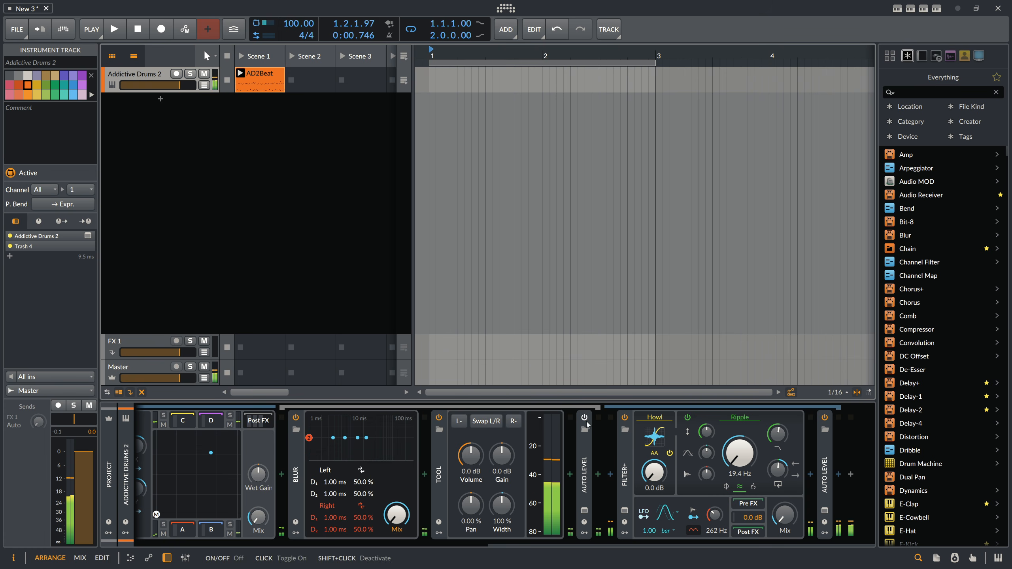
pyautogui.press('space')
pyautogui.press('space')
pyautogui.click(585, 418)
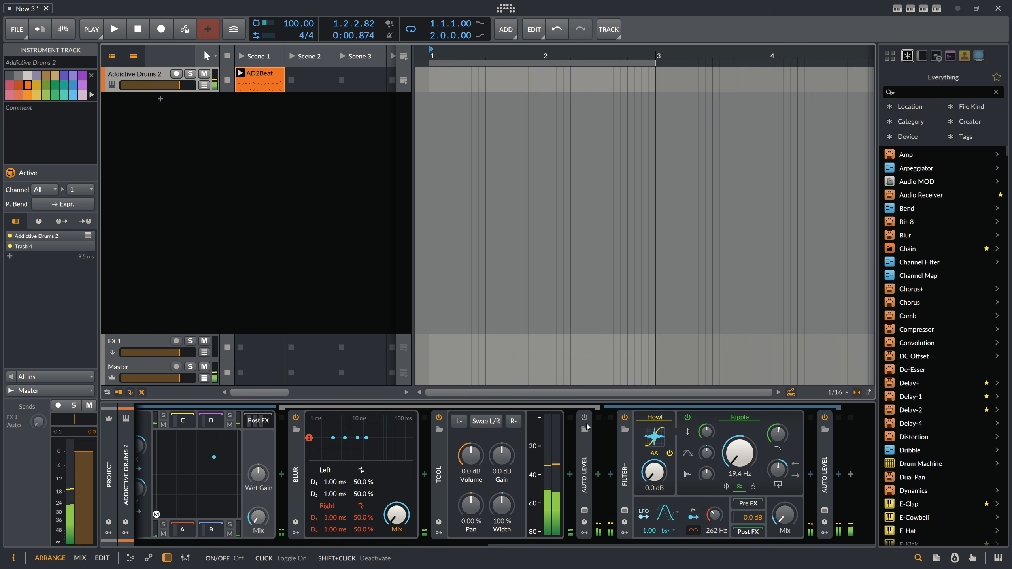
# Raise Heat to 88.7 % and expand the Auto Level in Shaper's Post FX chain with its remote controls.
pyautogui.moveTo(594, 536); pyautogui.dragTo(456, 541)
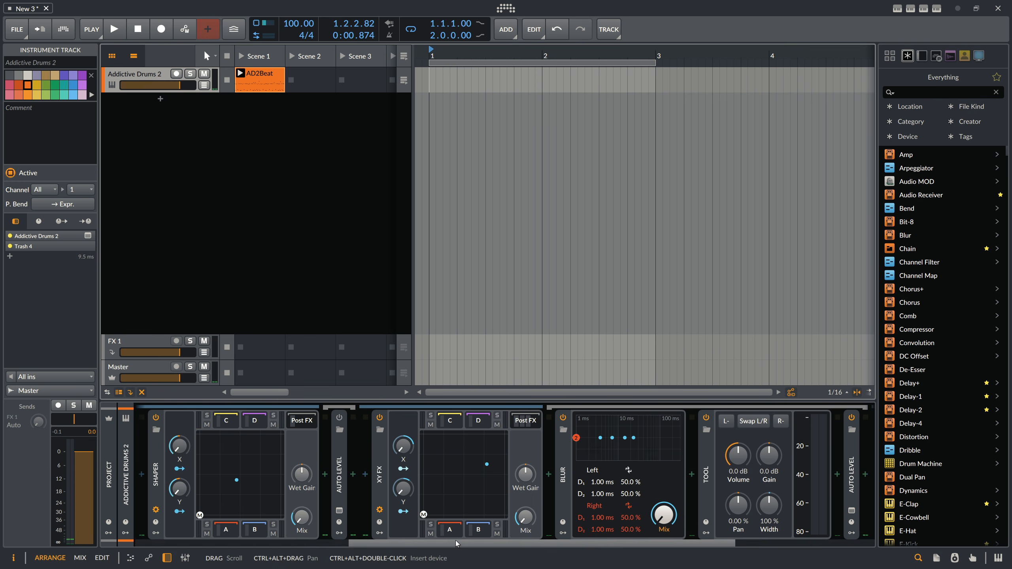
pyautogui.scroll(5, 391, 530)
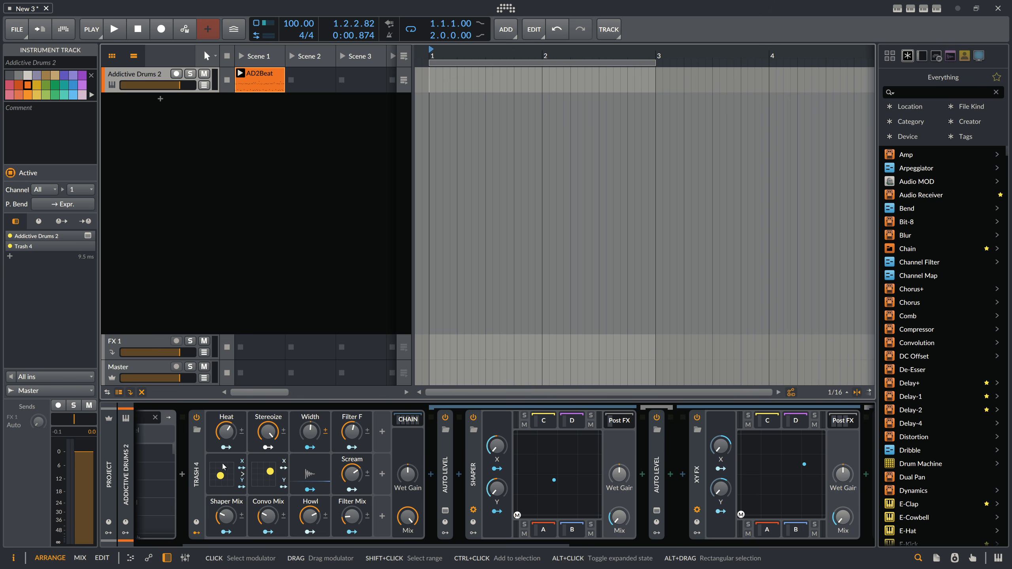
pyautogui.moveTo(229, 434); pyautogui.dragTo(229, 425)
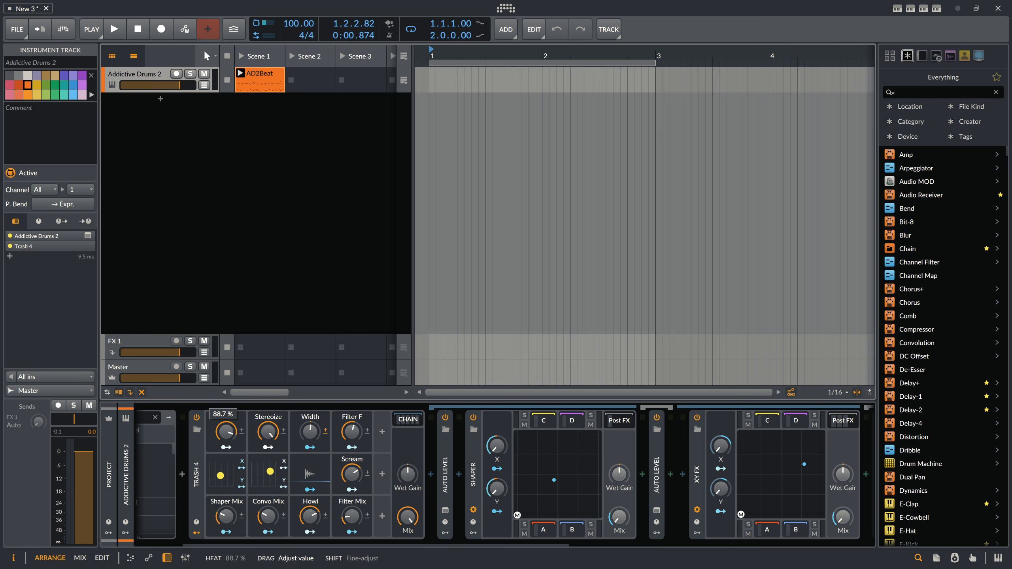
pyautogui.doubleClick(654, 458)
pyautogui.click(657, 522)
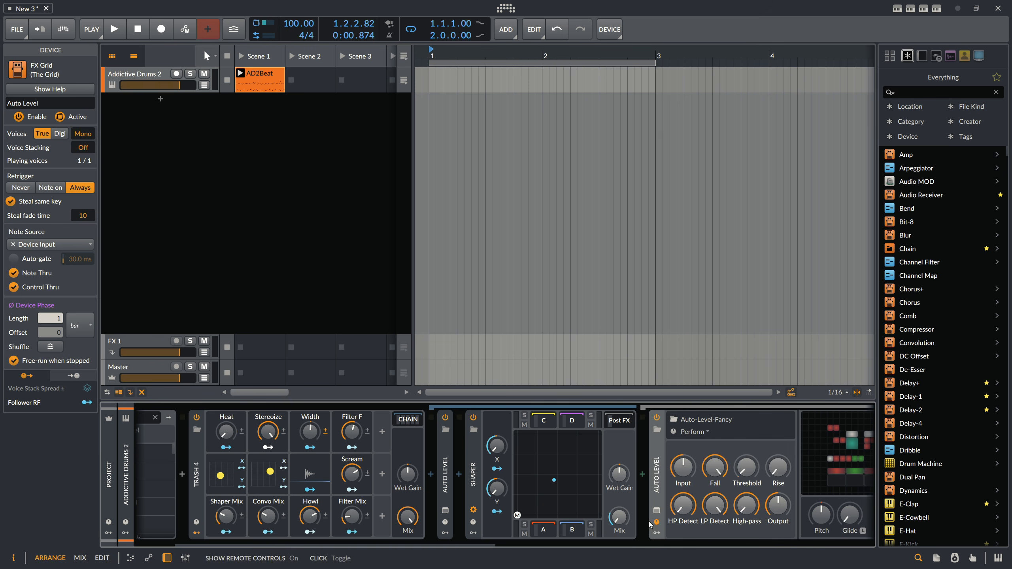
# Hide Shaper's Post FX chain and audition the beat while adjusting the Heat macro, and stop playback.
pyautogui.moveTo(229, 433); pyautogui.dragTo(227, 321)
pyautogui.click(622, 424)
pyautogui.press('space')
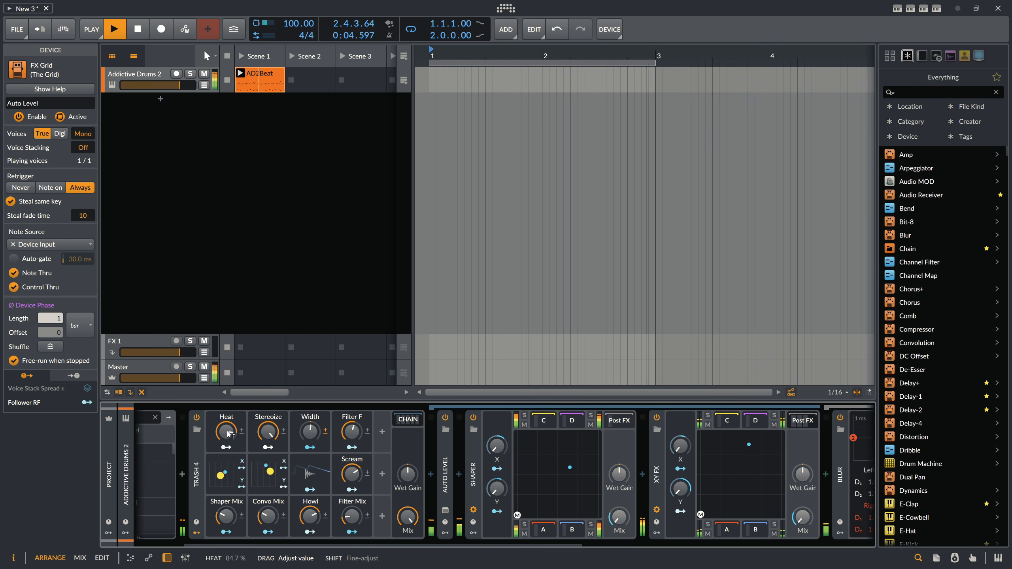
pyautogui.press('space')
pyautogui.moveTo(223, 546); pyautogui.dragTo(163, 539)
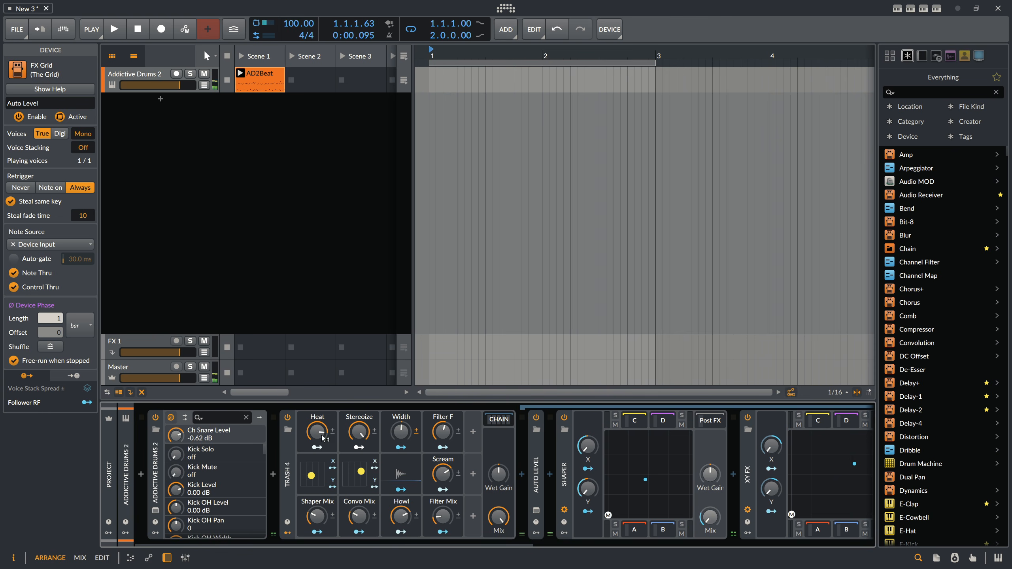
pyautogui.press('space')
pyautogui.click(130, 464)
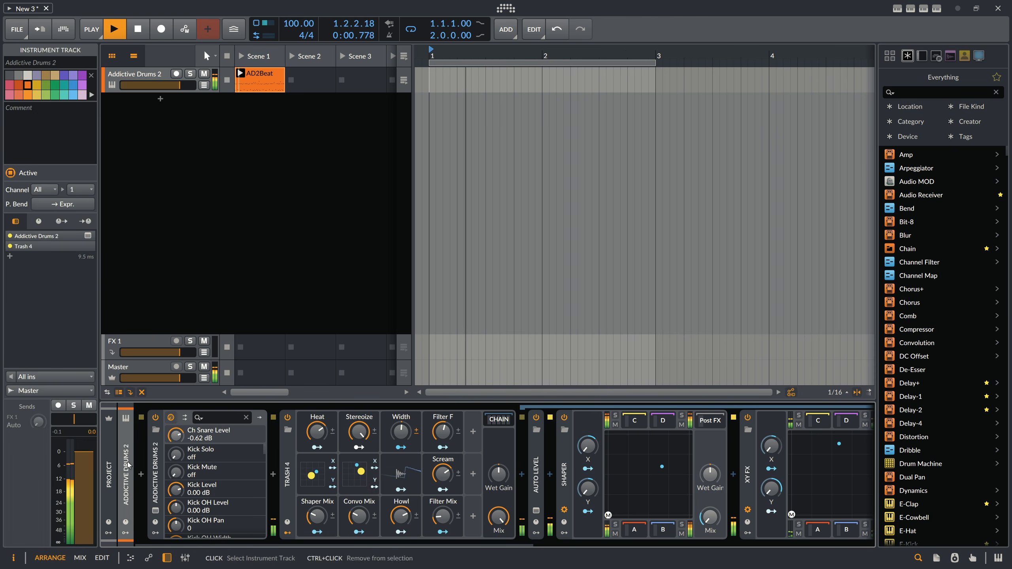
pyautogui.press('space')
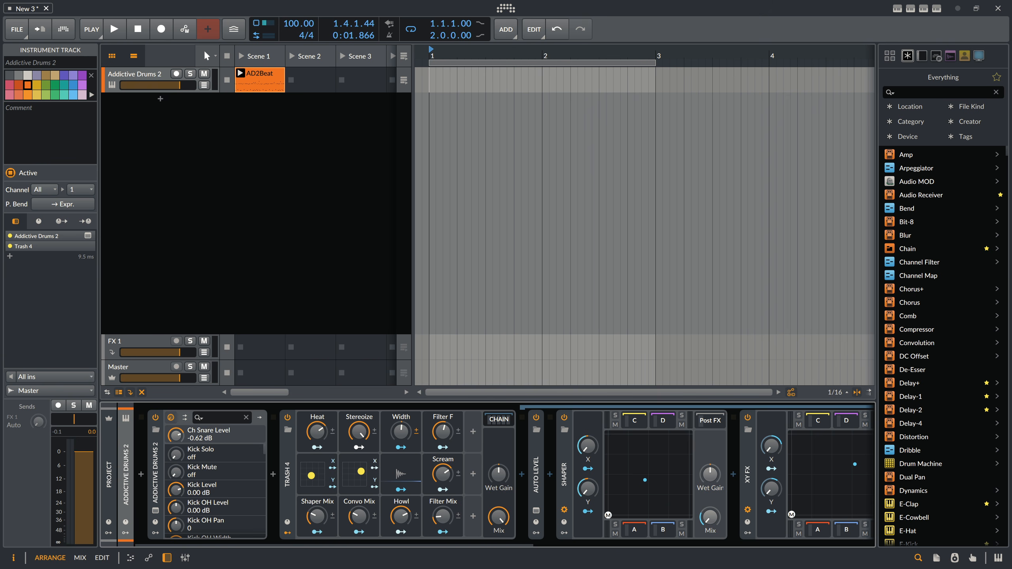
# Check the multiband section on the Trash web page and insert a Multiband FX-3 at the start of the Trash 4 chain.
pyautogui.hotkey('alt', 'Tab')
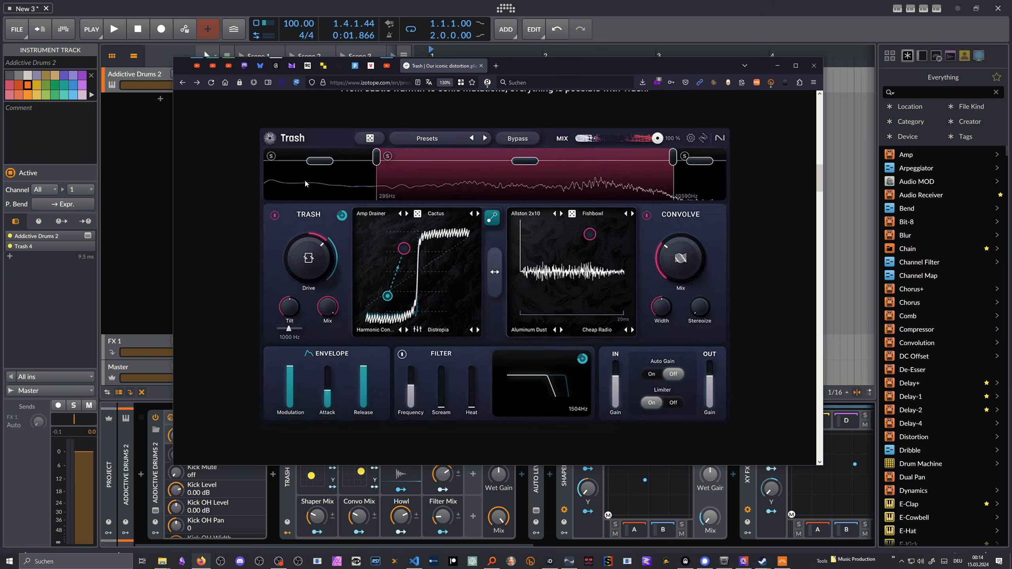
pyautogui.click(171, 182)
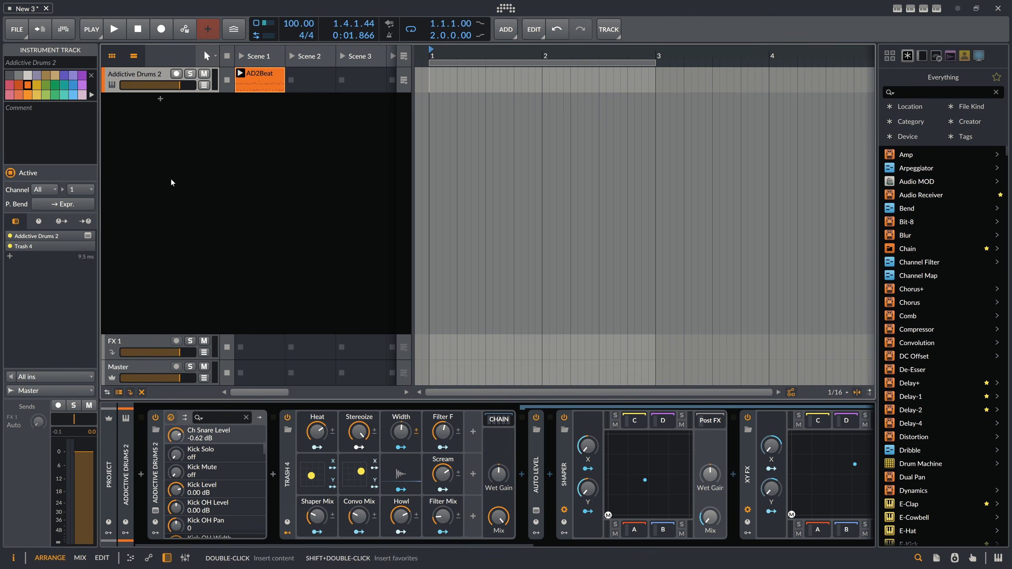
pyautogui.click(526, 474)
pyautogui.write('fx -')
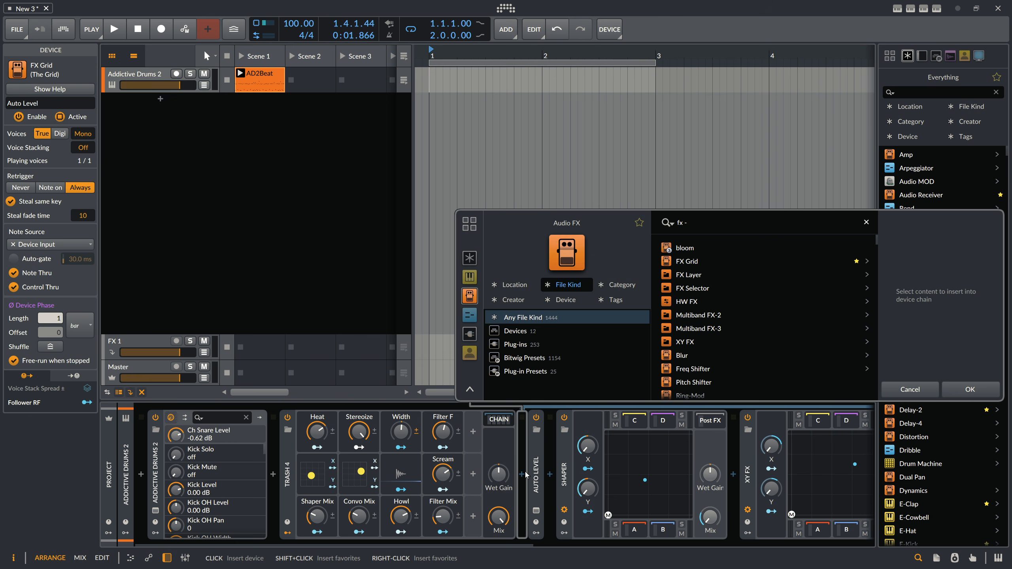
pyautogui.press('BackSpace')
pyautogui.press('BackSpace')
pyautogui.write('-3')
pyautogui.press('Down')
pyautogui.press('Return')
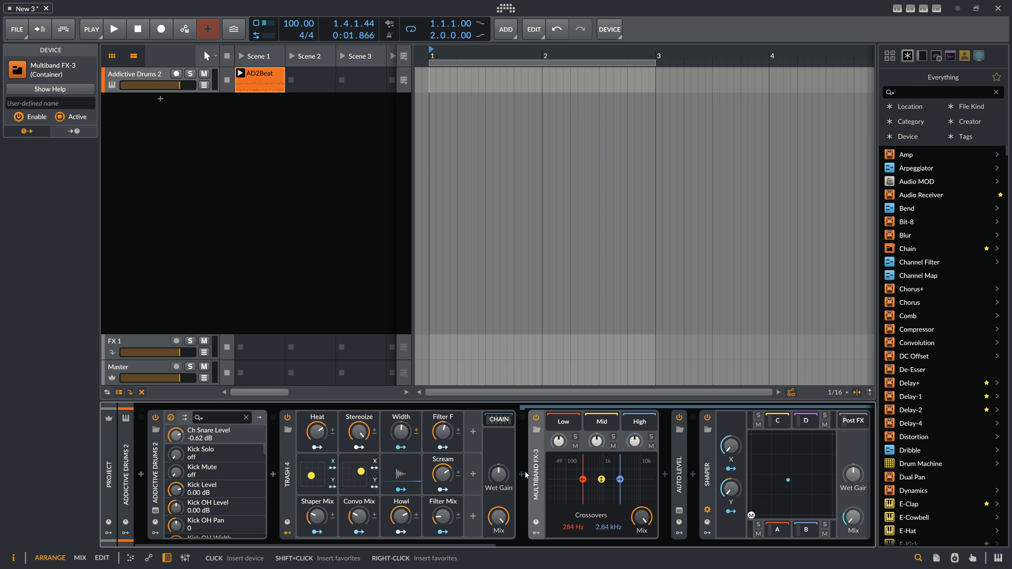
# Move Auto Level ahead of Multiband FX-3 and move the Shaper device into the multiband's High band.
pyautogui.moveTo(464, 543); pyautogui.dragTo(591, 544)
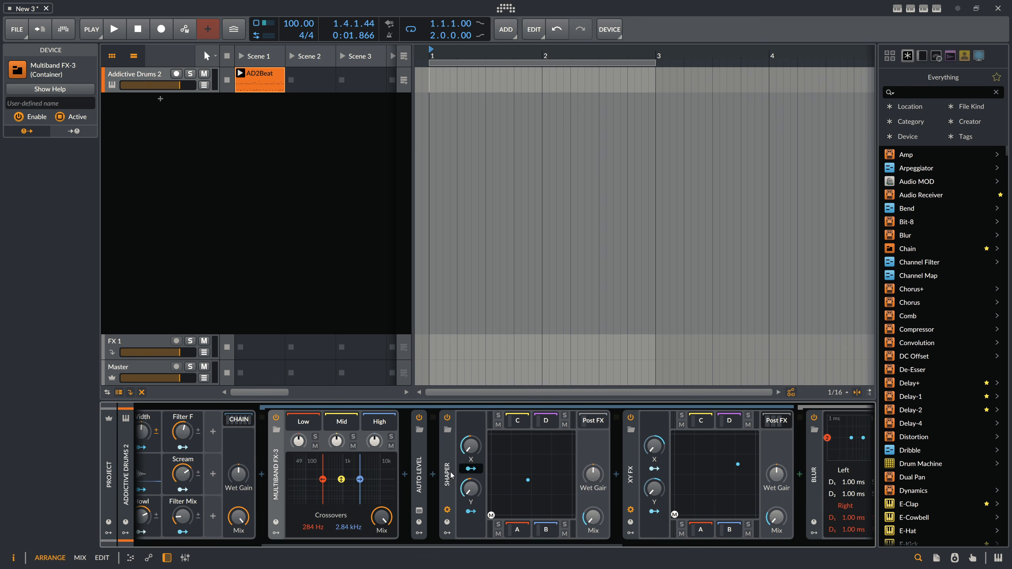
pyautogui.moveTo(422, 473); pyautogui.dragTo(285, 462)
pyautogui.moveTo(447, 462); pyautogui.dragTo(412, 453)
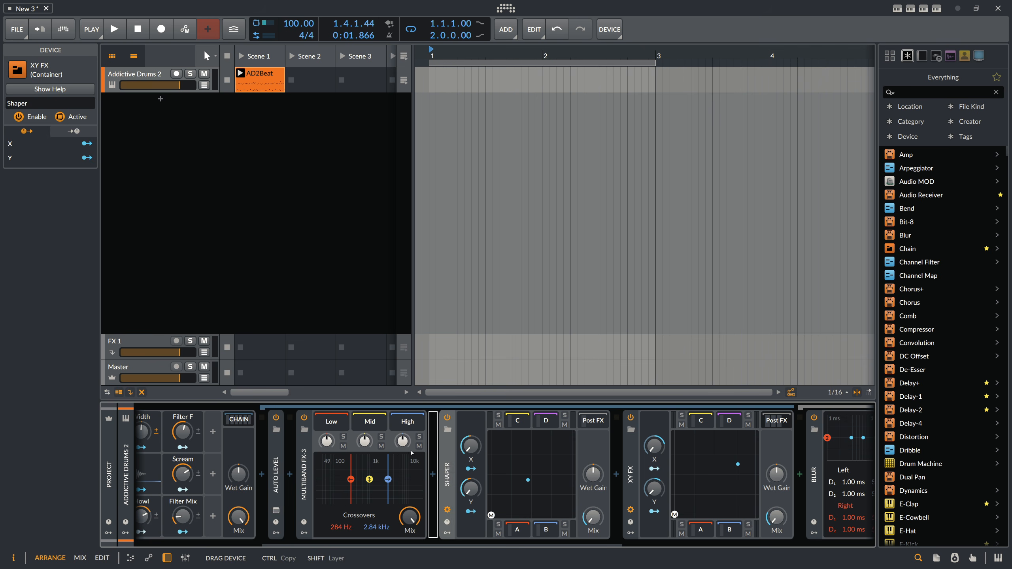
pyautogui.moveTo(344, 429); pyautogui.dragTo(343, 429)
pyautogui.moveTo(449, 449); pyautogui.dragTo(407, 427)
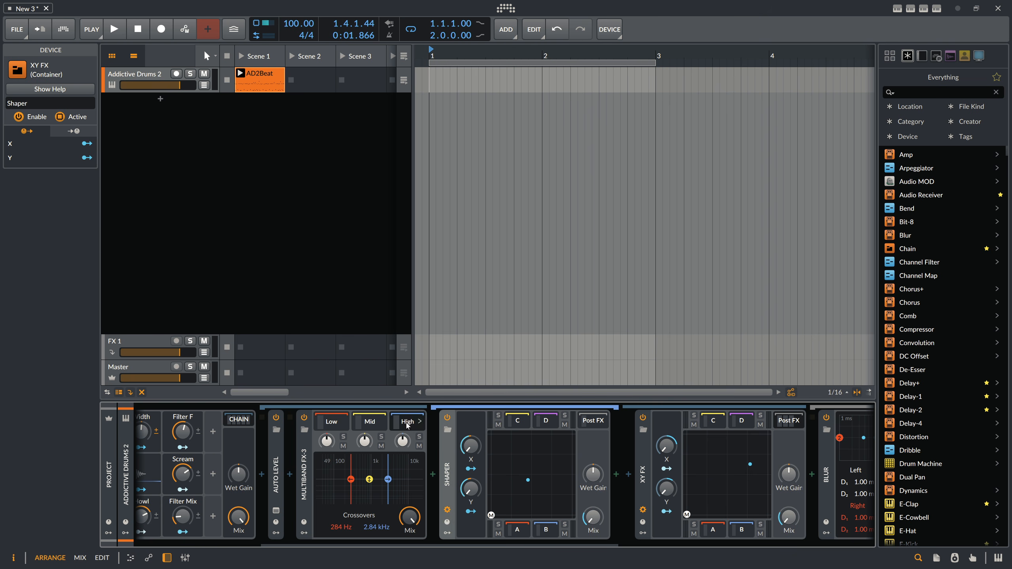
# Hide the High band's chain and check the convolution section on the Trash web page.
pyautogui.press('Delete')
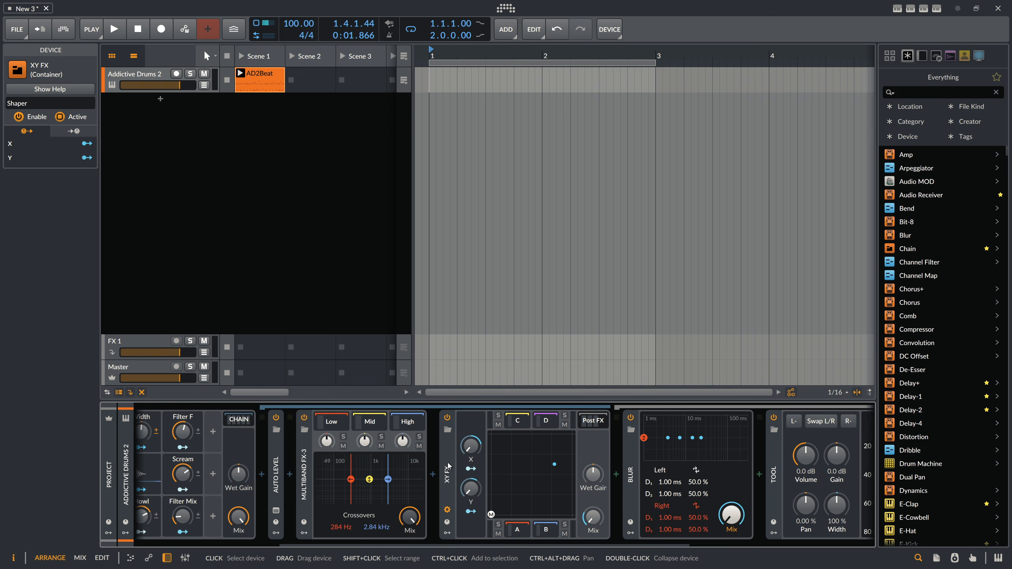
pyautogui.hotkey('alt', 'Tab')
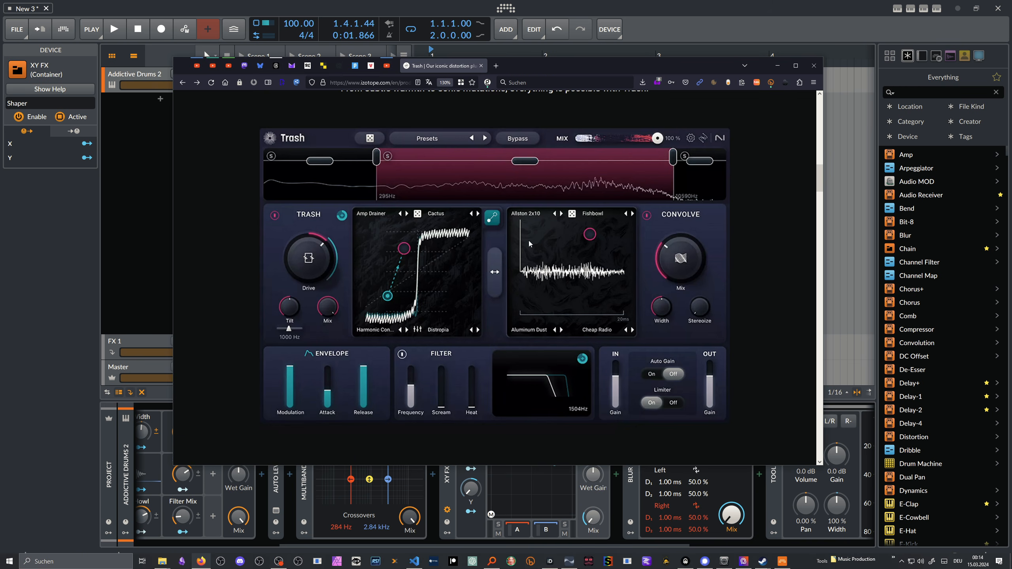
pyautogui.hotkey('alt', 'Tab')
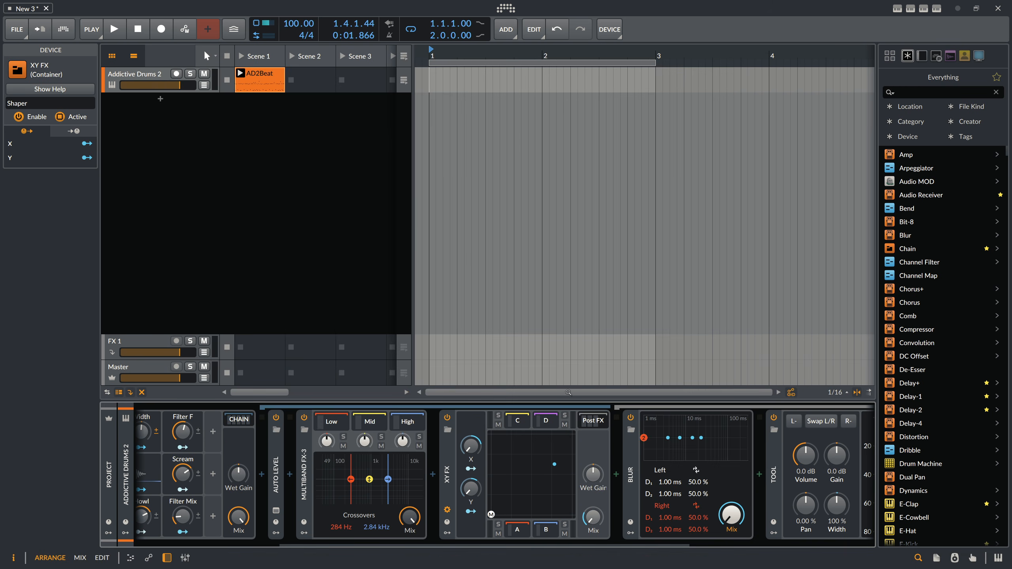
# Copy the XY FX convolution device behind Shaper in the Low and Mid bands, and move the original into High.
pyautogui.click(589, 425)
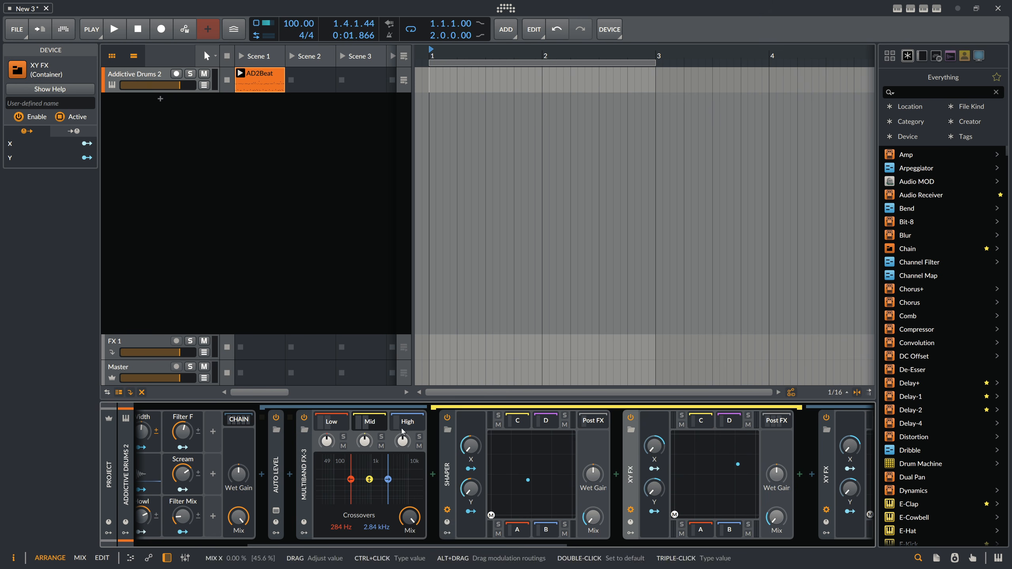
pyautogui.moveTo(448, 455); pyautogui.dragTo(414, 425)
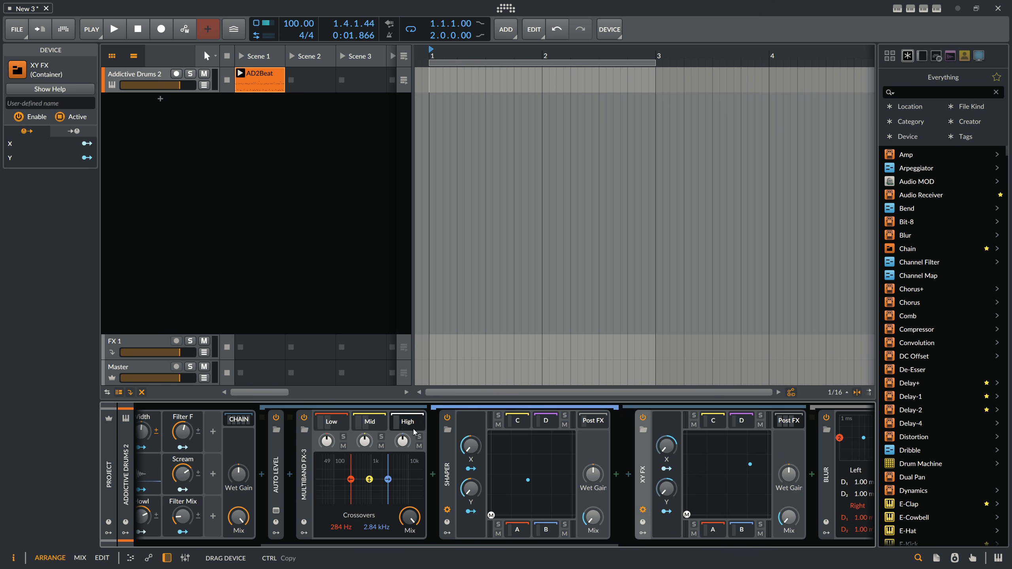
pyautogui.click(415, 424)
# Play the beat while setting the multiband's low crossover to 298 Hz, and stop playback.
pyautogui.press('space')
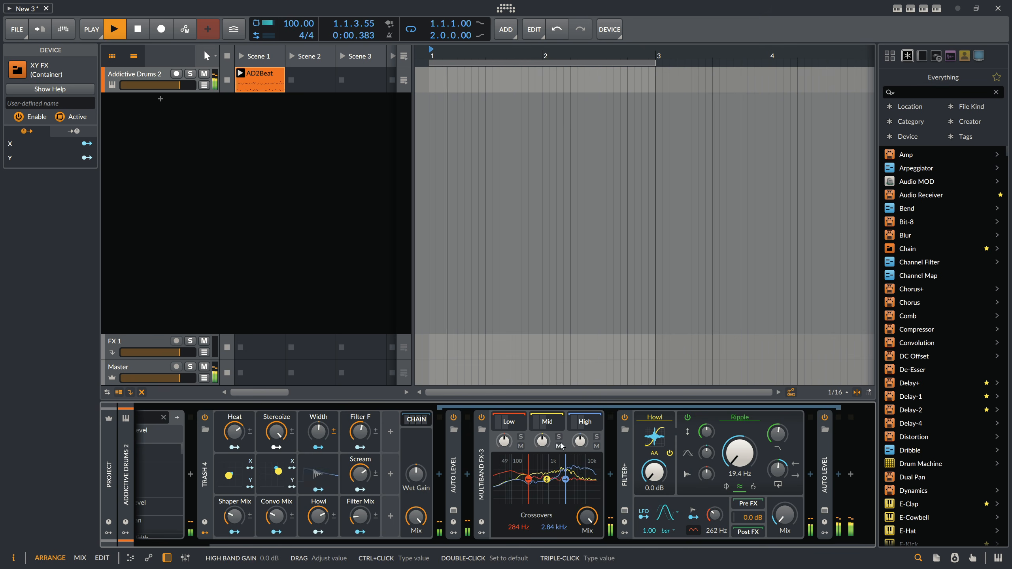
pyautogui.moveTo(529, 479)
pyautogui.mouseDown()
pyautogui.moveTo(521, 475)
pyautogui.moveTo(528, 474)
pyautogui.mouseUp()
pyautogui.press('space')
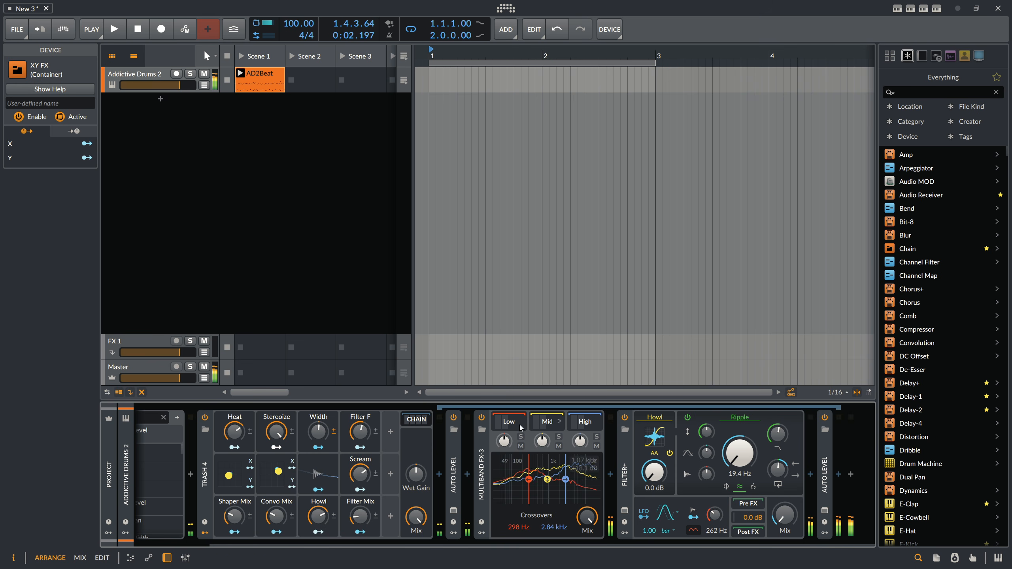
# Show the Low band's chain and inspect the devices inside the layers of its Shaper and XY FX.
pyautogui.click(519, 425)
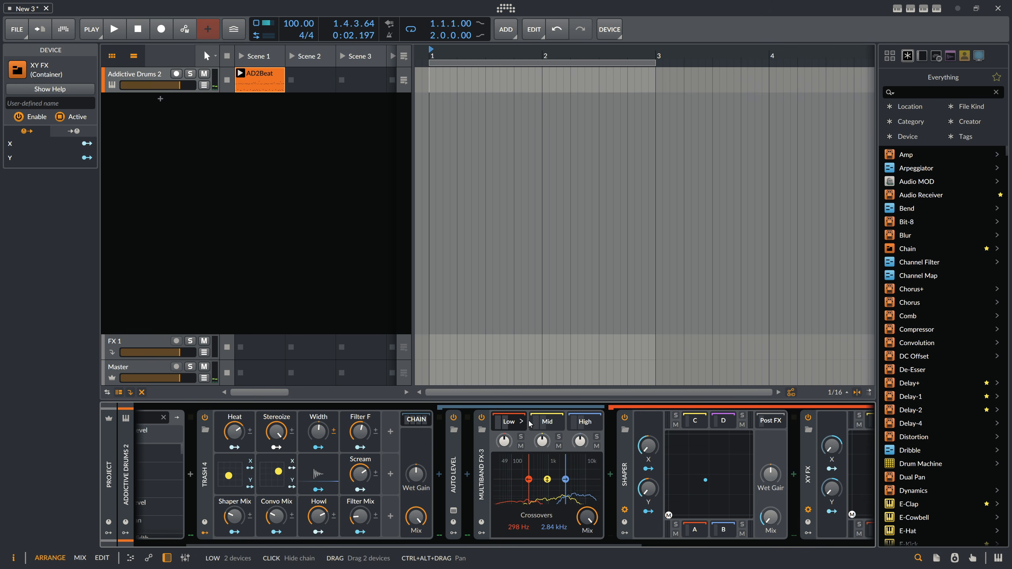
pyautogui.click(691, 422)
pyautogui.moveTo(474, 546); pyautogui.dragTo(576, 546)
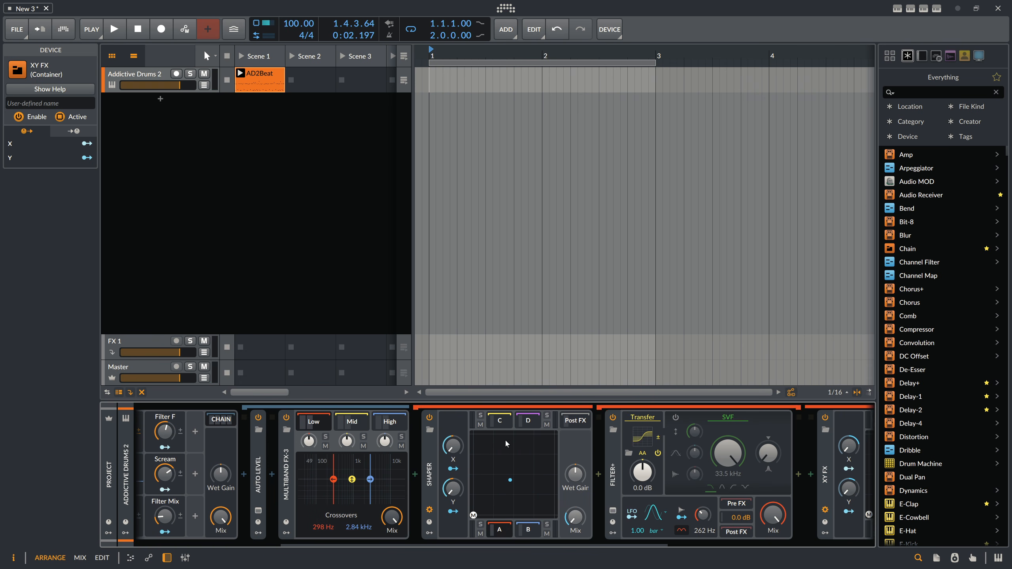
pyautogui.click(531, 426)
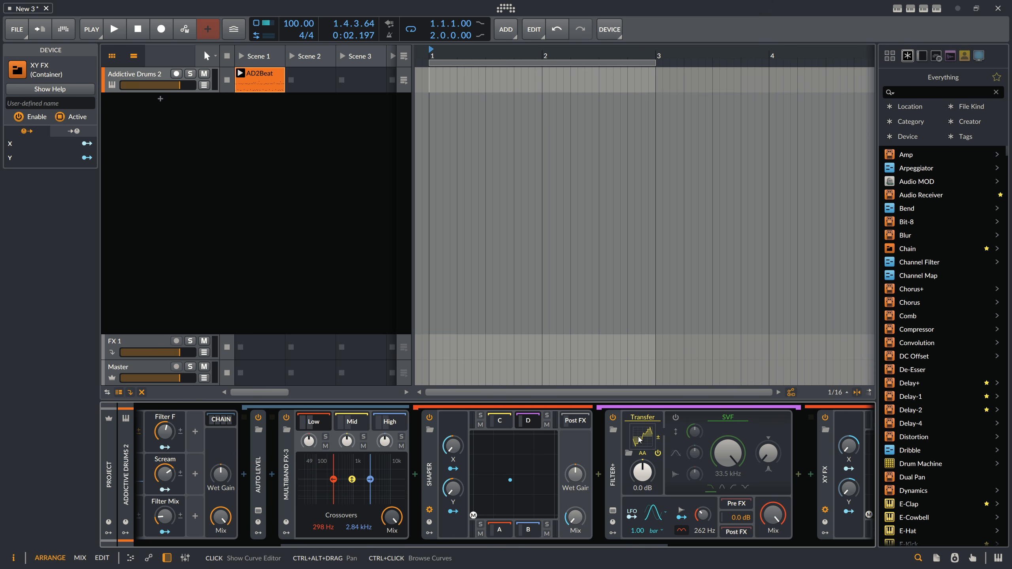
pyautogui.click(526, 427)
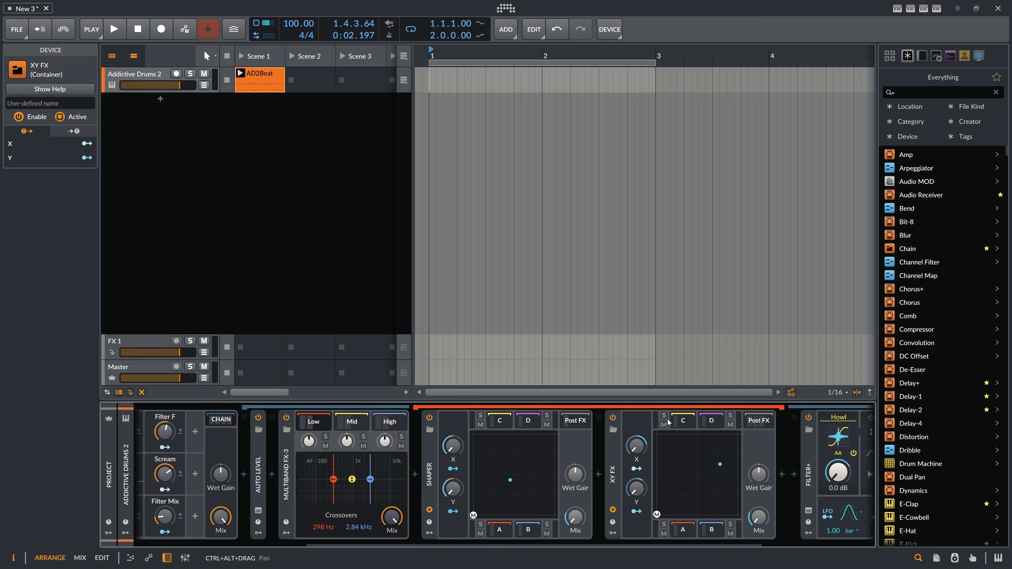
pyautogui.click(682, 422)
pyautogui.moveTo(720, 535); pyautogui.dragTo(721, 534)
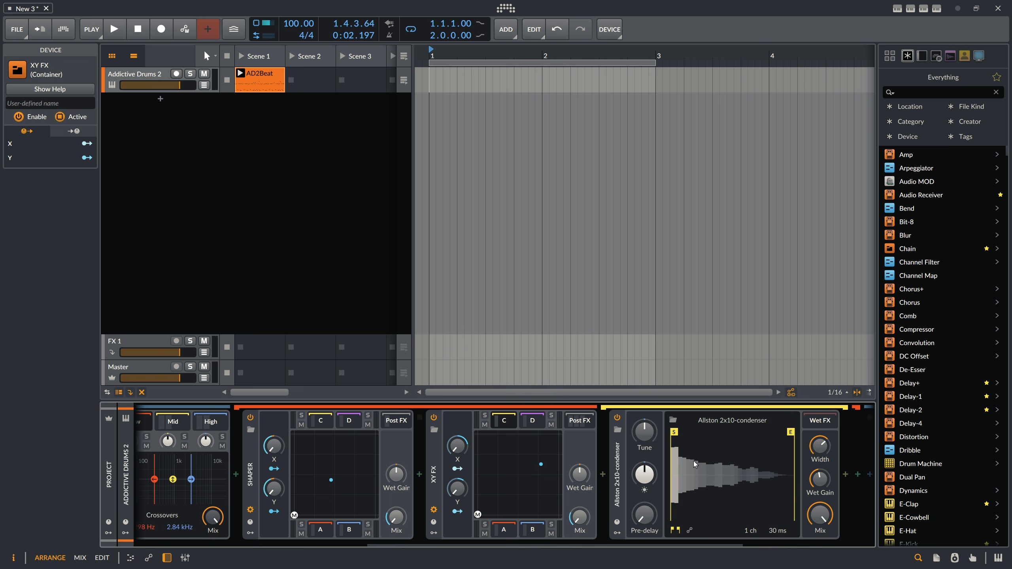
pyautogui.click(503, 422)
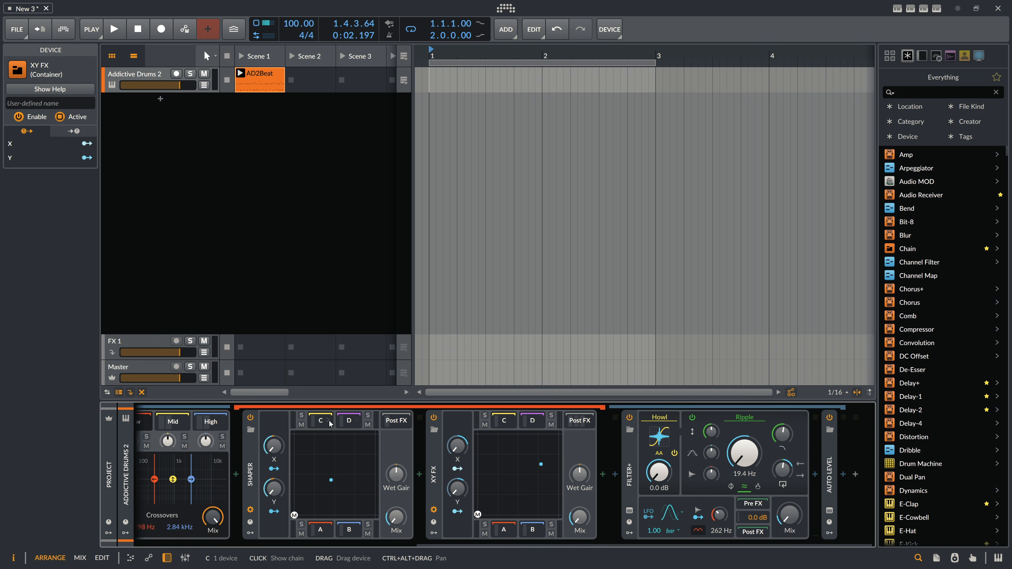
# Set the multiband crossovers to 212 Hz and 3.57 kHz and lower Heat to about 32 % while the beat plays.
pyautogui.hscroll(-3, 359, 510)
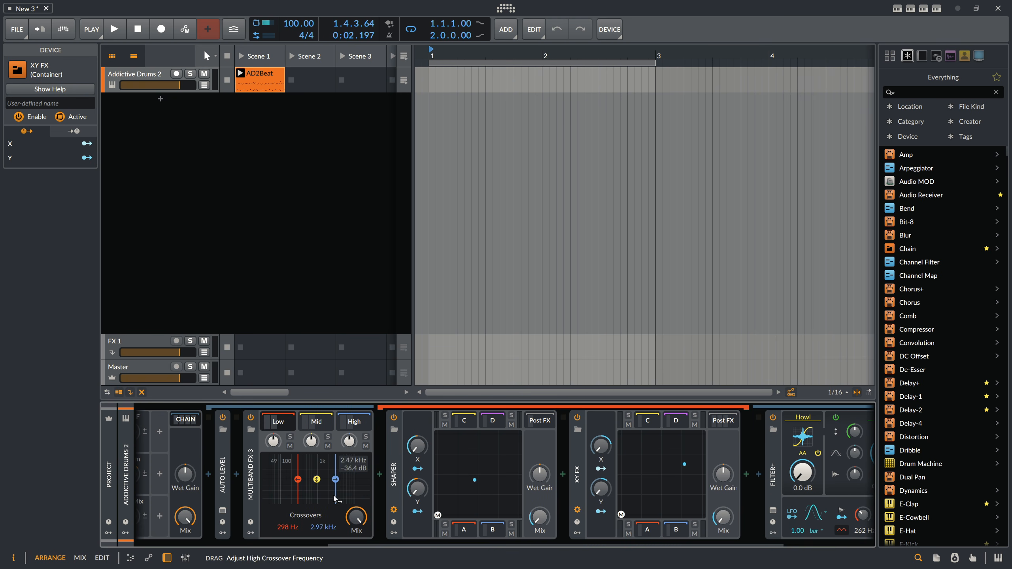
pyautogui.moveTo(304, 495); pyautogui.dragTo(295, 494)
pyautogui.hscroll(-5, 279, 478)
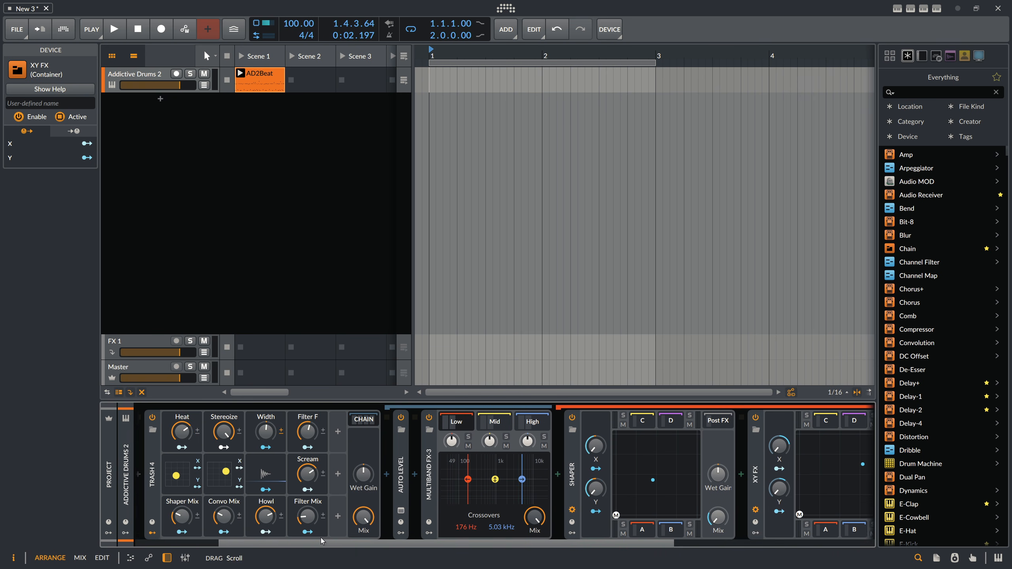
pyautogui.press('space')
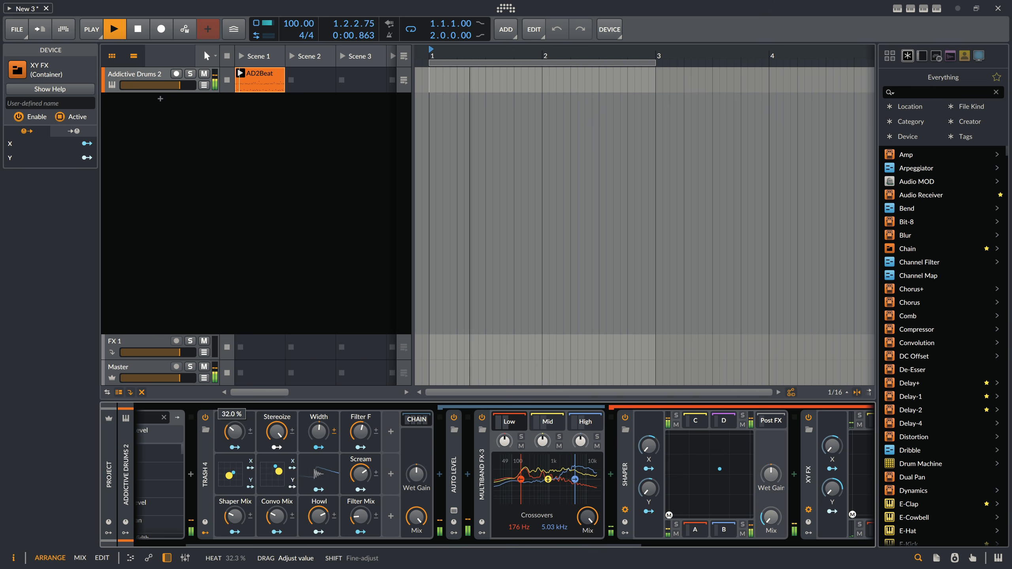
pyautogui.moveTo(520, 472); pyautogui.dragTo(568, 471)
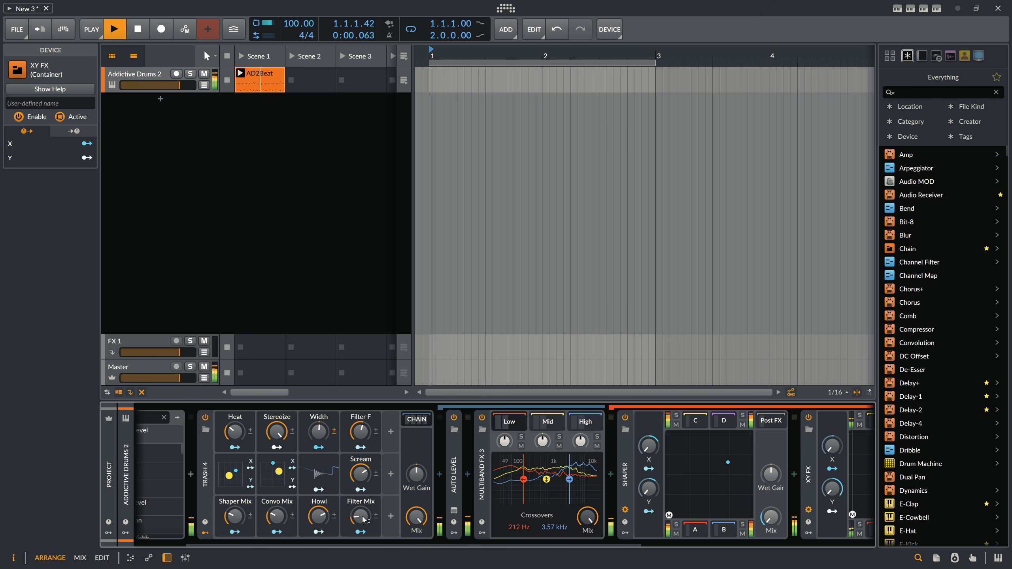
# Raise the Filter Mix, Convo Mix and Shaper Mix macros by ear, hide Trash 4's chain and stop playback.
pyautogui.moveTo(360, 516); pyautogui.dragTo(360, 515)
pyautogui.moveTo(276, 516); pyautogui.dragTo(276, 507)
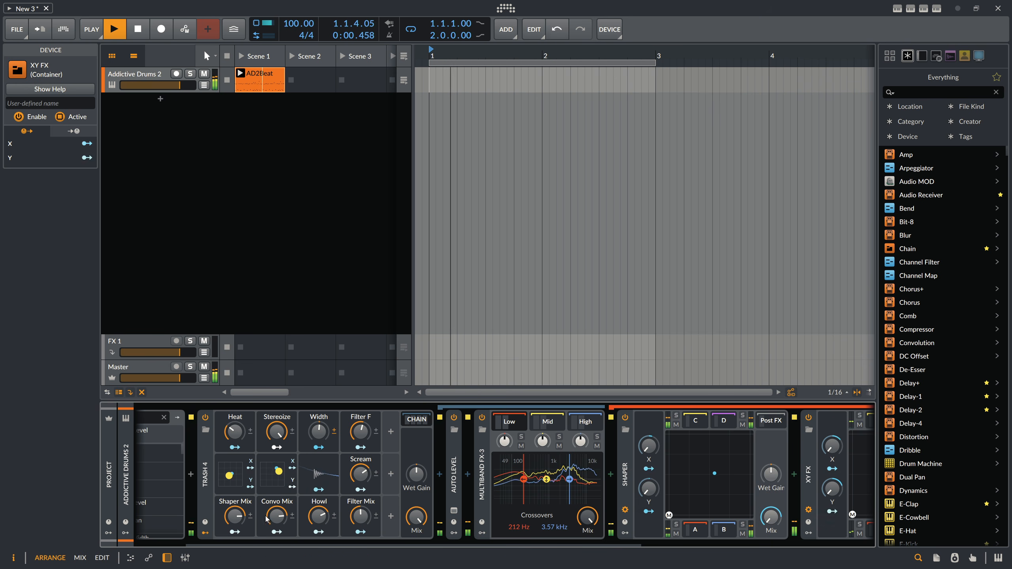
pyautogui.click(417, 421)
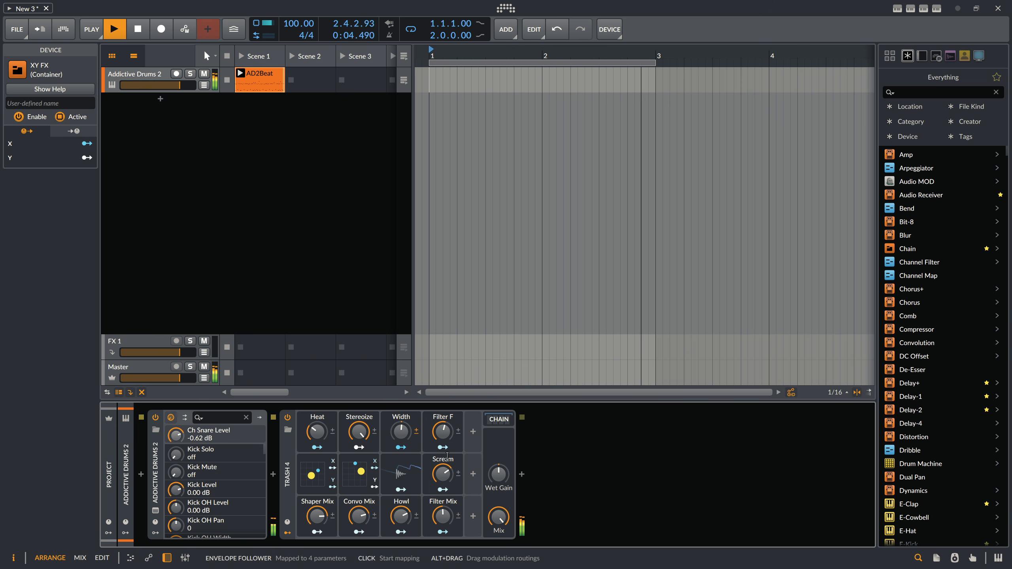
pyautogui.press('space')
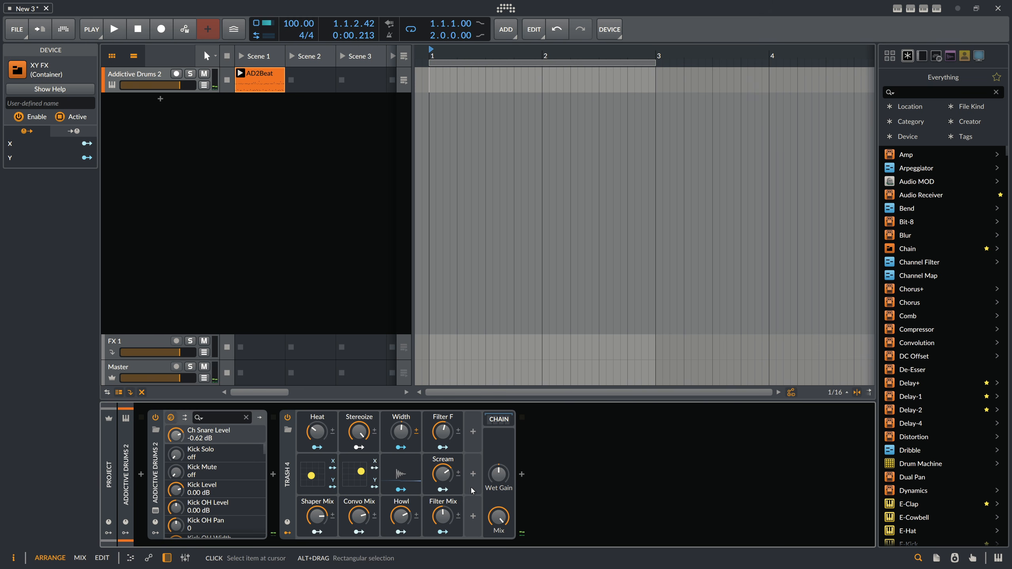
# Select Trash 4, show its chain and inspect the convolution in layer D of the Low band's XY FX.
pyautogui.click(294, 462)
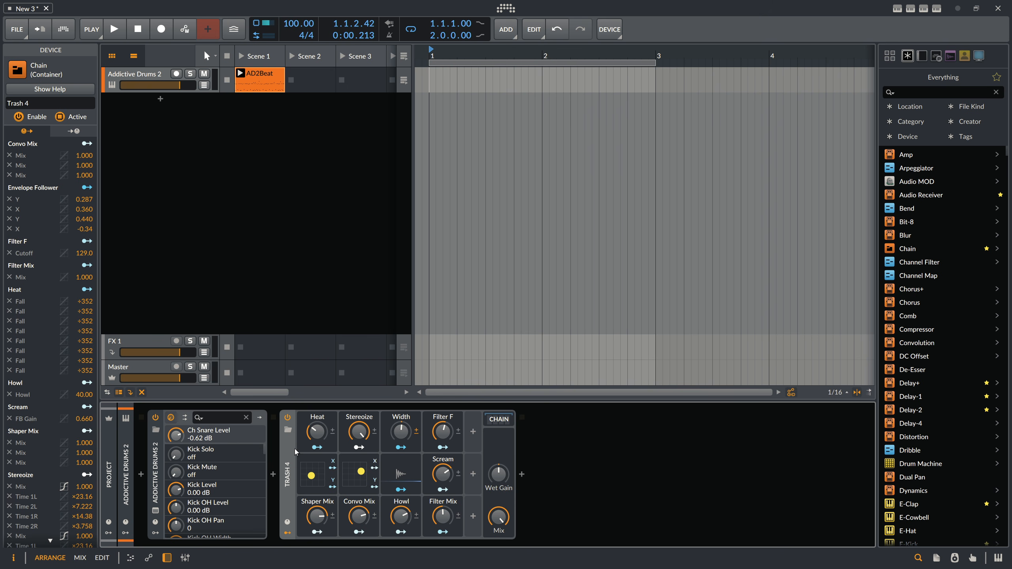
pyautogui.click(498, 420)
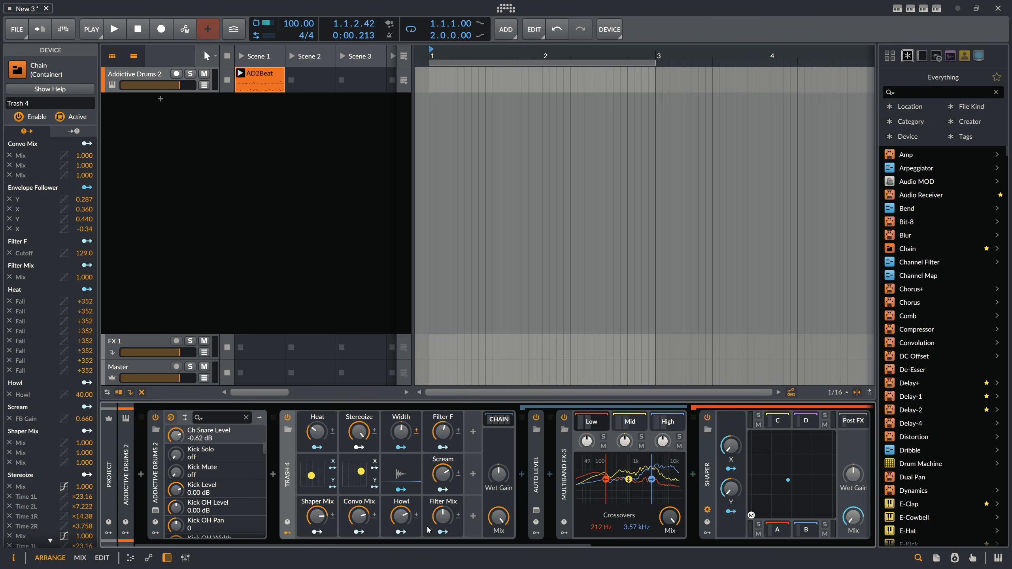
pyautogui.moveTo(428, 542); pyautogui.dragTo(738, 524)
pyautogui.click(705, 422)
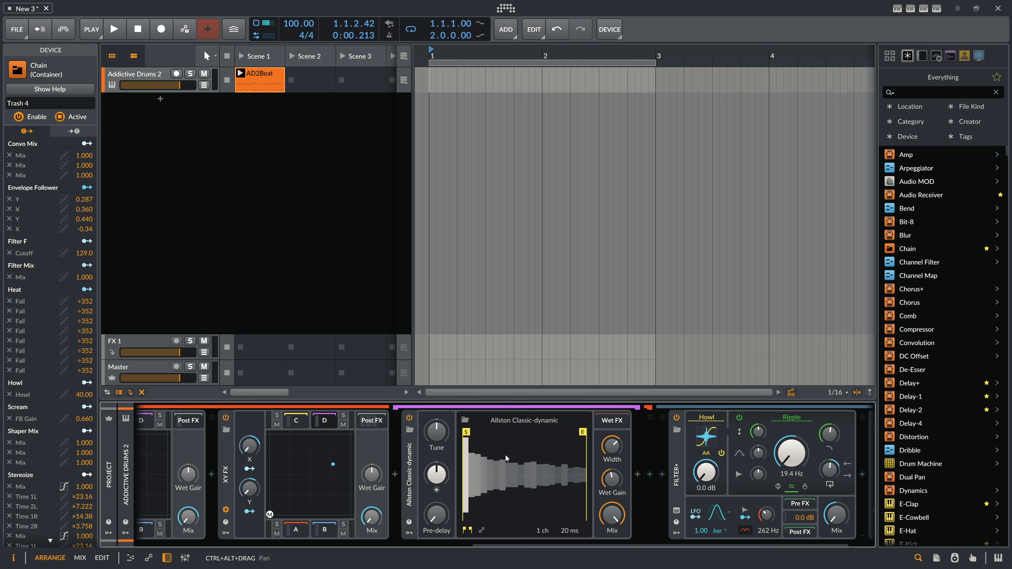
pyautogui.press('Delete')
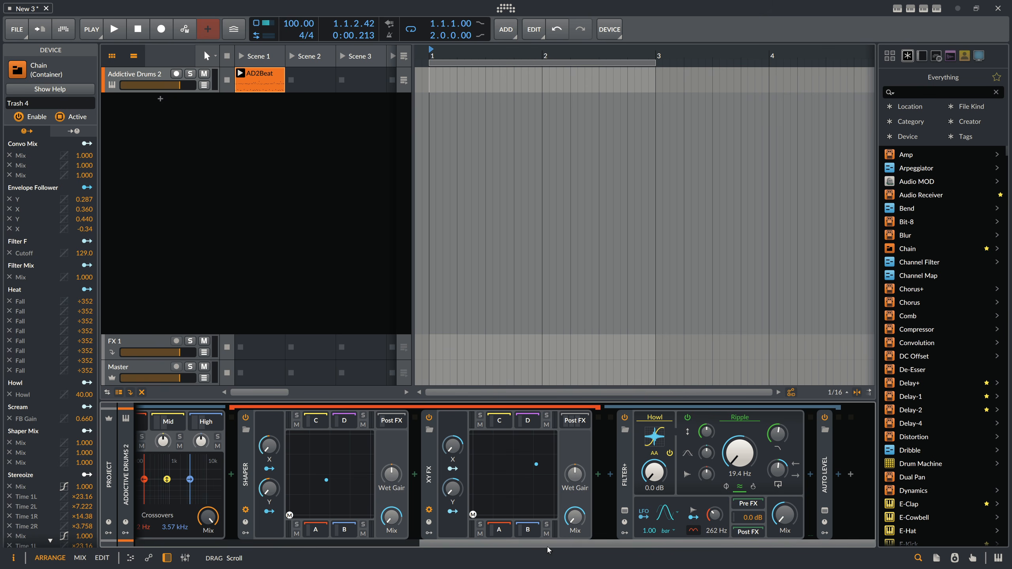
# Hide the Low band's chain, review the compact Trash 4 chain and collapse it so only the macros show.
pyautogui.moveTo(548, 547); pyautogui.dragTo(418, 546)
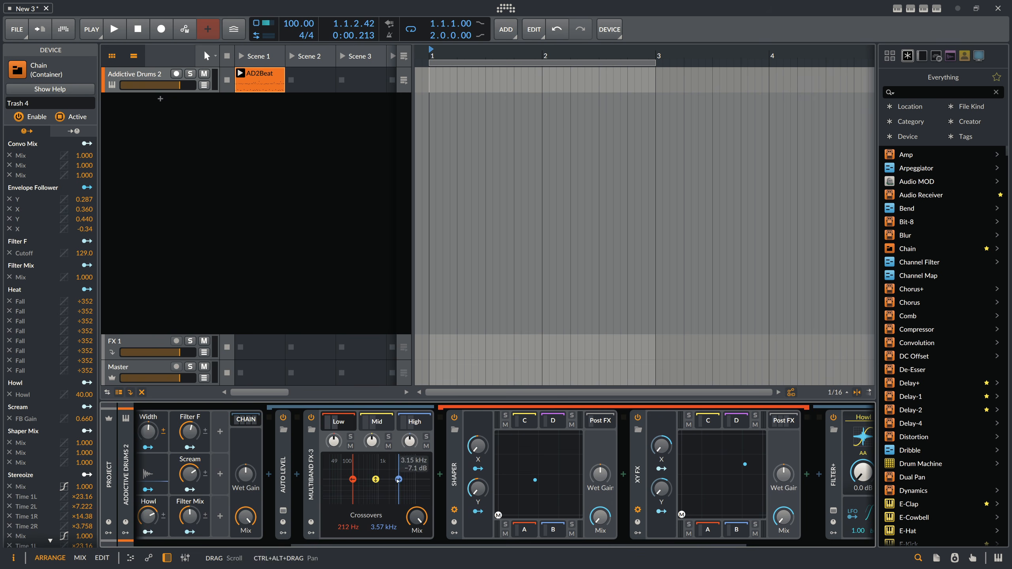
pyautogui.click(339, 422)
pyautogui.click(416, 422)
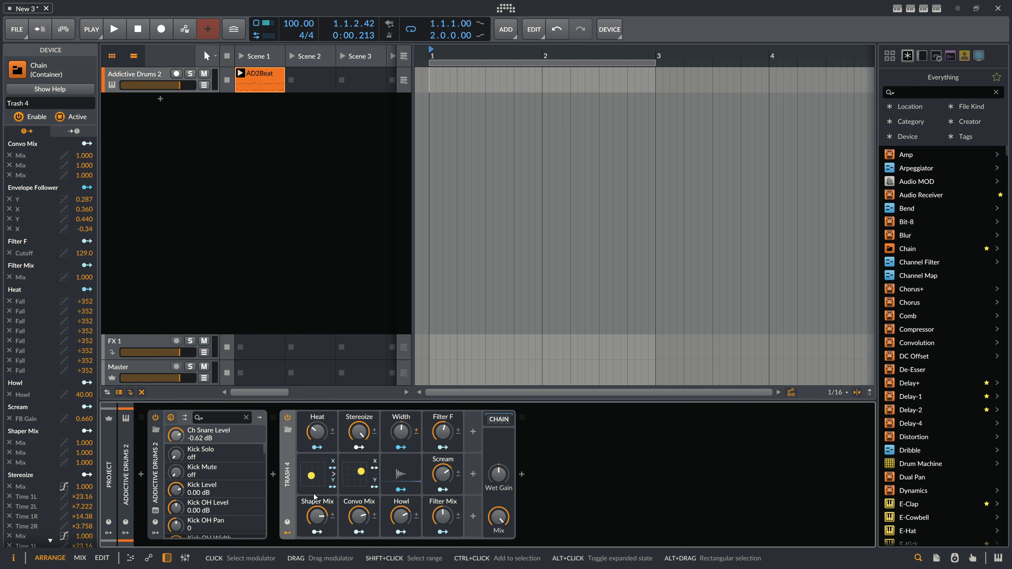
pyautogui.click(496, 420)
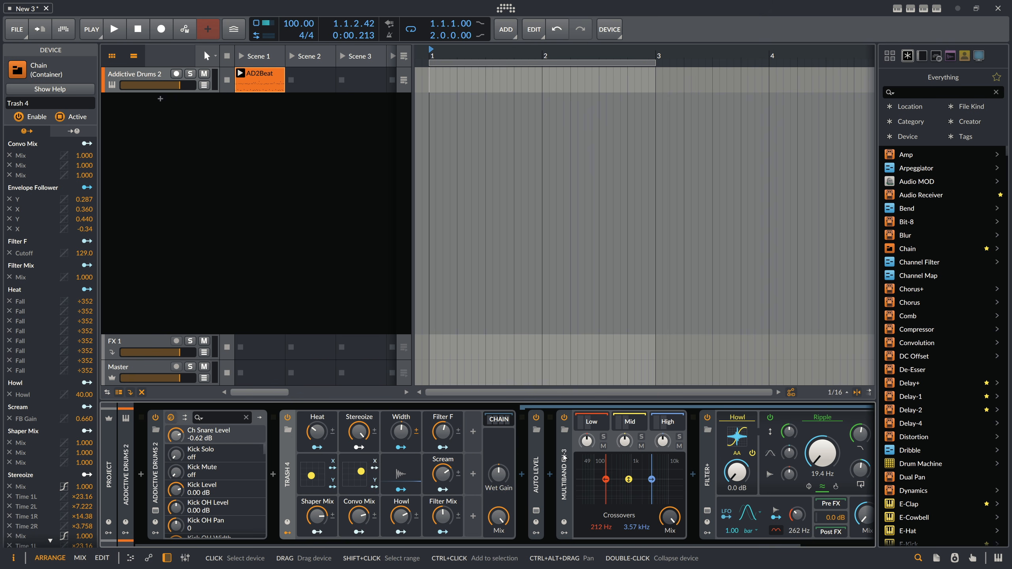
pyautogui.press('Delete')
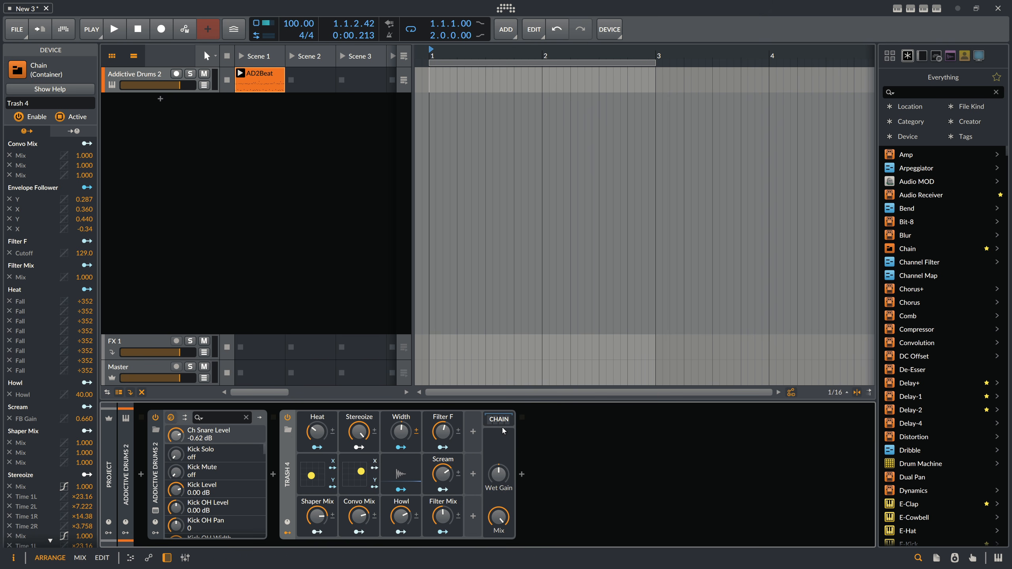